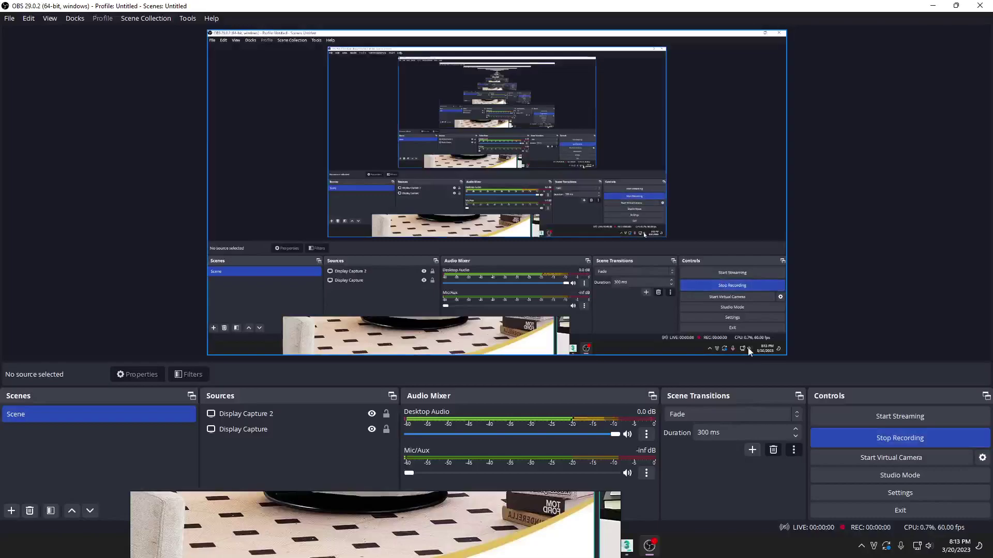
Start the OBS recording, then arrange the PureRef reference photos beside the restored 3ds Max scene.
click(932, 5)
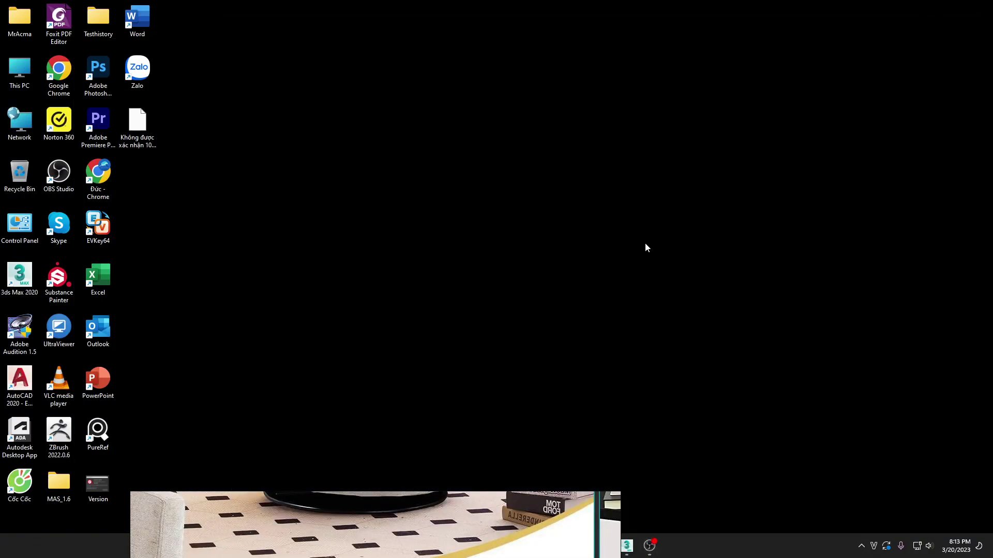
right_click(442, 234)
click(465, 272)
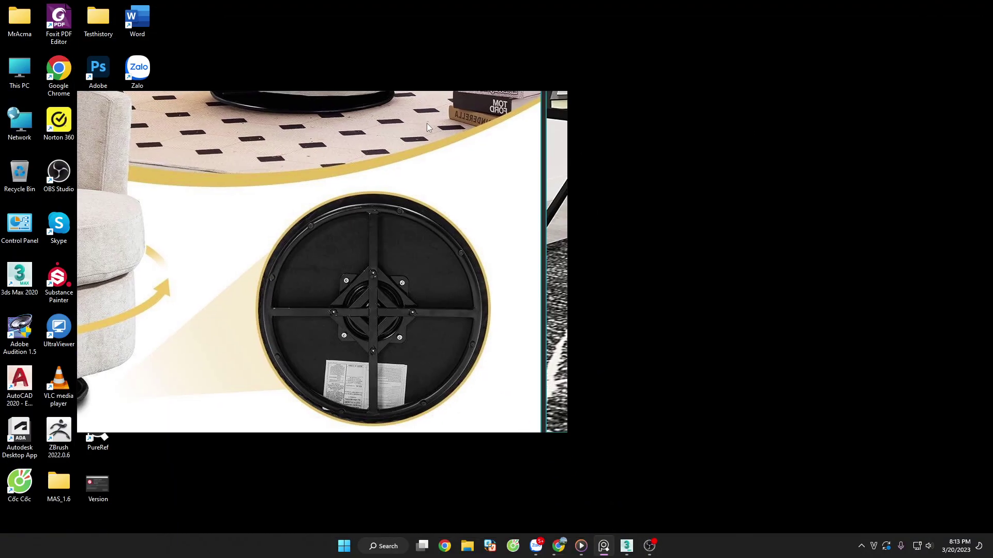
drag(476, 492, 343, 95)
scroll(344, 95, down, 3)
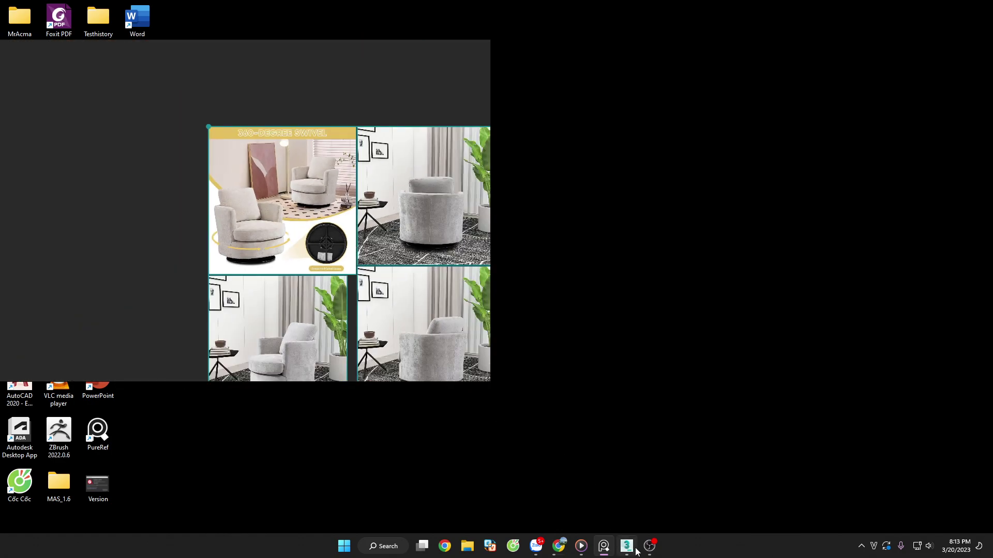
click(627, 546)
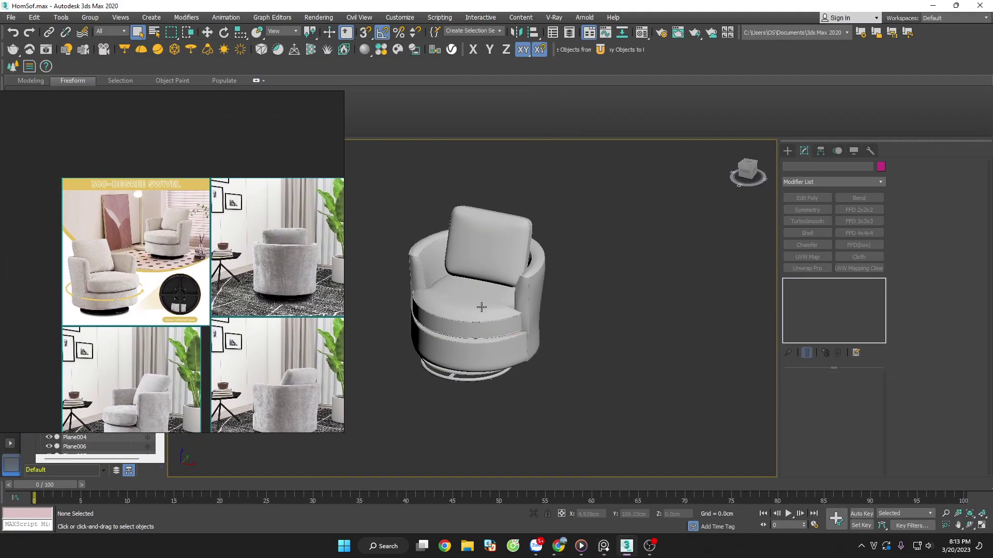
Inspect the chair's parts, including the swivel base, from a three-quarter view.
click(481, 307)
scroll(625, 328, up, 4)
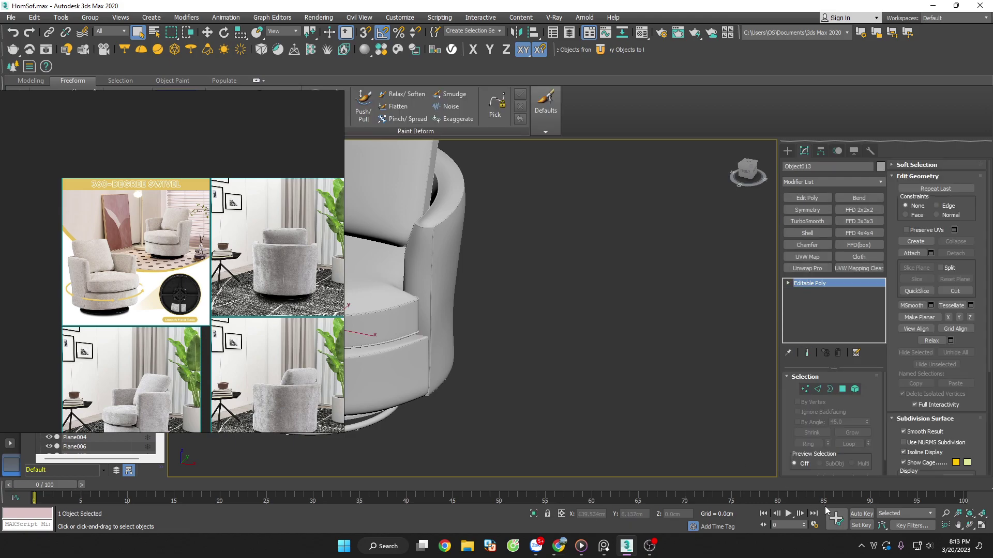
right_click(873, 547)
click(653, 377)
scroll(600, 304, down, 4)
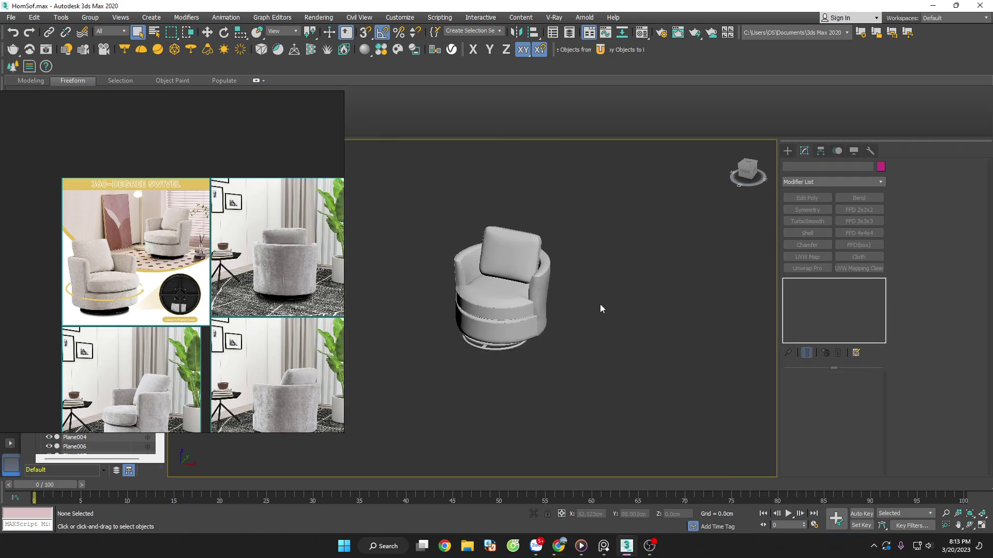
click(493, 302)
key(w)
scroll(647, 333, up, 2)
scroll(519, 355, up, 4)
scroll(554, 355, down, 4)
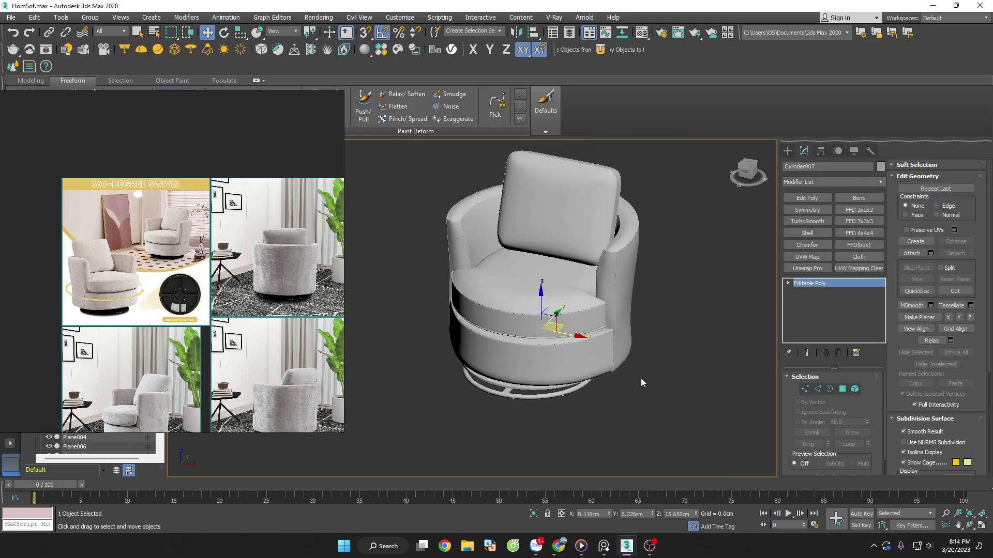
scroll(640, 377, up, 5)
scroll(665, 374, down, 3)
scroll(687, 378, down, 3)
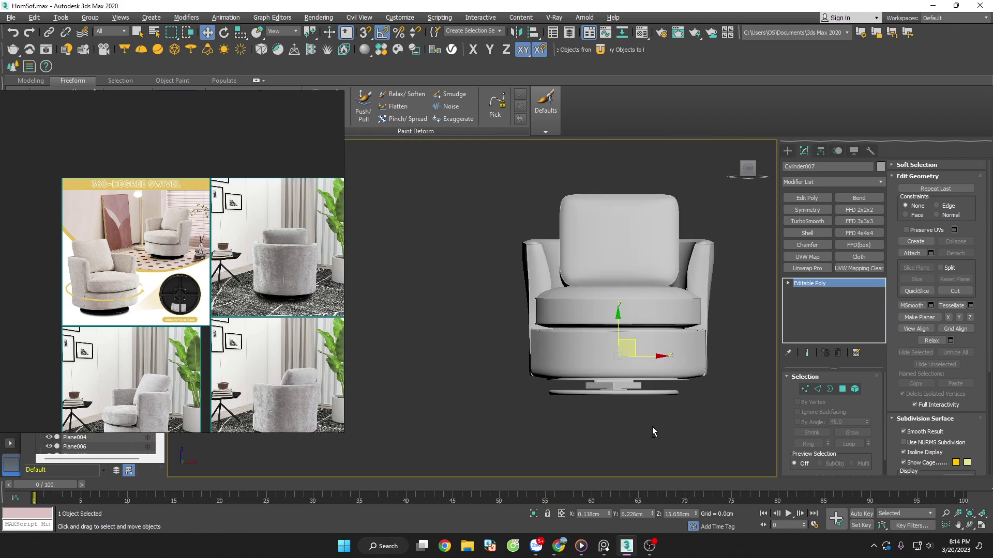
alt+middle_drag(652, 427, 601, 456)
Check the chair body Cylinder006 and the base Cylinder007 from the front.
click(706, 412)
scroll(697, 369, up, 2)
click(685, 325)
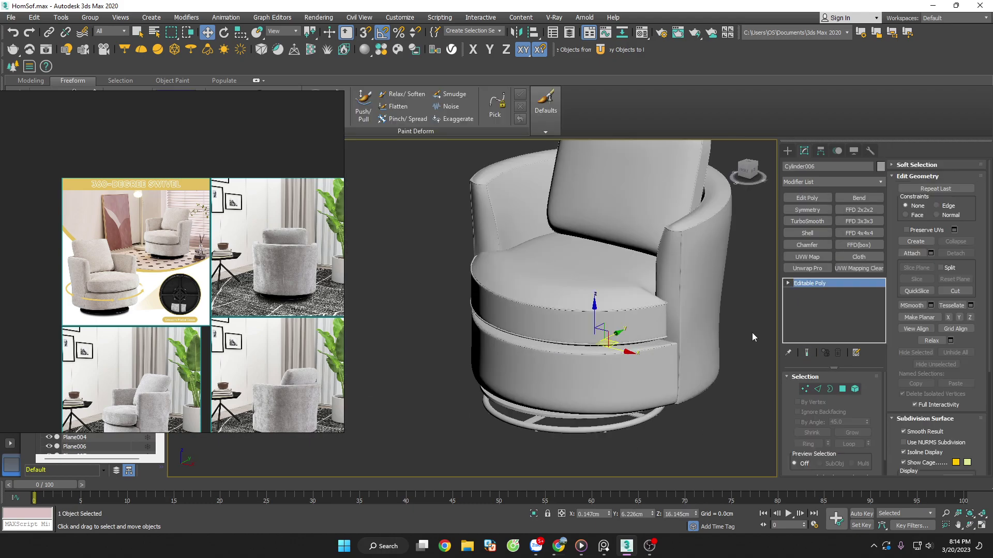
scroll(703, 327, down, 3)
click(719, 329)
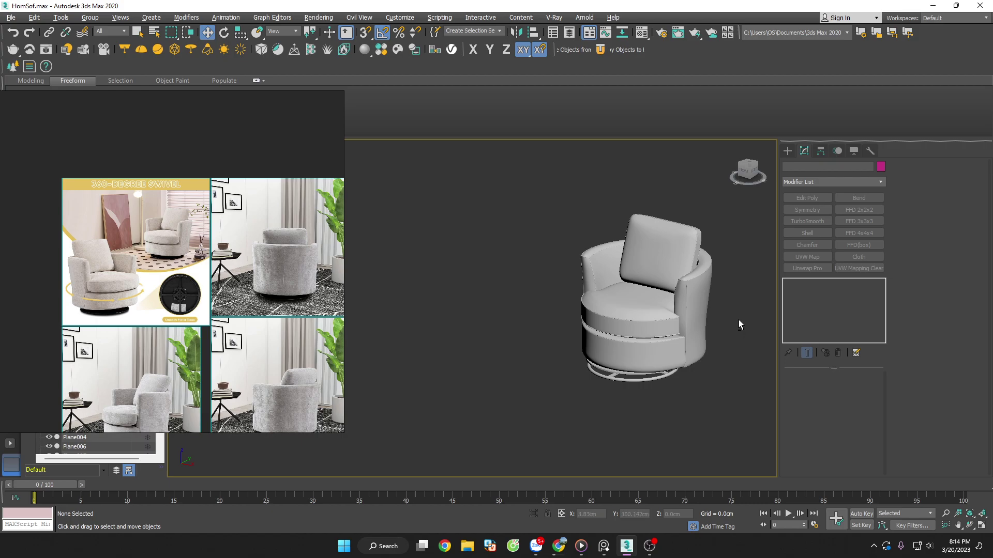
alt+middle_drag(739, 320, 746, 287)
scroll(738, 243, up, 4)
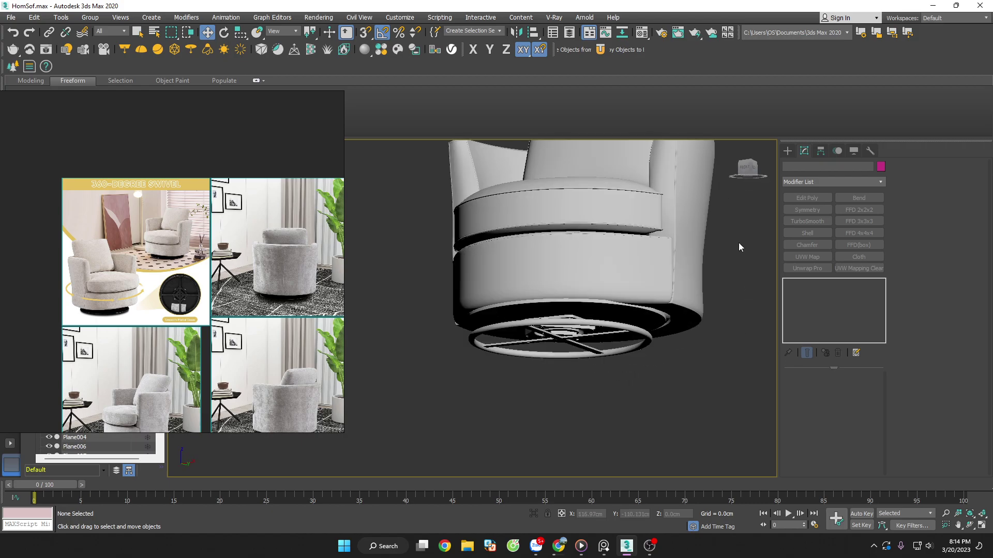
click(641, 257)
In wireframe, check the remaining parts and the backrest cushion, ending with Cylinder006 selected.
key(F3)
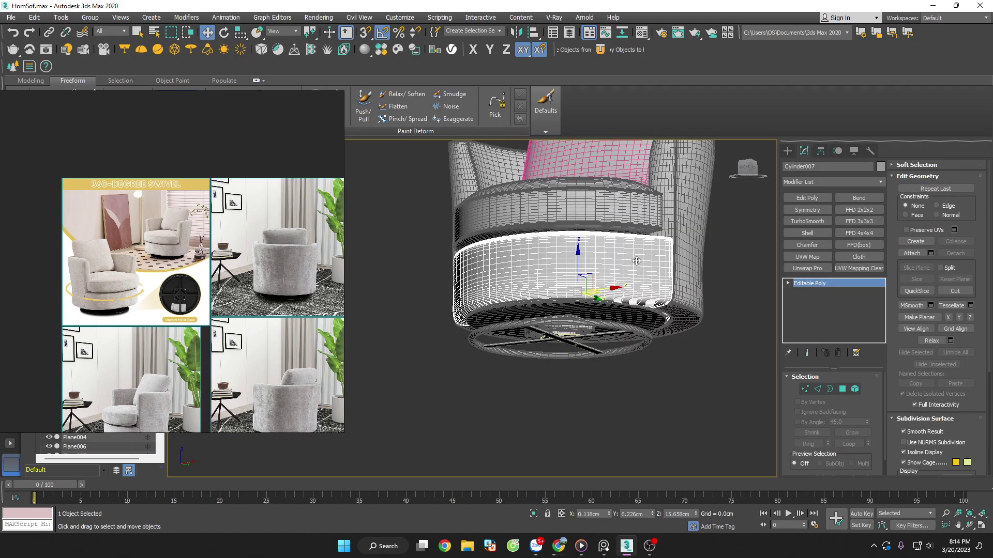
ctrl+click(694, 250)
ctrl+click(634, 213)
scroll(672, 267, down, 2)
ctrl+click(642, 199)
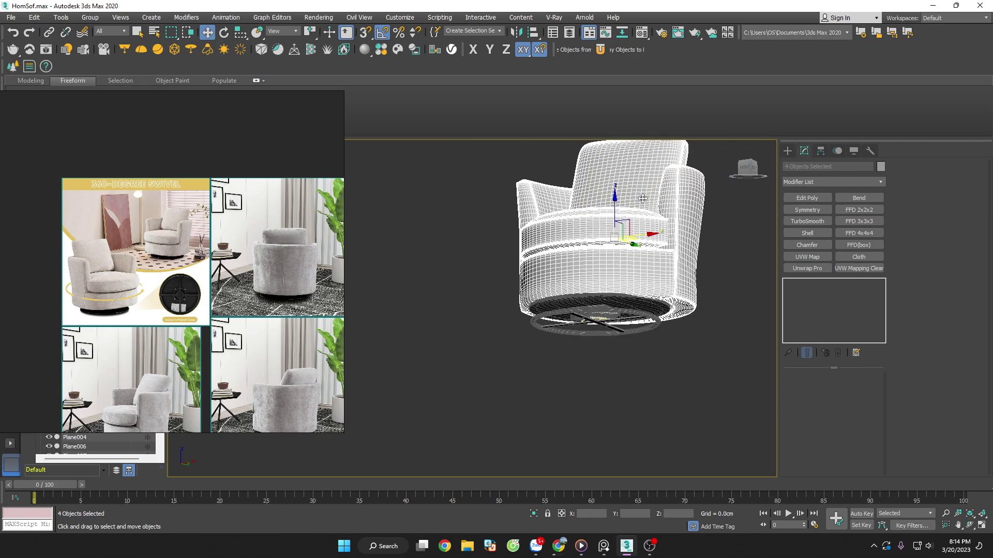
mouse_move(670, 308)
alt+middle_down()
mouse_move(691, 307)
mouse_move(664, 310)
mouse_move(669, 380)
alt+middle_up()
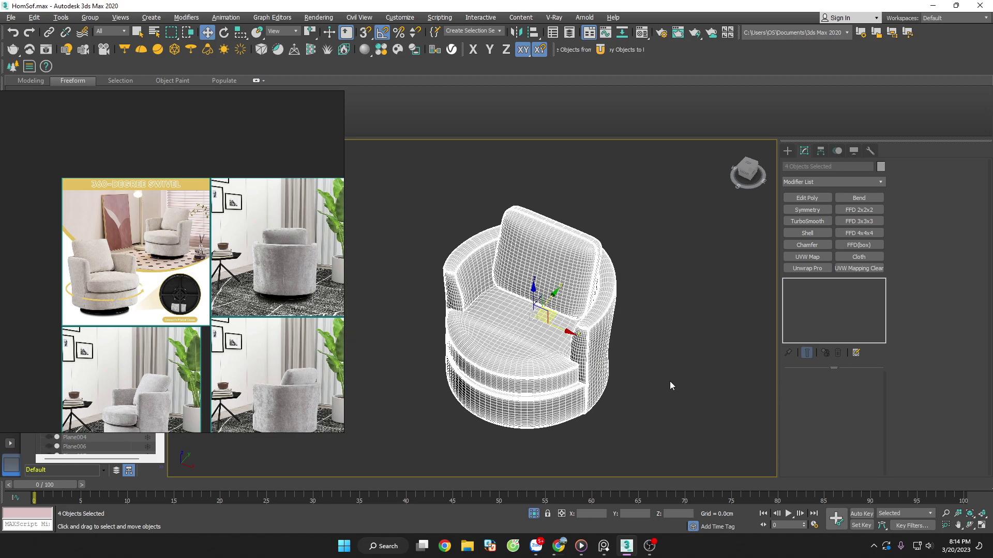
click(669, 380)
scroll(590, 311, up, 2)
click(590, 311)
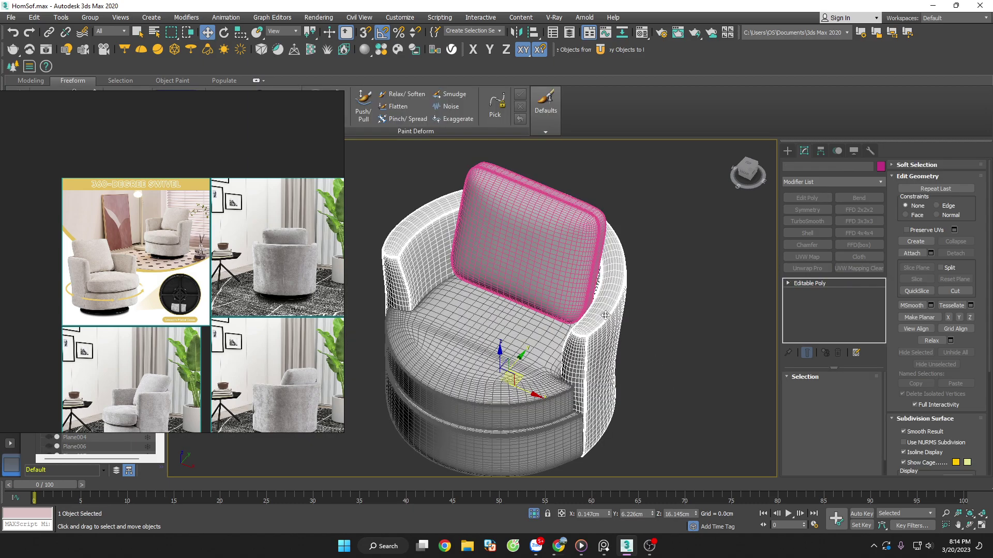
Attach Cylinder007, Object013 and Plane012 to Cylinder006 using the Attach List.
click(912, 253)
key(h)
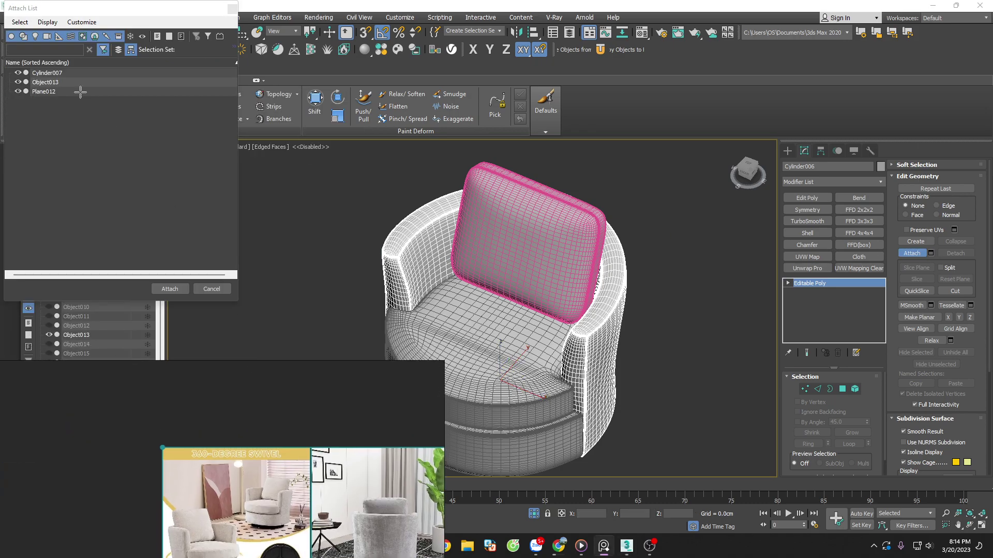
drag(78, 91, 46, 73)
click(169, 289)
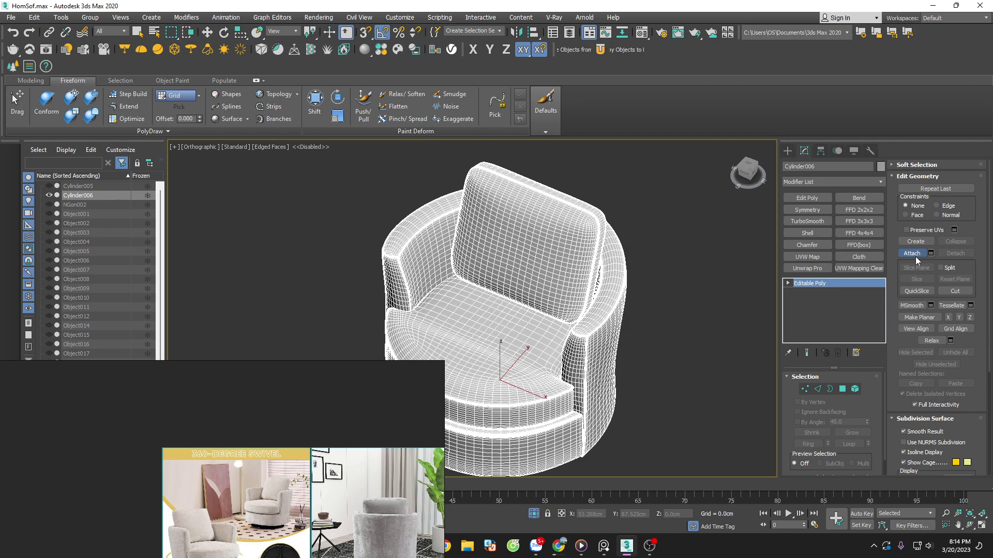
Exit Attach mode and add an Unwrap UVW modifier to the body with Unwrap Pro.
right_click(680, 268)
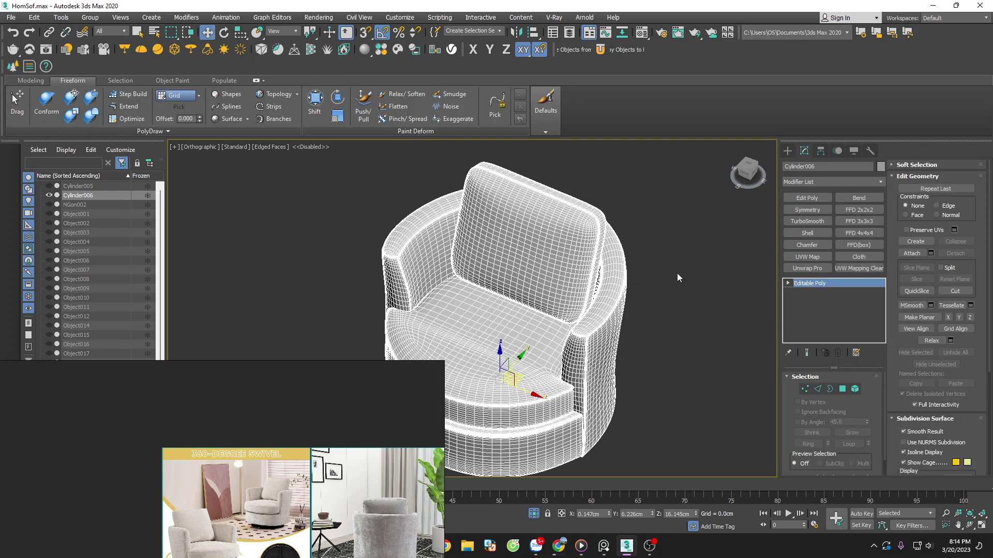
click(822, 267)
right_click(649, 241)
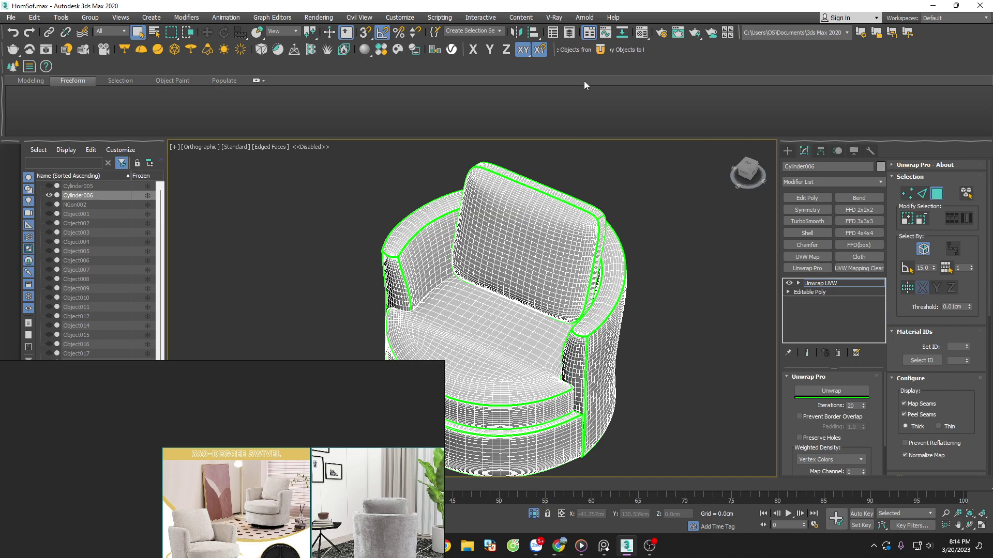
Bring up Customize User Interface on the Quads tab and browse the U actions.
click(399, 17)
click(424, 37)
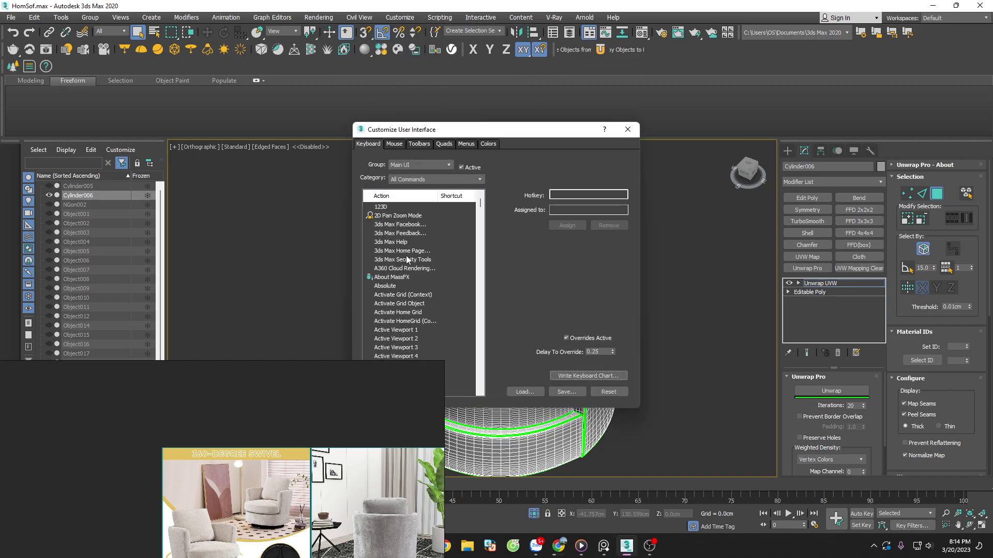
click(445, 144)
click(424, 260)
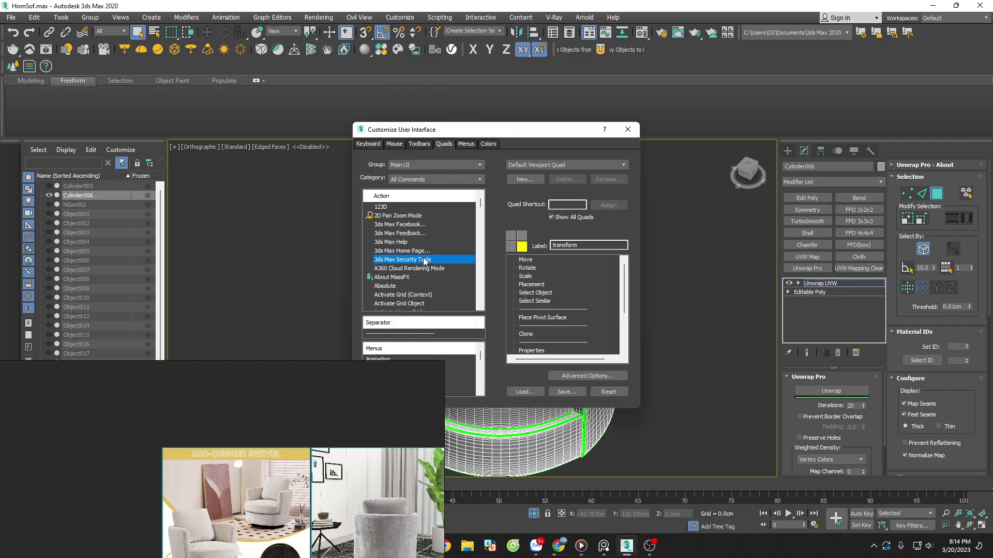
key(u)
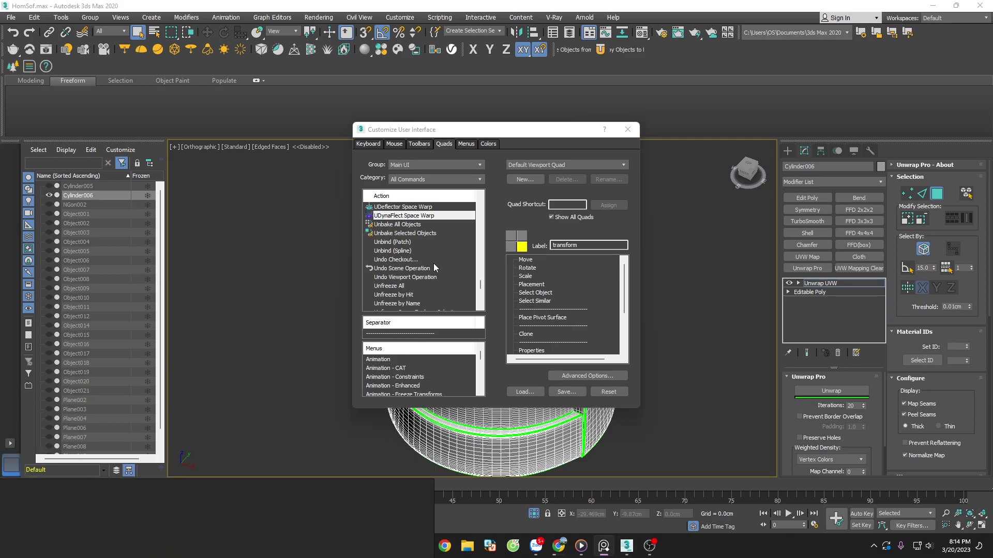
key(Down)
key(Down)
key(Down)
key(Down)
key(Down)
key(Down)
key(Down)
key(Down)
key(Down)
key(Down)
key(Down)
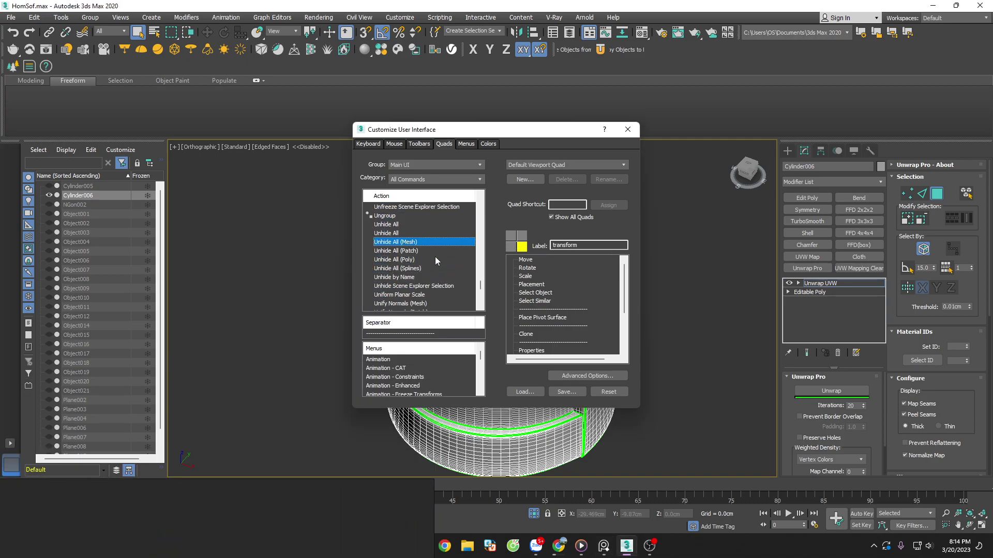
key(Down)
key(Down)
key(Down)
Place UVTools__Open UV Tools UI above Clone in the viewport quad menu.
key(Down)
key(Down)
key(Down)
key(Down)
key(Down)
key(Page_Up)
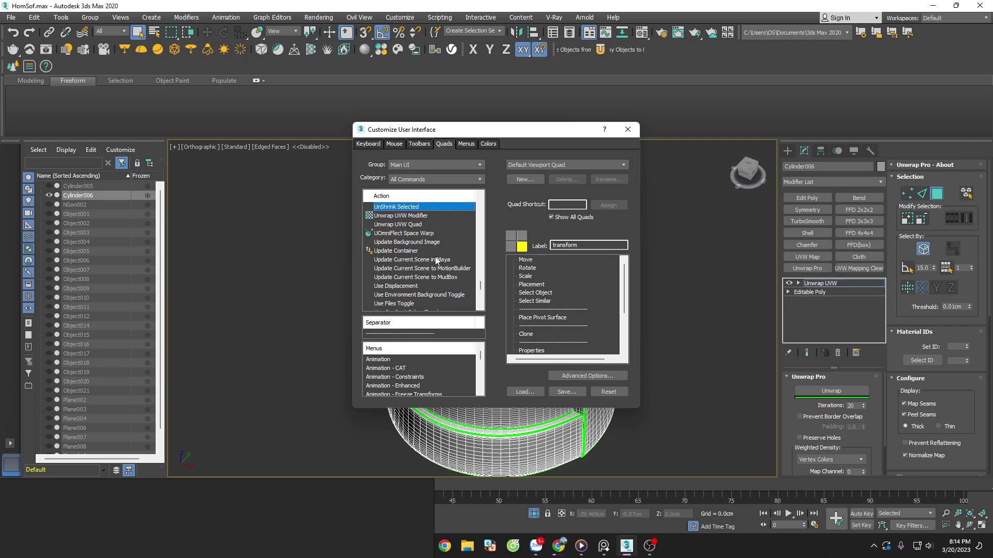
key(Down)
key(Down)
key(Down)
key(Down)
key(Down)
key(Down)
key(Down)
key(Down)
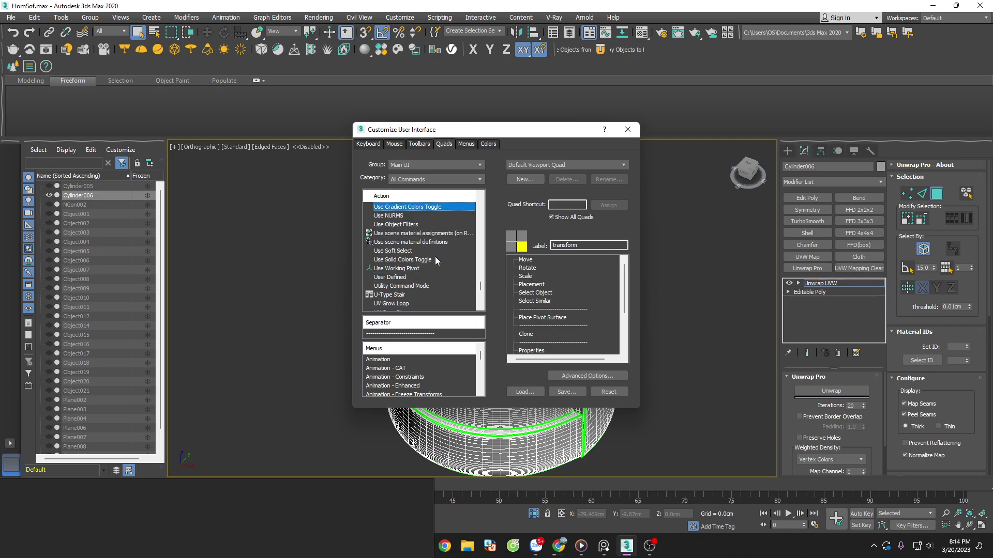
key(Down)
key(Down)
key(Down)
key(Down)
key(Down)
key(Down)
key(Down)
key(Down)
key(Down)
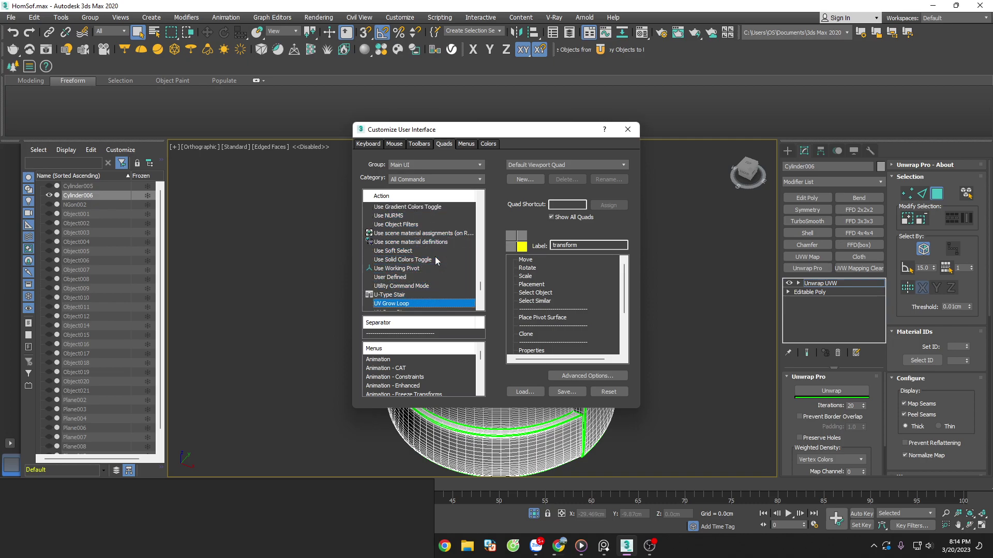
key(Down)
drag(413, 295, 563, 335)
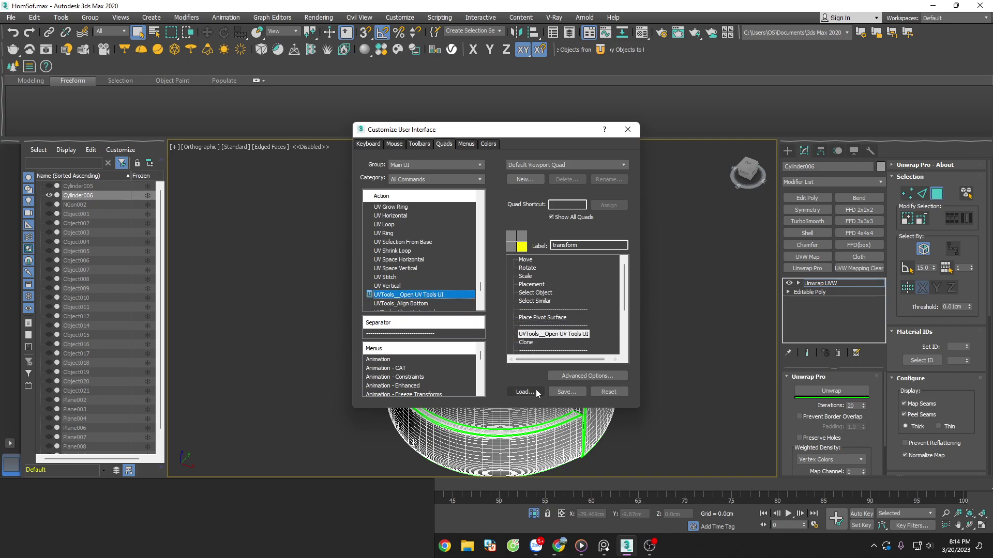
click(628, 129)
right_click(667, 239)
Launch UV Tools and open the chair body's UVs in the Edit UVWs editor.
click(668, 293)
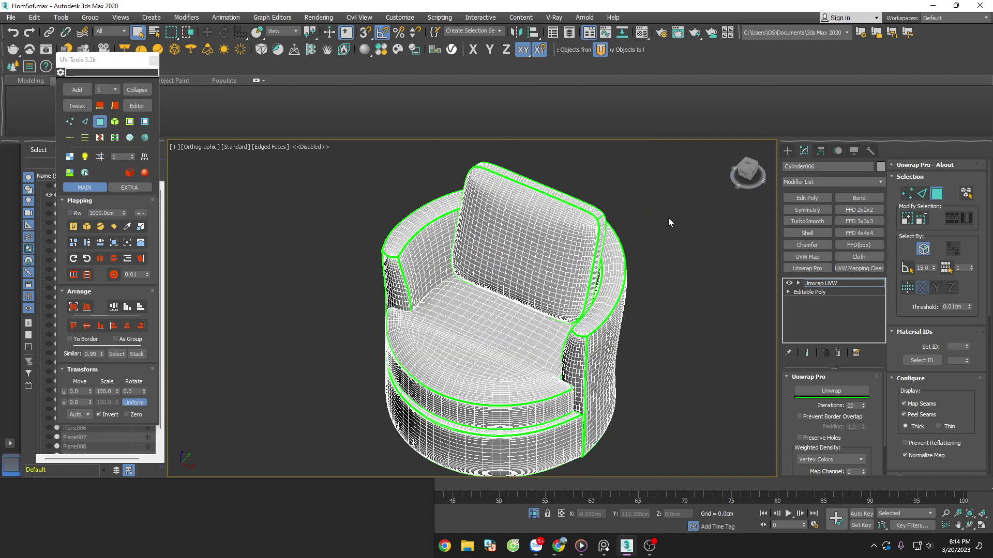
key(ctrl+e)
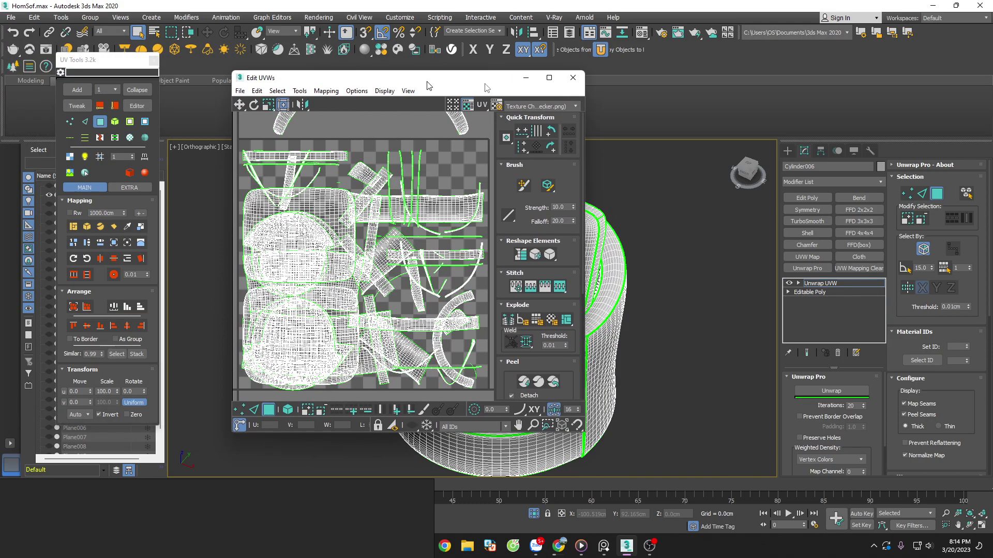
scroll(579, 168, down, 3)
scroll(581, 196, up, 3)
scroll(583, 212, up, 3)
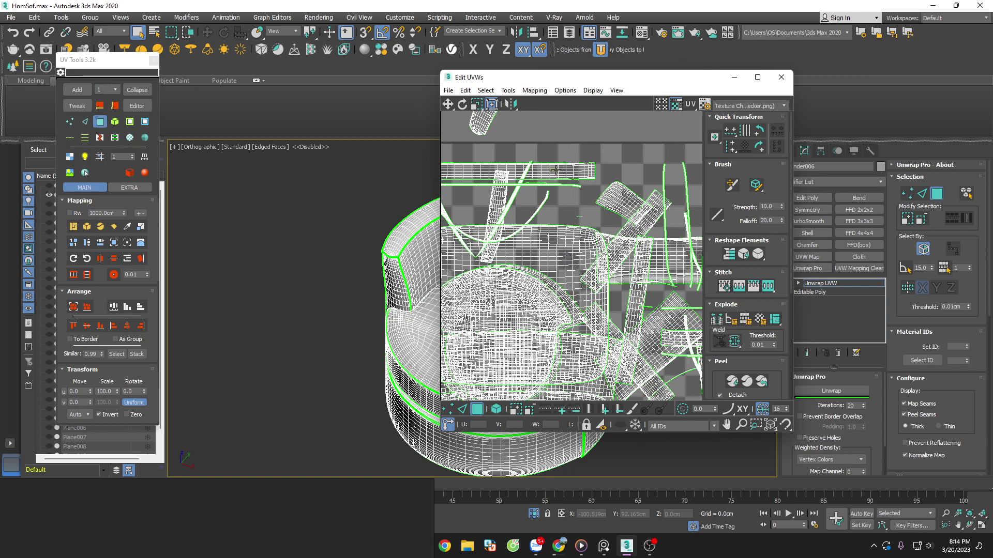
scroll(585, 222, up, 3)
scroll(554, 206, down, 5)
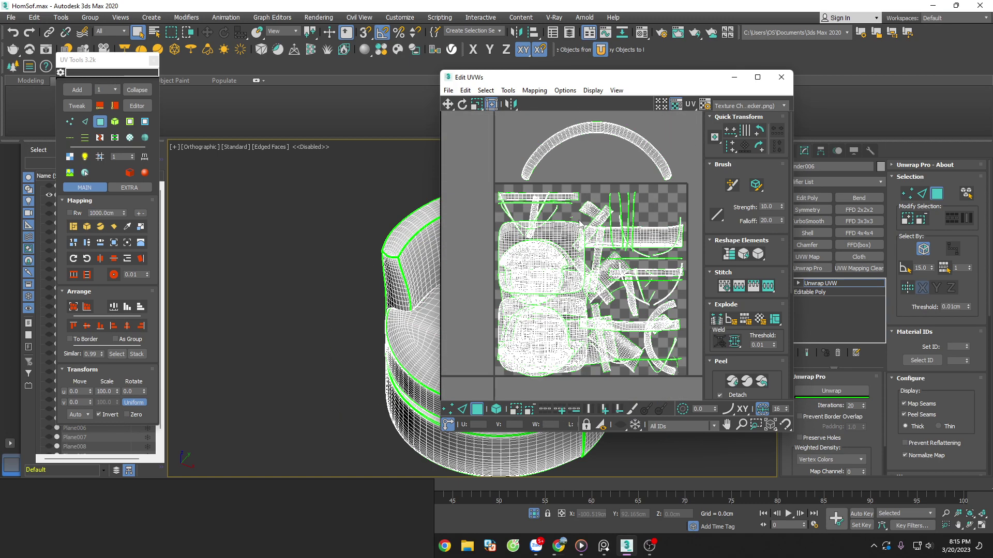
key(ctrl+a)
click(668, 326)
key(ctrl+a)
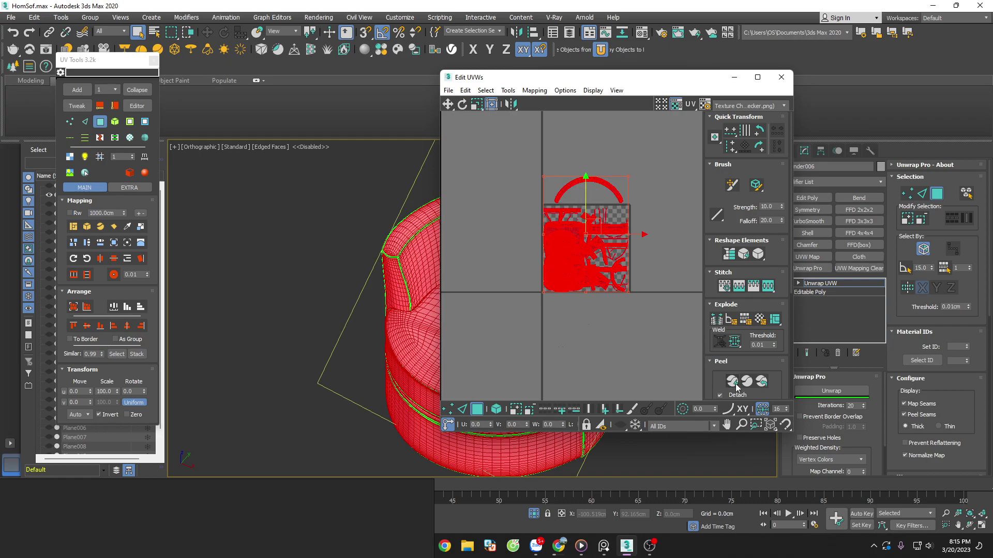
Orient all 51 UV elements with UV Tools Orient.
click(656, 215)
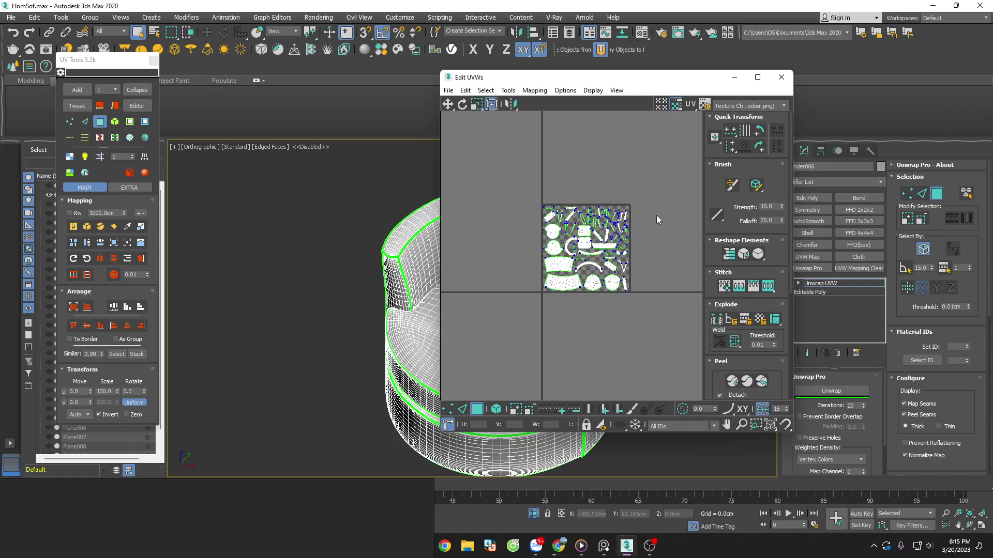
scroll(595, 224, up, 2)
scroll(564, 216, up, 2)
key(ctrl+a)
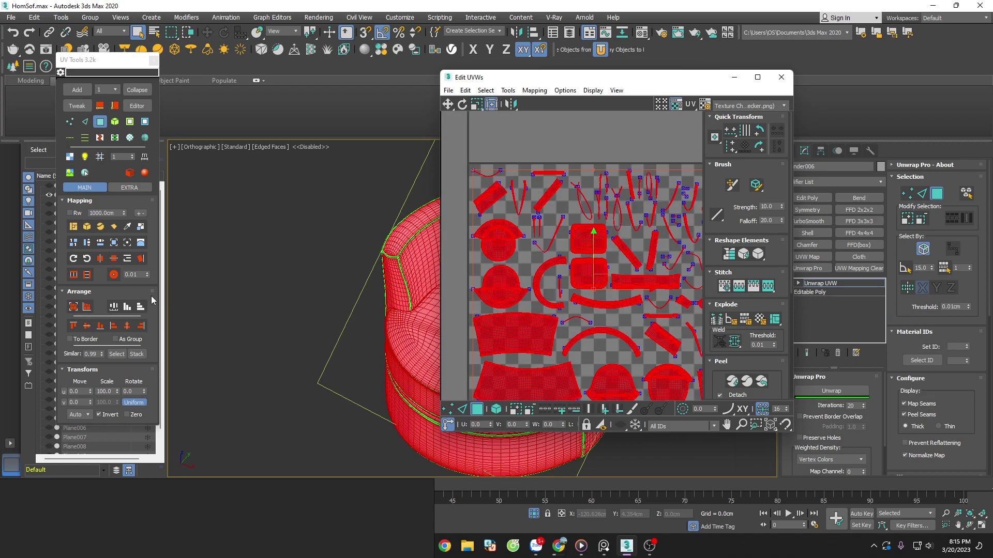
click(127, 259)
click(557, 151)
Re-unwrap and relax all UV islands with Unwrap Pro at 300 iterations.
scroll(556, 151, up, 1)
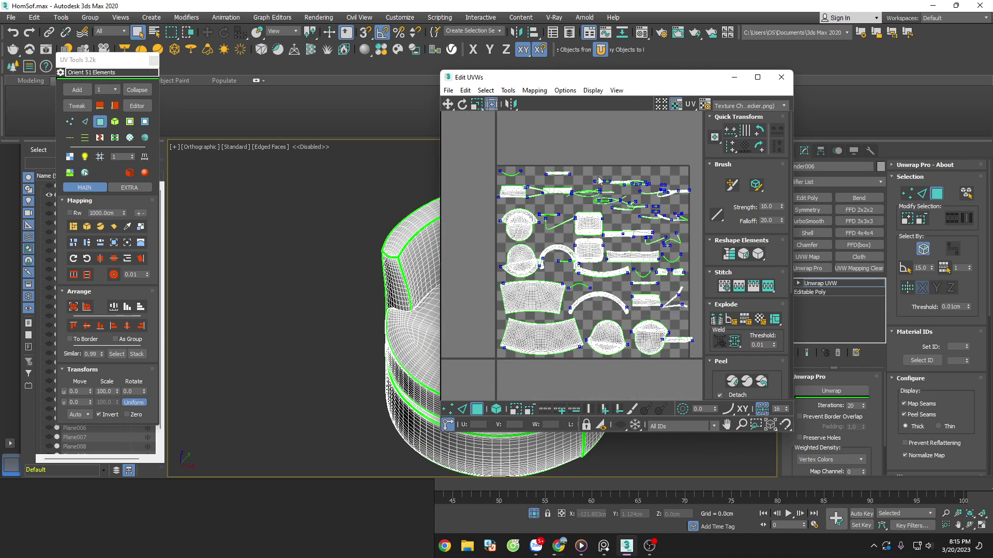
scroll(552, 178, up, 2)
scroll(552, 178, up, 3)
key(ctrl+a)
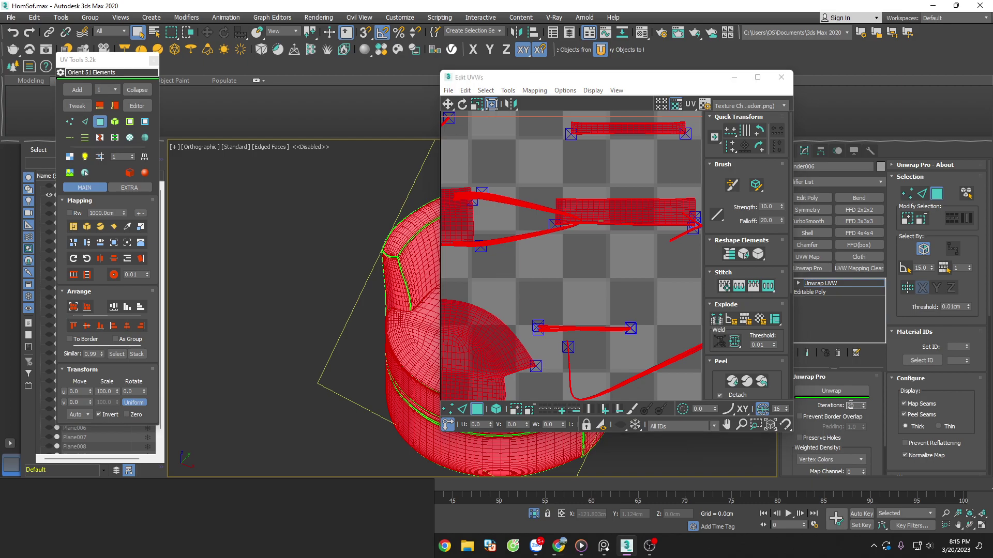
click(801, 396)
text(300)
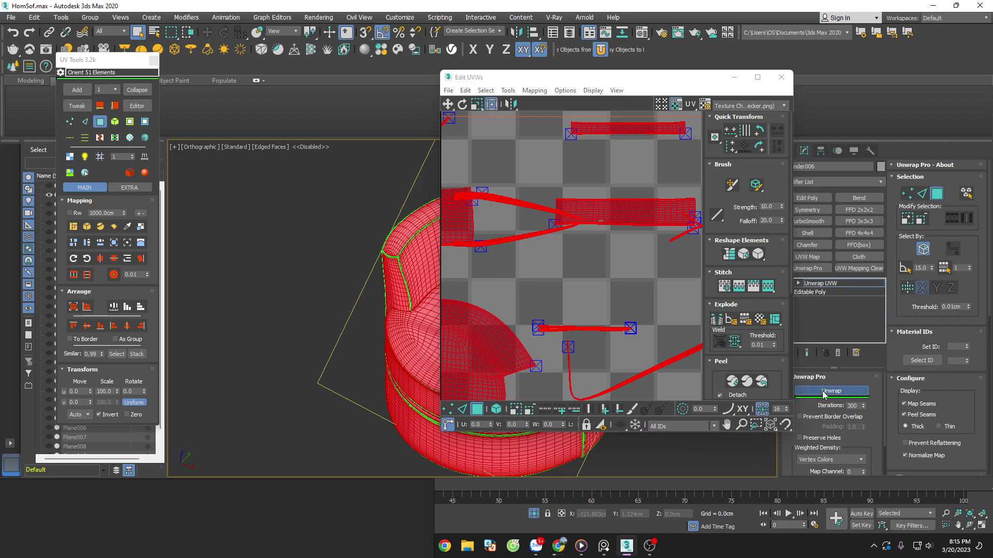
click(824, 395)
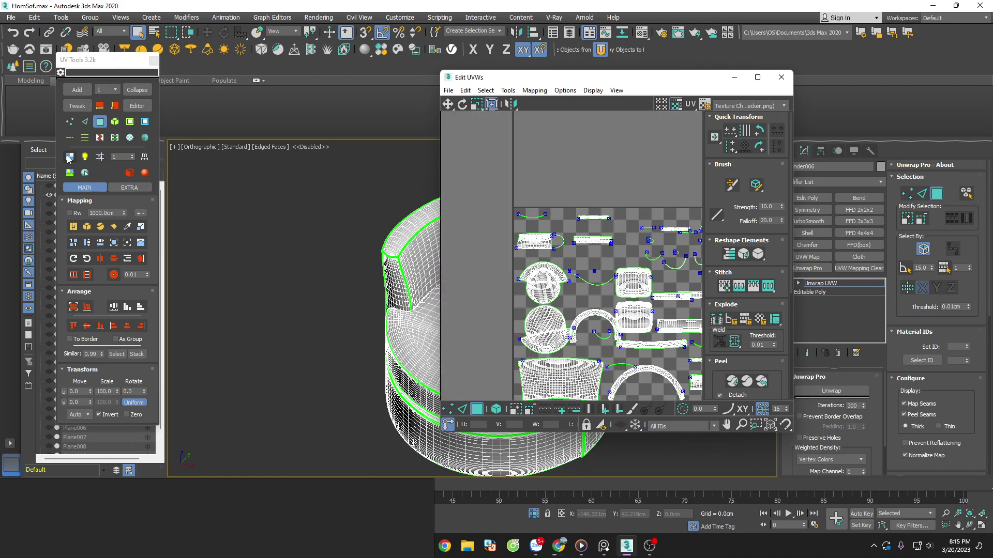
Apply the UV Tools checker texture to the chair and move the UV editor aside.
click(69, 157)
drag(548, 77, 781, 87)
scroll(610, 174, down, 2)
Cycle the chair's checker patterns through to the grey checker with text.
scroll(622, 225, down, 2)
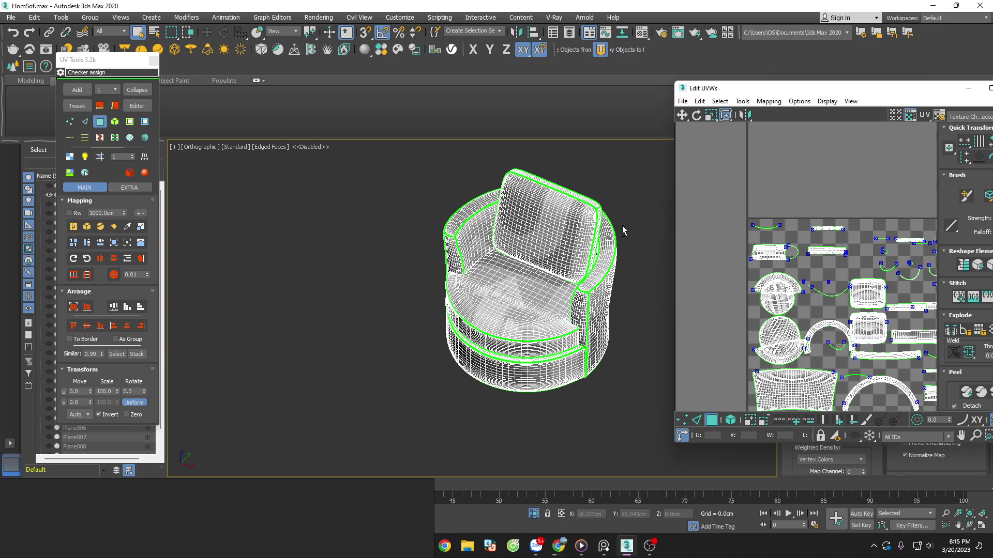
mouse_move(622, 225)
alt+middle_down()
mouse_move(668, 213)
mouse_move(154, 182)
alt+middle_up()
click(69, 157)
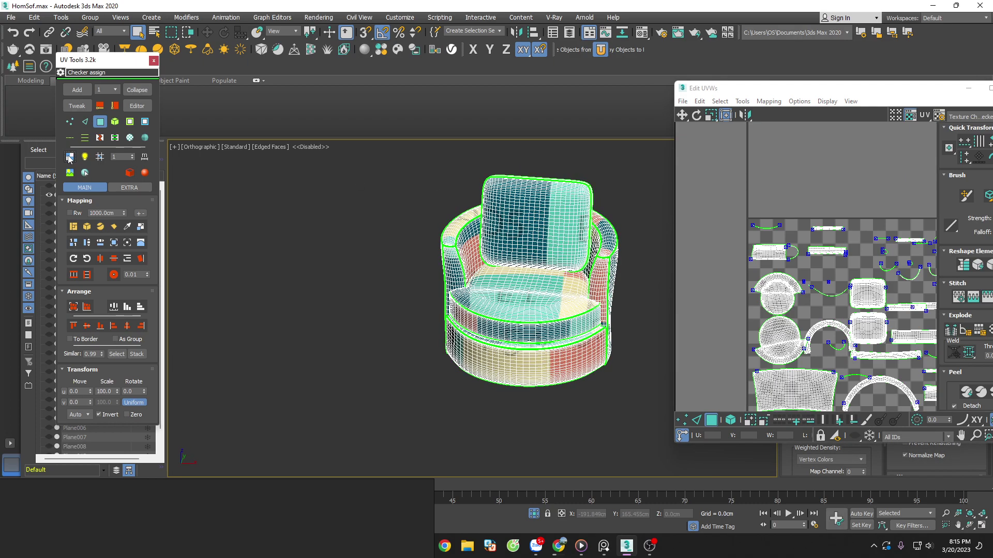
click(70, 157)
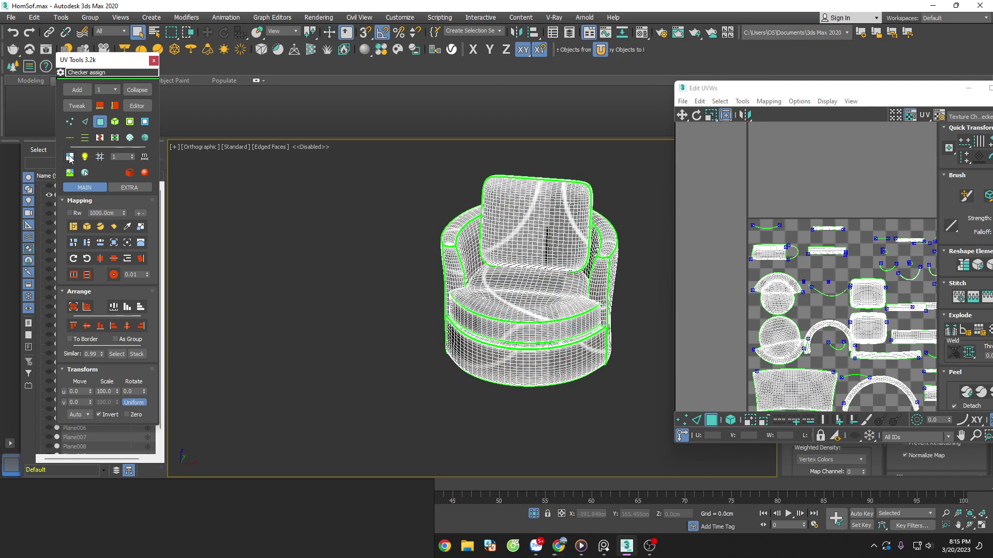
click(69, 157)
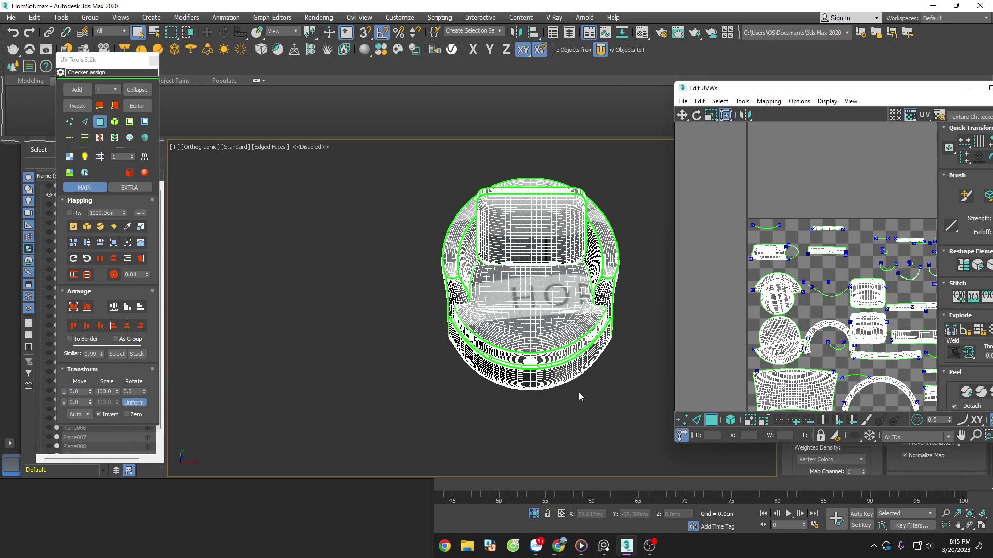
Turn off Edged Faces, switch to the Up-arrow checker, and inspect the chair's UV mapping.
key(F4)
scroll(517, 362, up, 2)
scroll(458, 285, up, 5)
scroll(458, 285, down, 5)
alt+middle_drag(458, 286, 406, 245)
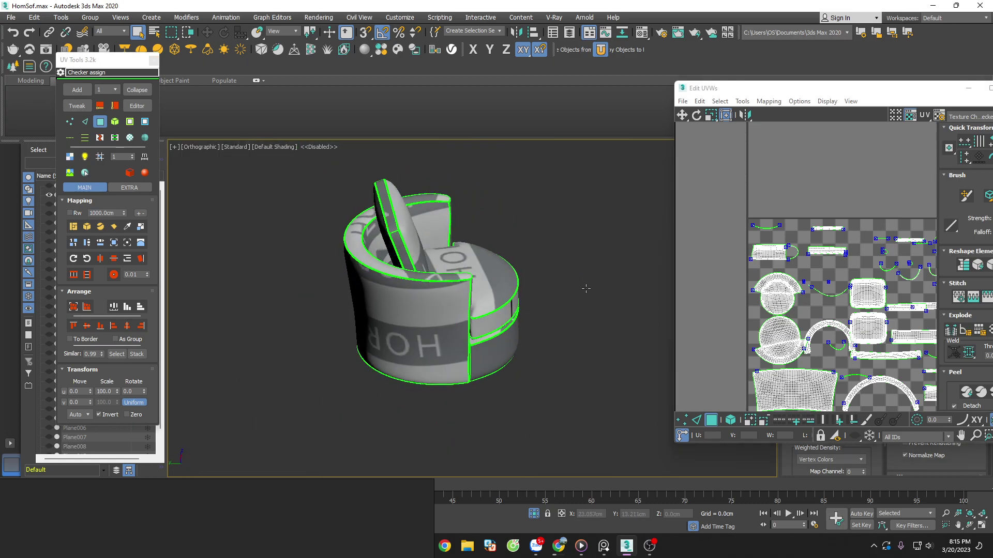
click(70, 156)
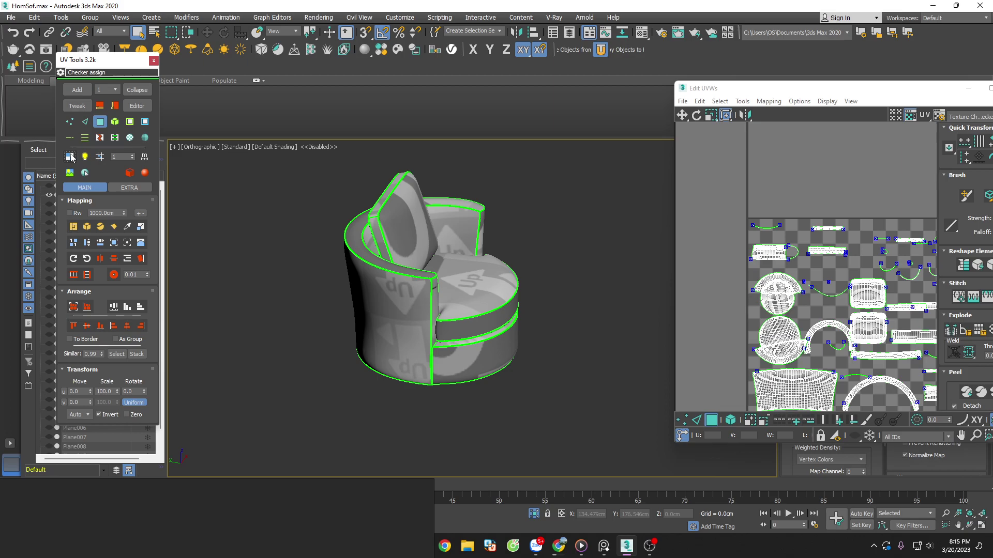
scroll(426, 303, down, 3)
alt+middle_drag(425, 303, 465, 344)
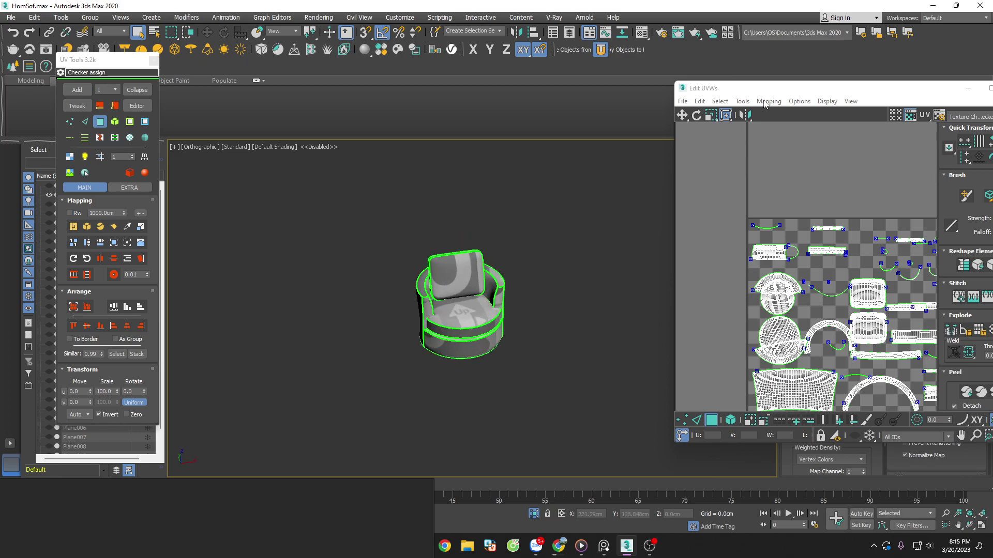
drag(760, 88, 572, 77)
scroll(646, 249, up, 2)
scroll(695, 244, down, 5)
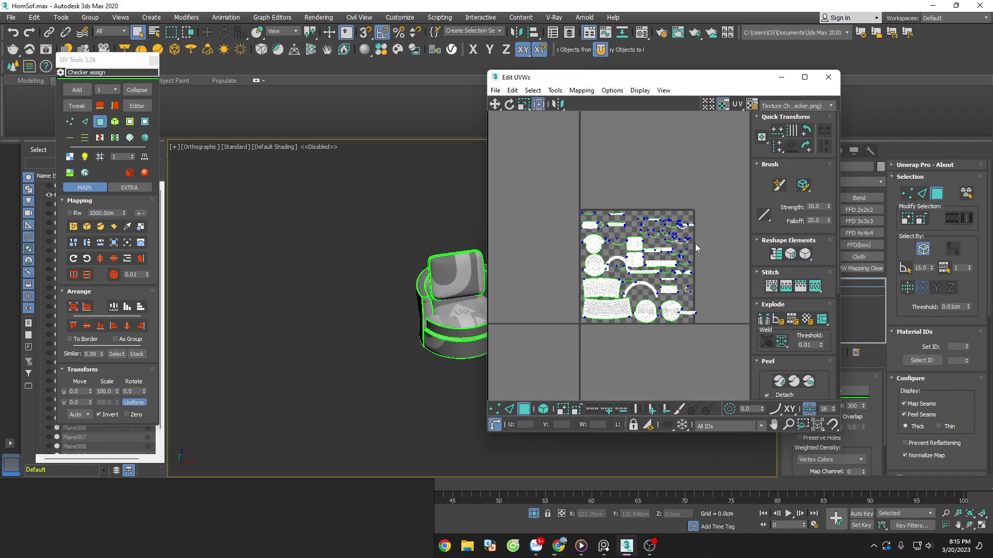
Select all UV islands, apply UV Tools Normalize, then Pack them into the 0–1 tile.
scroll(718, 279, up, 5)
scroll(715, 276, down, 3)
key(ctrl+a)
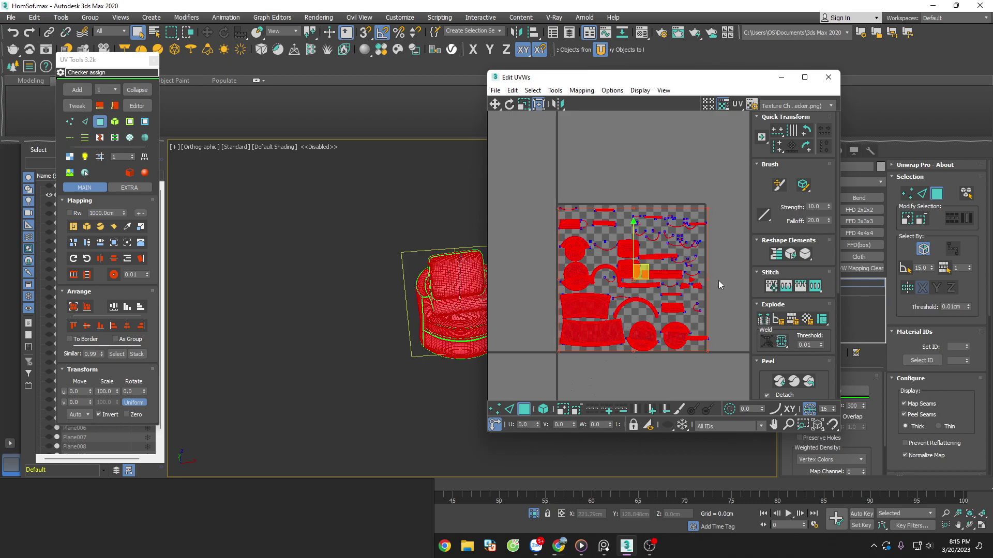
click(855, 389)
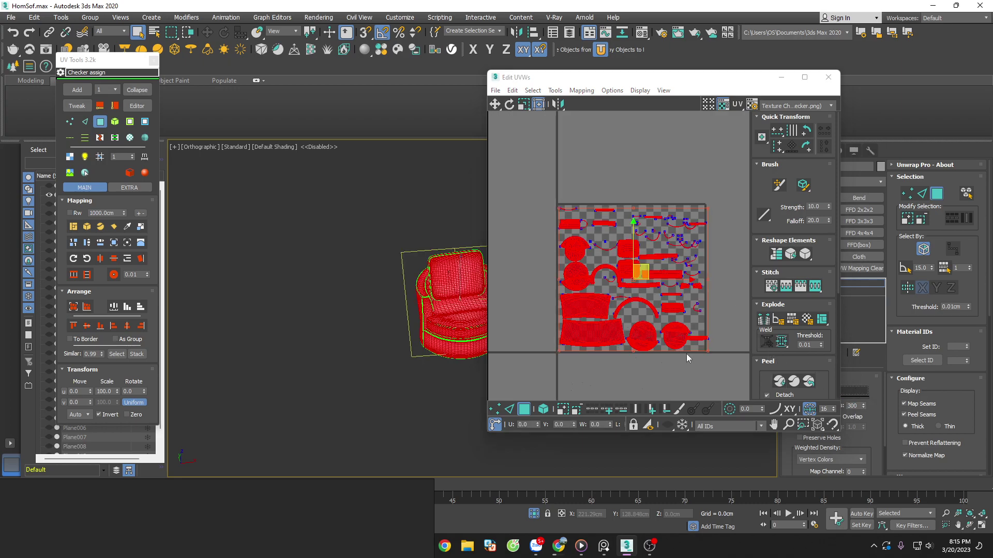
click(666, 364)
scroll(608, 250, up, 3)
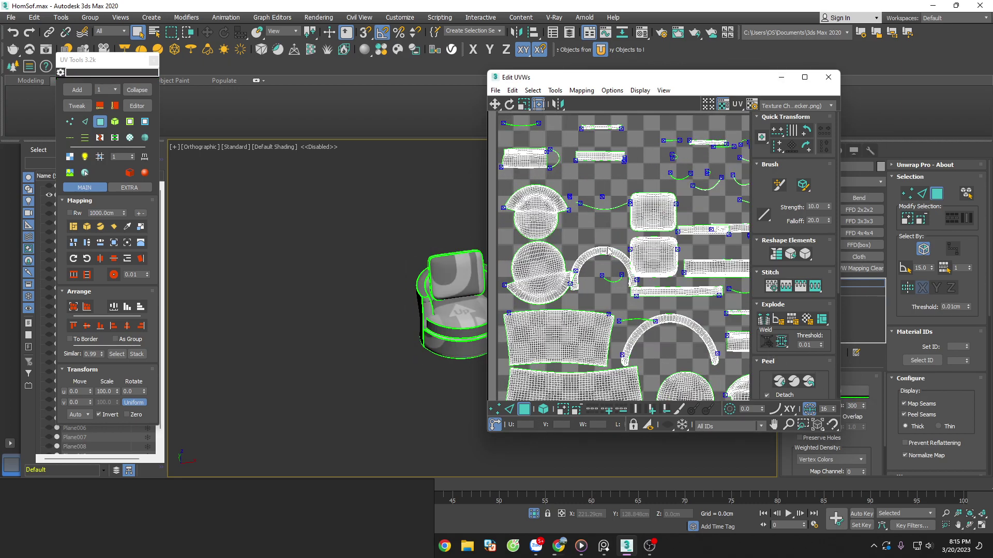
scroll(615, 243, down, 3)
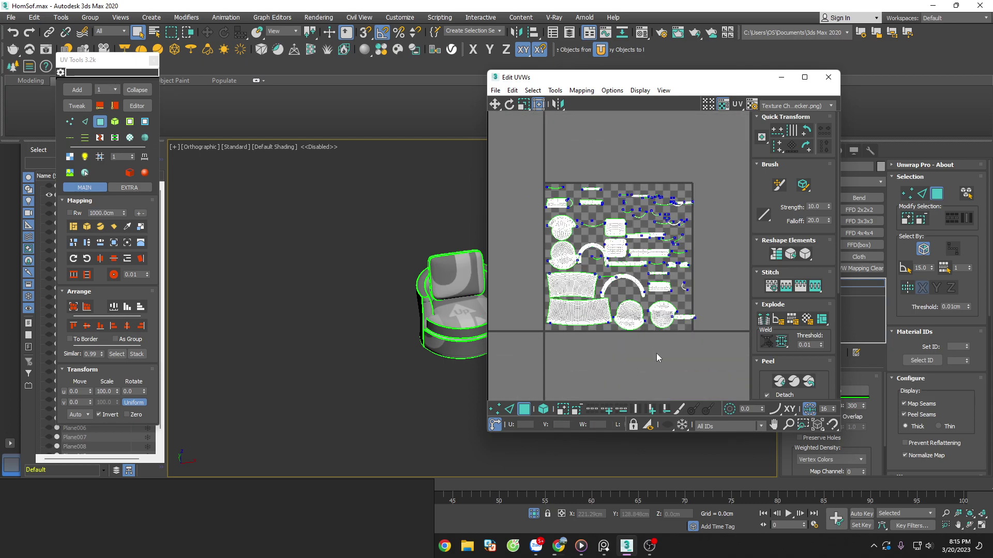
key(ctrl+a)
click(75, 259)
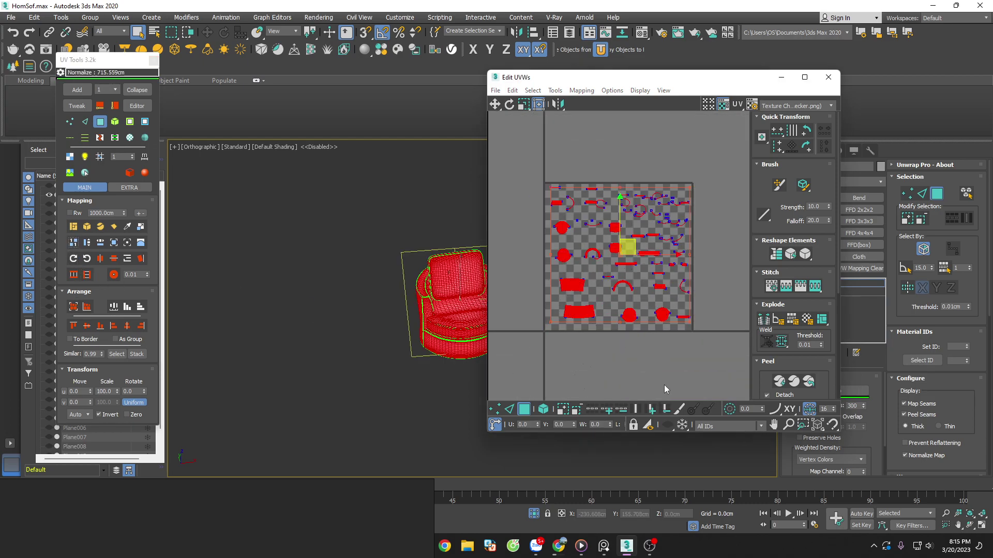
click(73, 307)
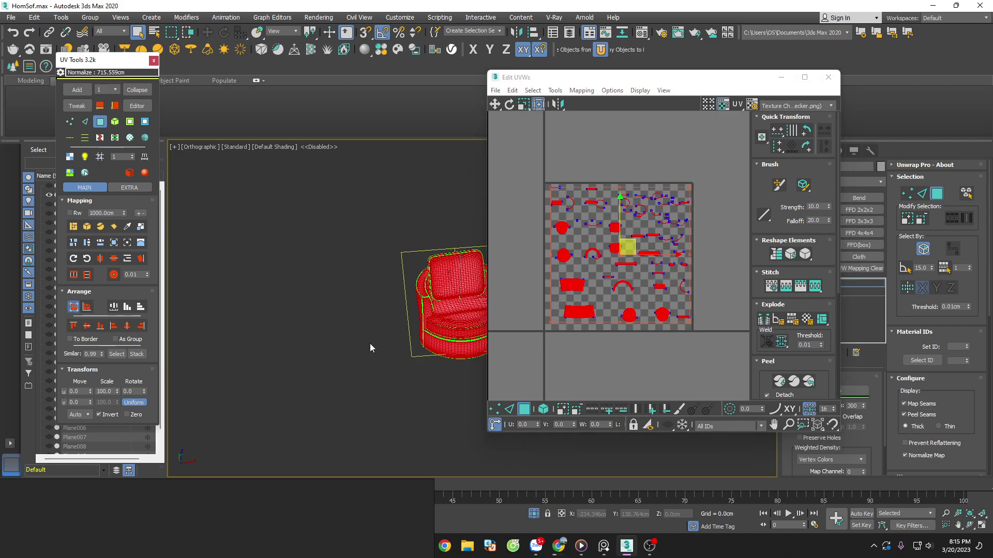
click(672, 381)
scroll(338, 285, up, 3)
In element mode, select the first two curved piping strips and straighten them.
scroll(672, 310, up, 2)
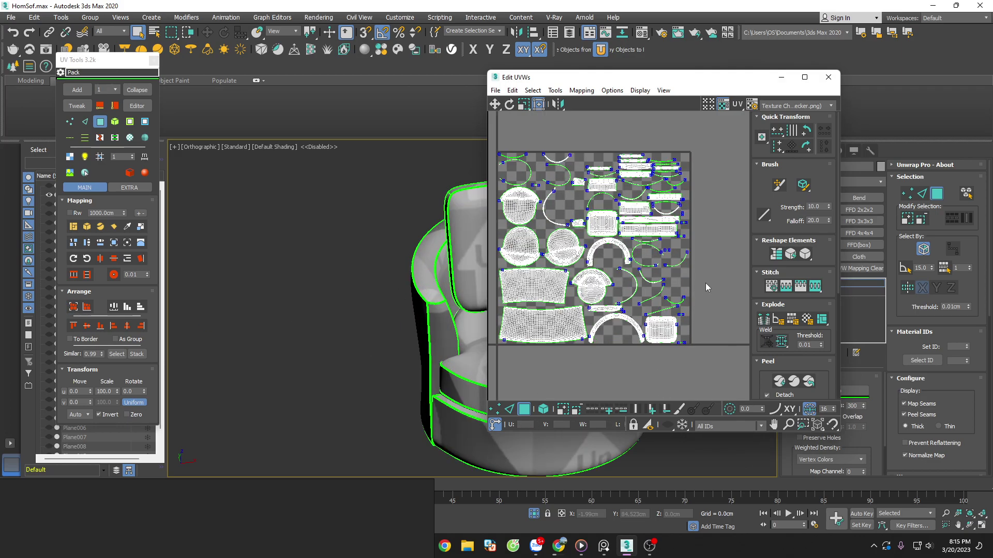
scroll(571, 237, up, 3)
scroll(594, 237, up, 2)
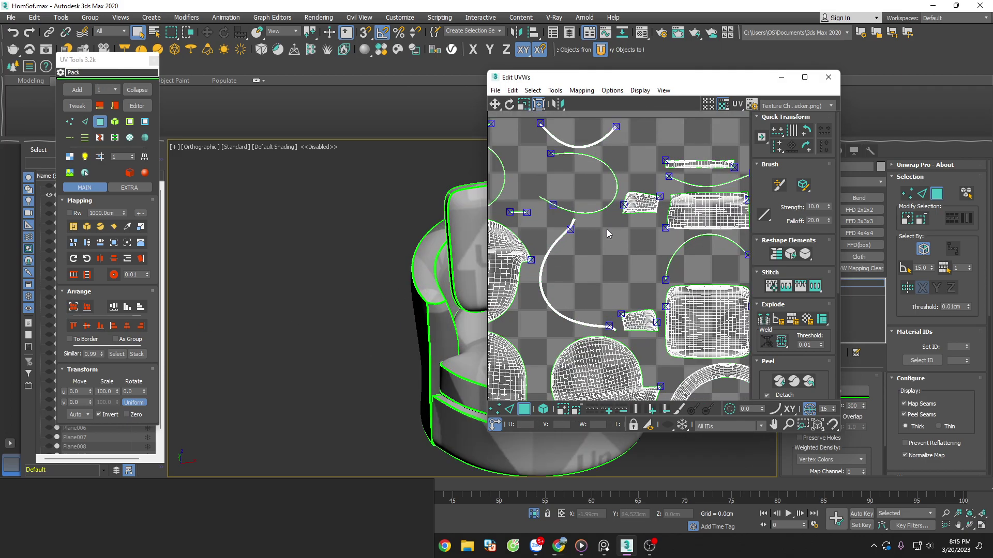
click(544, 412)
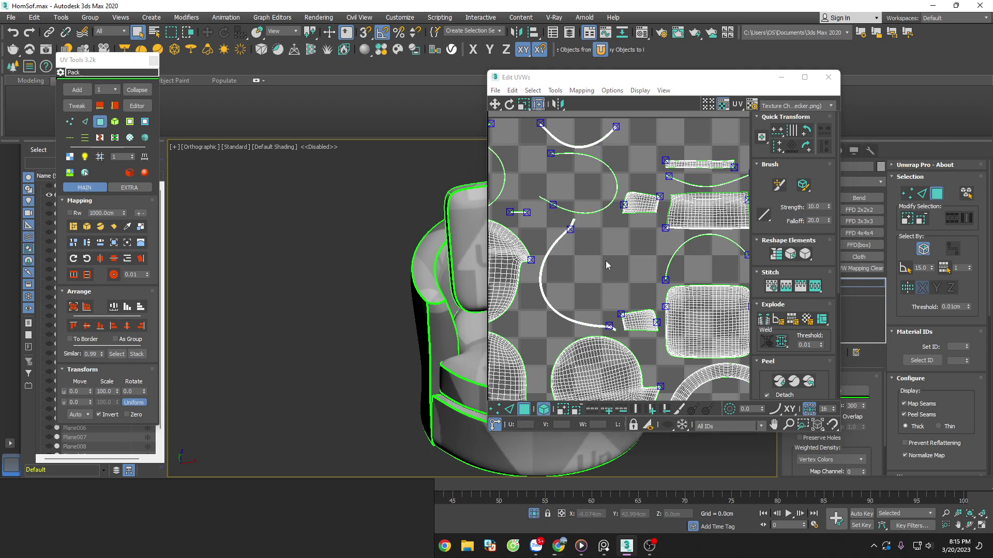
click(585, 212)
scroll(585, 219, down, 2)
scroll(547, 193, down, 2)
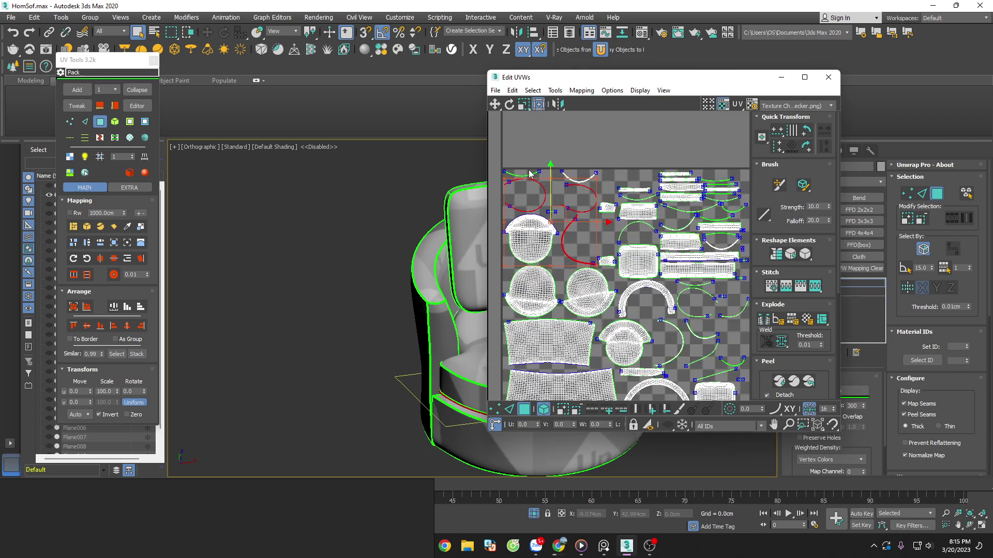
scroll(551, 169, up, 3)
scroll(517, 182, down, 2)
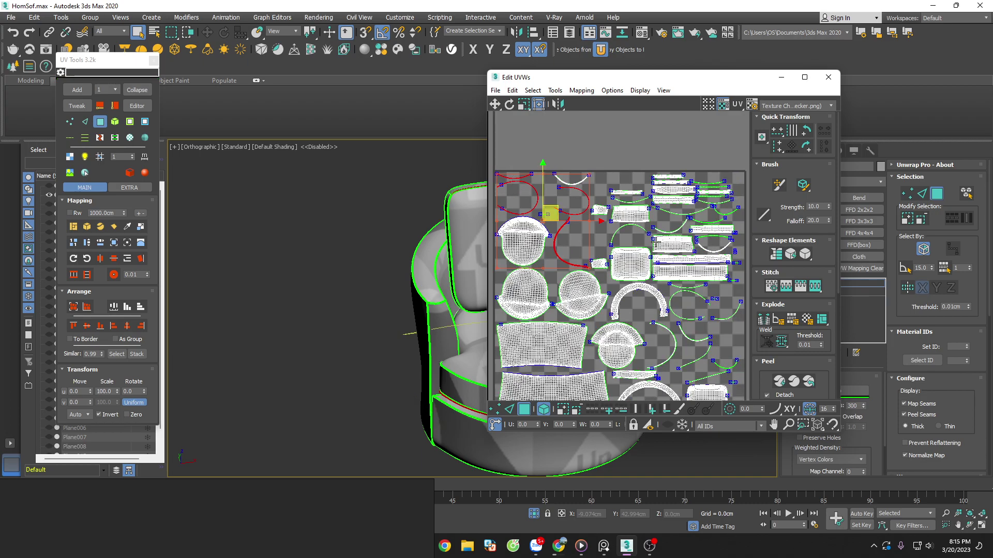
scroll(595, 207, up, 1)
scroll(646, 209, up, 1)
scroll(673, 212, up, 1)
ctrl+click(673, 212)
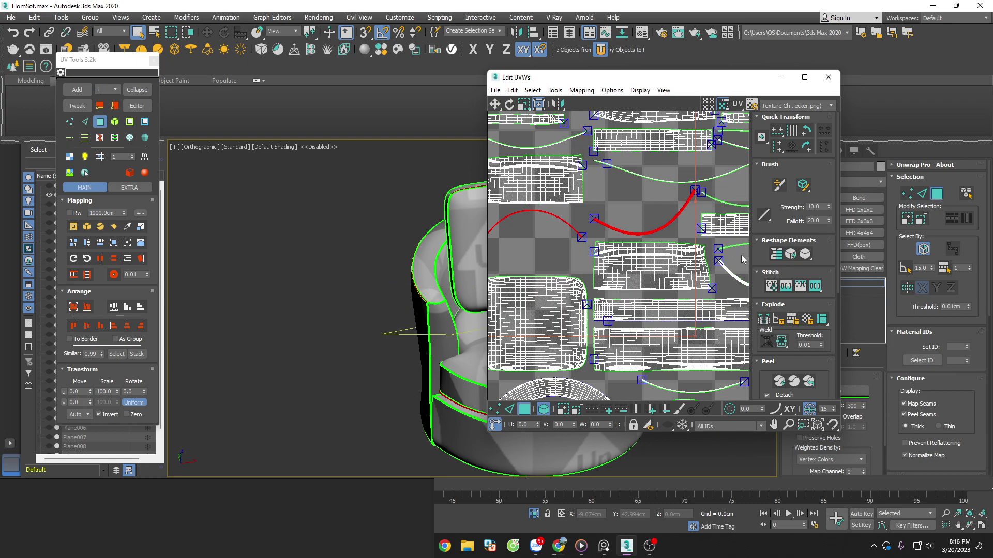
click(776, 254)
Reshape the selected strips into straight lines and straighten the triangular UV shell.
scroll(588, 210, down, 5)
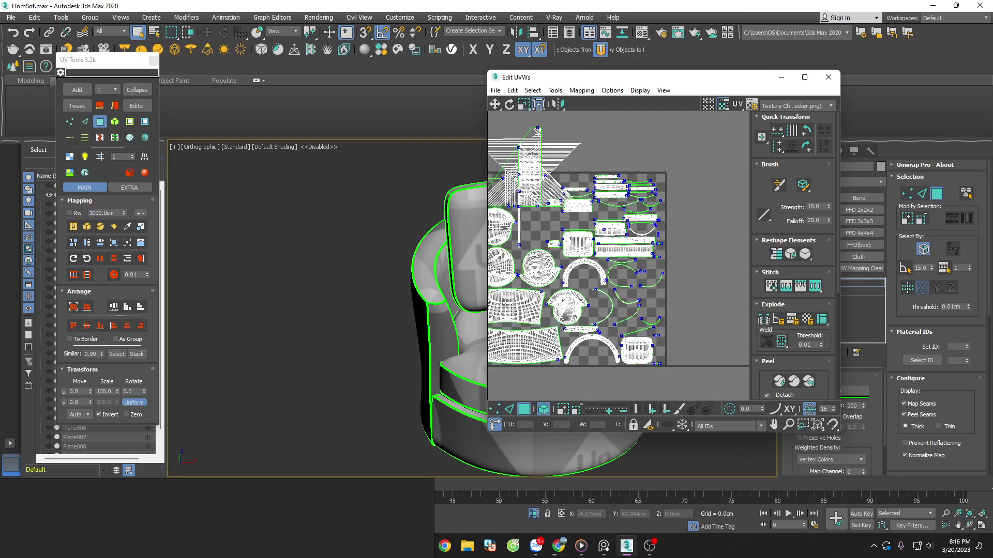
scroll(535, 170, up, 1)
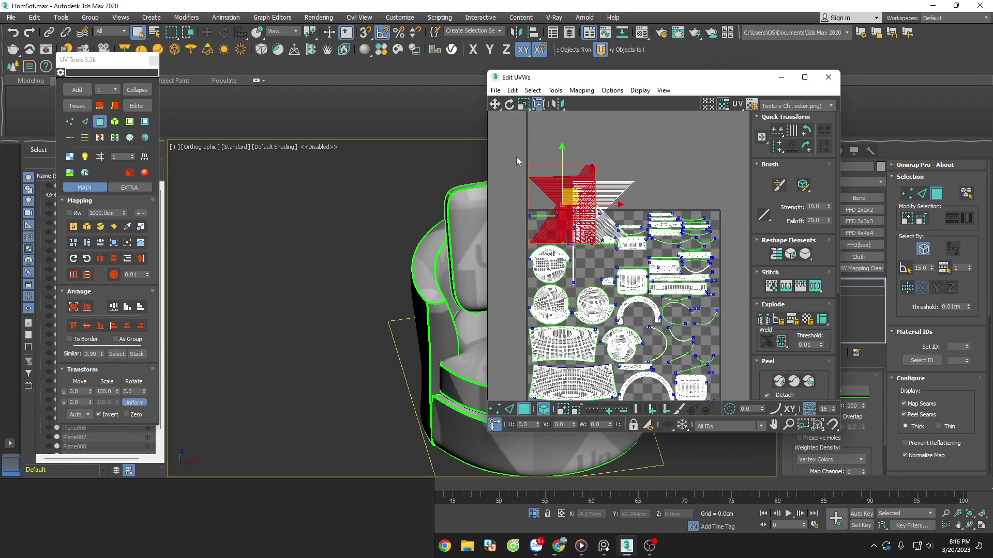
click(858, 392)
scroll(595, 182, up, 3)
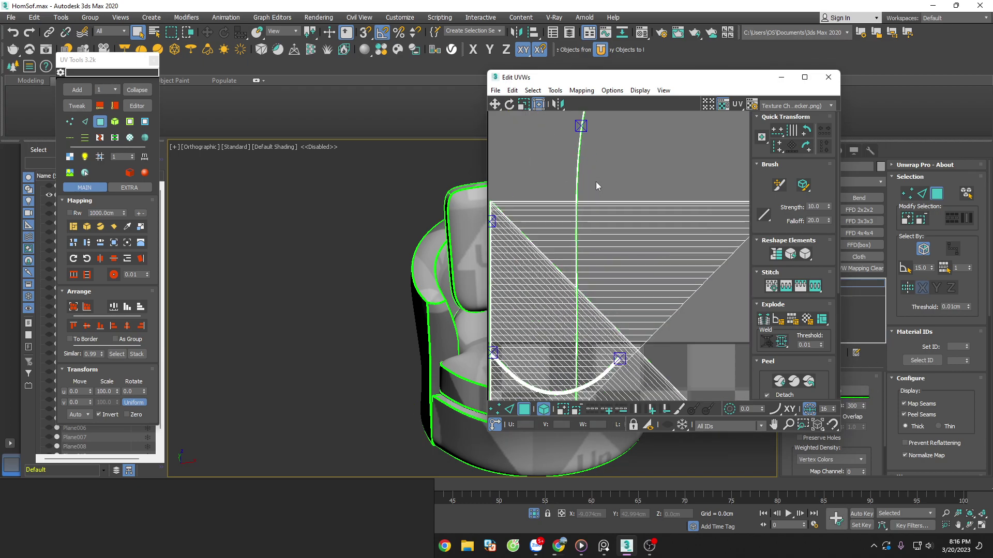
scroll(591, 182, up, 2)
scroll(615, 189, down, 1)
scroll(633, 197, down, 4)
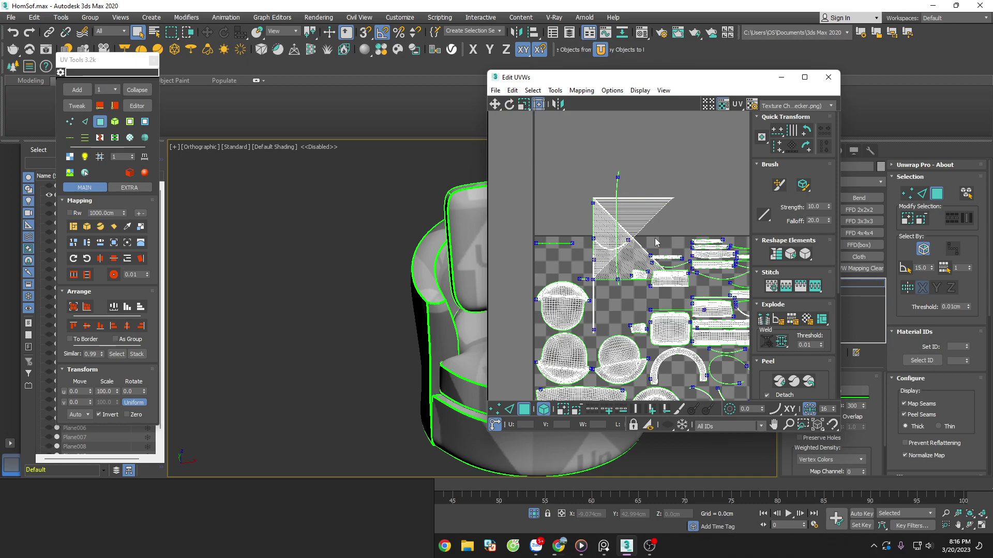
click(637, 286)
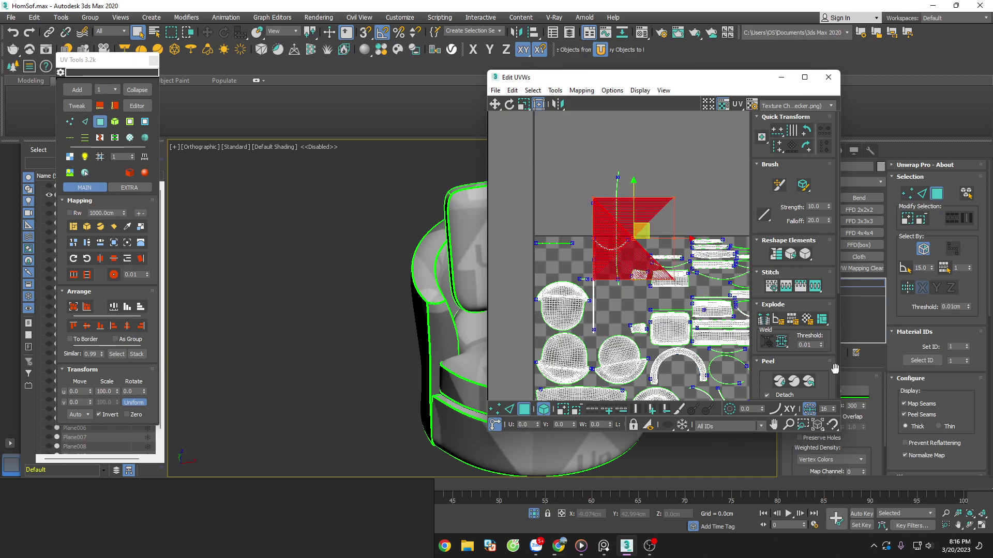
Select the arc-shaped UV shell and straighten it.
click(611, 246)
scroll(710, 263, up, 2)
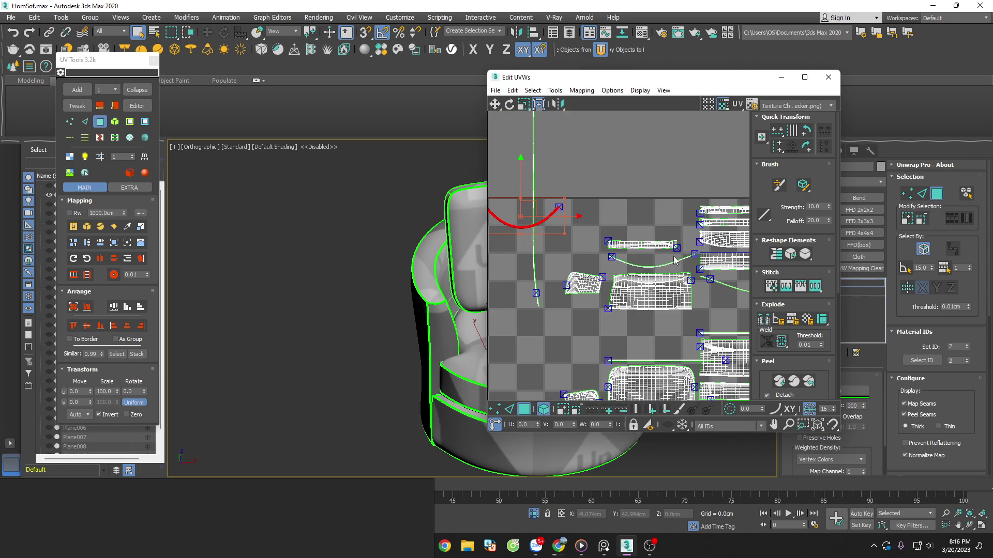
scroll(674, 261, down, 3)
scroll(610, 269, up, 3)
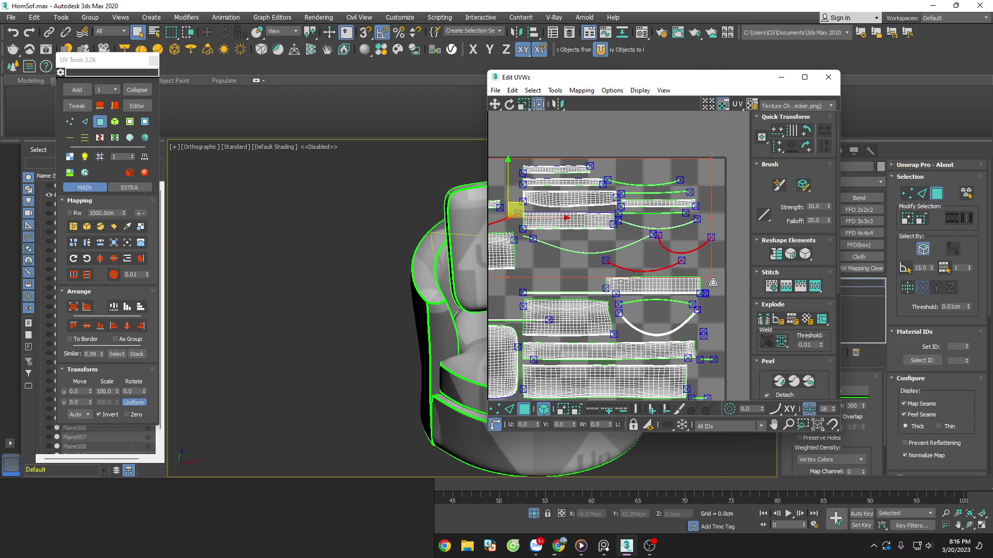
middle_drag(522, 400, 610, 302)
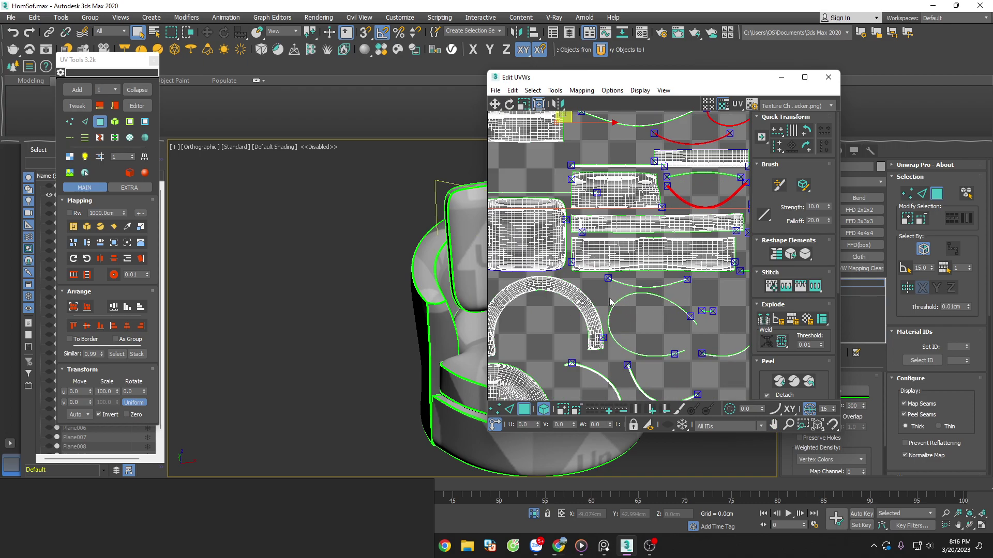
scroll(610, 302, down, 2)
scroll(610, 302, down, 2)
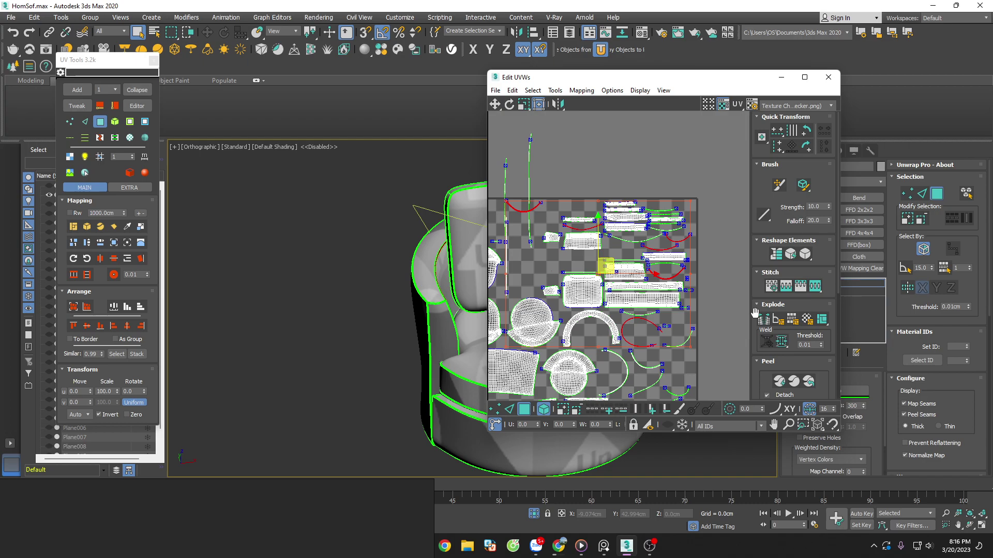
click(777, 256)
Straighten the four remaining curved strips together, including the left elliptical one.
click(646, 154)
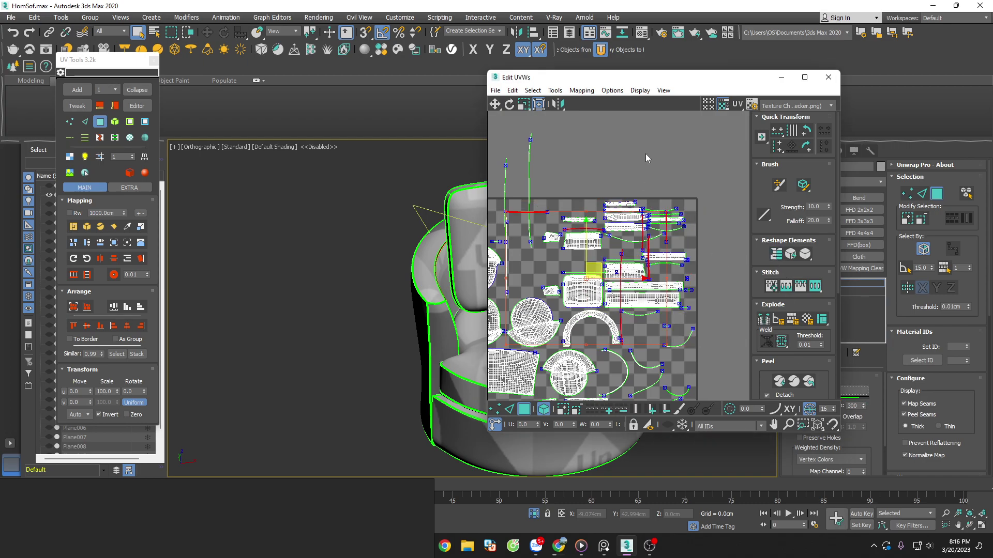
scroll(683, 337, up, 3)
scroll(666, 248, down, 3)
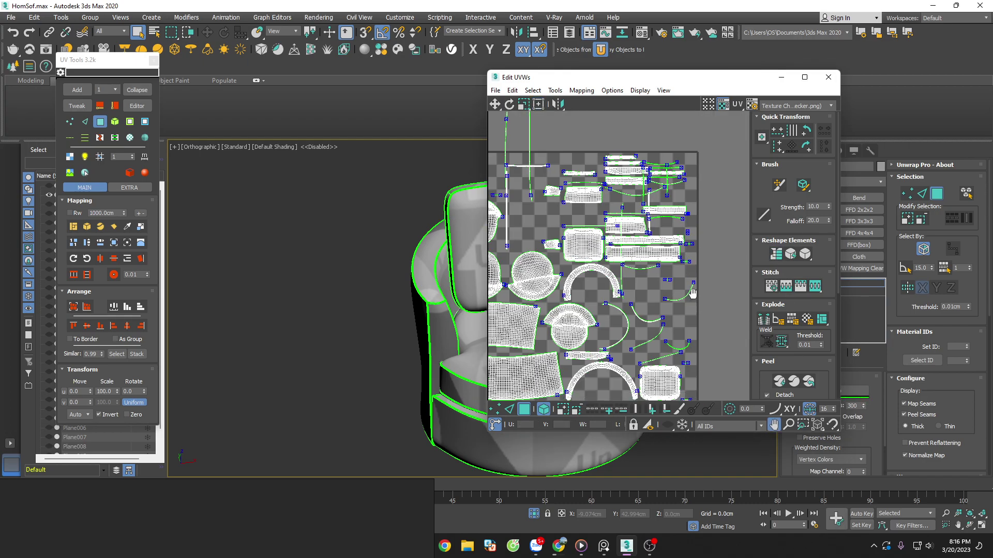
scroll(688, 311, up, 3)
click(683, 310)
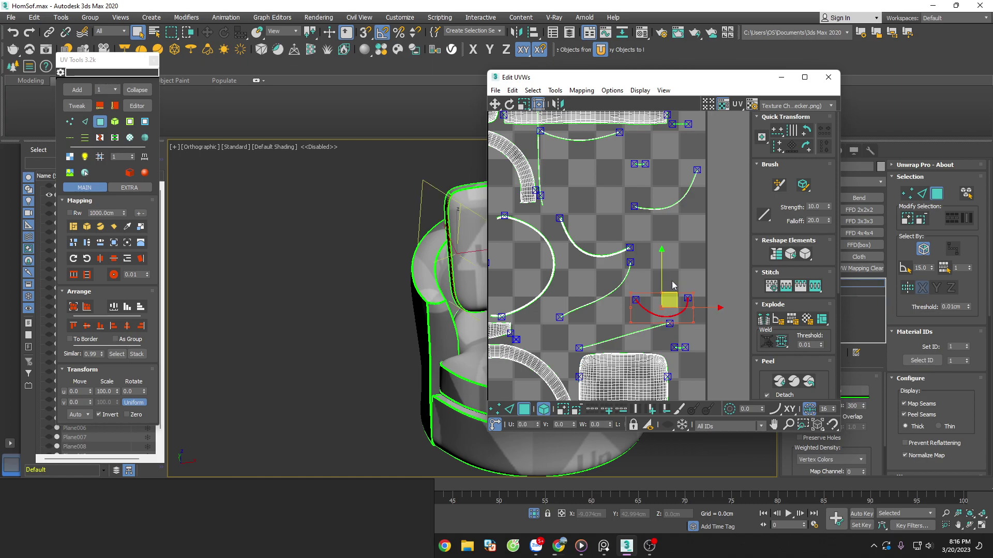
ctrl+click(600, 253)
ctrl+click(637, 212)
ctrl+click(538, 242)
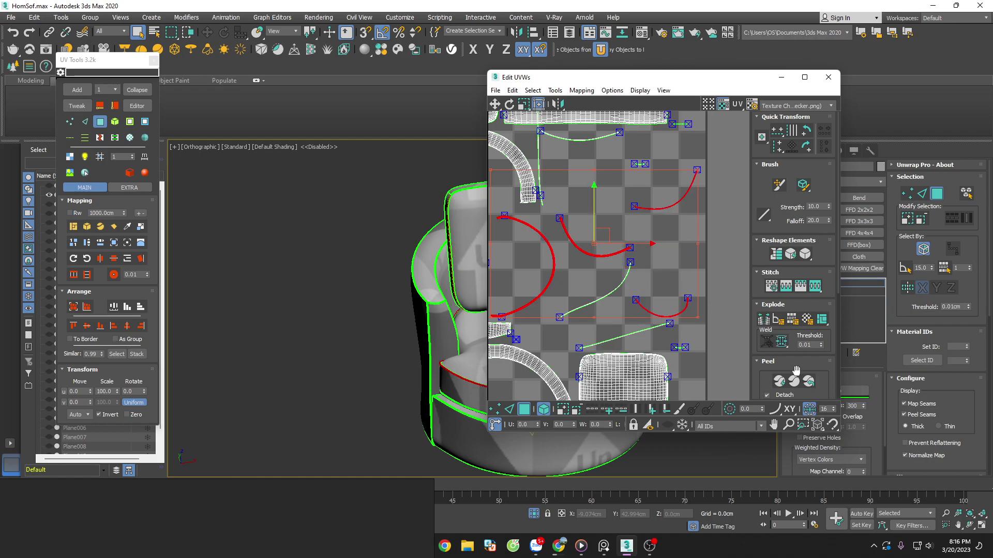
click(771, 261)
Select all chair UV shells and pack them into the 0–1 tile.
click(704, 284)
scroll(703, 293, down, 3)
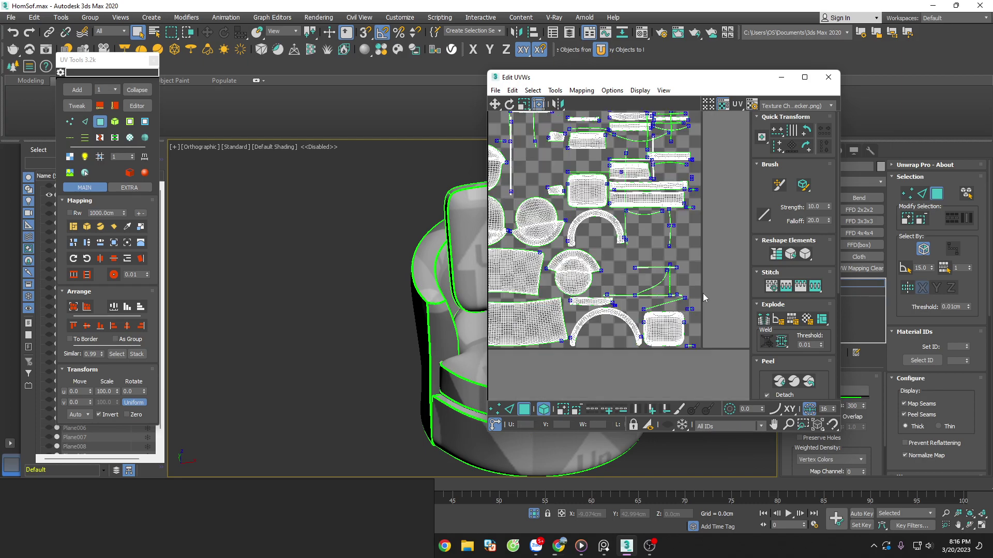
scroll(680, 199, up, 2)
scroll(687, 234, down, 3)
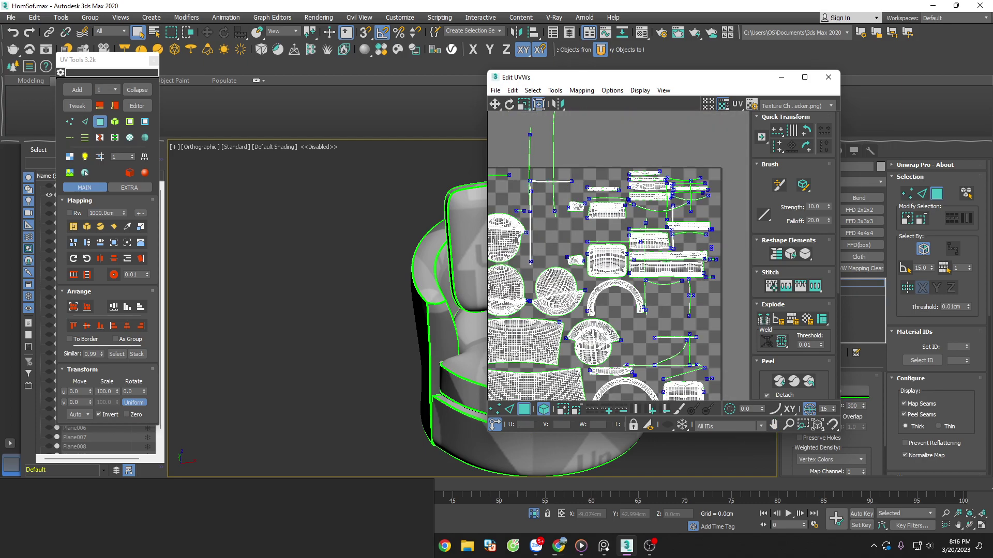
scroll(721, 297, down, 2)
key(ctrl+a)
click(79, 307)
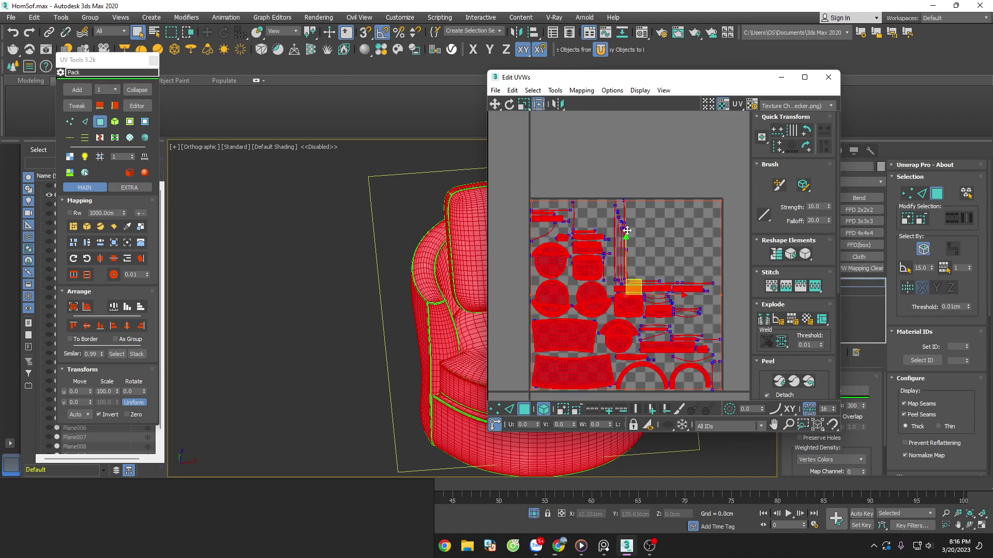
Rotate the tall thin shell and the small vertical shell a quarter turn to lie horizontally.
scroll(638, 228, up, 2)
click(641, 226)
click(605, 295)
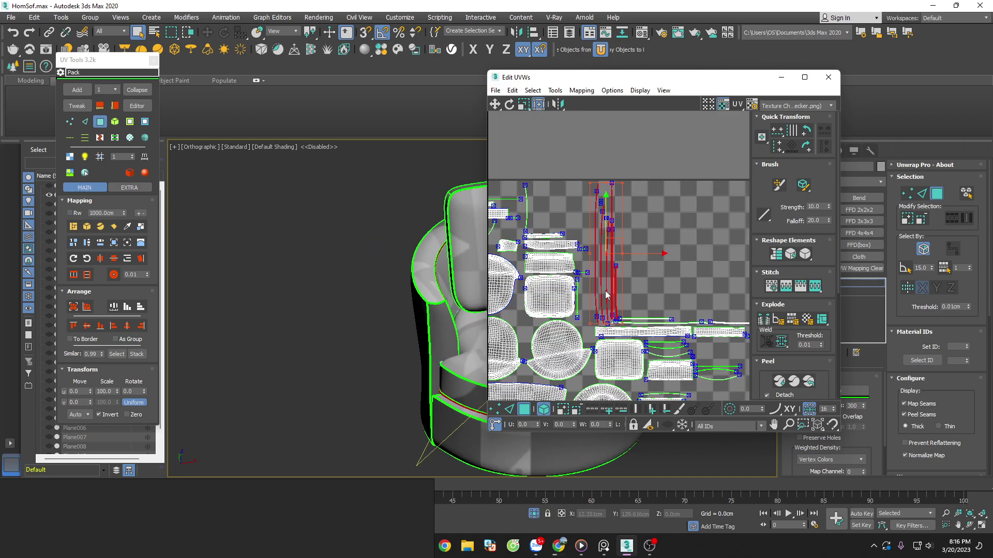
click(87, 259)
scroll(548, 179, up, 2)
click(572, 227)
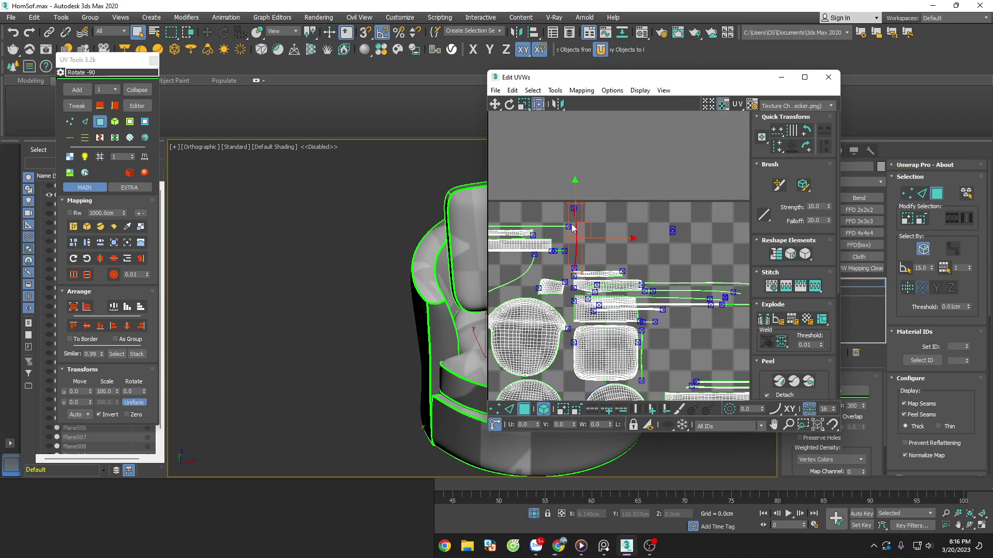
click(88, 269)
Straighten the selected curved shell and align it with the UV axes.
scroll(646, 207, down, 2)
scroll(672, 223, up, 3)
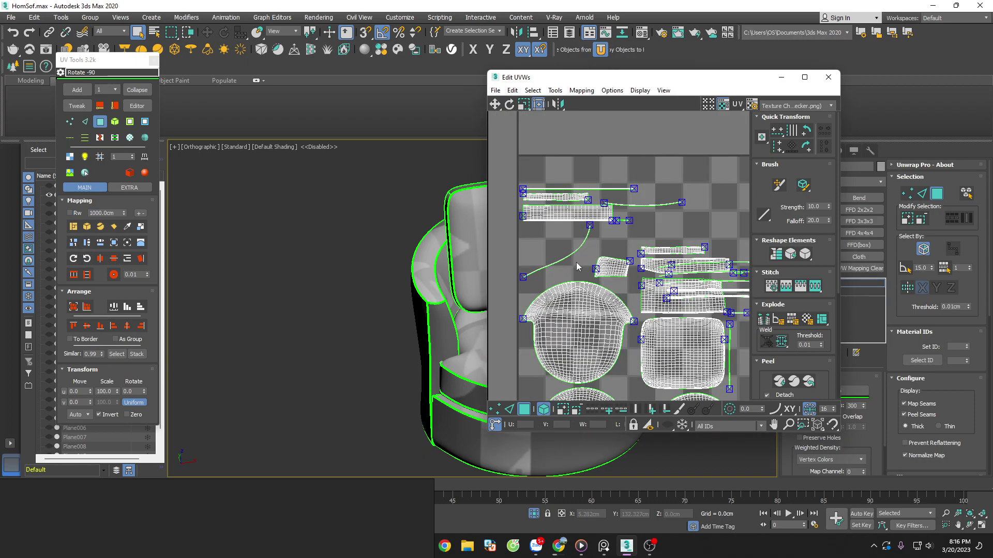
click(781, 260)
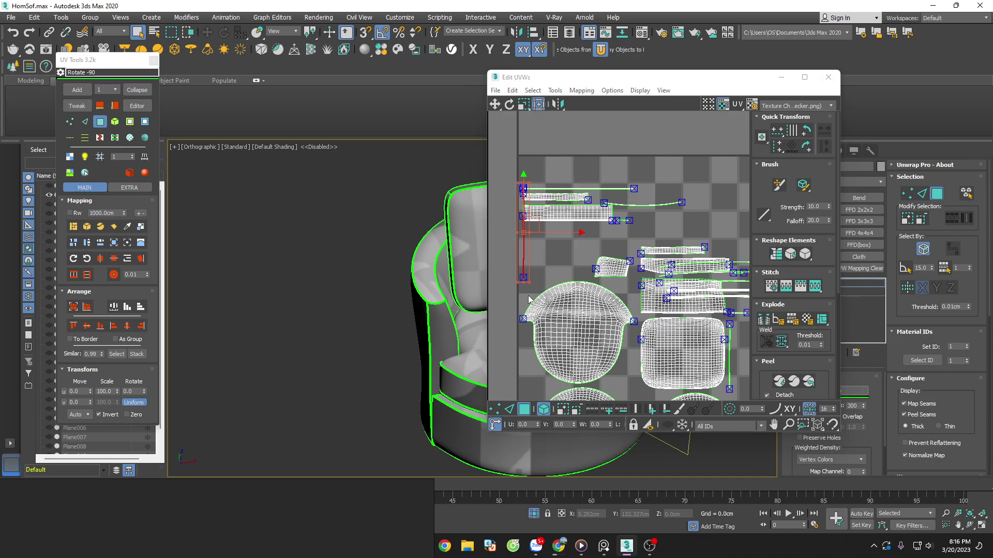
click(141, 258)
scroll(604, 240, down, 2)
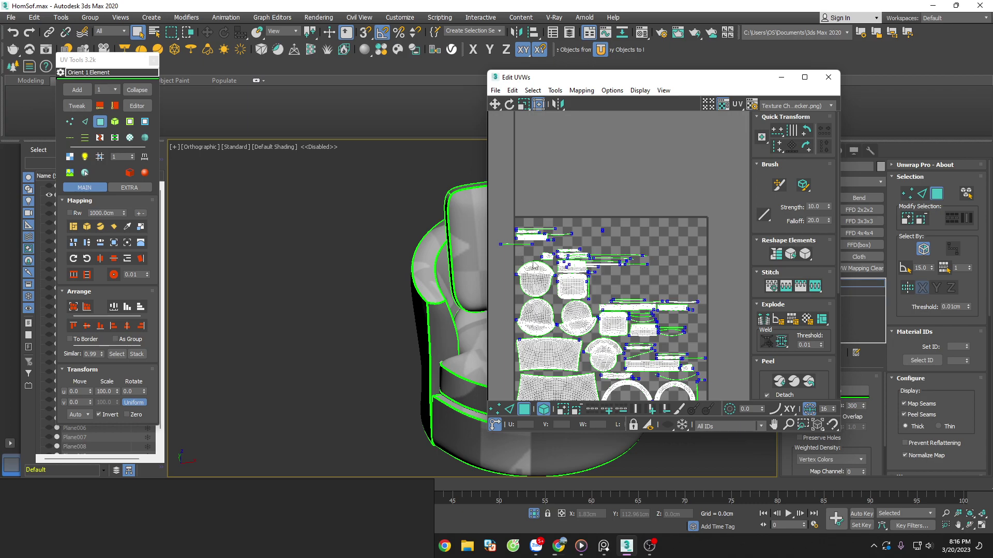
scroll(686, 337, up, 2)
middle_drag(686, 337, 708, 284)
scroll(708, 284, down, 2)
scroll(708, 283, up, 2)
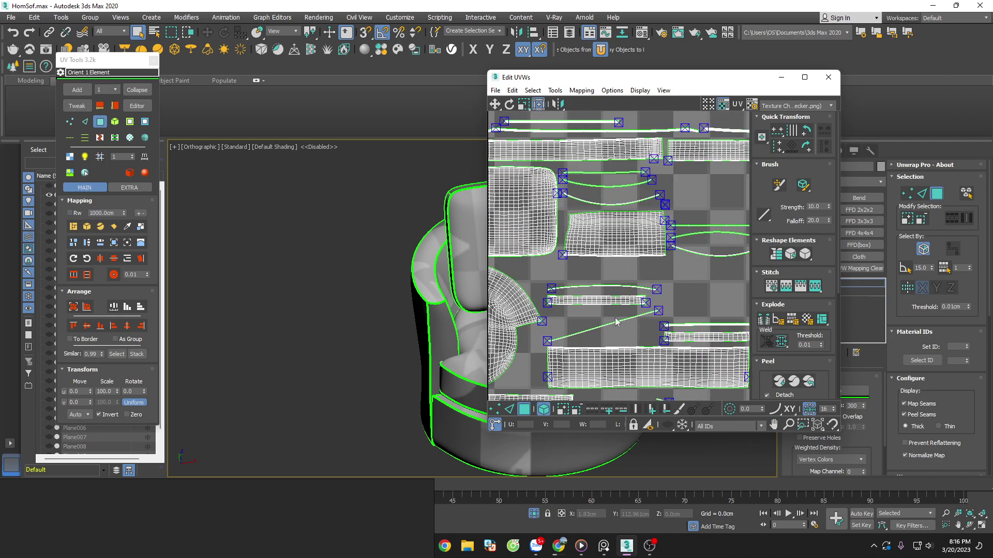
scroll(620, 310, down, 2)
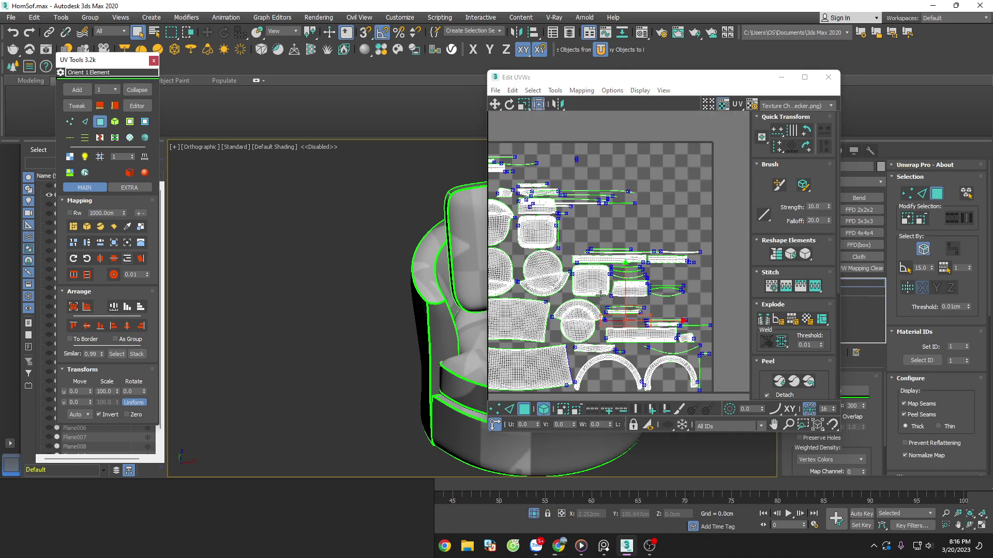
Select another curved strip shell and straighten it.
click(728, 319)
scroll(698, 316, up, 3)
scroll(668, 312, up, 2)
click(669, 309)
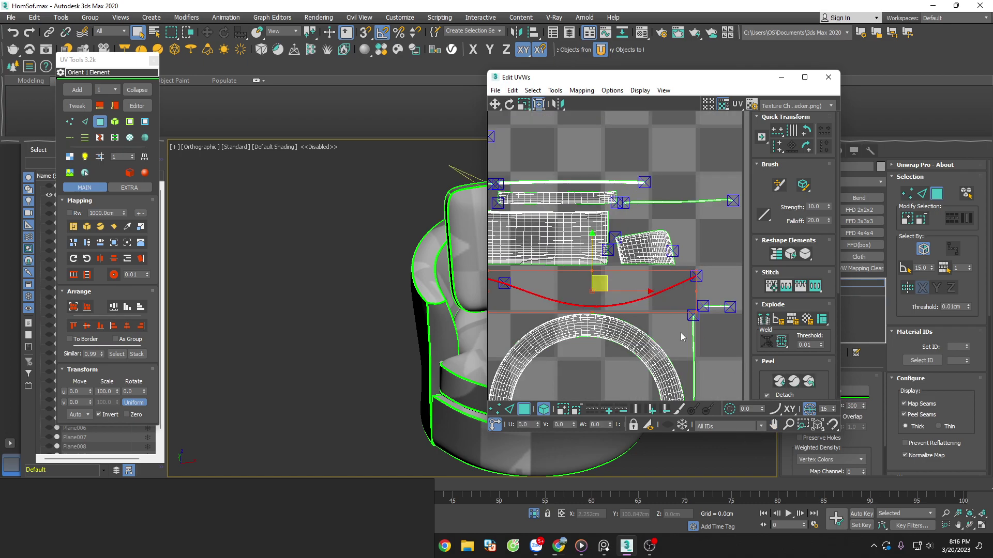
click(782, 259)
Select a small shell and the thin seam strip, then repack all shells into the tile.
click(741, 336)
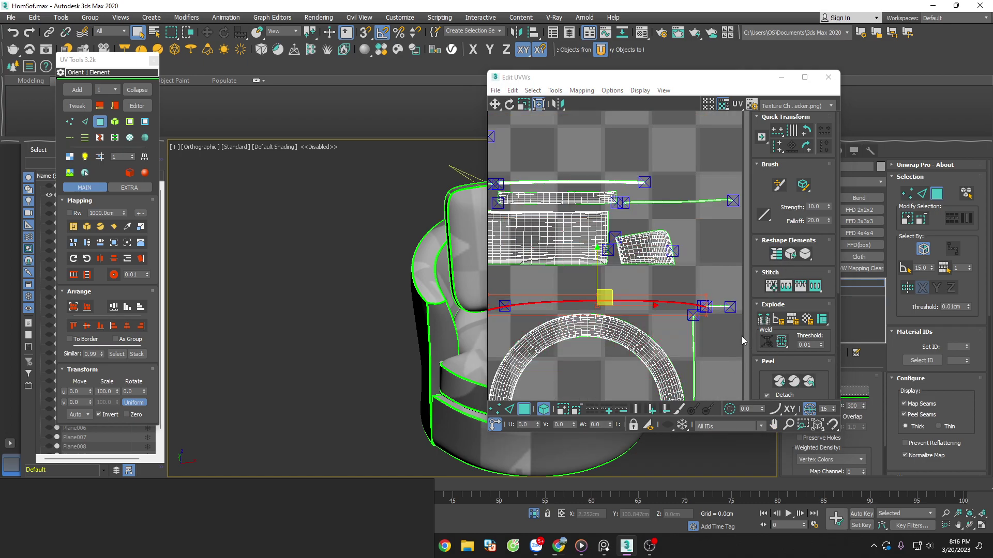
scroll(686, 262, down, 2)
scroll(686, 262, down, 2)
scroll(718, 322, down, 2)
scroll(719, 321, up, 2)
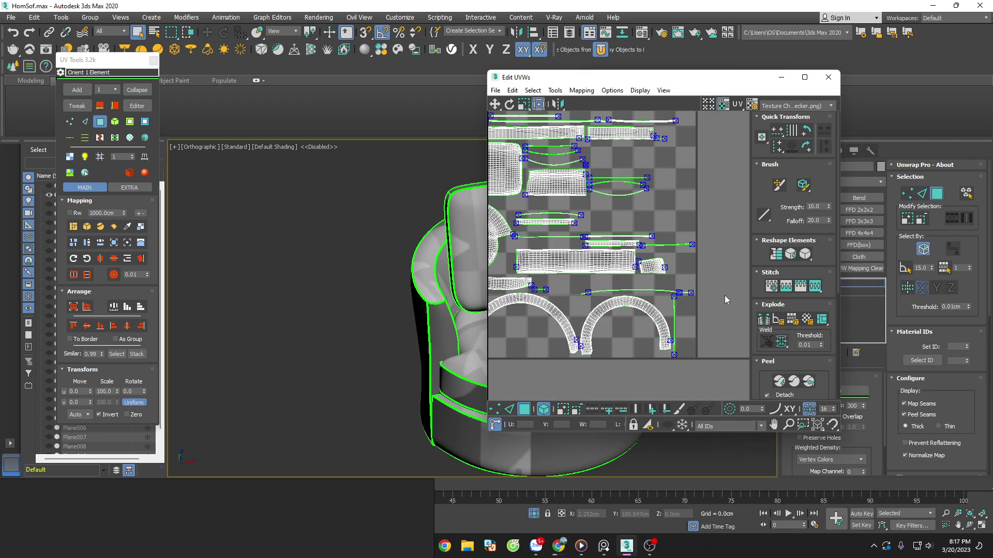
click(668, 313)
scroll(707, 350, down, 2)
scroll(612, 217, down, 2)
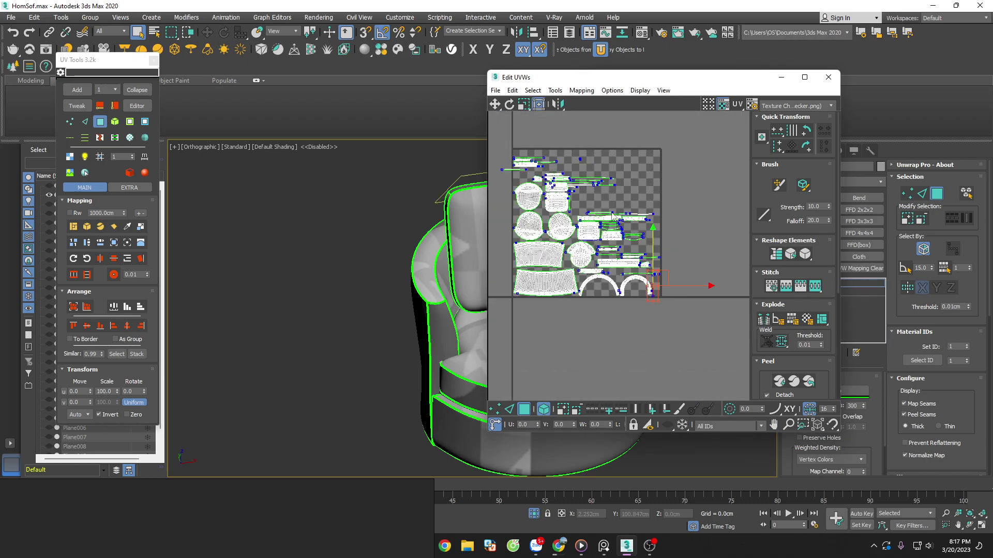
scroll(612, 206, up, 2)
scroll(659, 293, up, 2)
scroll(659, 293, up, 2)
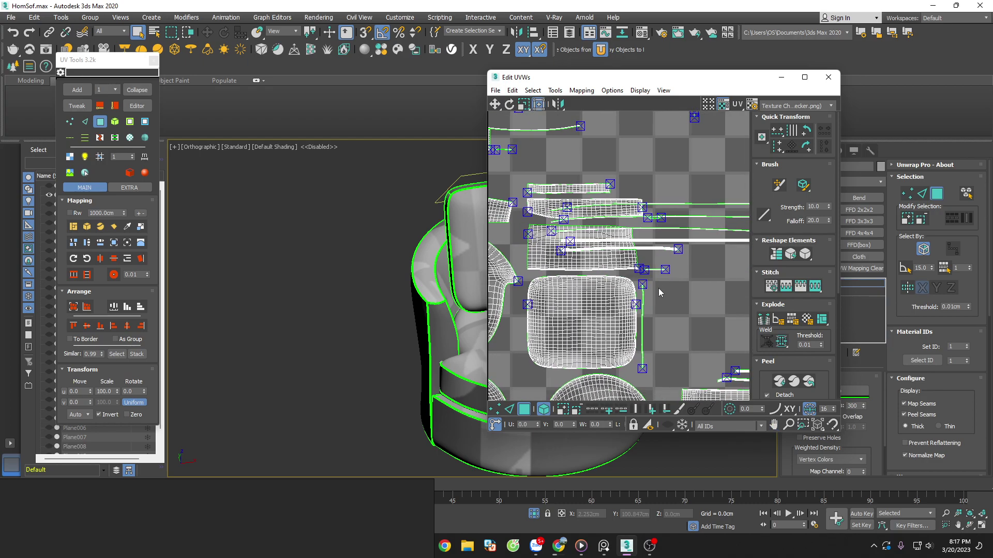
drag(644, 301, 646, 307)
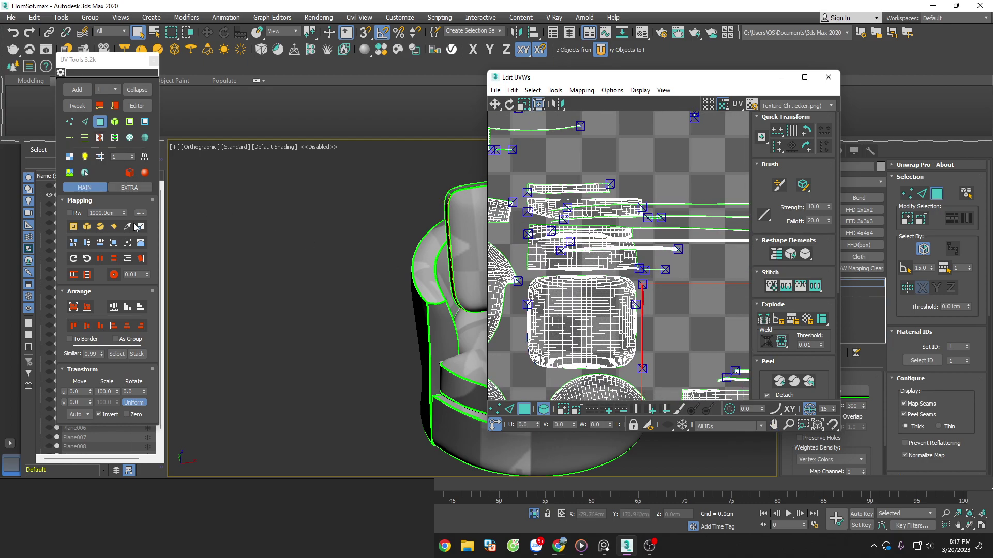
click(74, 307)
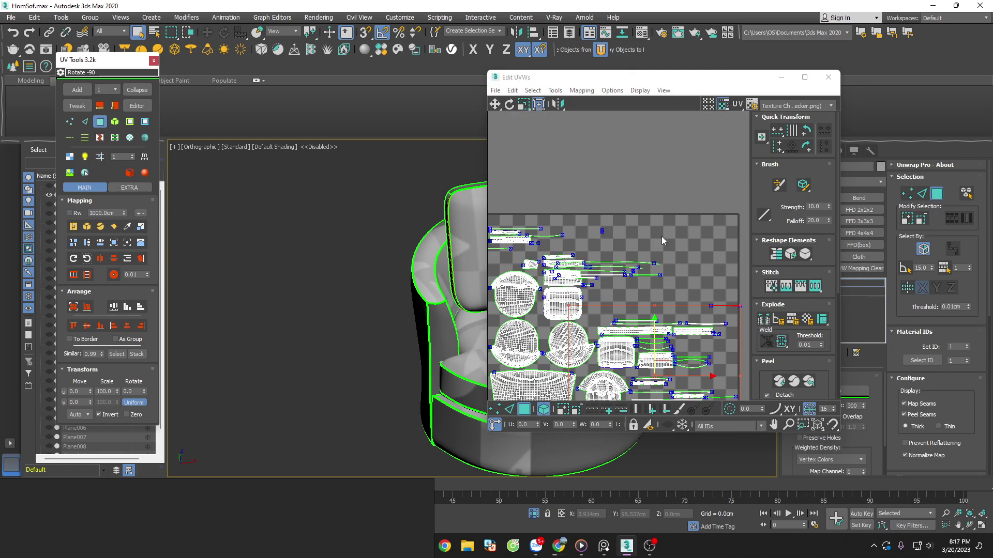
key(ctrl+a)
click(77, 309)
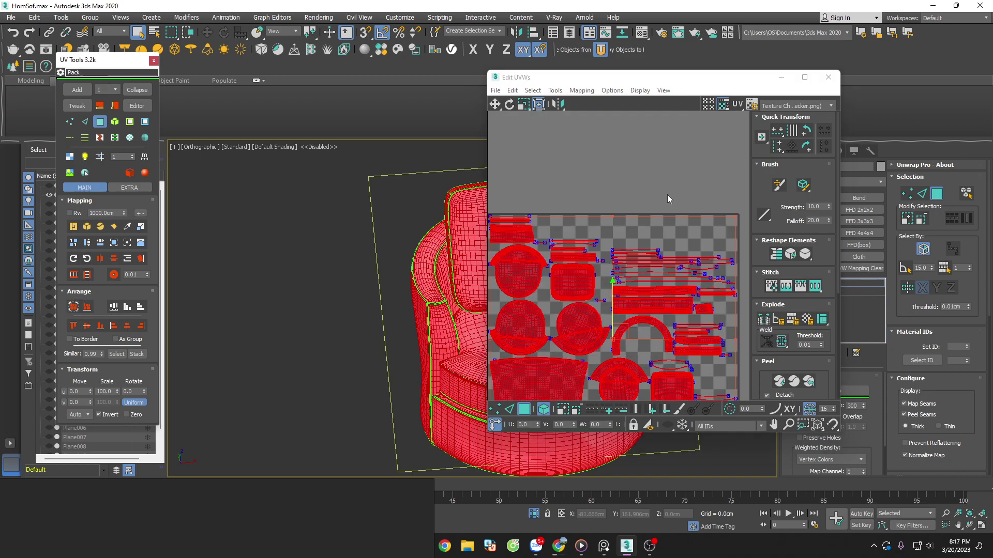
Move the upper arch shell toward the tile top and relax both arch shells.
click(667, 195)
scroll(702, 305, up, 2)
scroll(647, 274, up, 1)
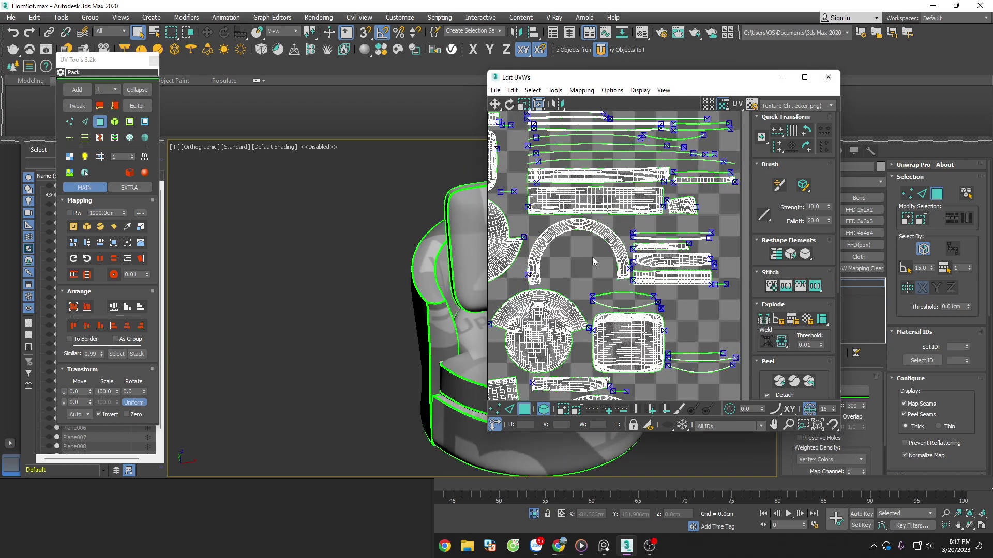
click(591, 257)
middle_drag(591, 256, 573, 339)
ctrl+click(572, 339)
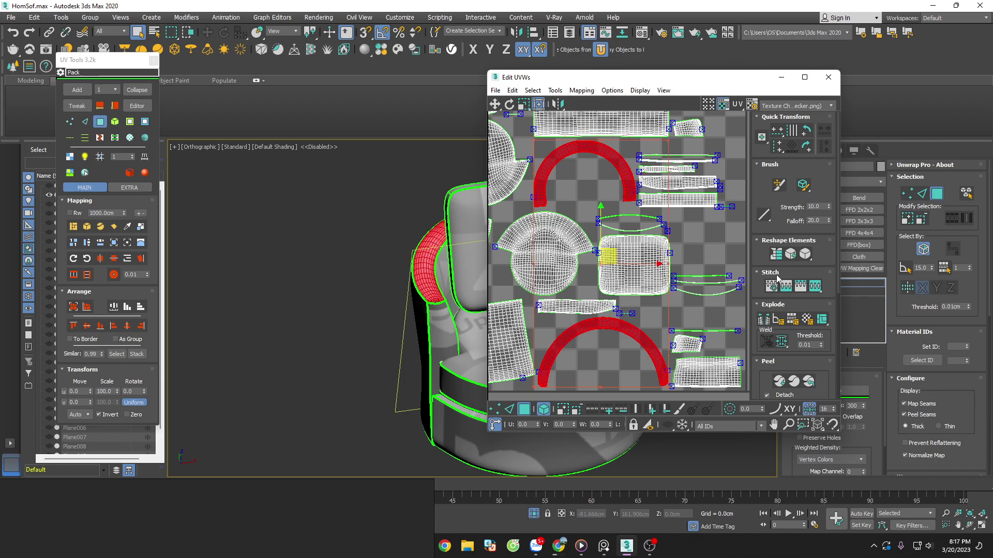
click(656, 336)
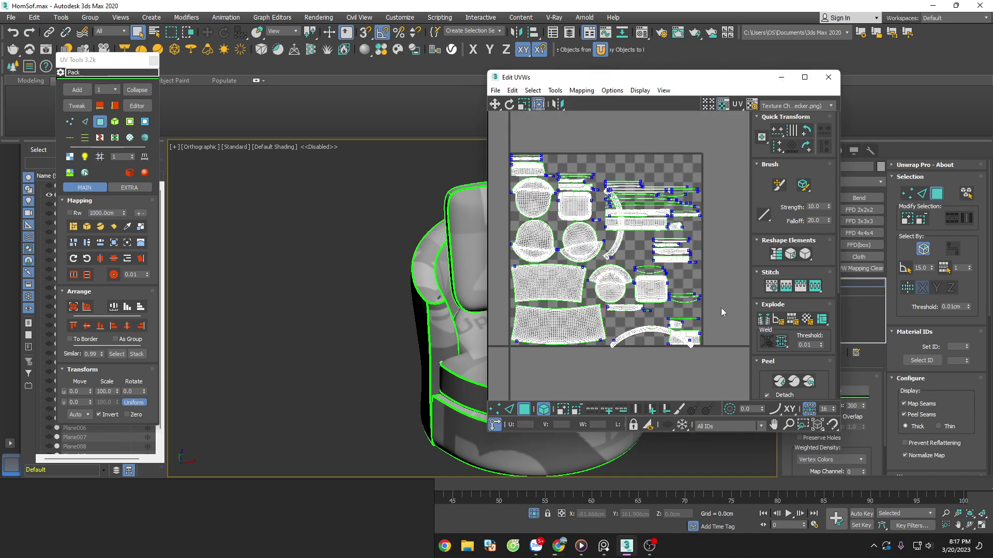
scroll(631, 243, up, 3)
ctrl+click(657, 388)
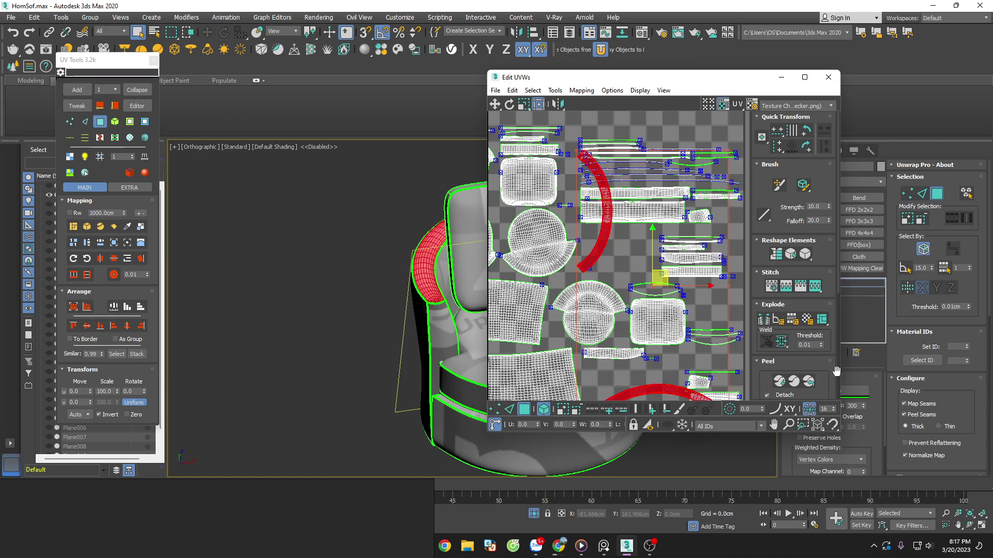
click(862, 391)
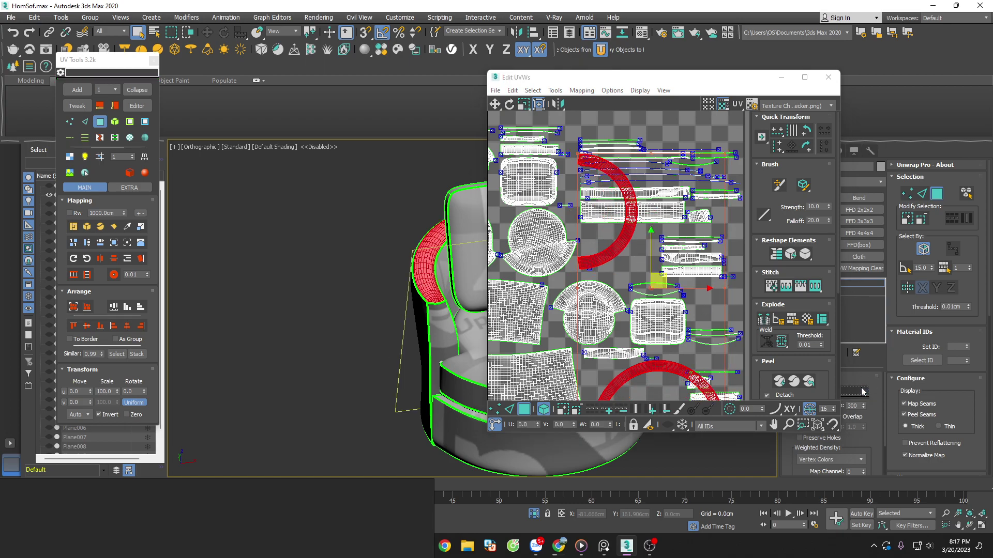
Straighten the arch shell into a flat strip and select all UV islands.
click(775, 254)
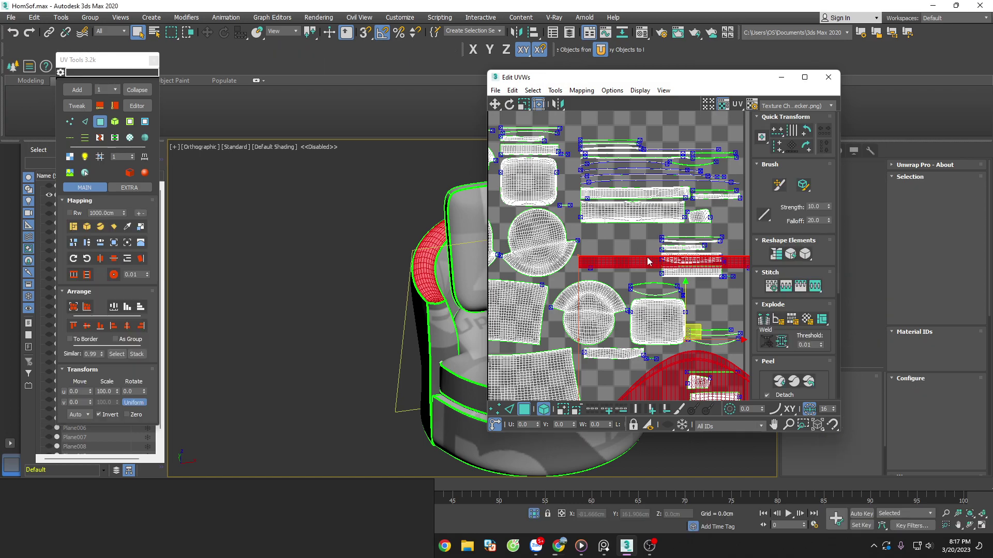
scroll(690, 287, up, 3)
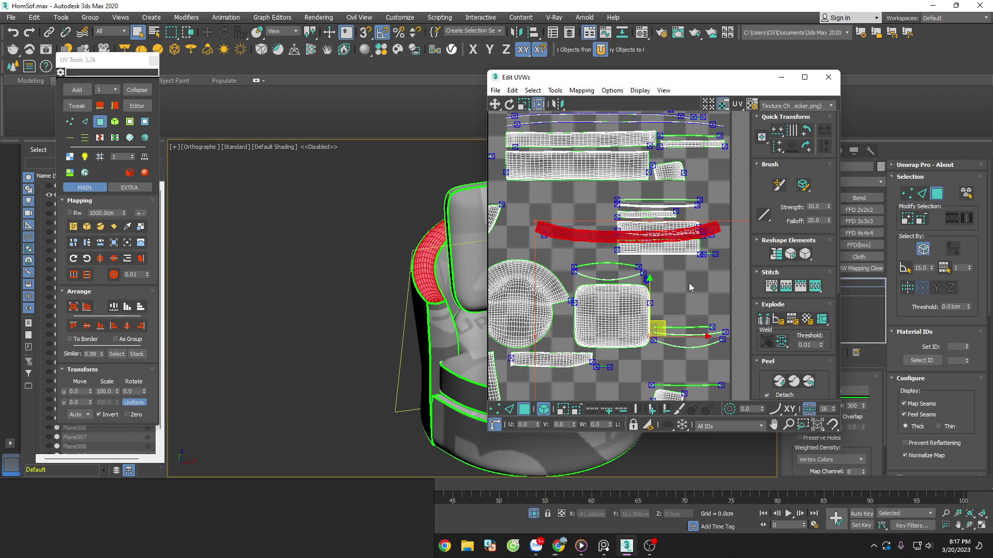
scroll(693, 272, down, 4)
click(740, 234)
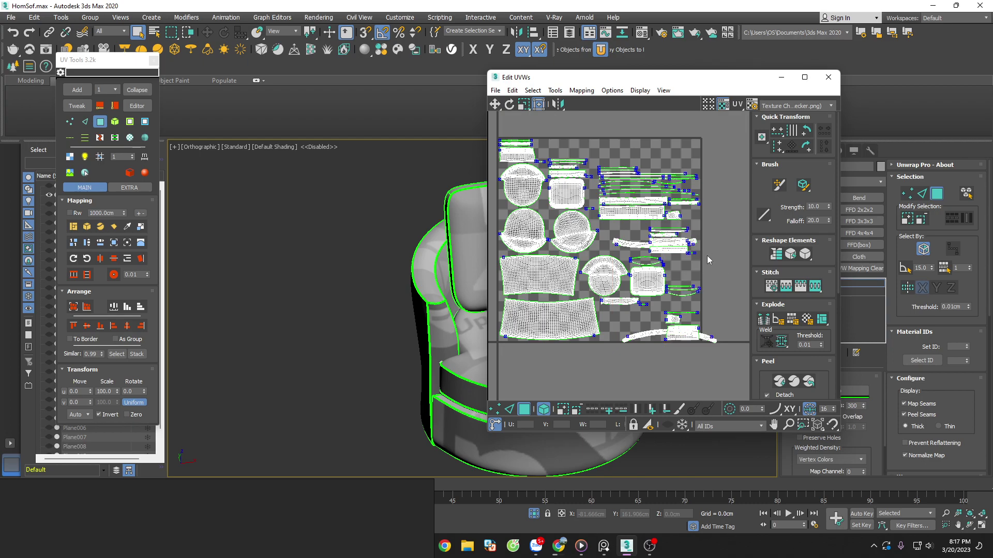
scroll(709, 258, up, 2)
key(ctrl+a)
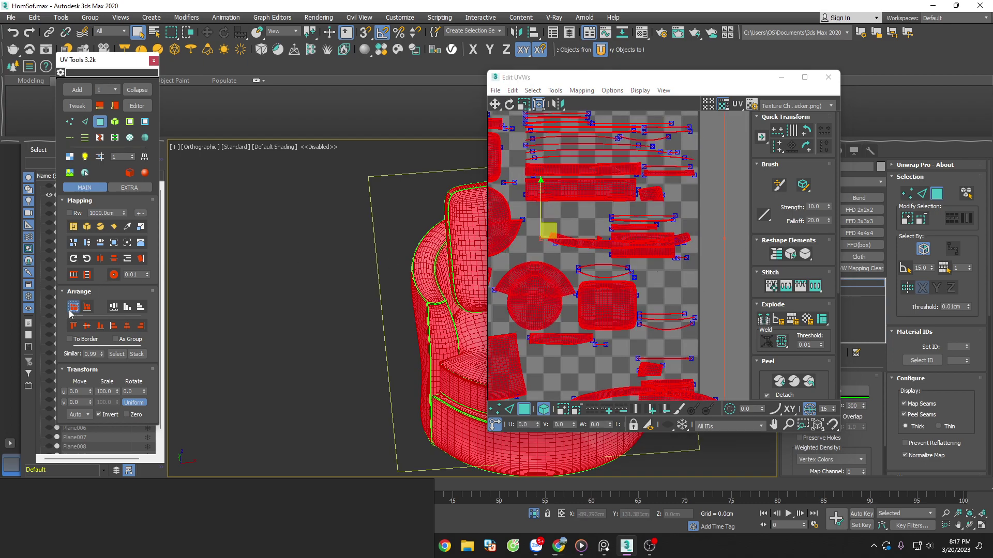
Pack the selected UV islands into the tile and center the packed layout.
click(73, 307)
click(703, 220)
scroll(710, 218, down, 2)
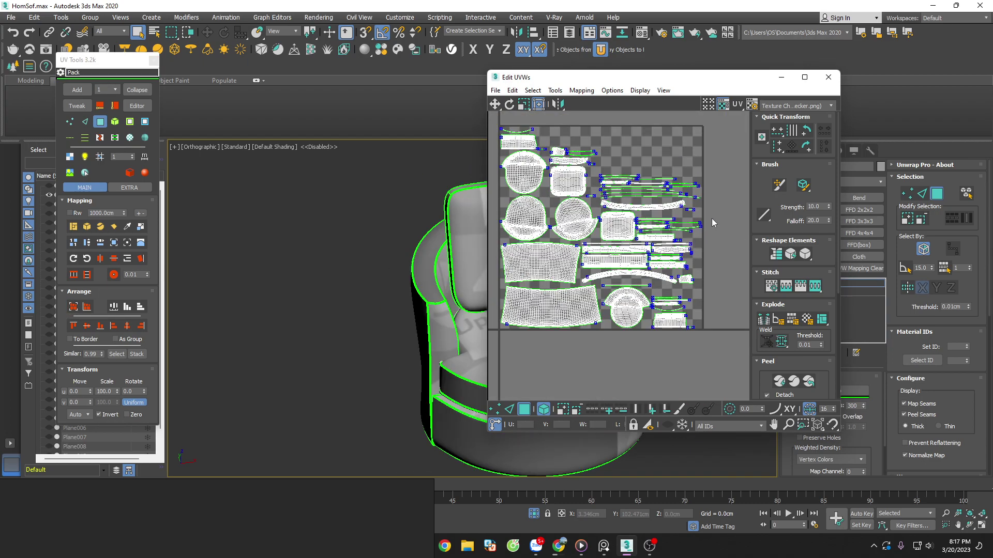
middle_drag(711, 218, 635, 161)
scroll(342, 213, down, 3)
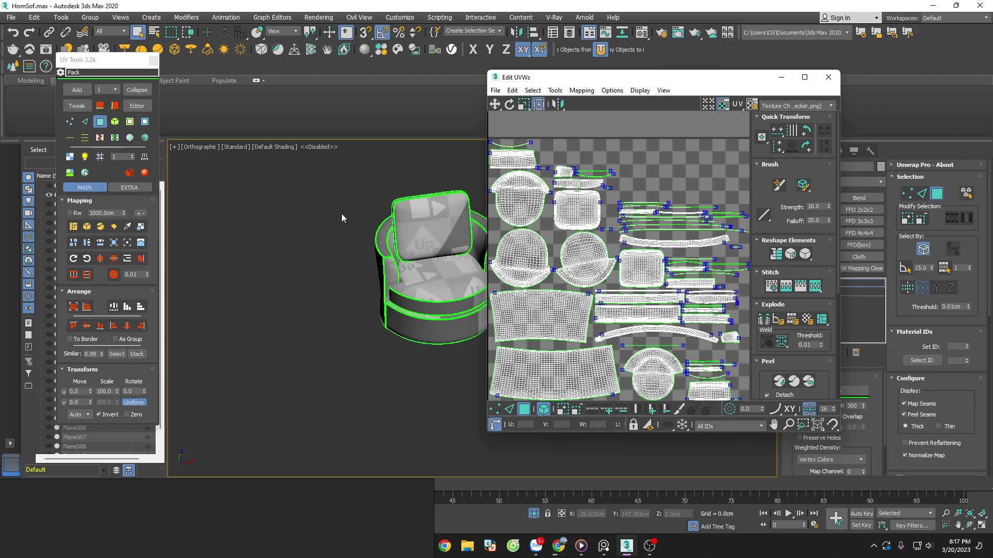
mouse_move(342, 213)
alt+middle_down()
mouse_move(421, 310)
mouse_move(542, 281)
alt+middle_up()
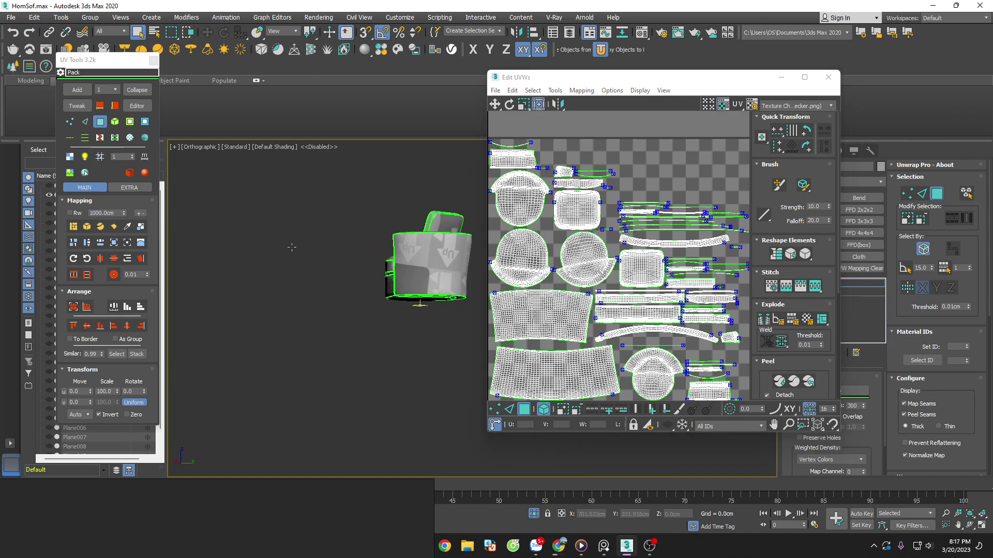
scroll(426, 279, up, 2)
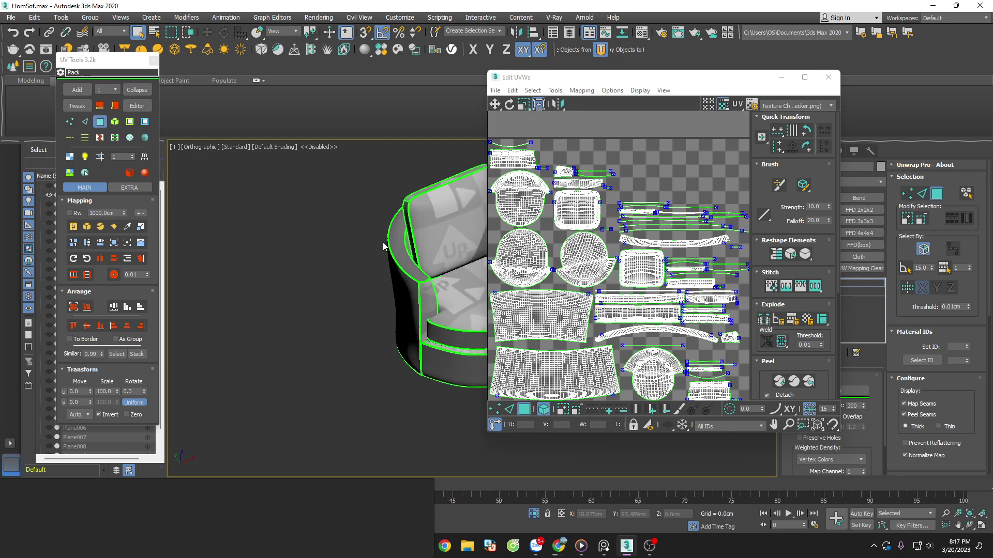
scroll(426, 280, up, 5)
Apply the checker texture and orbit the chair to face the A1 panel.
click(70, 157)
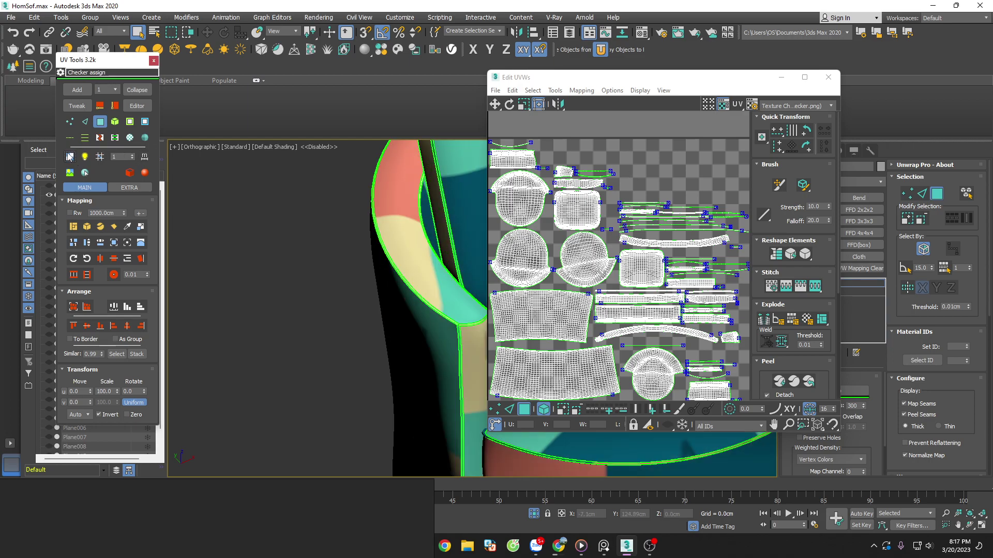
scroll(275, 271, down, 5)
alt+middle_drag(437, 315, 337, 285)
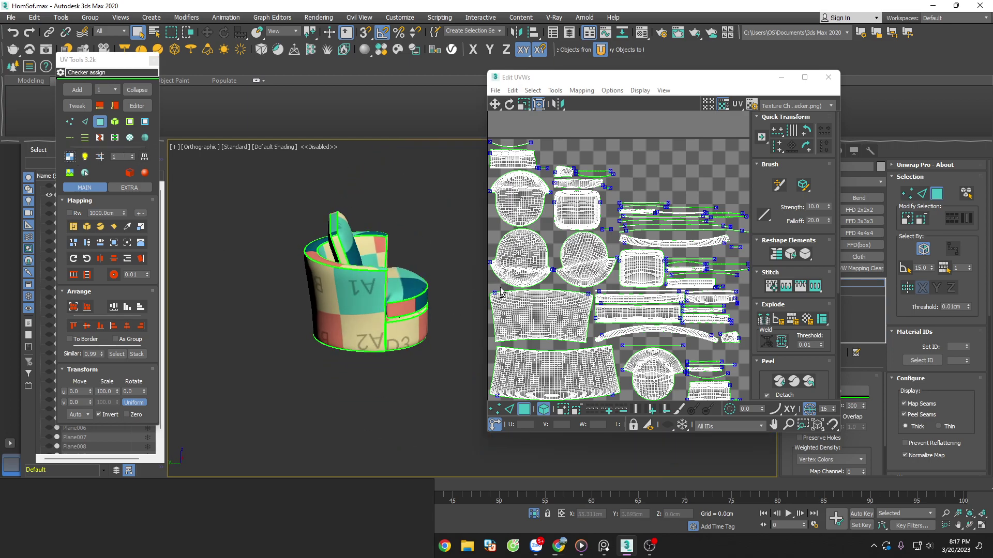
scroll(337, 286, up, 3)
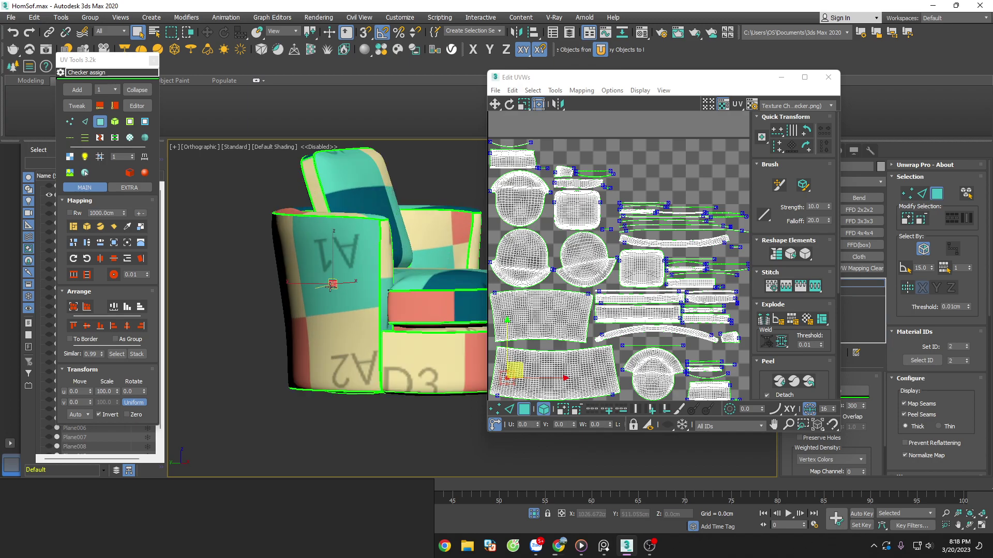
scroll(436, 343, down, 3)
scroll(584, 381, down, 2)
scroll(584, 381, up, 3)
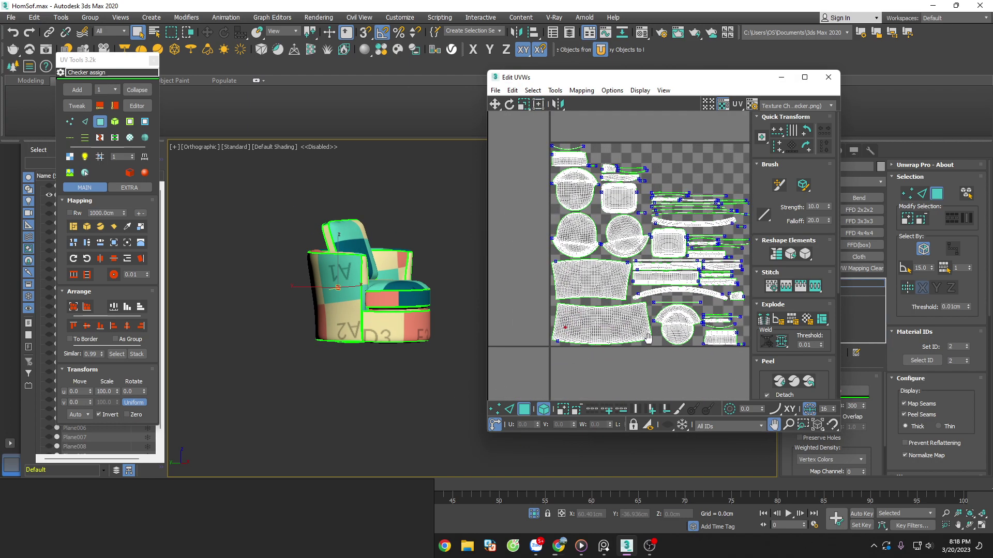
Select the large bottom-left and bottom UV islands to locate them on the chair.
click(612, 325)
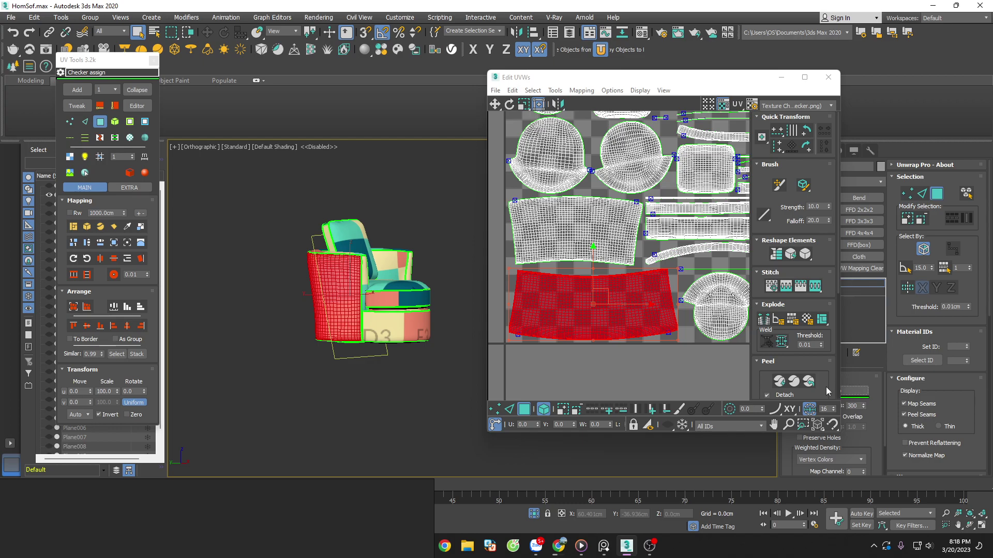
middle_drag(599, 375, 687, 385)
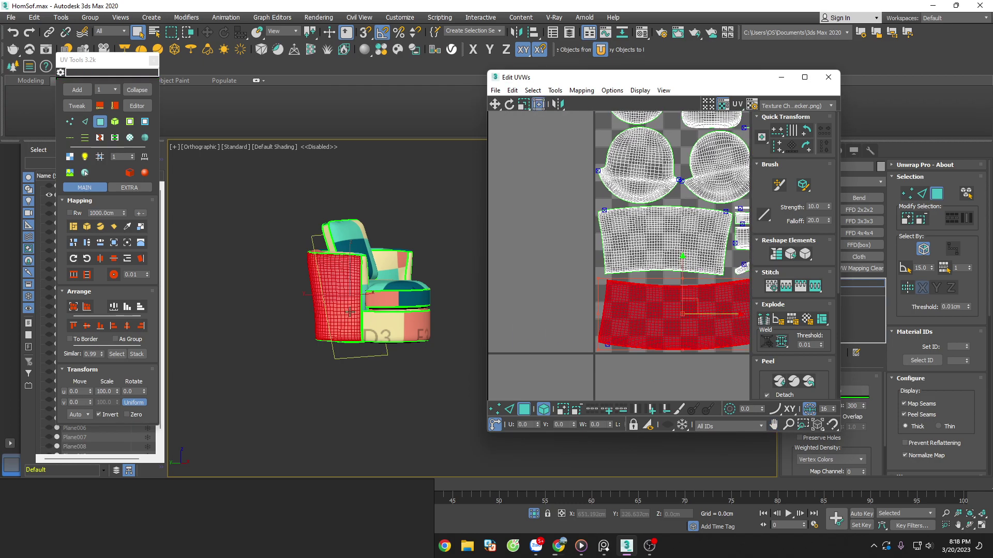
alt+middle_drag(436, 369, 439, 378)
scroll(367, 306, up, 2)
scroll(367, 306, up, 2)
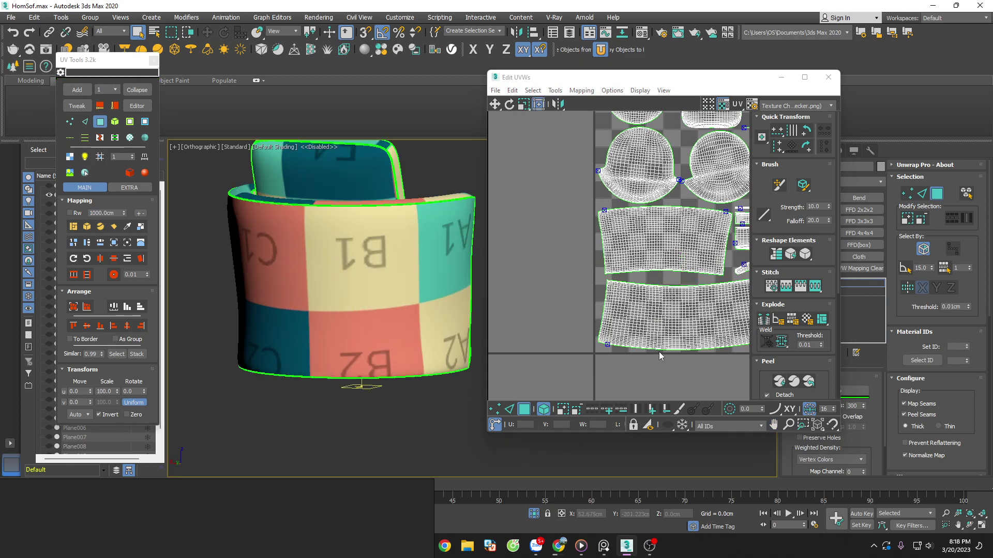
click(659, 349)
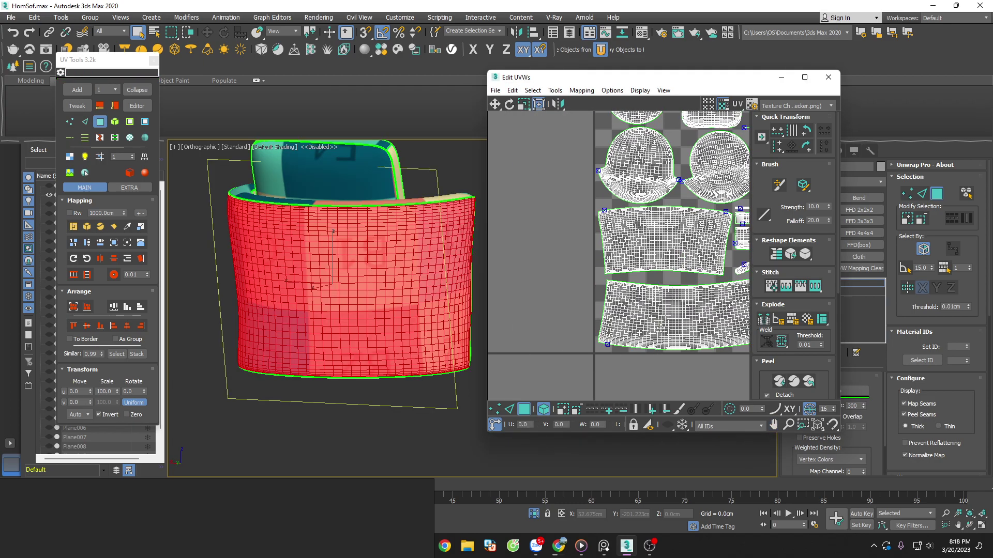
click(563, 324)
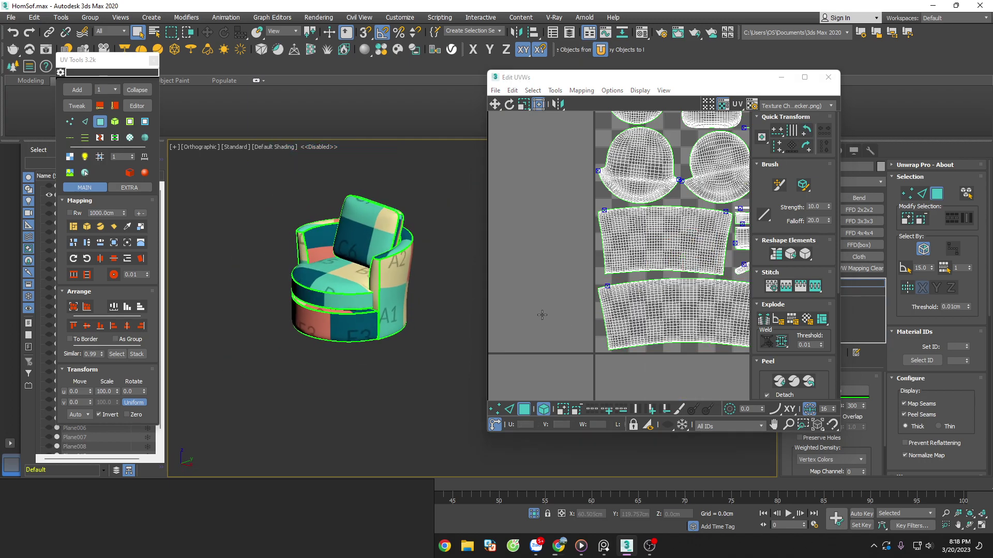
Inspect the chair's side and rim, then close the UV editor.
mouse_move(542, 315)
alt+middle_down()
mouse_move(539, 326)
mouse_move(510, 326)
alt+middle_up()
scroll(387, 206, up, 4)
scroll(389, 220, down, 5)
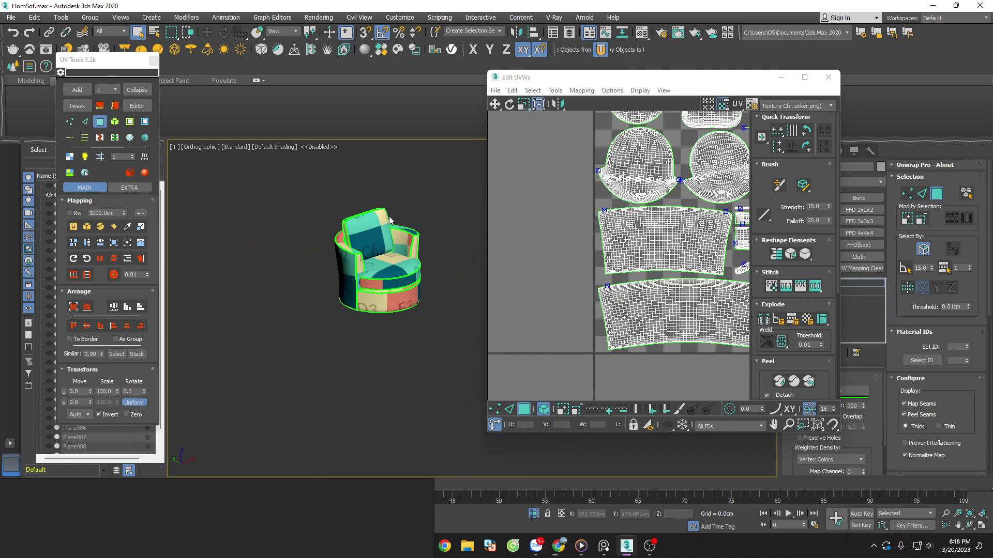
alt+middle_drag(390, 220, 393, 222)
scroll(393, 222, up, 3)
scroll(392, 222, up, 4)
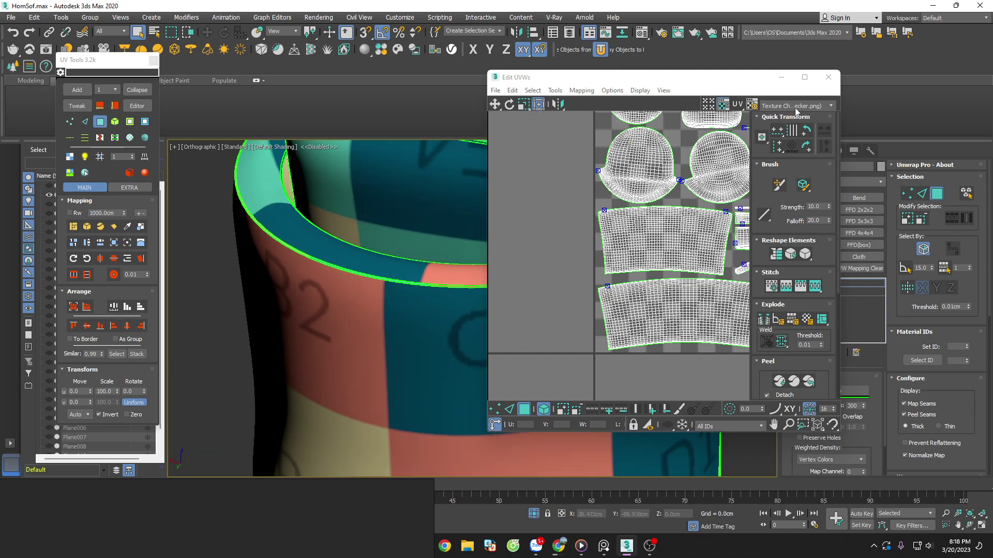
click(828, 77)
Collapse the chair's Unwrap UVW into its Editable Poly and end isolation.
right_click(807, 281)
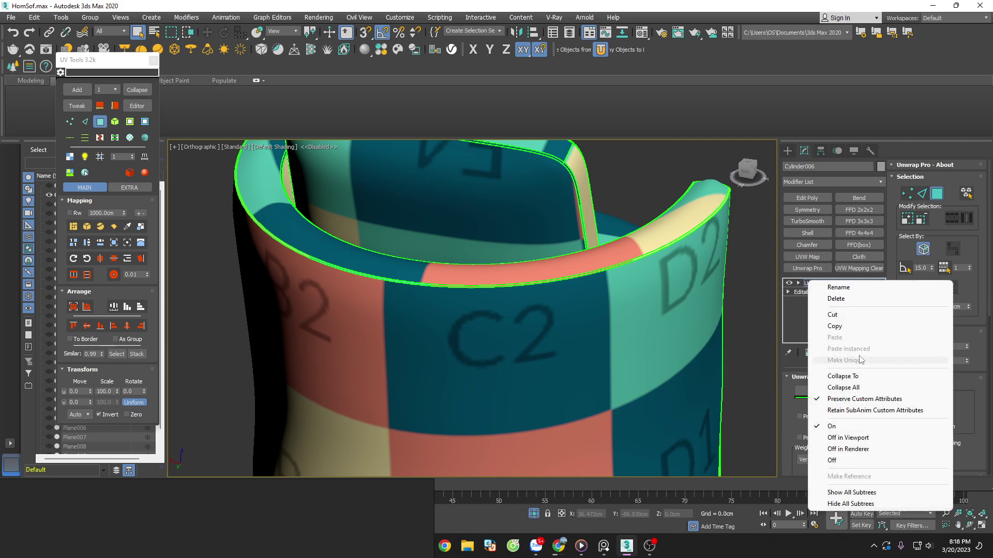
click(840, 387)
click(545, 303)
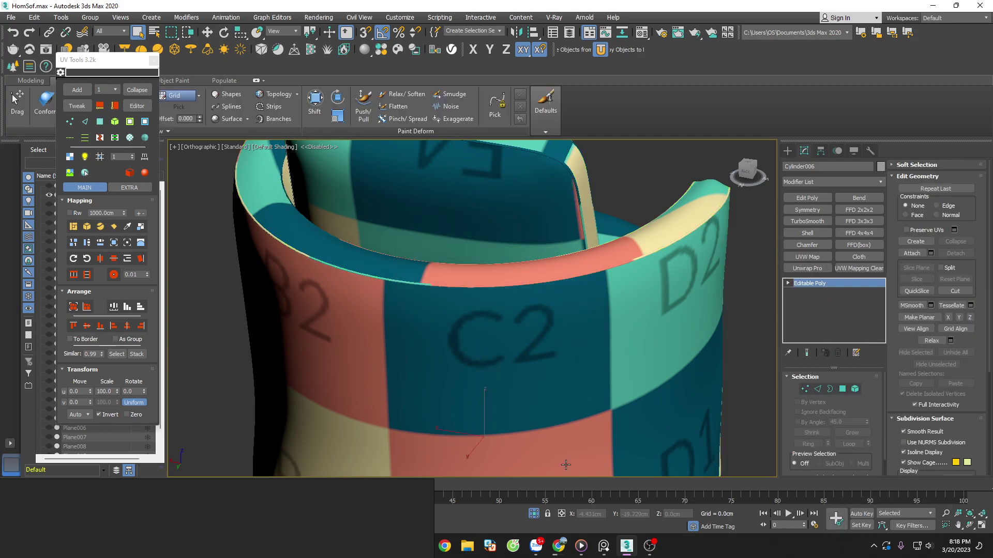
click(534, 514)
Select spline Shape001, isolate it with Alt+Q, and reveal its Interpolation settings.
mouse_move(573, 364)
alt+middle_down()
mouse_move(731, 401)
mouse_move(729, 389)
alt+middle_up()
click(729, 395)
scroll(629, 259, up, 6)
scroll(630, 259, up, 4)
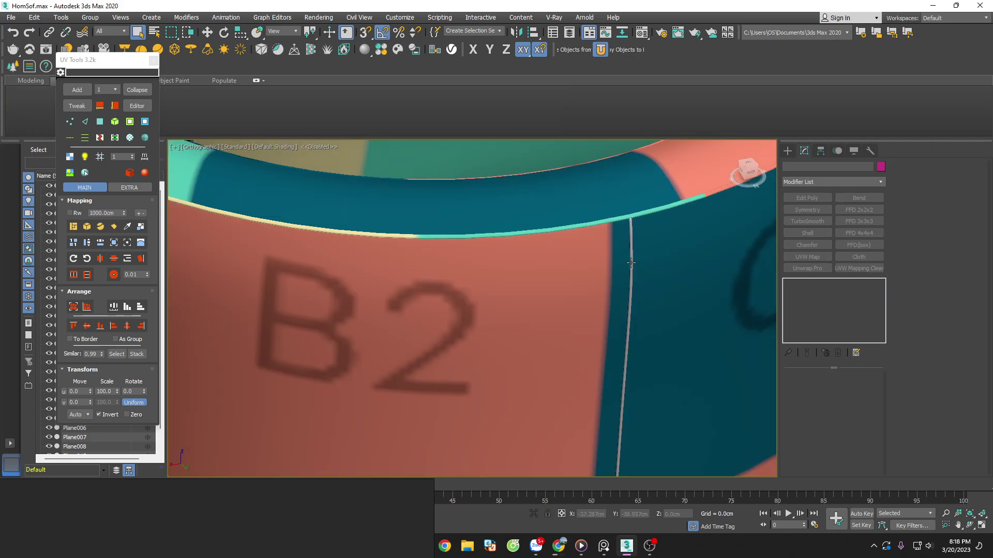
click(630, 262)
key(alt+q)
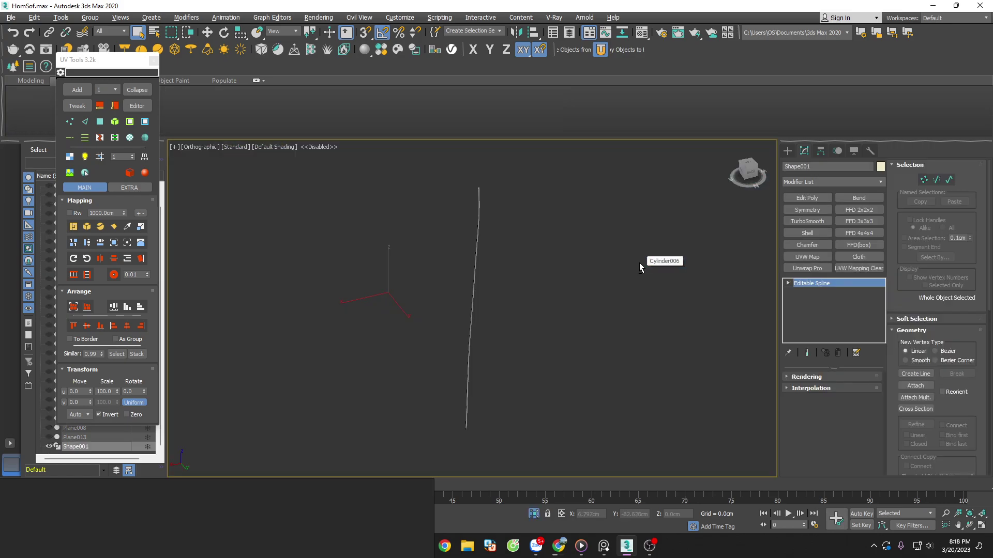
right_click(811, 284)
click(802, 290)
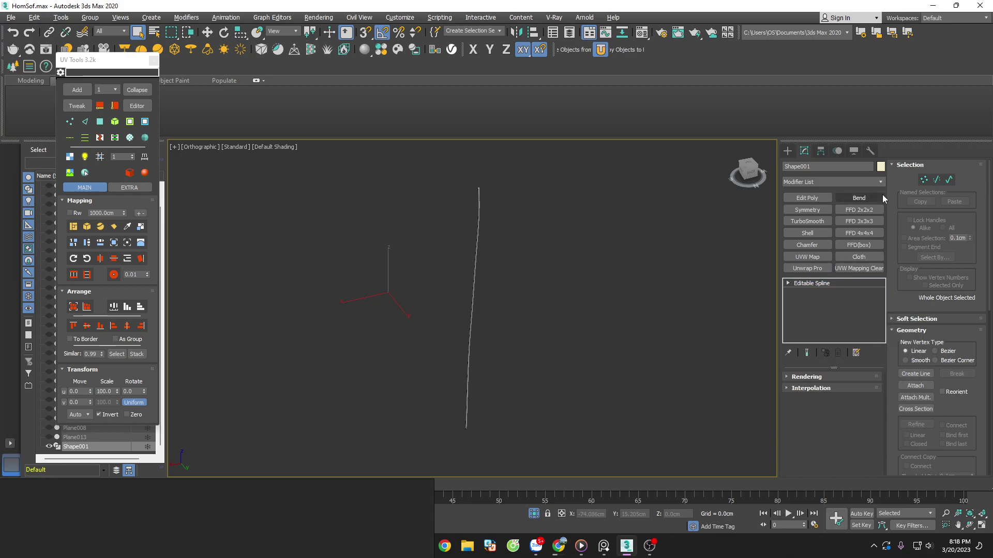
click(812, 388)
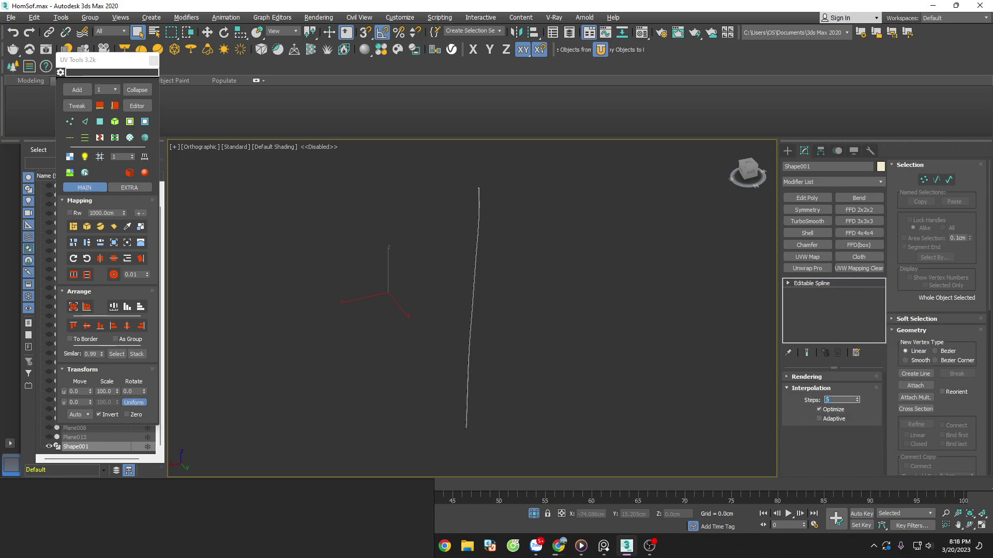
Convert spline Shape001 into an Editable Poly tube and show edged faces.
right_click(808, 299)
click(840, 375)
click(532, 208)
alt+middle_drag(532, 208, 363, 190)
click(500, 326)
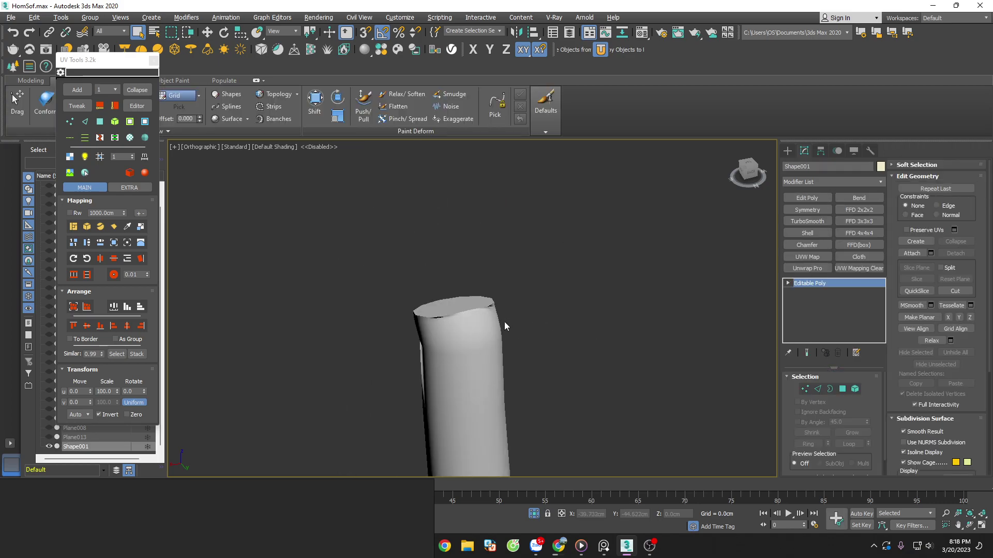
scroll(465, 302, up, 5)
key(F4)
mouse_move(575, 301)
alt+middle_down()
mouse_move(550, 292)
mouse_move(590, 318)
alt+middle_up()
Delete the tube's top cap polygon to open it.
click(842, 392)
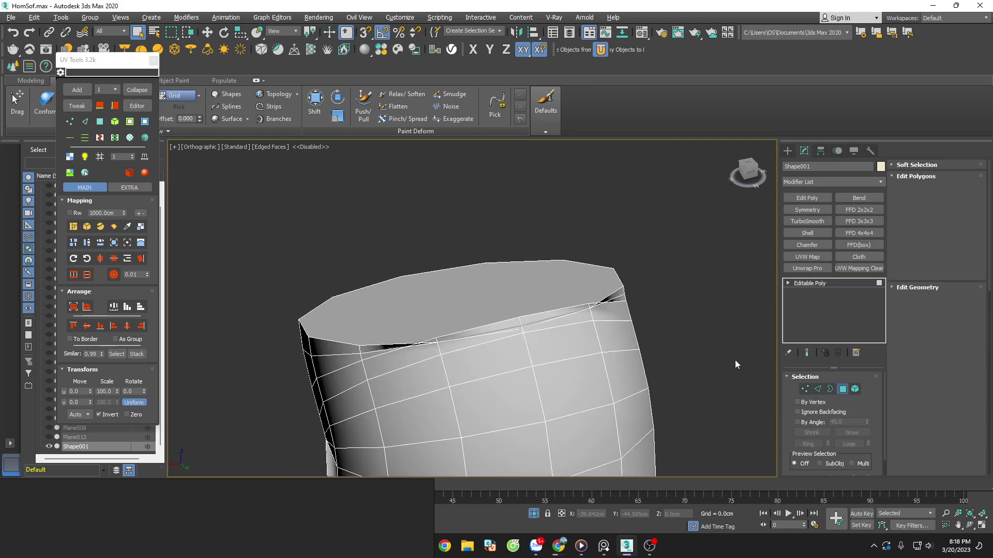
key(2)
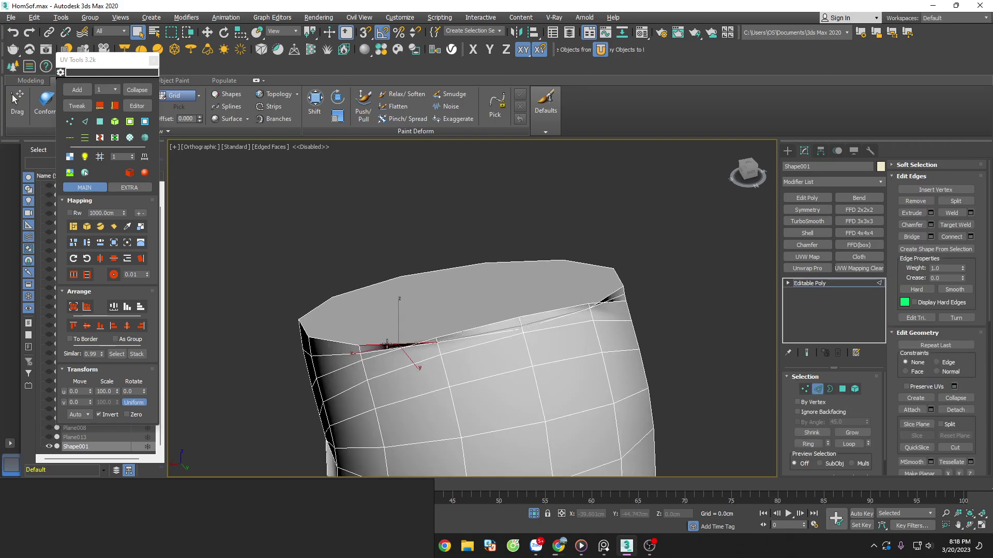
click(758, 362)
click(841, 391)
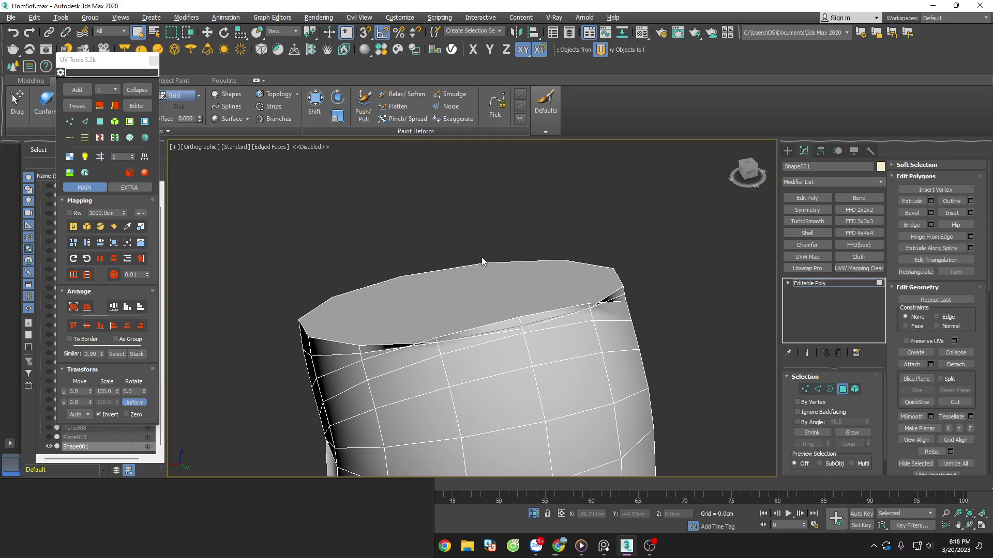
click(512, 275)
key(Delete)
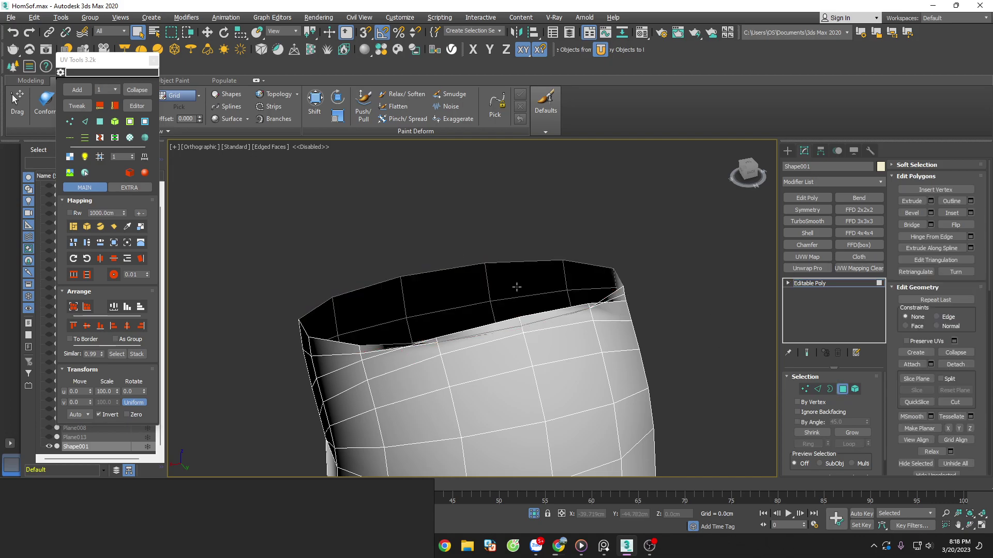
scroll(389, 379, up, 2)
Select and delete the tube's remaining end-cap face.
double_click(396, 330)
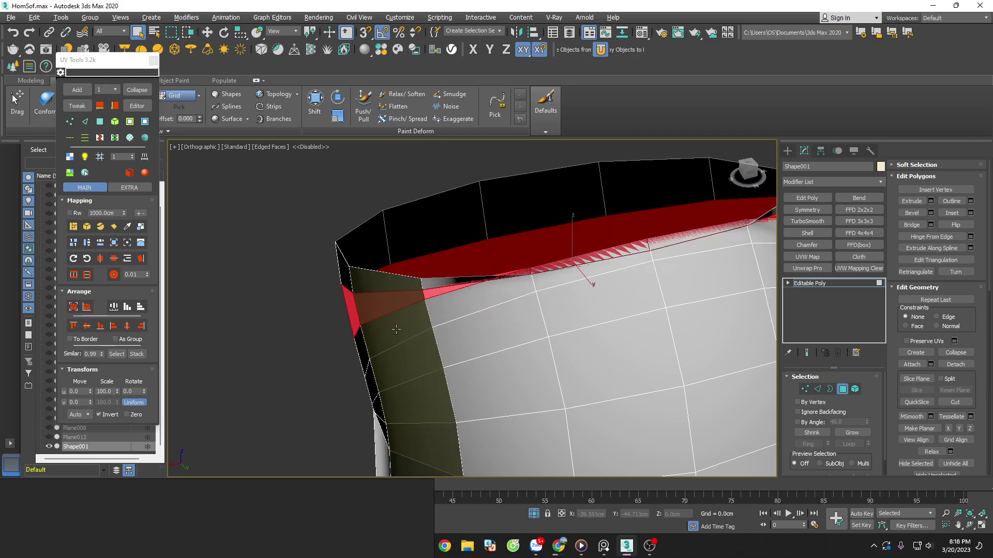
click(388, 307)
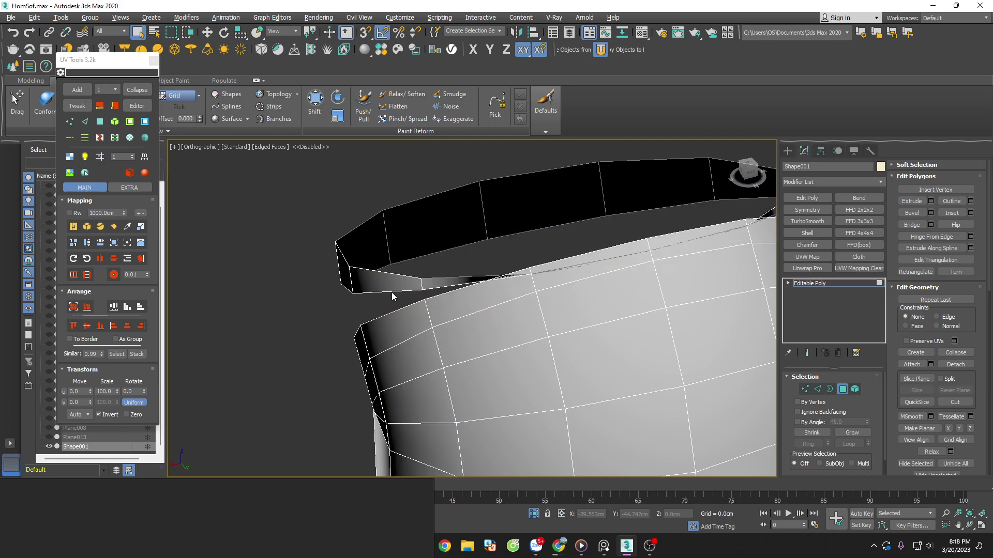
key(5)
click(340, 290)
mouse_move(340, 290)
alt+middle_down()
mouse_move(489, 234)
mouse_move(544, 269)
mouse_move(551, 402)
mouse_move(538, 340)
mouse_move(536, 432)
mouse_move(605, 293)
mouse_move(574, 327)
mouse_move(527, 259)
mouse_move(524, 225)
alt+middle_up()
scroll(525, 225, up, 4)
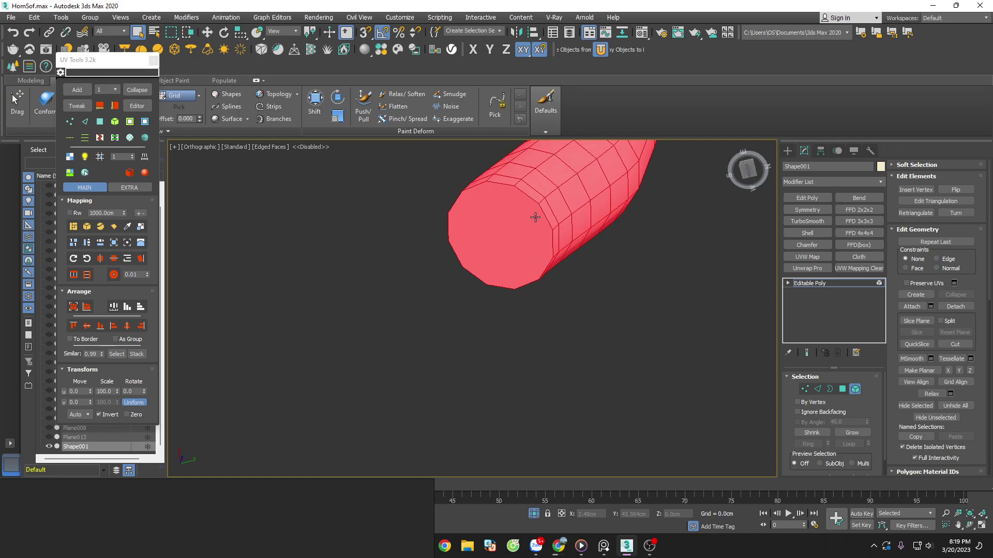
scroll(532, 217, up, 3)
click(842, 389)
click(439, 219)
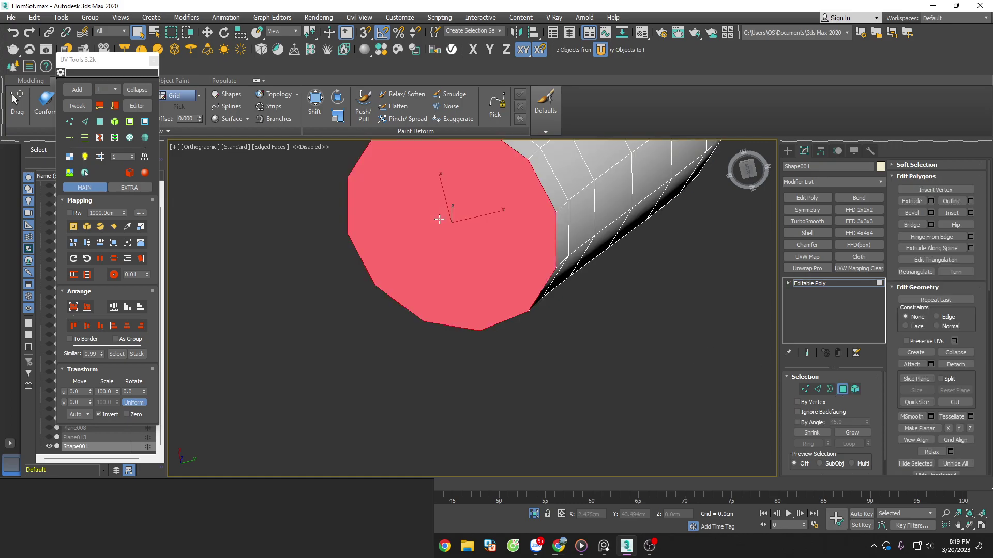
key(Delete)
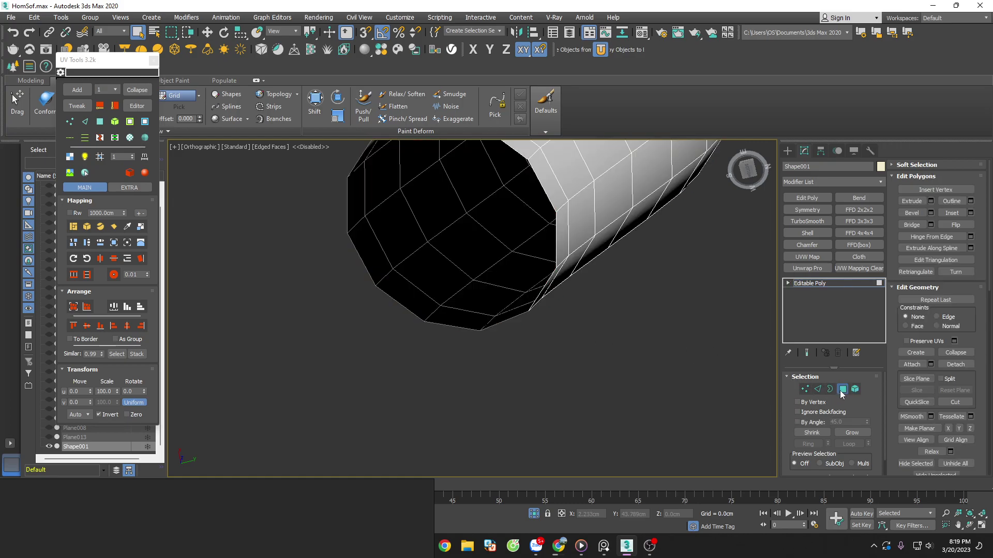
click(841, 392)
Inspect the open tube from front and back views in wireframe and shaded modes.
key(f)
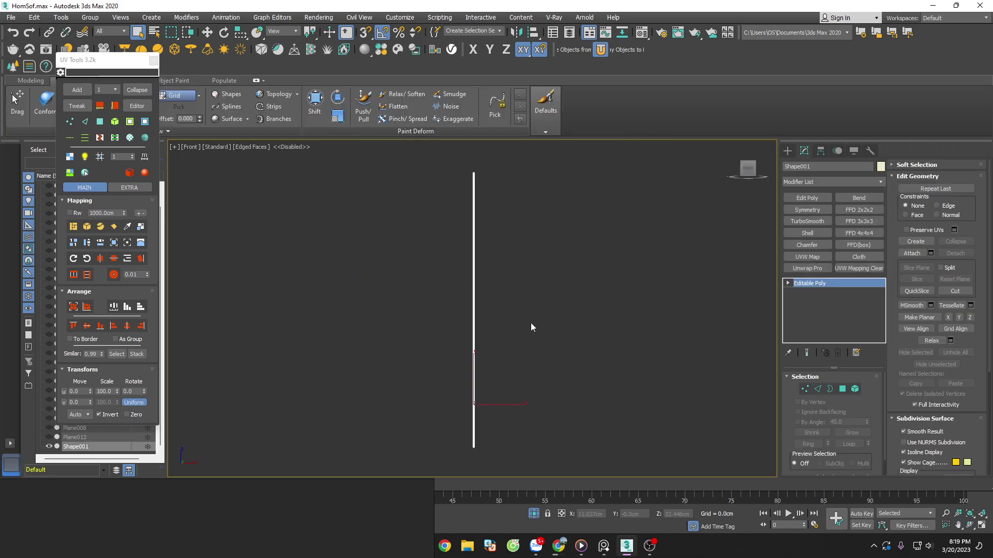
mouse_move(530, 327)
alt+middle_down()
mouse_move(487, 193)
mouse_move(572, 336)
mouse_move(474, 328)
mouse_move(587, 344)
alt+middle_up()
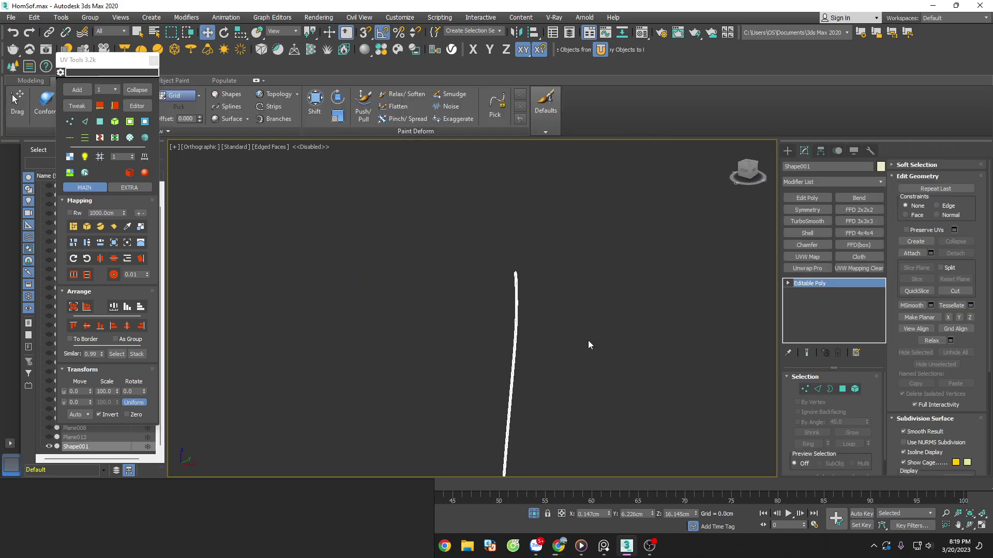
key(f)
key(F3)
key(z)
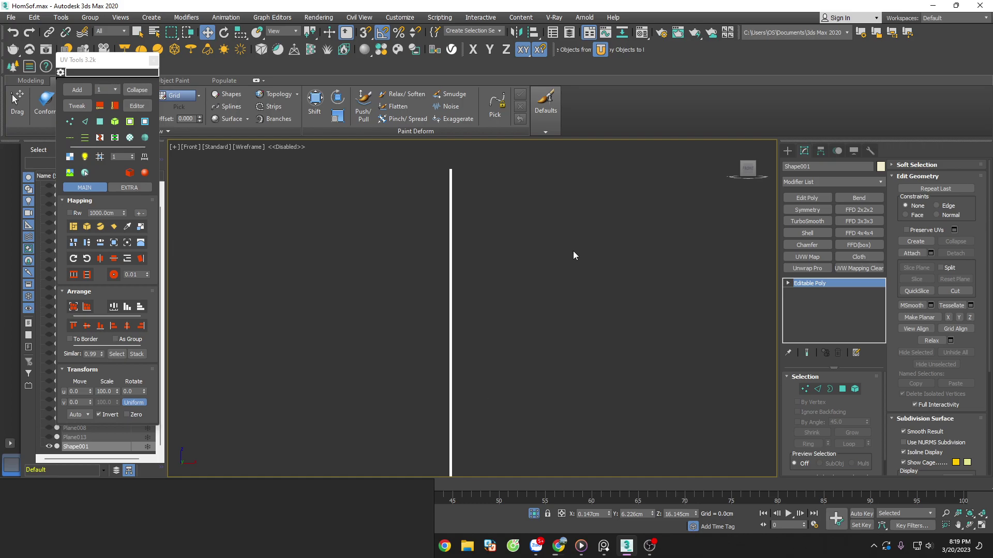
key(k)
scroll(486, 160, up, 5)
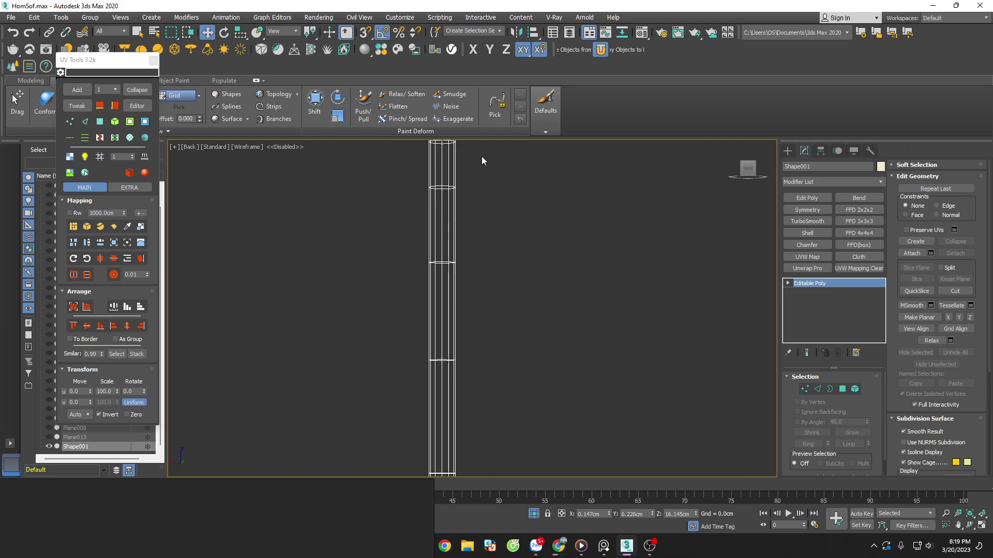
scroll(500, 261, up, 2)
scroll(497, 233, up, 3)
scroll(495, 221, up, 2)
click(535, 207)
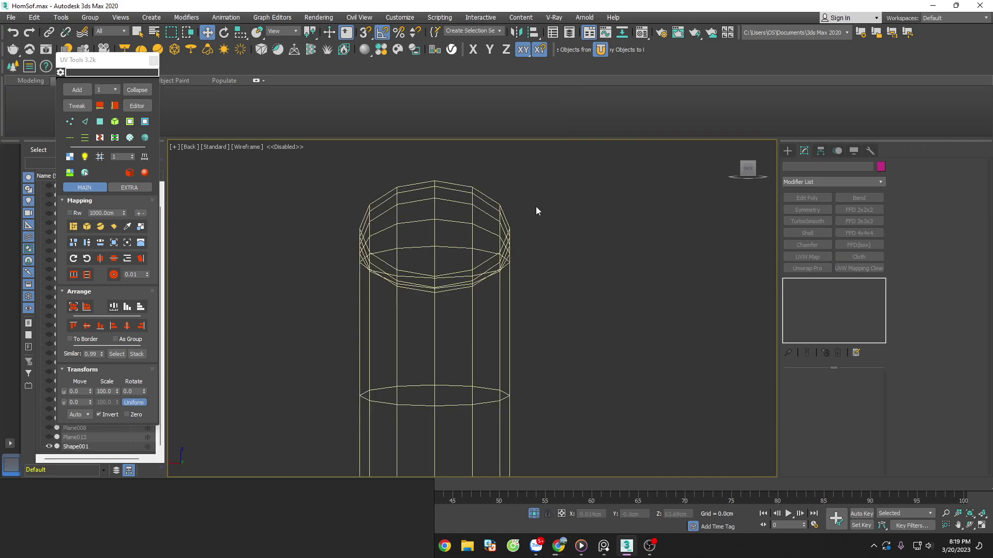
key(F3)
Select a vertical seam edge on the tube and add an Unwrap UVW modifier.
click(428, 228)
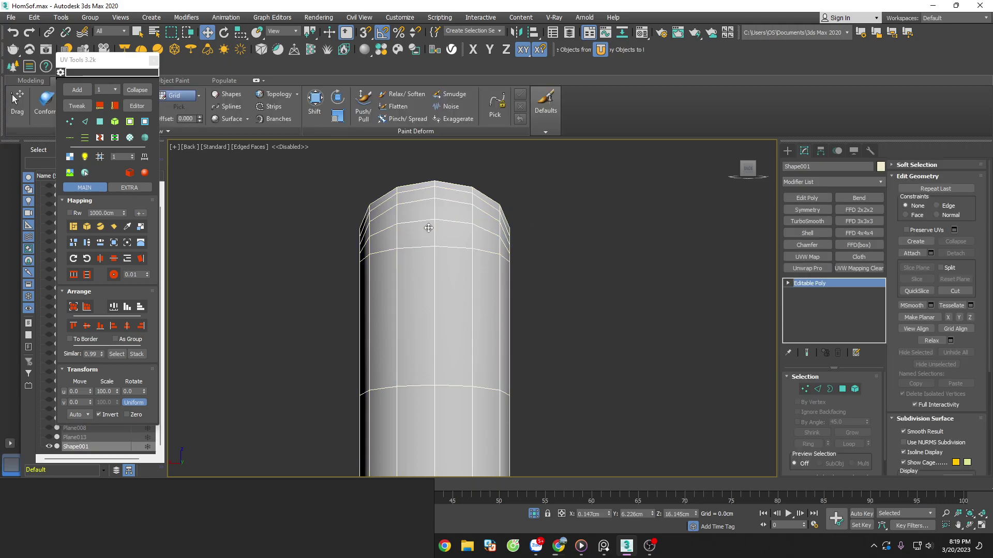
click(817, 389)
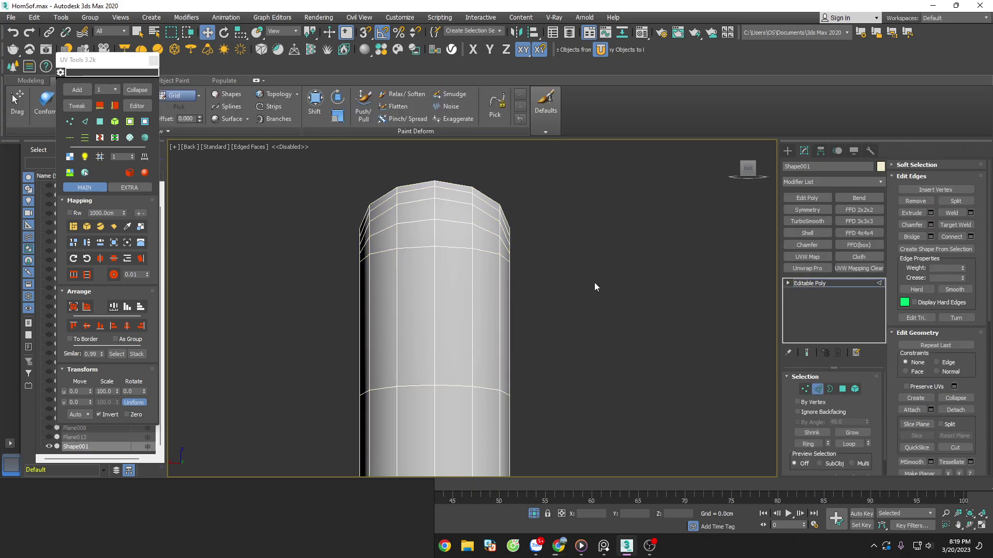
click(436, 238)
mouse_move(446, 235)
alt+middle_down()
mouse_move(614, 284)
mouse_move(676, 421)
mouse_move(659, 388)
mouse_move(653, 222)
mouse_move(663, 298)
mouse_move(709, 309)
mouse_move(636, 227)
mouse_move(693, 261)
mouse_move(684, 280)
alt+middle_up()
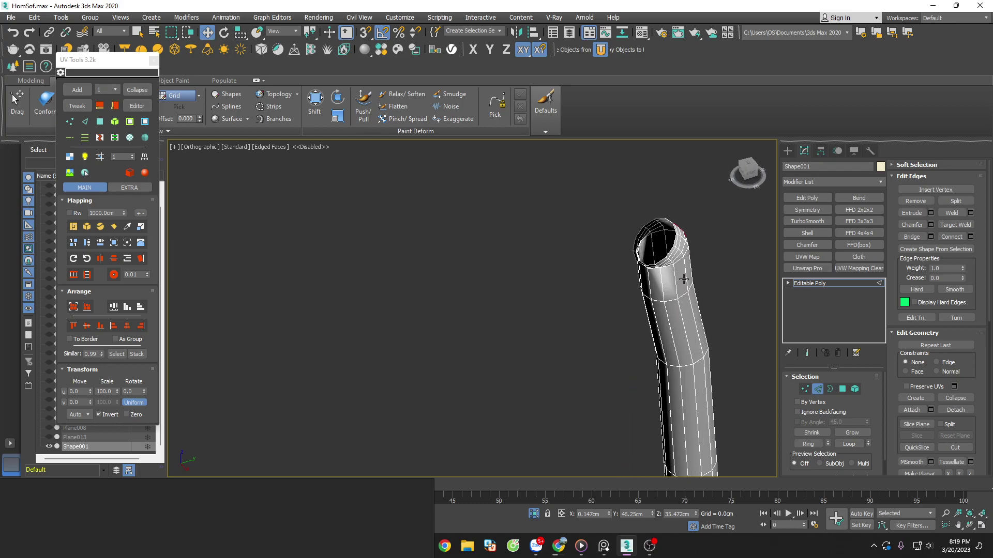
scroll(683, 279, up, 4)
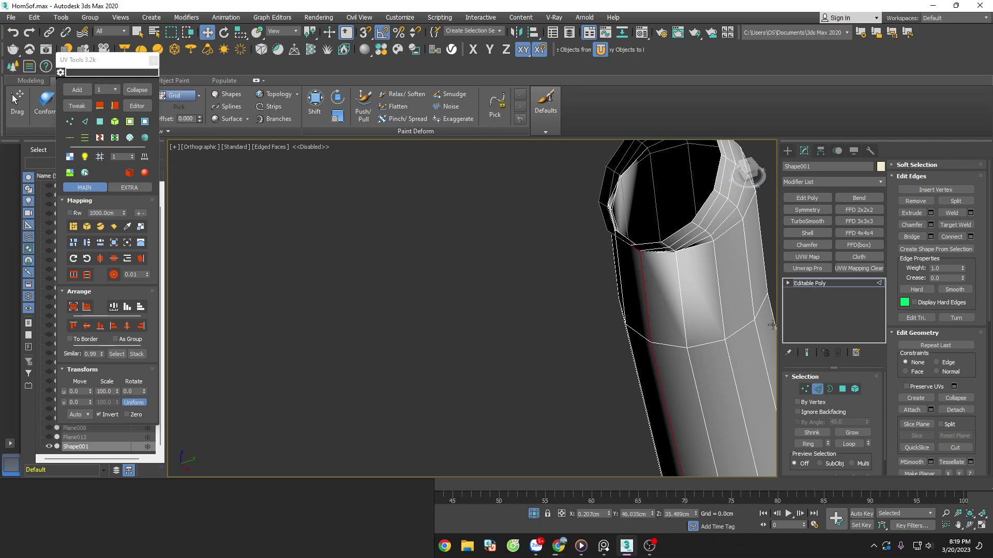
click(816, 386)
click(810, 269)
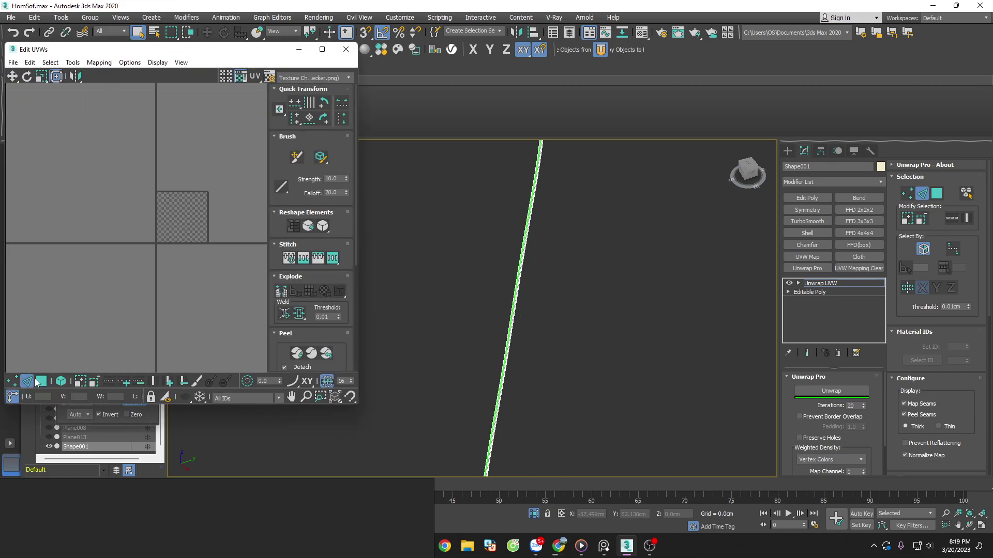
Select all UV faces and run Unwrap with 200 iterations to flatten the tube.
click(41, 381)
scroll(197, 229, up, 3)
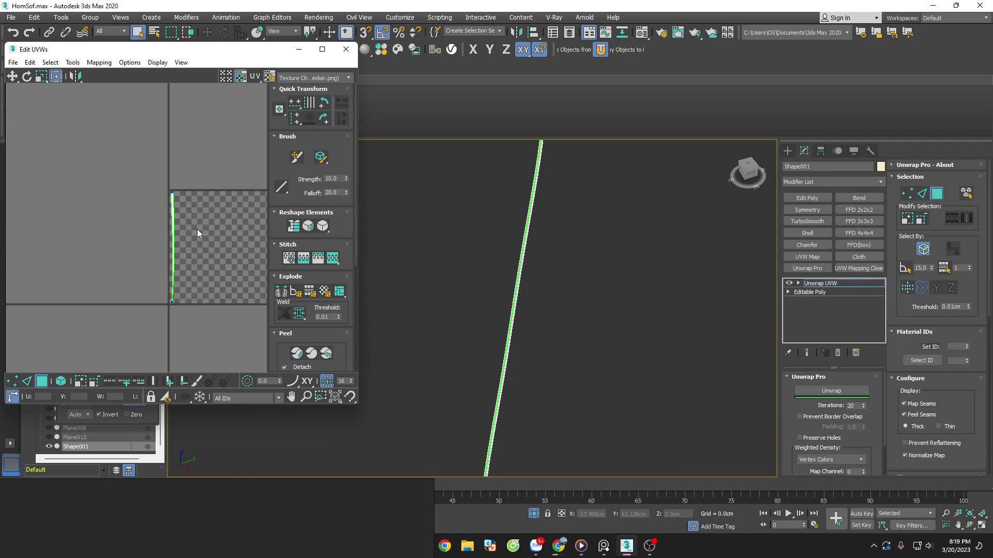
scroll(211, 244, up, 5)
double_click(860, 406)
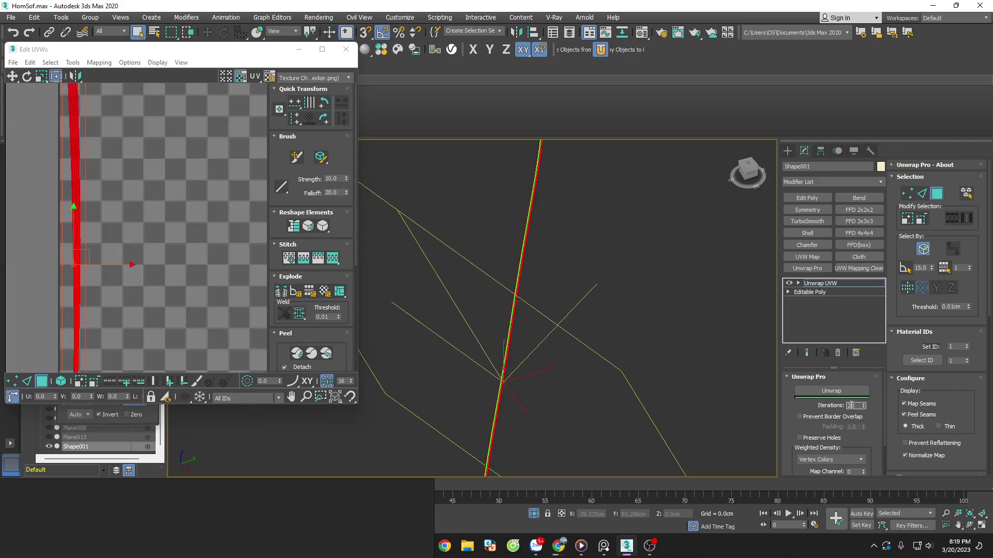
click(831, 392)
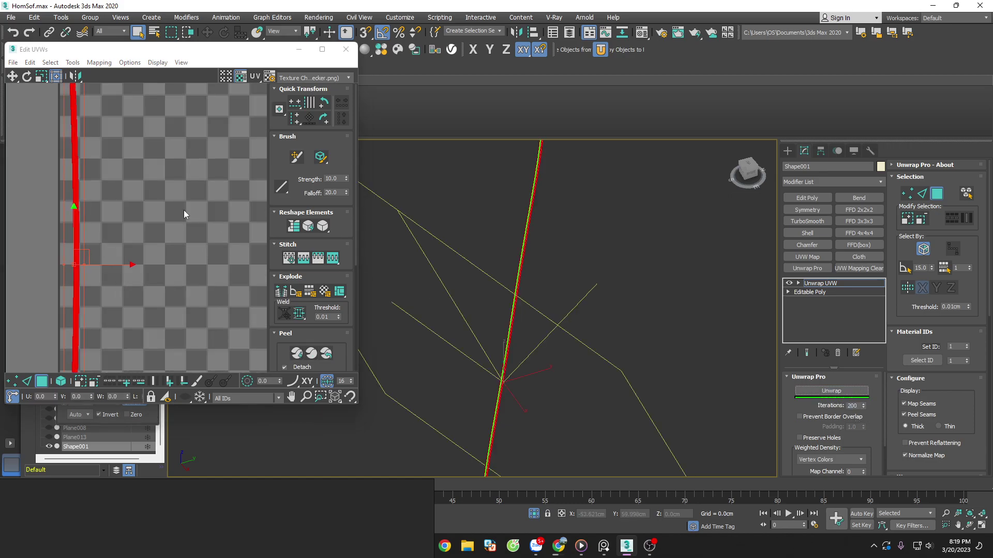
Close the UV editor and collapse the Unwrap into Shape001's Editable Poly.
click(346, 49)
right_click(846, 308)
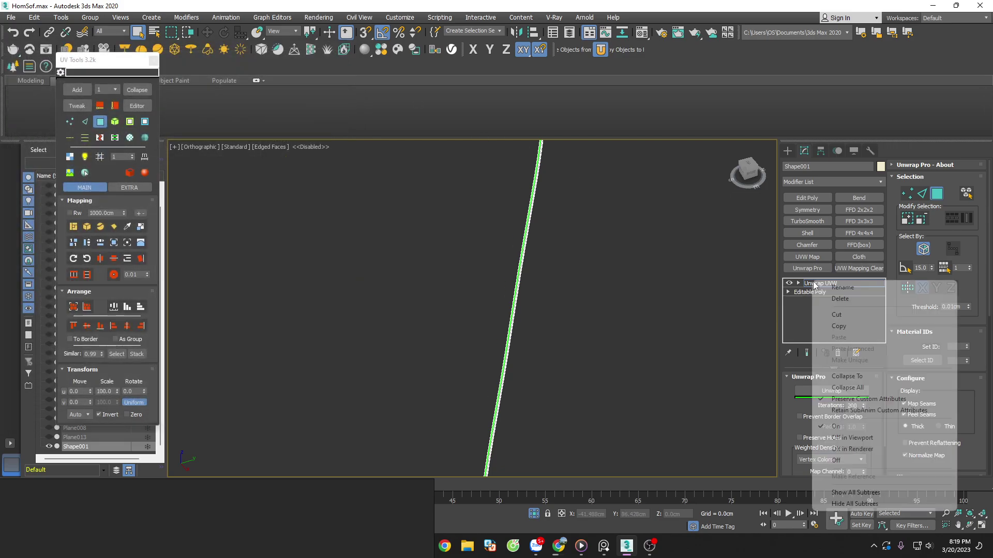
click(861, 388)
click(545, 303)
Try selecting the thin strip and the chair body Cylinder006 while zooming around.
drag(594, 284, 458, 327)
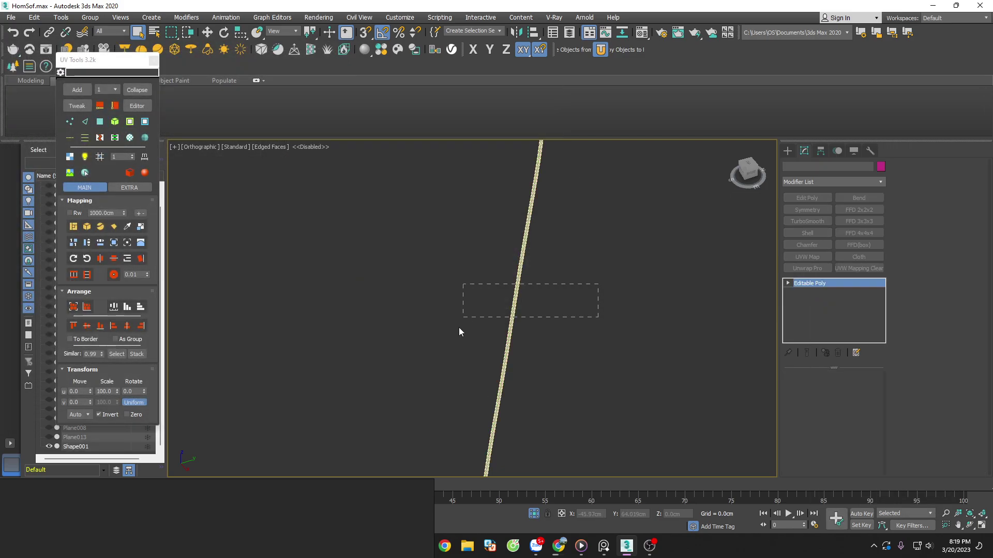
click(534, 513)
scroll(616, 348, down, 5)
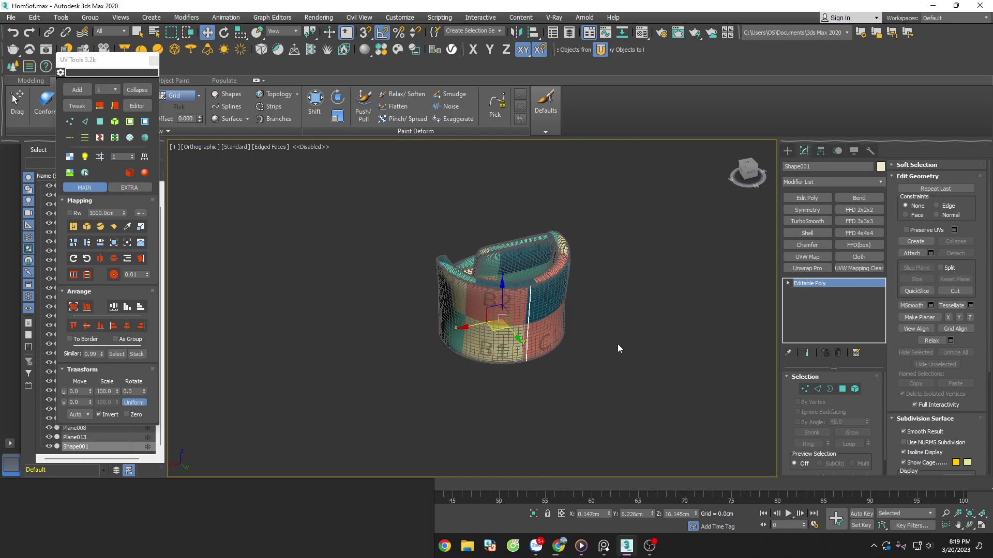
click(616, 347)
scroll(514, 288, up, 10)
click(505, 300)
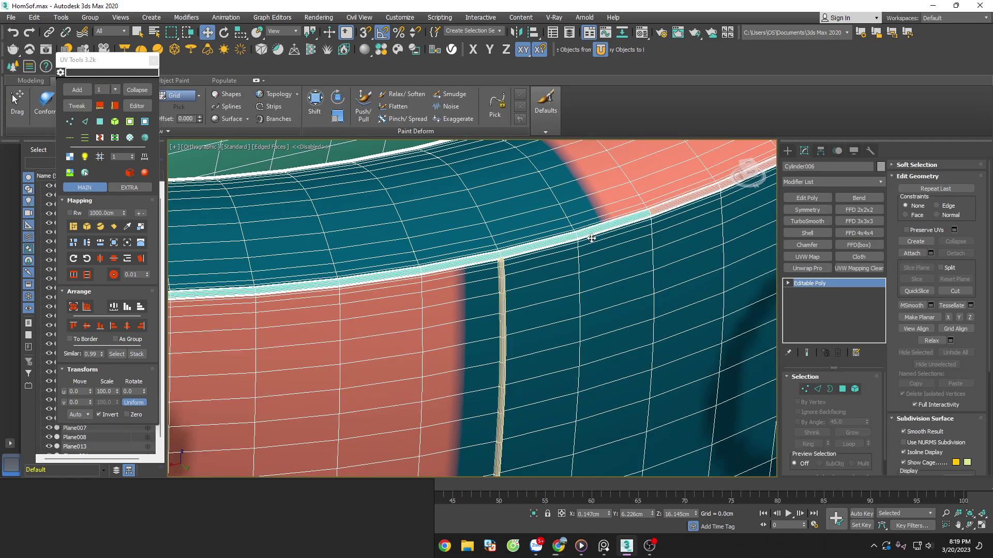
scroll(589, 232, up, 2)
scroll(594, 237, down, 2)
scroll(594, 237, up, 5)
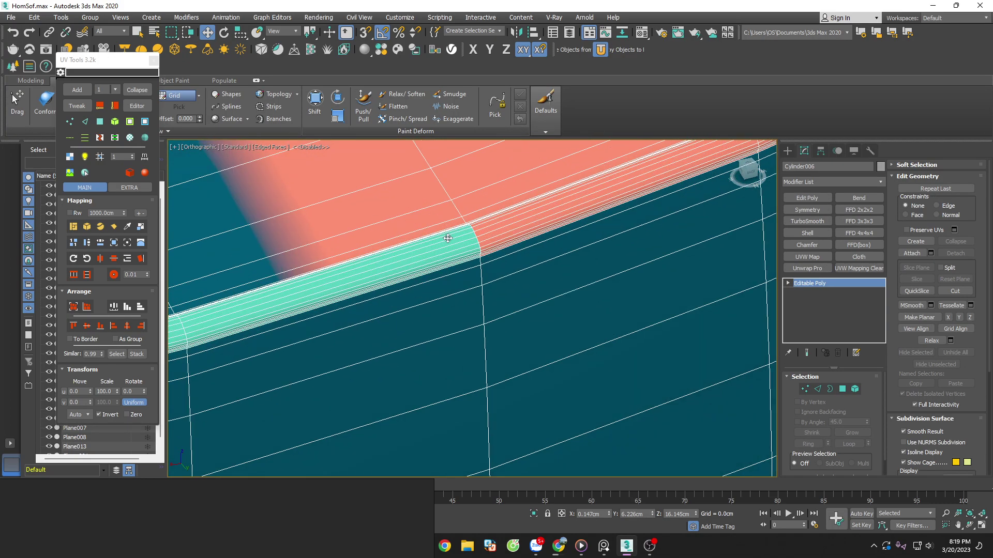
scroll(495, 243, down, 5)
click(698, 362)
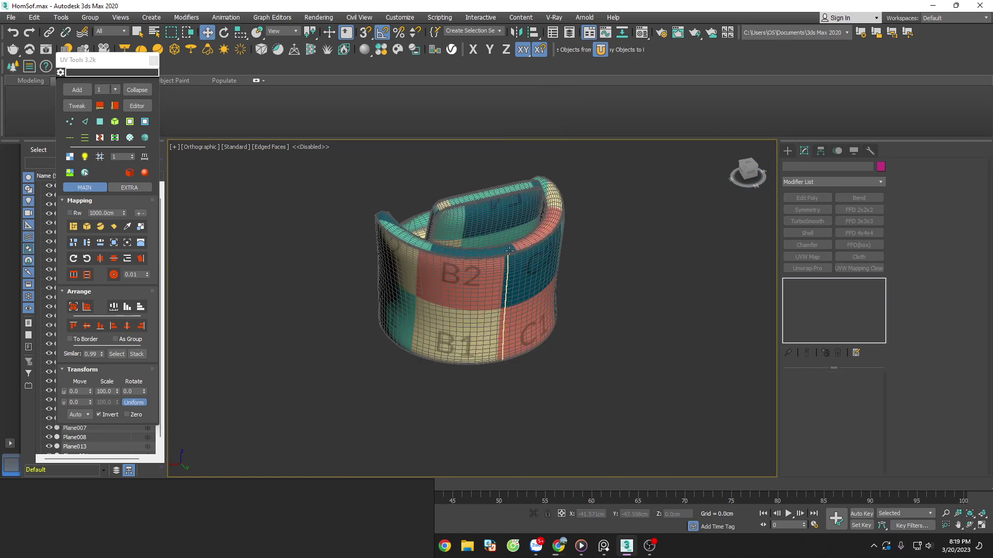
scroll(491, 276, up, 8)
Select Cylinder006 and attach Shape001 to it, accepting the Attach Options.
click(491, 277)
scroll(494, 274, down, 3)
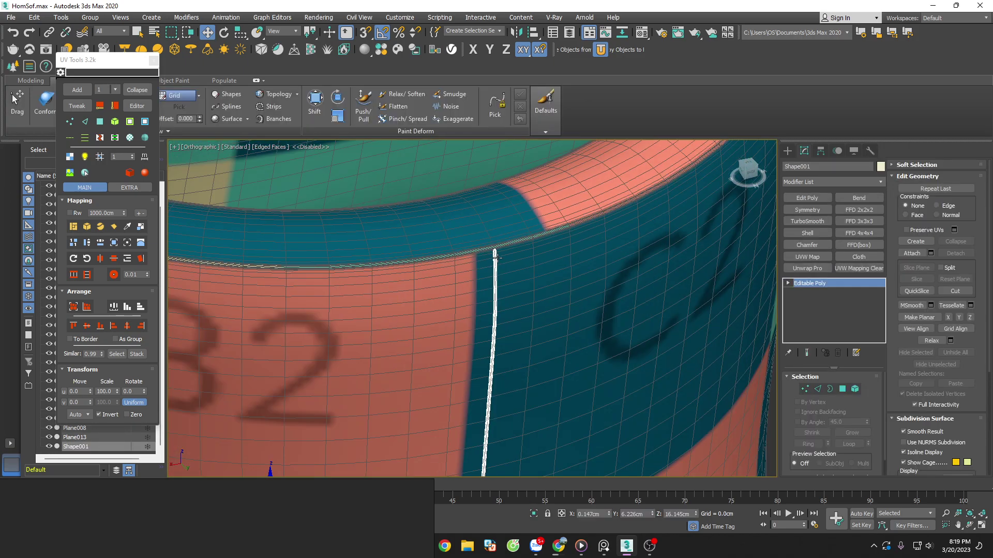
scroll(501, 264, down, 3)
scroll(500, 264, down, 2)
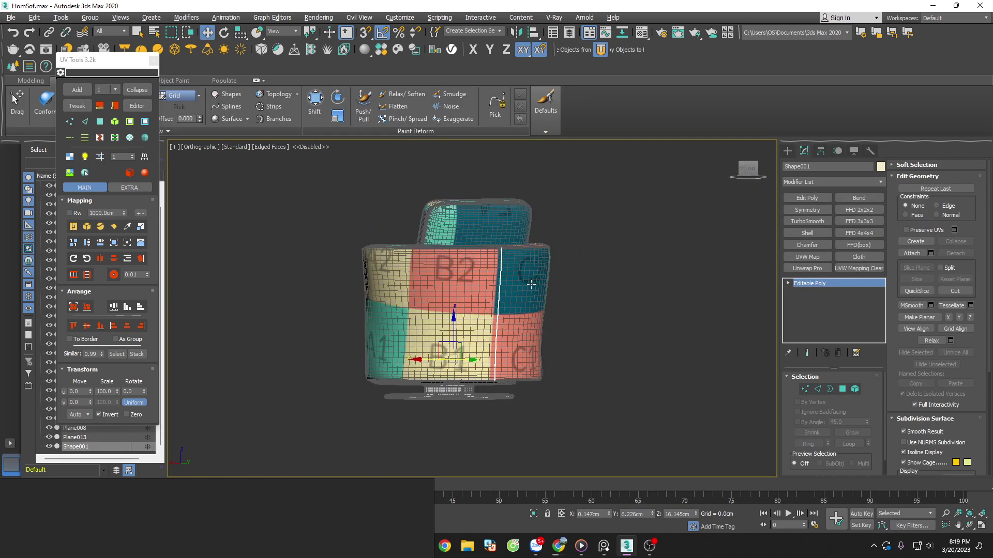
click(569, 296)
scroll(498, 246, up, 6)
click(498, 245)
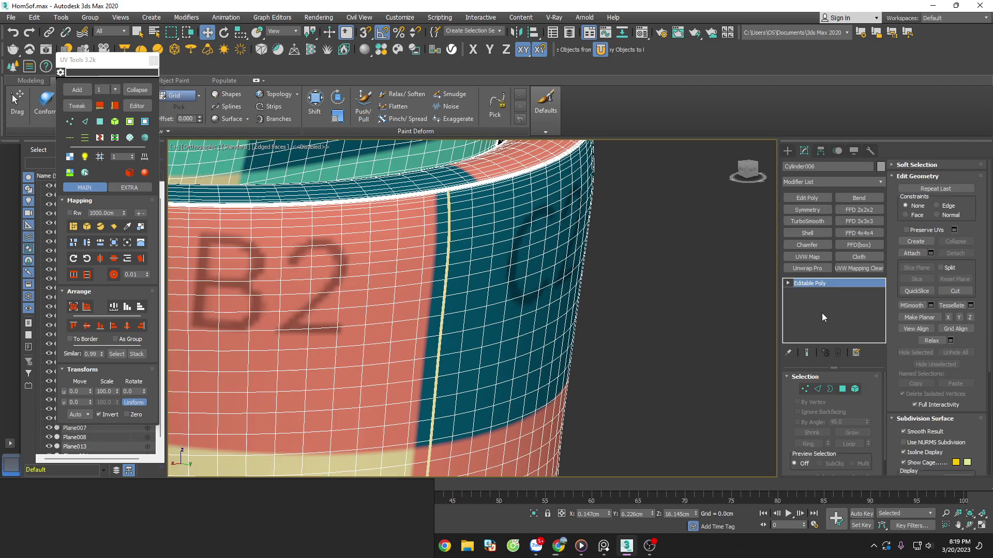
click(920, 254)
click(450, 248)
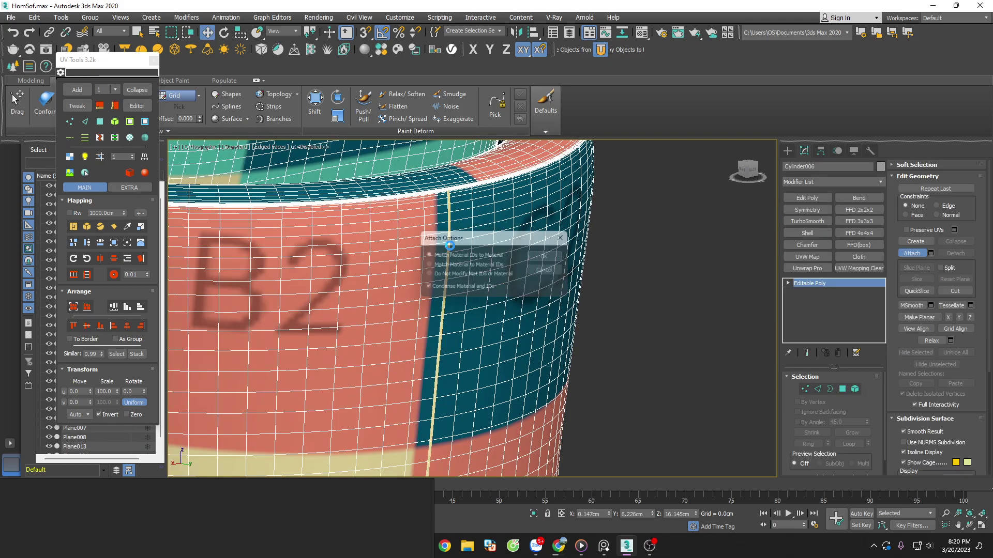
click(550, 257)
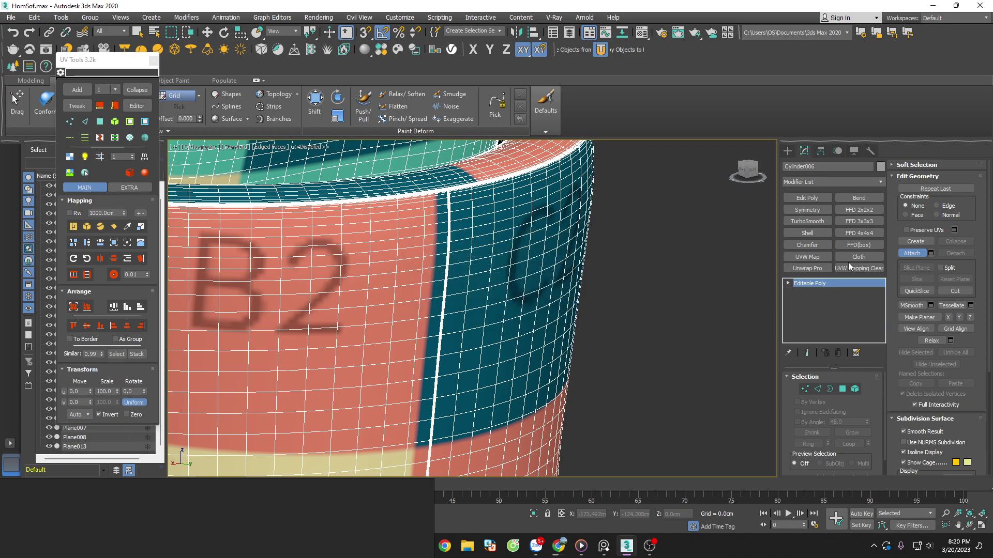
Exit attach mode and add an Unwrap UVW modifier to the chair body.
key(w)
key(z)
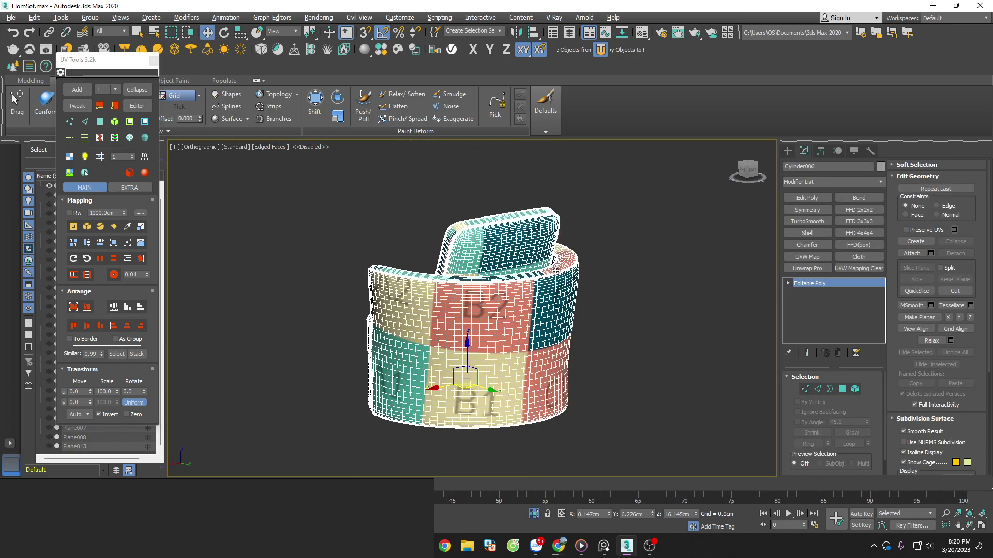
scroll(588, 302, up, 3)
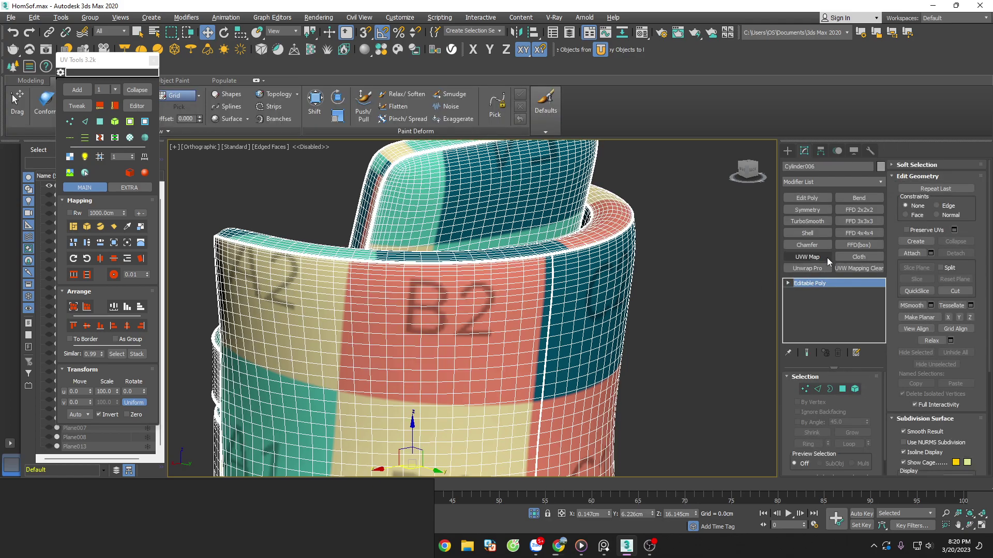
click(822, 269)
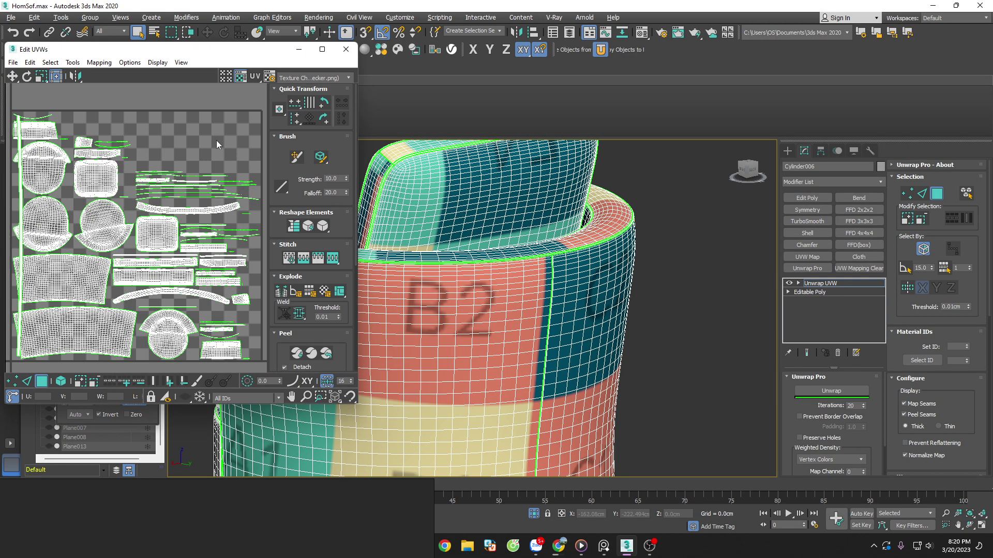
scroll(131, 186, up, 3)
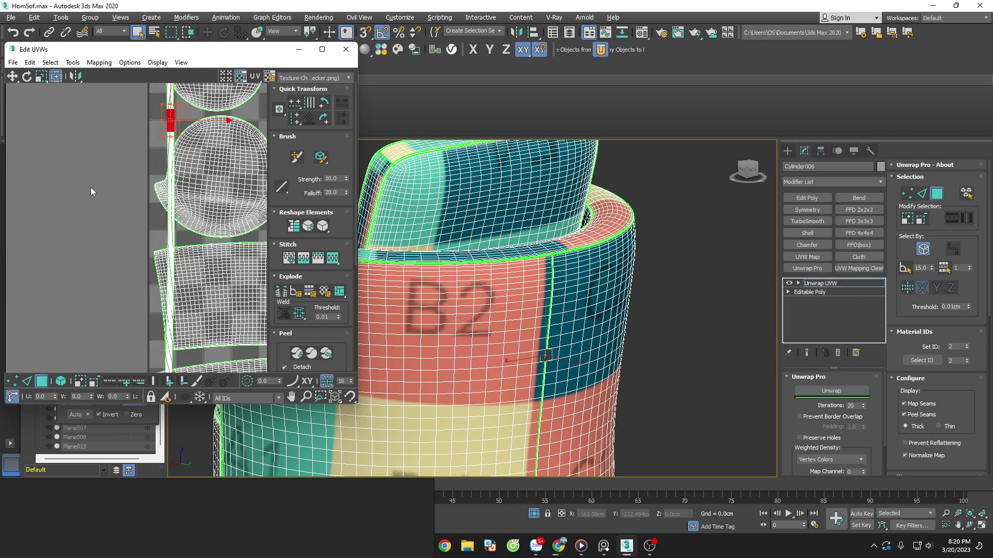
scroll(141, 221, up, 2)
scroll(141, 221, down, 2)
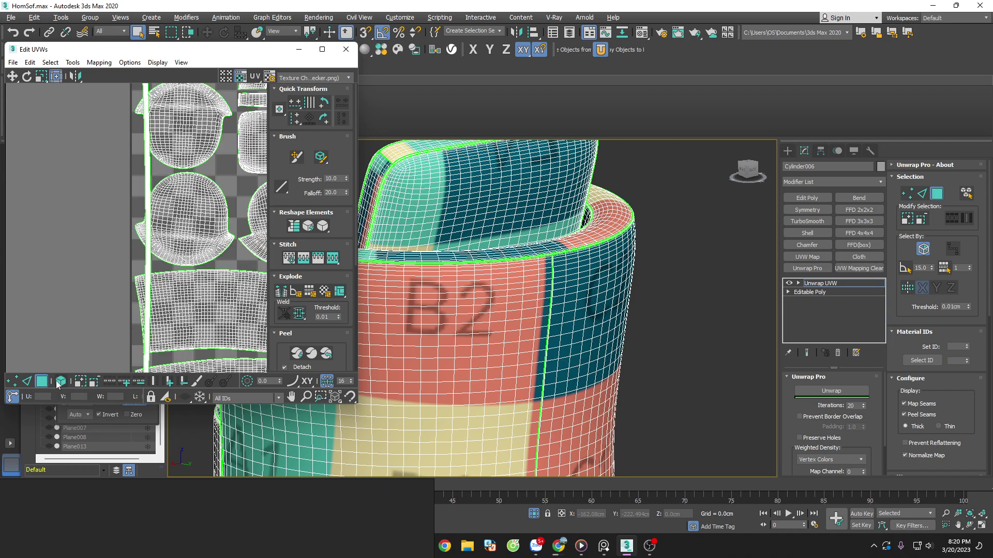
Normalize the round UV shell and scale it down around its center.
click(60, 381)
click(165, 260)
right_click(509, 202)
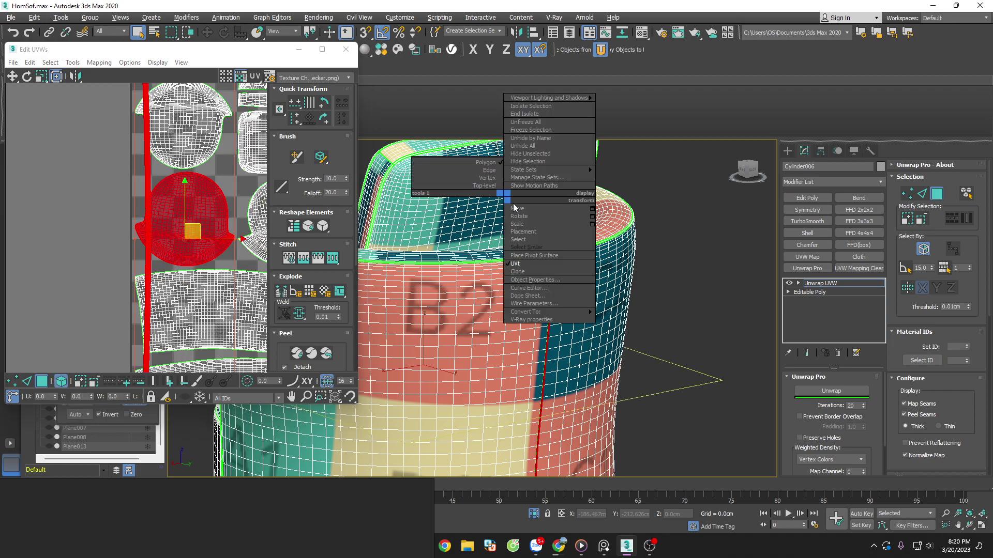
drag(177, 52, 501, 80)
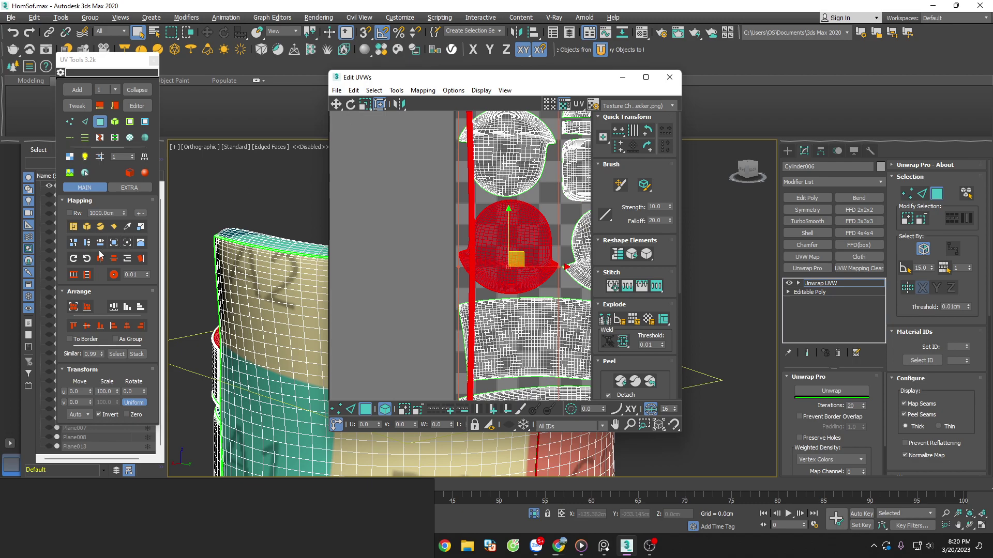
click(74, 243)
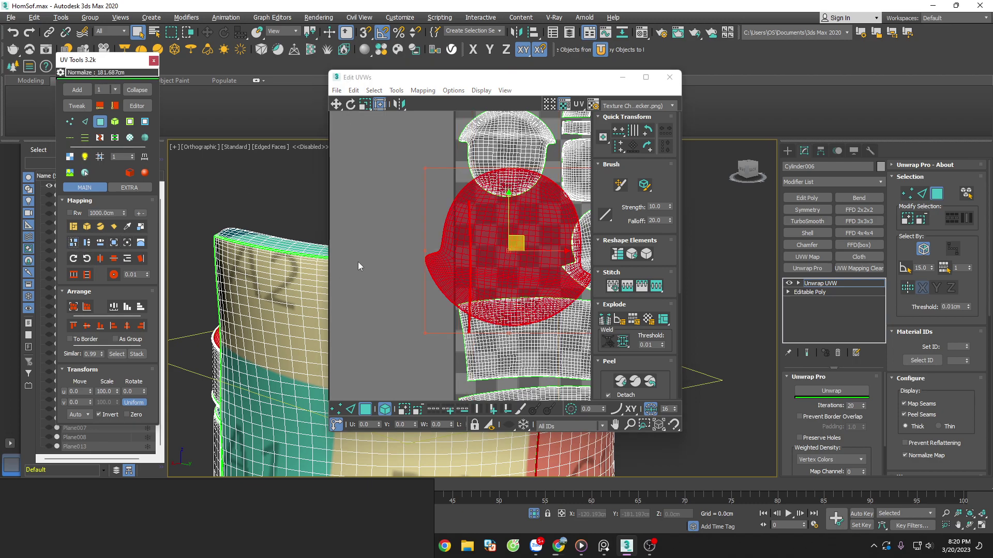
key(r)
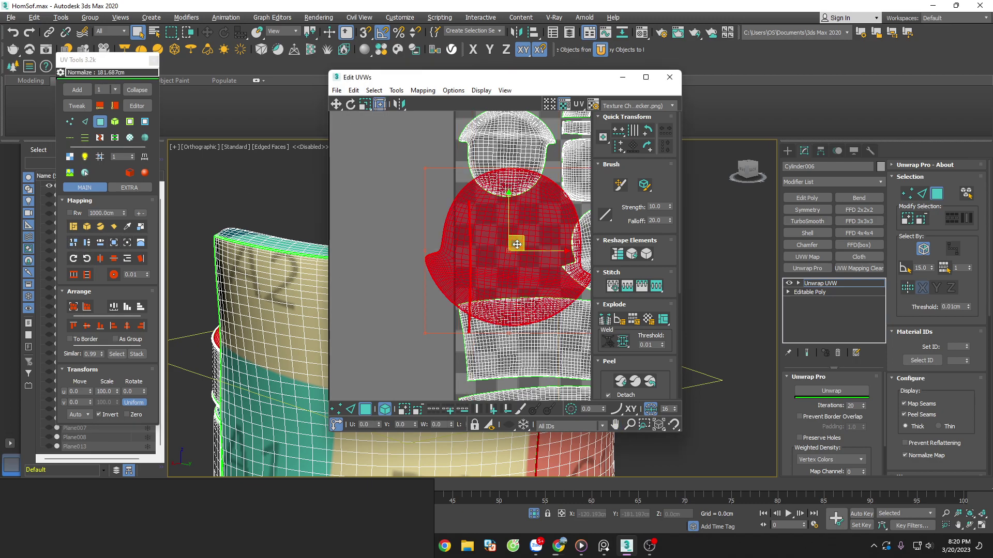
drag(517, 244, 512, 277)
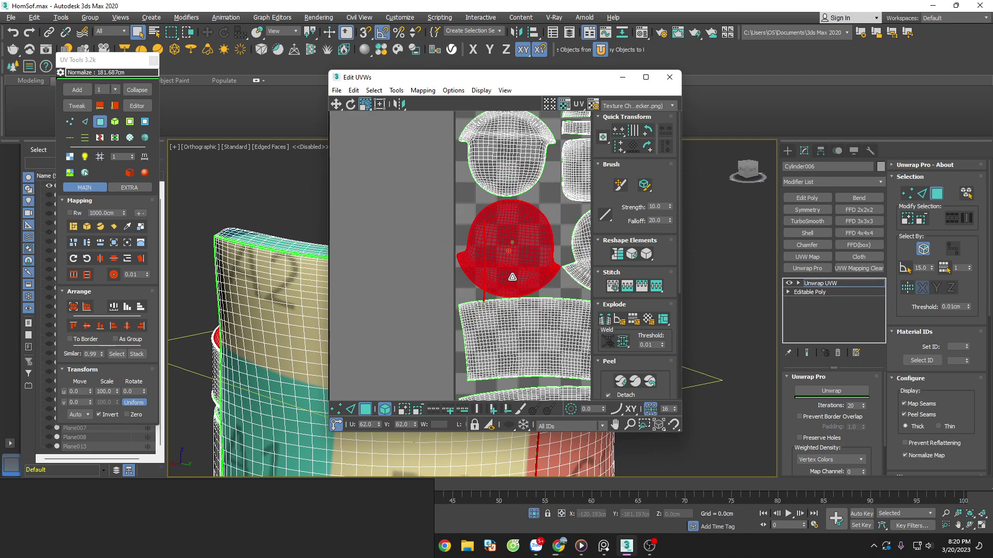
key(w)
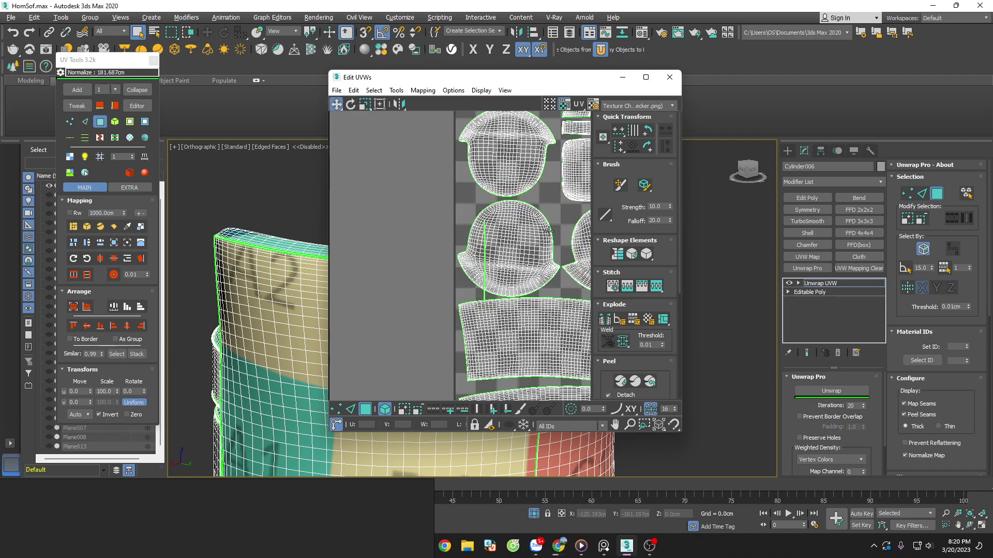
Move the vertical seam edge up and right and rotate it 90 degrees.
scroll(509, 289, up, 2)
click(442, 305)
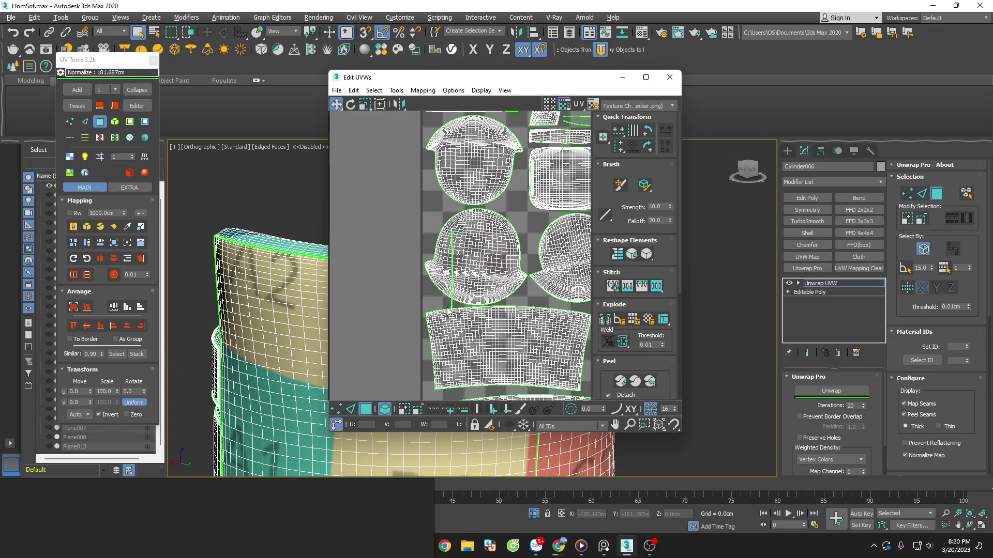
scroll(442, 305, up, 3)
click(459, 309)
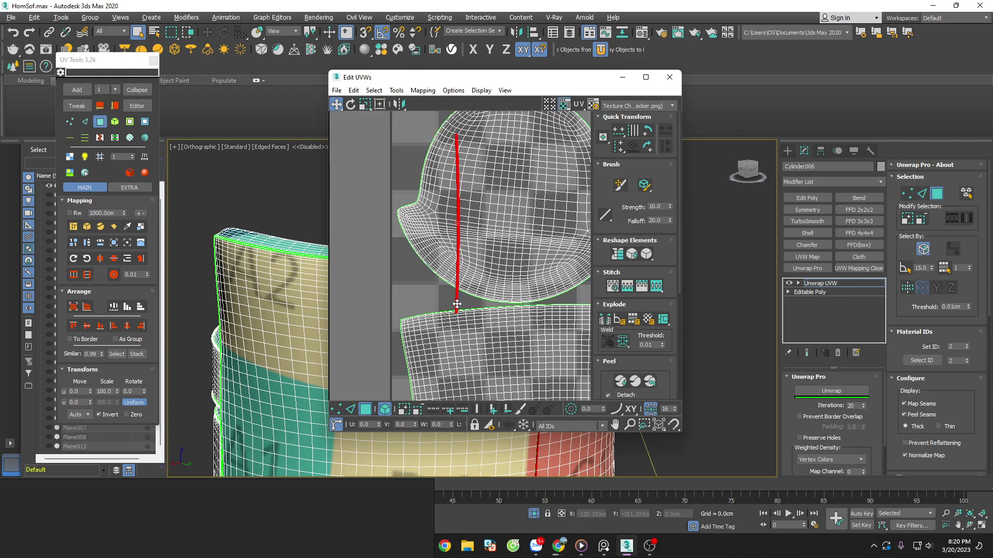
scroll(398, 292, down, 5)
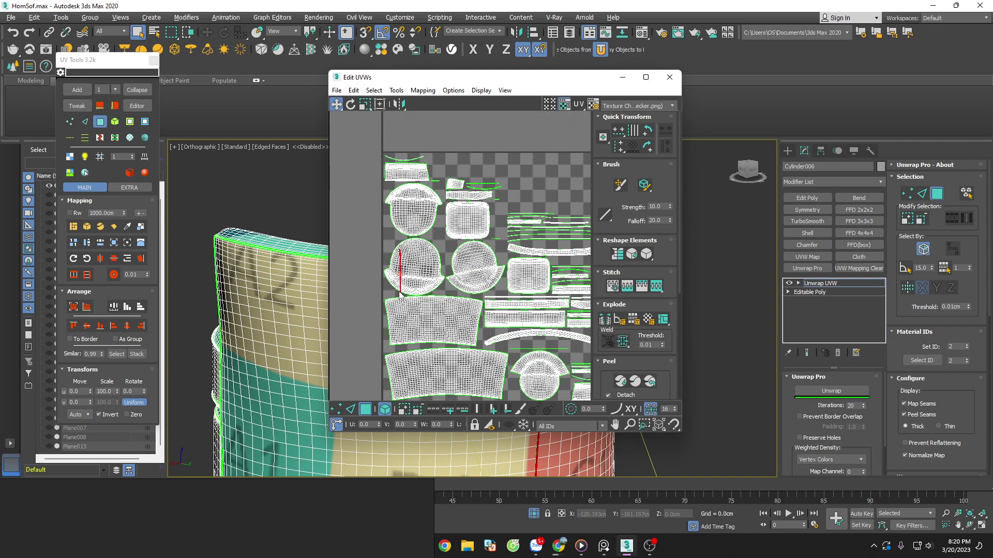
scroll(402, 298, up, 2)
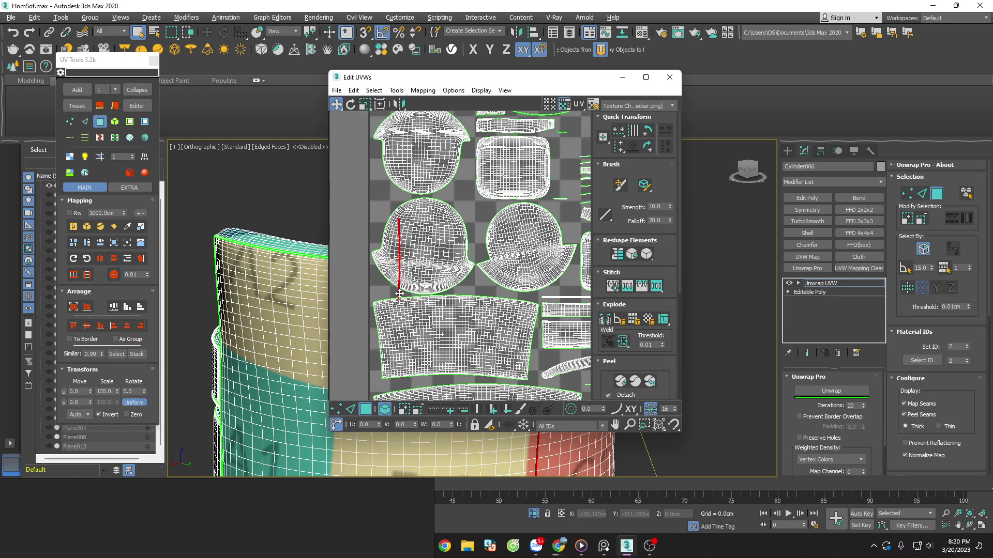
key(ctrl+z)
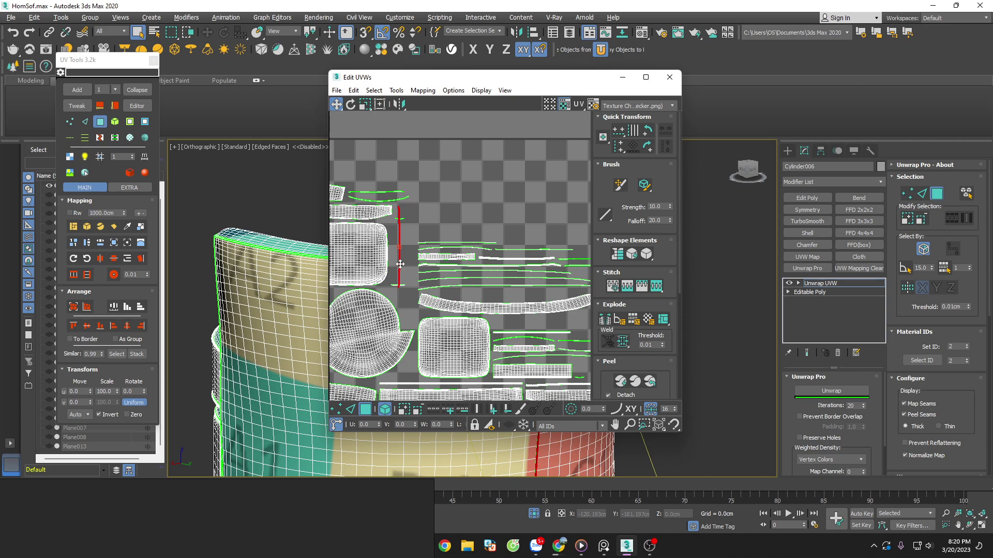
drag(401, 265, 493, 213)
click(649, 130)
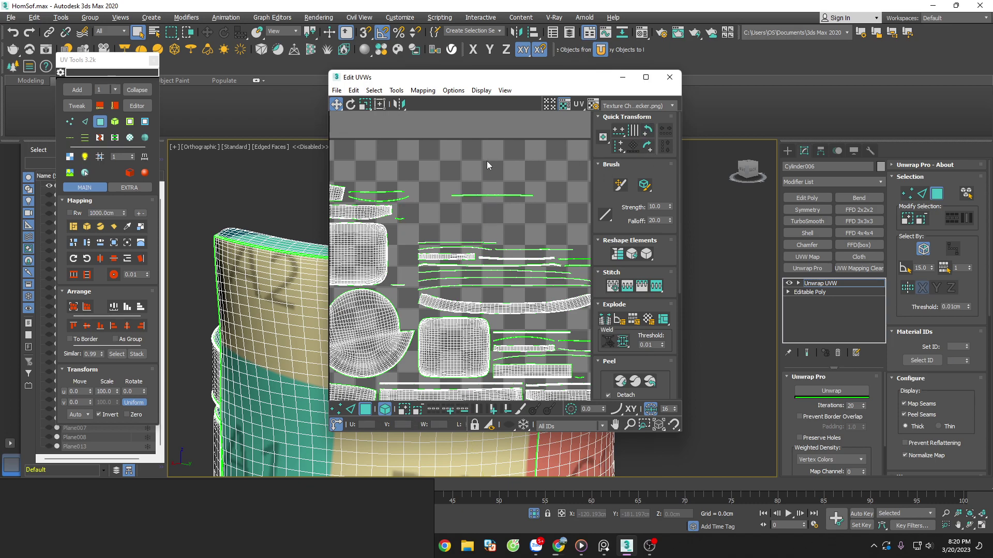
Close the UV editor and collapse the Unwrap into Cylinder006's Editable Poly.
scroll(588, 195, down, 5)
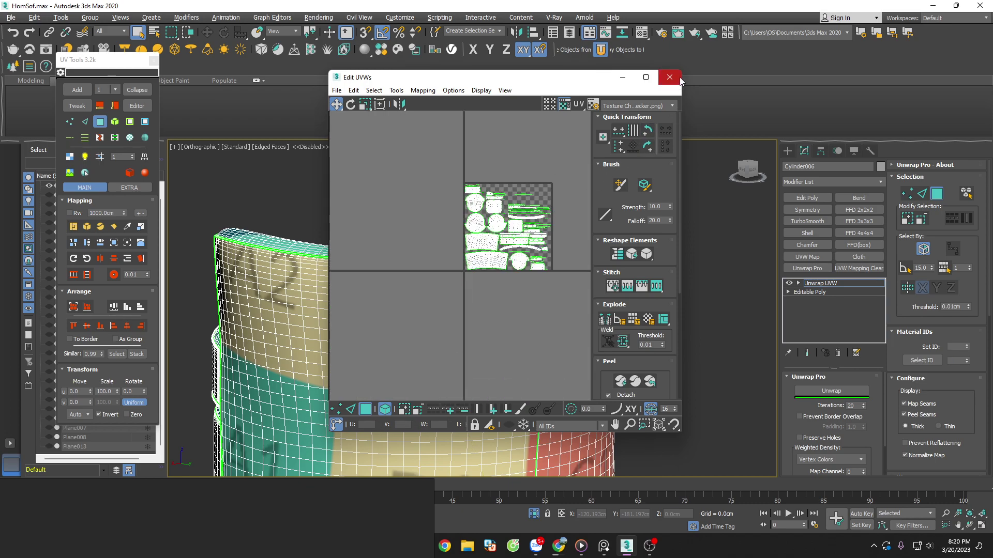
scroll(567, 217, up, 4)
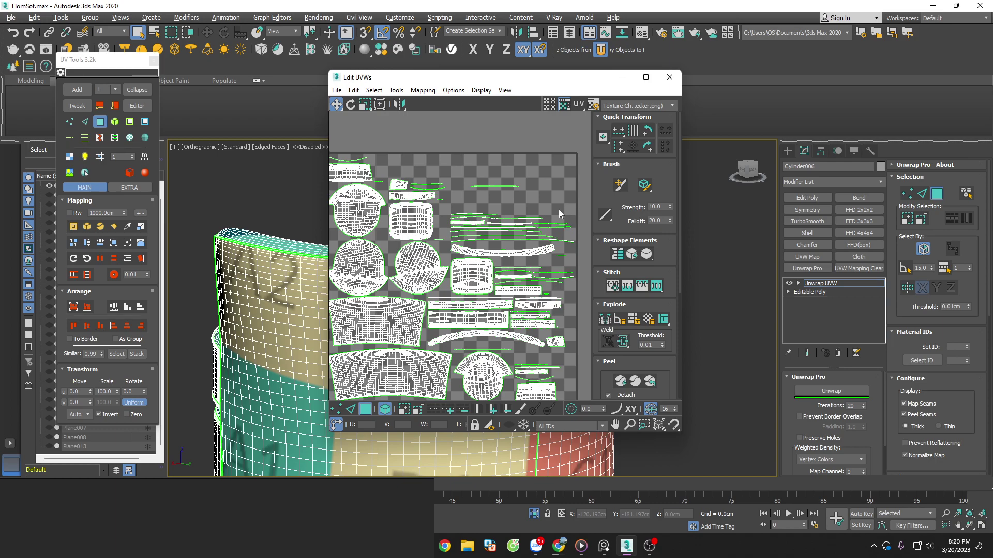
scroll(558, 210, down, 1)
scroll(526, 201, down, 2)
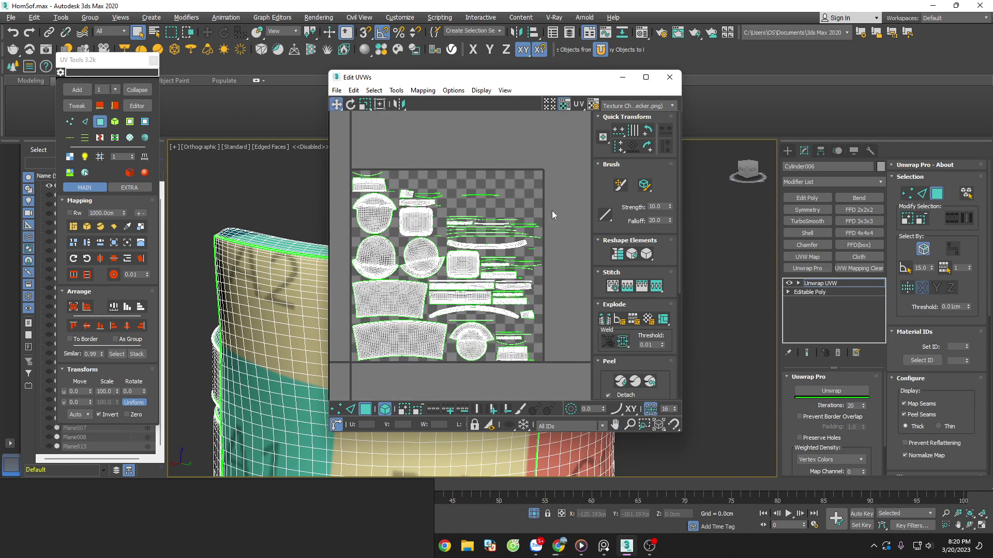
click(670, 78)
right_click(795, 281)
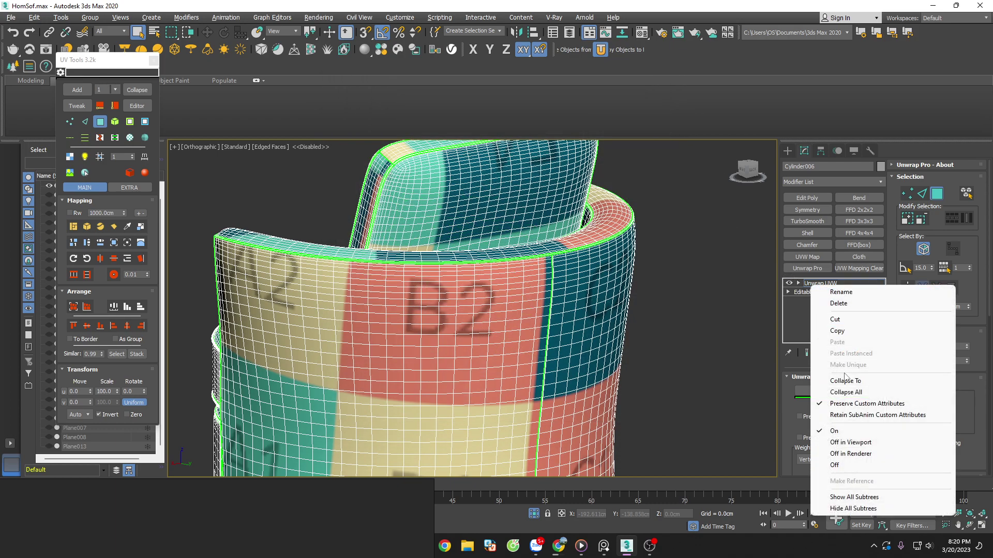
click(842, 392)
key(Return)
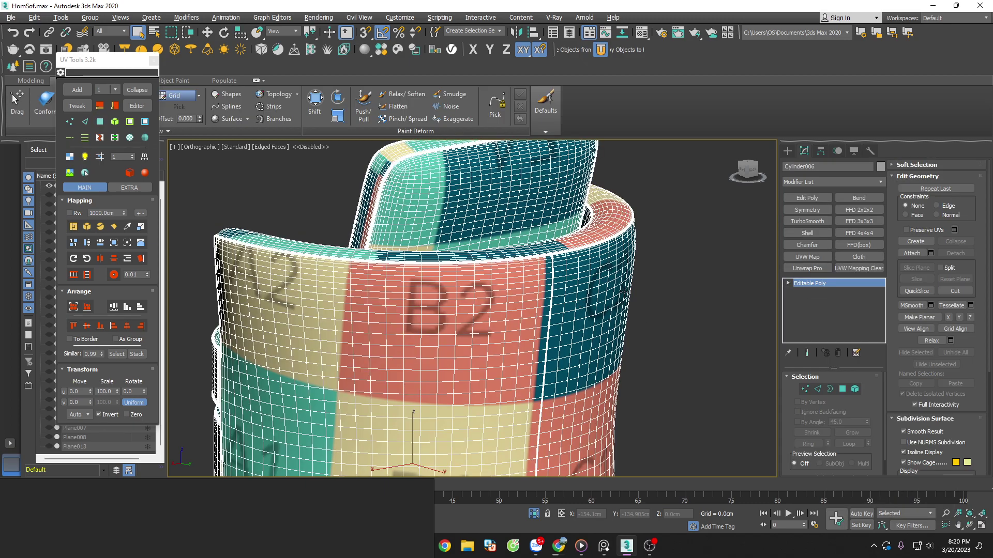
scroll(659, 321, down, 5)
Reselect the chair with the Move tool and frame it in the Front view.
alt+middle_drag(660, 324, 693, 345)
click(692, 346)
key(w)
click(611, 370)
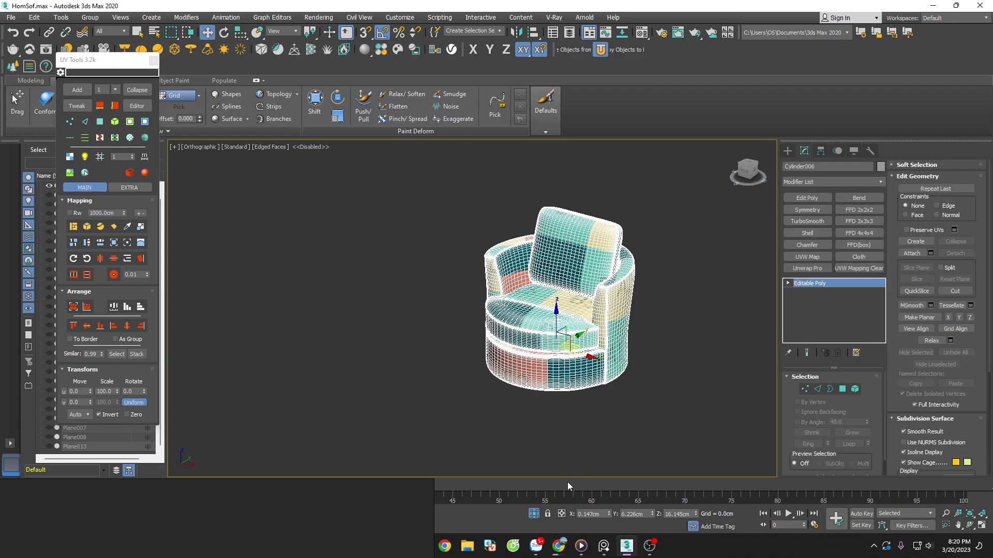
key(f)
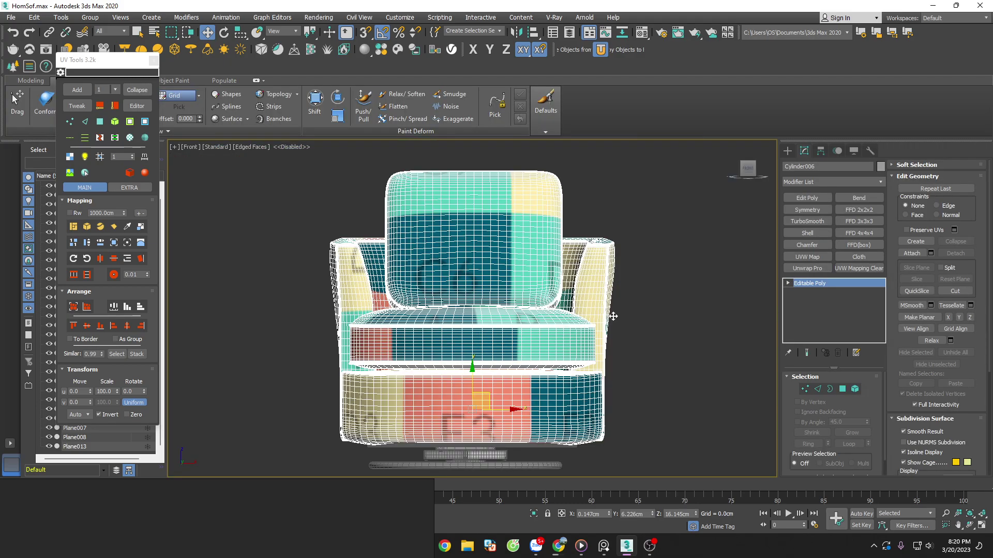
scroll(646, 333, up, 5)
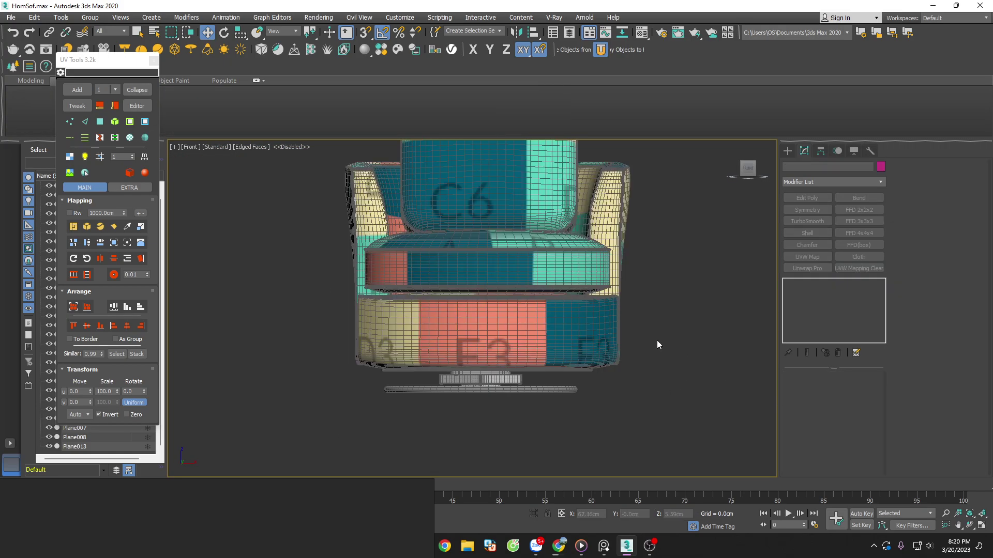
Select all of the chair's elements in Element mode and check their material ID.
click(855, 388)
scroll(613, 383, down, 3)
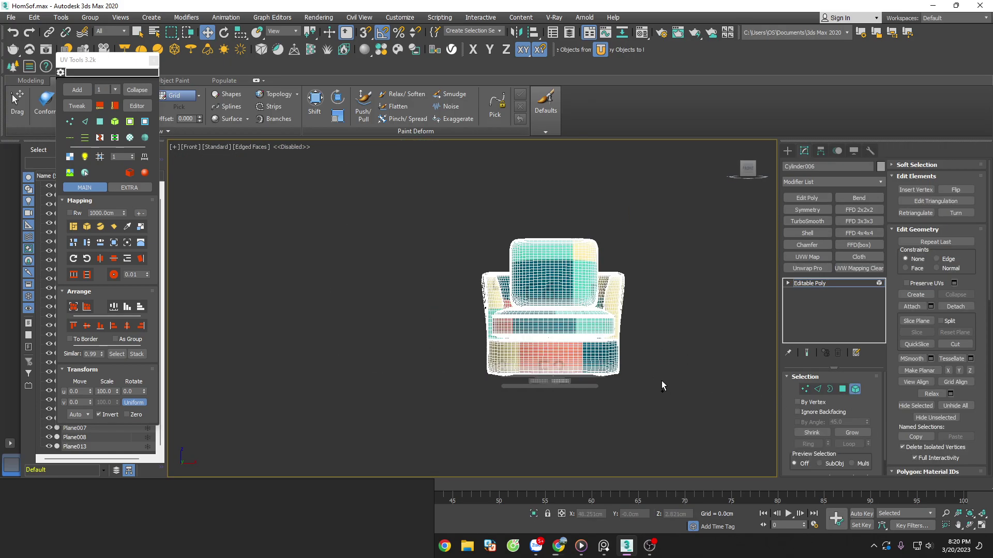
key(ctrl+a)
scroll(958, 246, down, 3)
scroll(960, 249, down, 2)
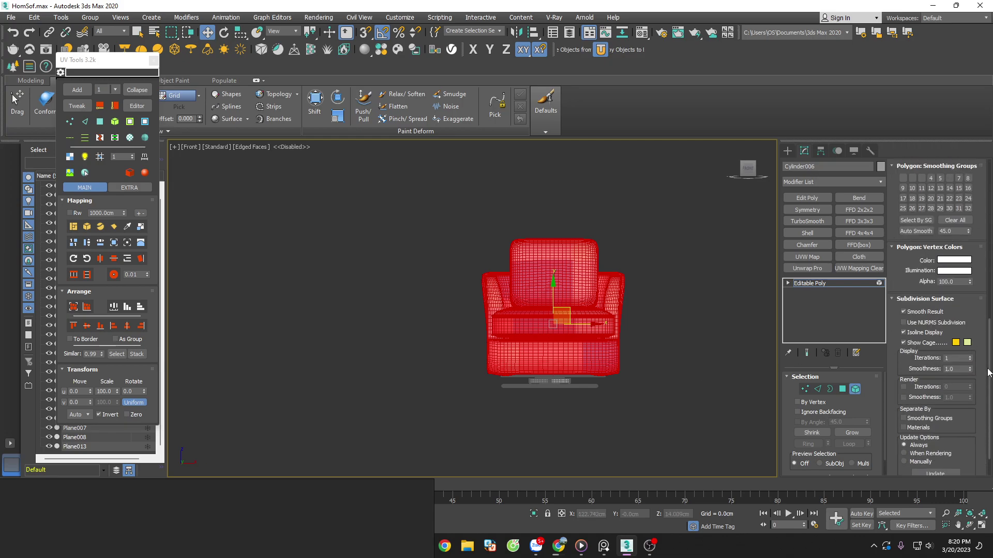
scroll(962, 250, down, 2)
click(951, 213)
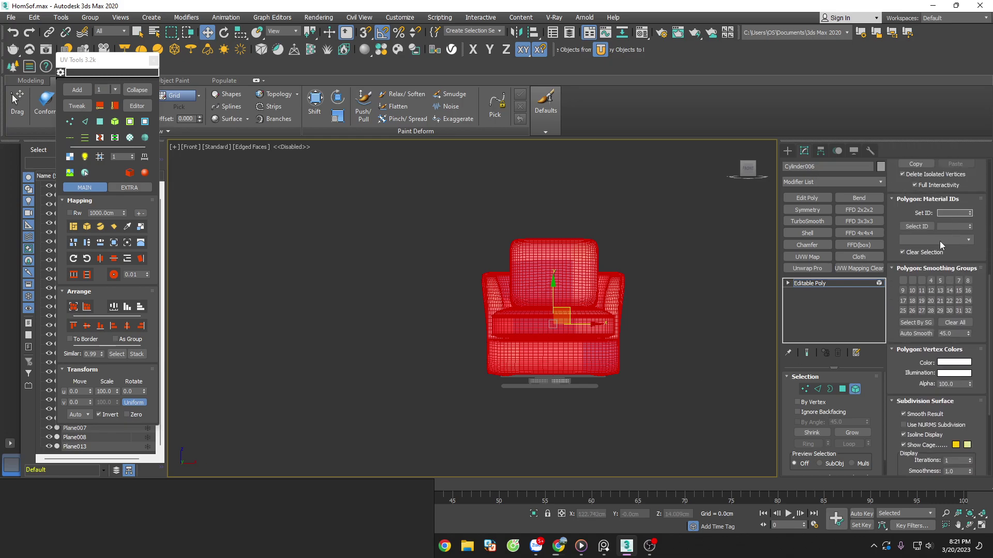
Select the base object Object014 and orbit up close beneath it.
click(684, 266)
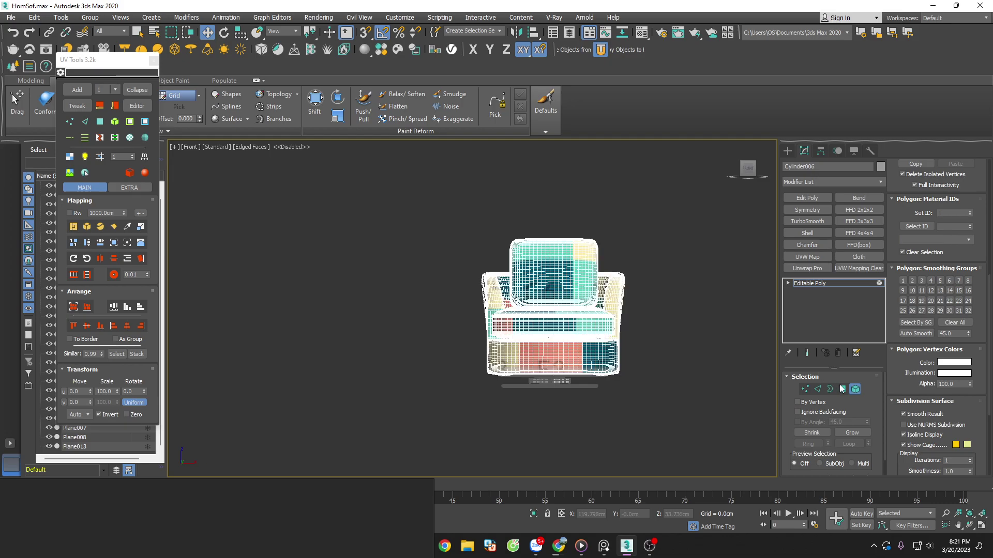
click(590, 398)
click(558, 387)
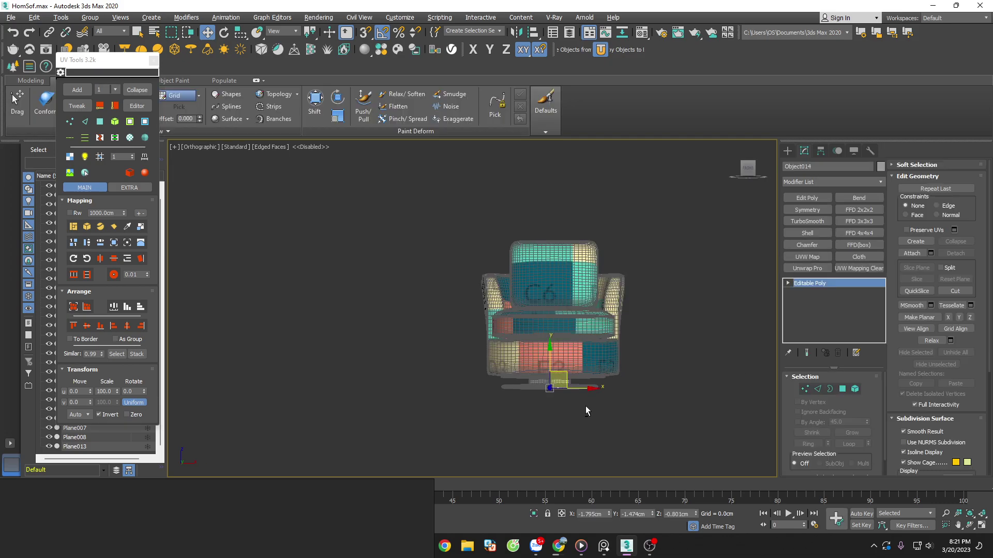
alt+middle_drag(585, 405, 609, 364)
scroll(569, 382, up, 4)
scroll(516, 401, up, 4)
scroll(515, 401, down, 4)
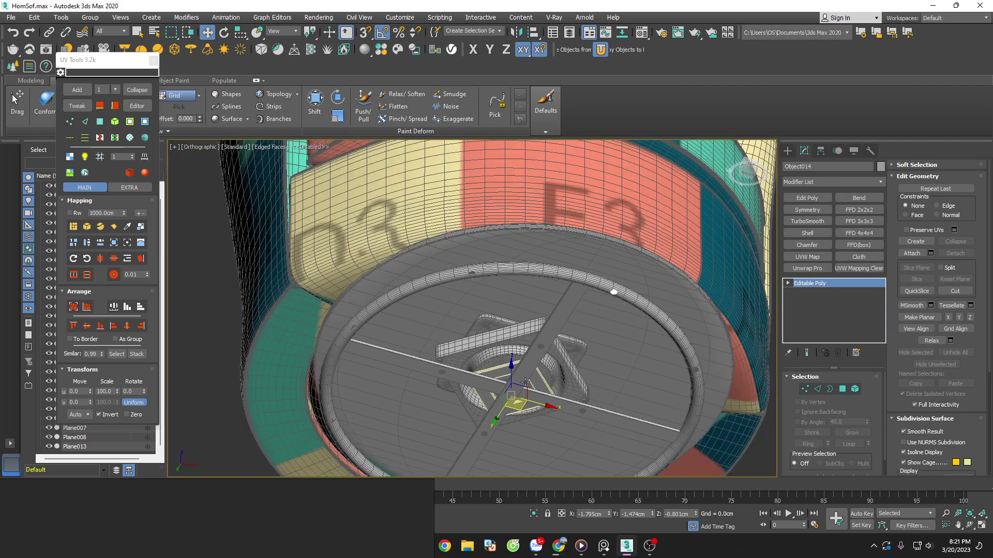
click(620, 548)
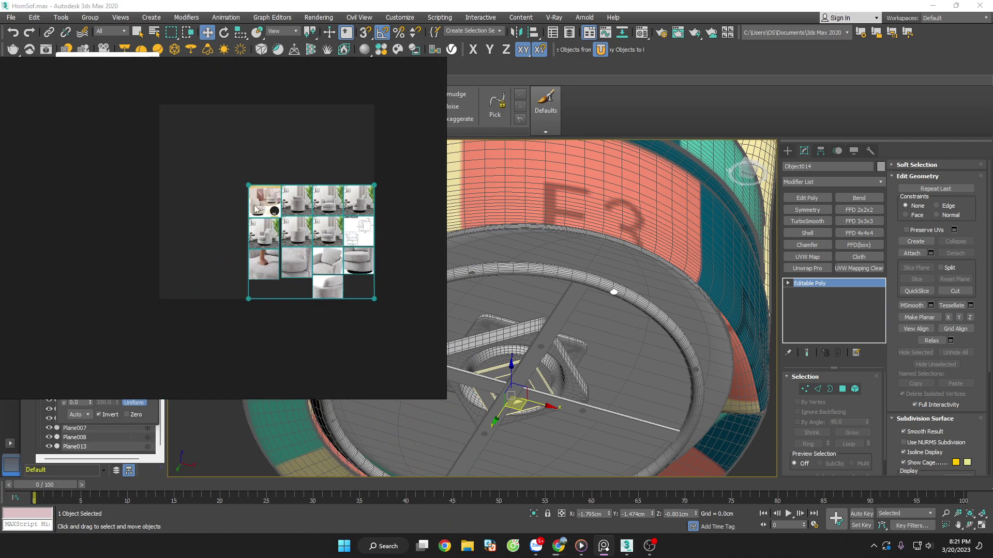
scroll(341, 254, up, 3)
scroll(342, 253, up, 3)
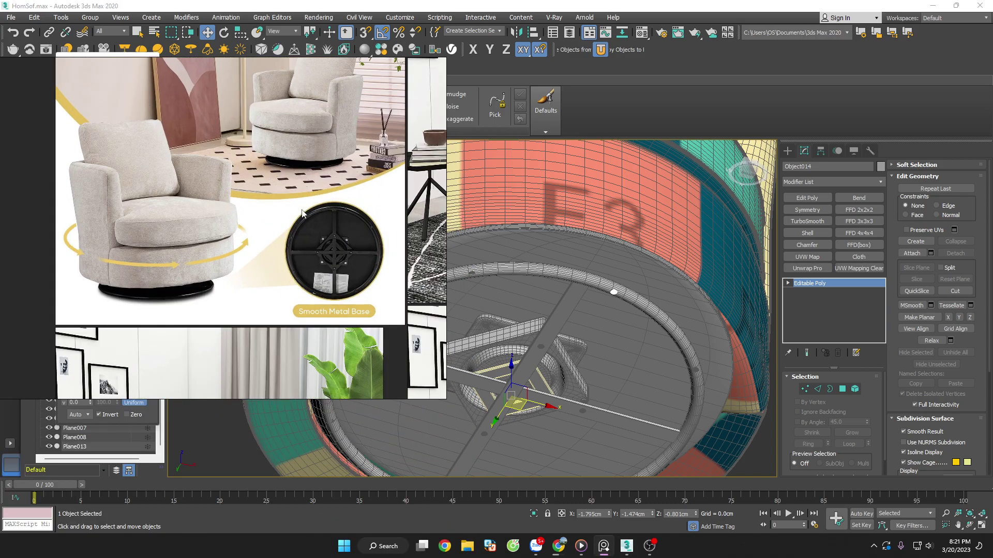
scroll(362, 253, up, 3)
mouse_move(384, 254)
mouse_down()
mouse_move(281, 182)
mouse_move(197, 189)
mouse_up()
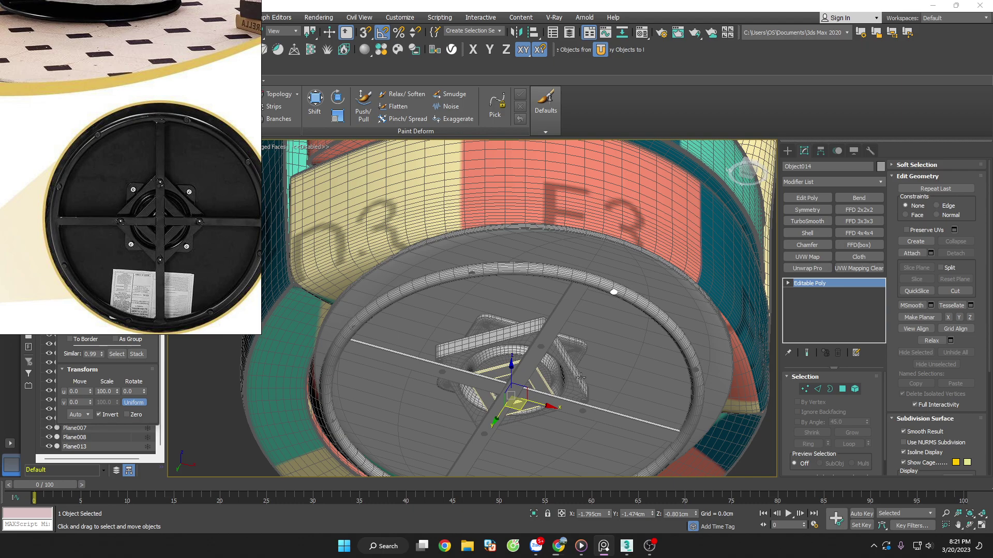
click(532, 377)
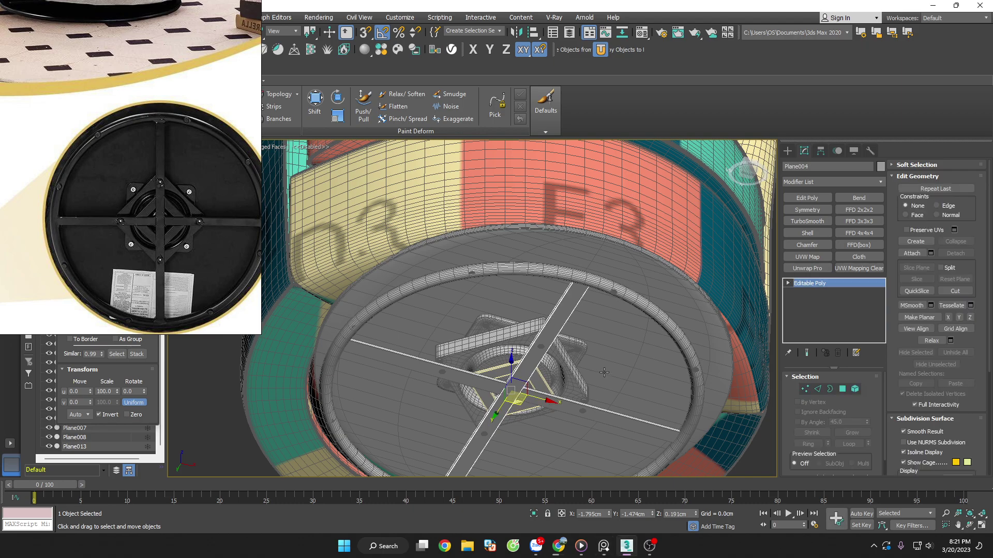
click(856, 391)
scroll(538, 350, up, 3)
click(544, 345)
scroll(543, 330, up, 3)
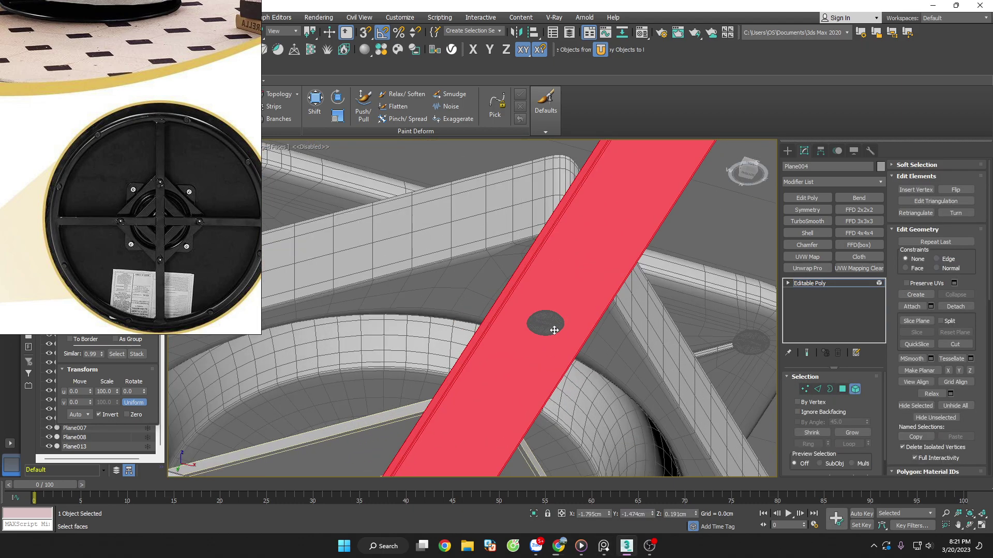
scroll(553, 325, up, 2)
scroll(700, 367, down, 1)
scroll(701, 367, down, 2)
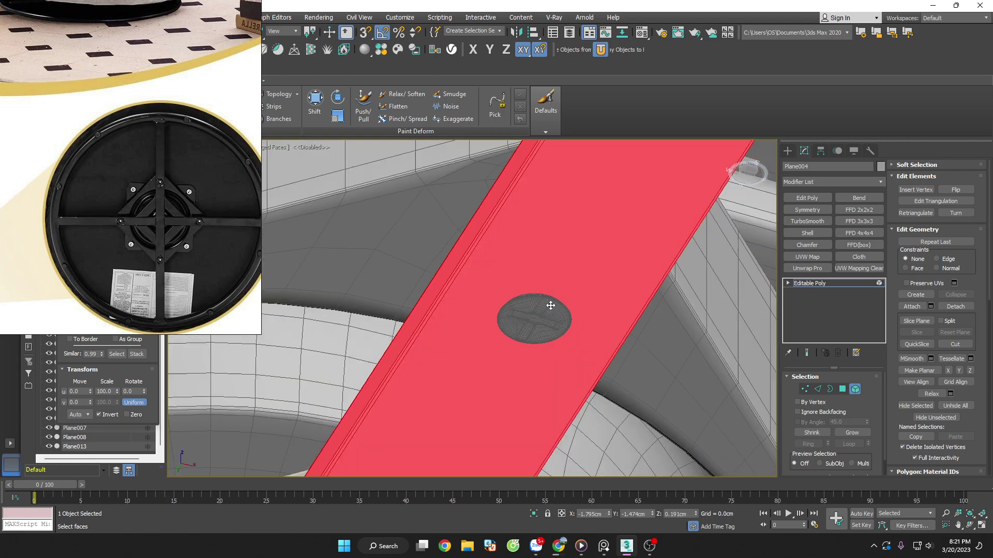
scroll(672, 362, down, 2)
scroll(673, 362, down, 2)
click(856, 389)
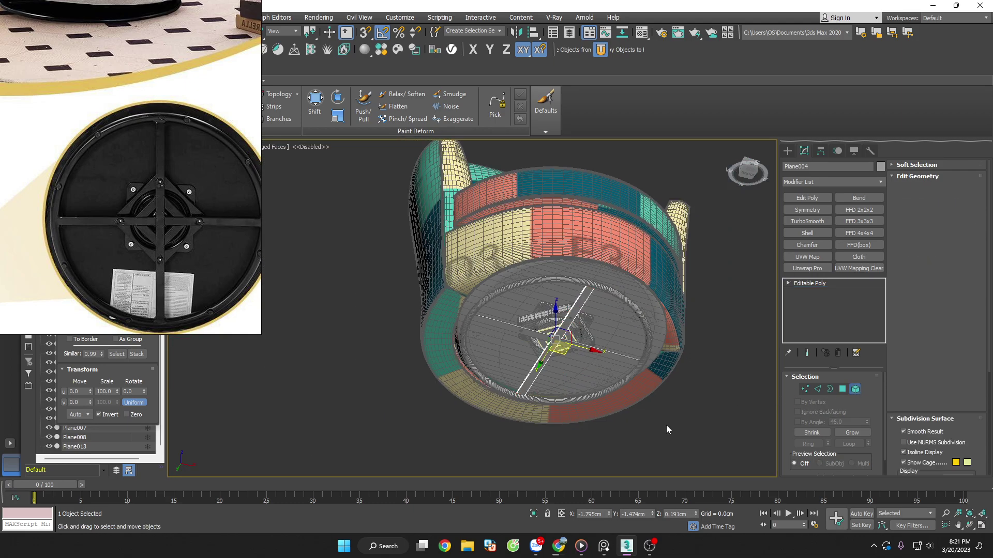
click(664, 428)
scroll(603, 312, up, 5)
click(602, 313)
scroll(594, 310, down, 3)
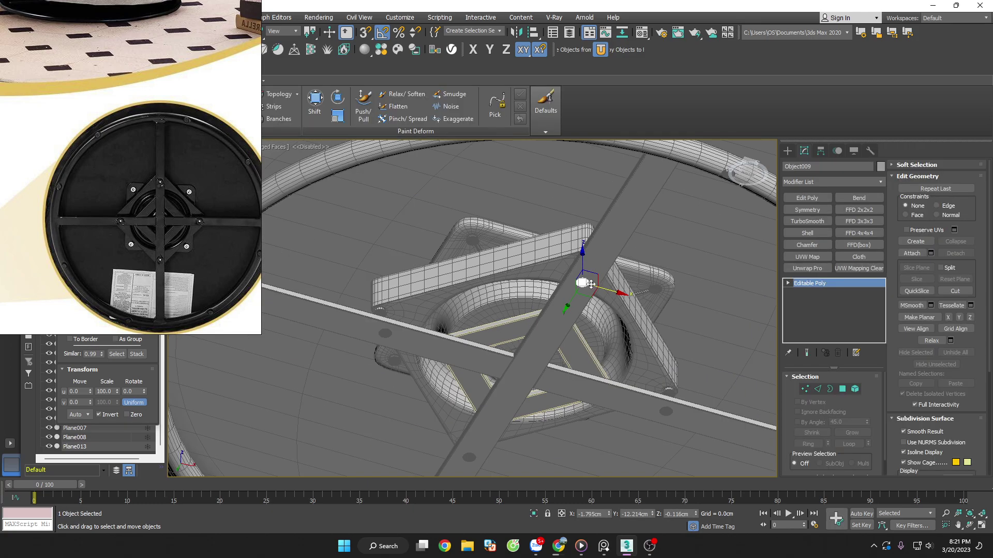
scroll(590, 311, down, 2)
scroll(577, 308, up, 5)
ctrl+click(552, 287)
scroll(548, 290, down, 3)
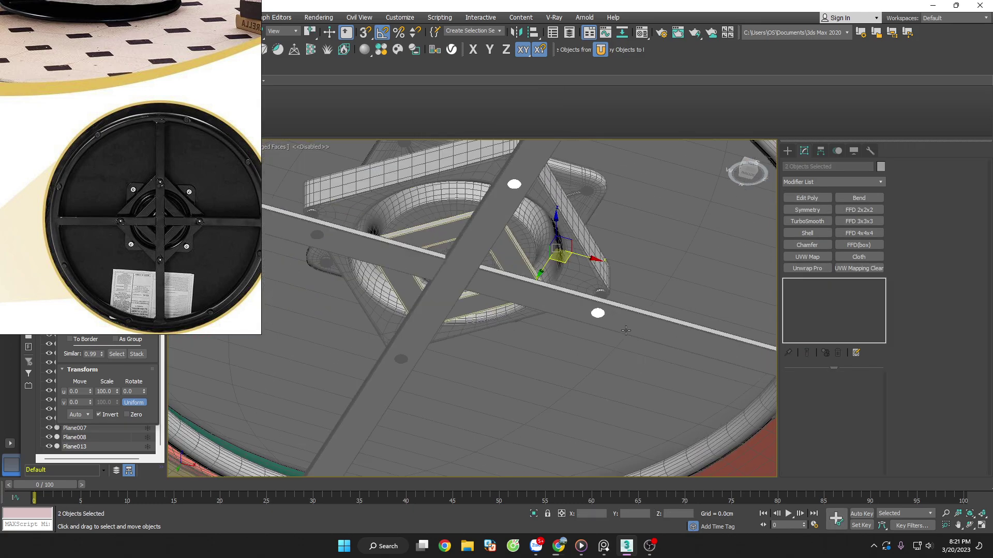
scroll(424, 350, up, 3)
ctrl+click(376, 365)
scroll(376, 365, down, 3)
scroll(342, 248, up, 3)
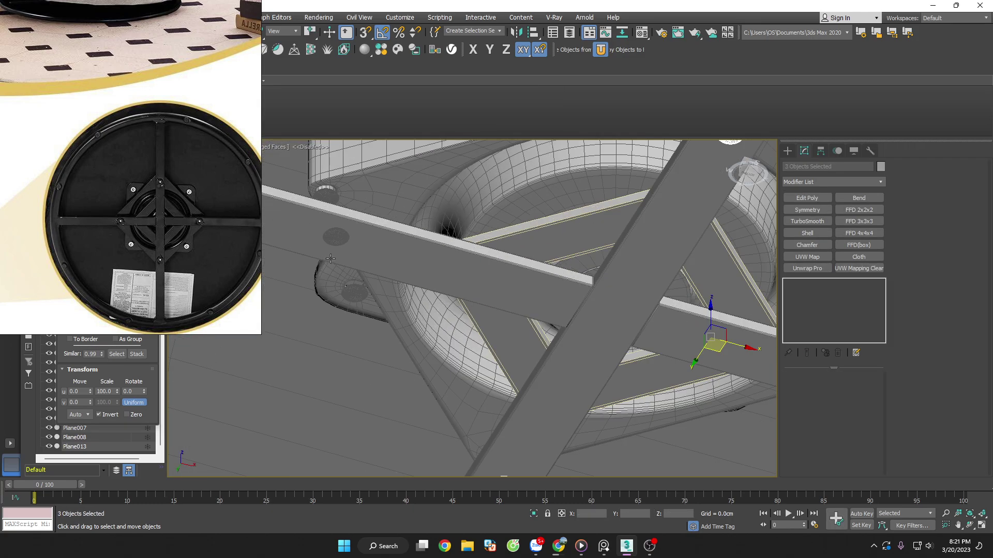
ctrl+click(330, 239)
scroll(458, 317, down, 3)
scroll(458, 316, down, 3)
scroll(449, 307, up, 3)
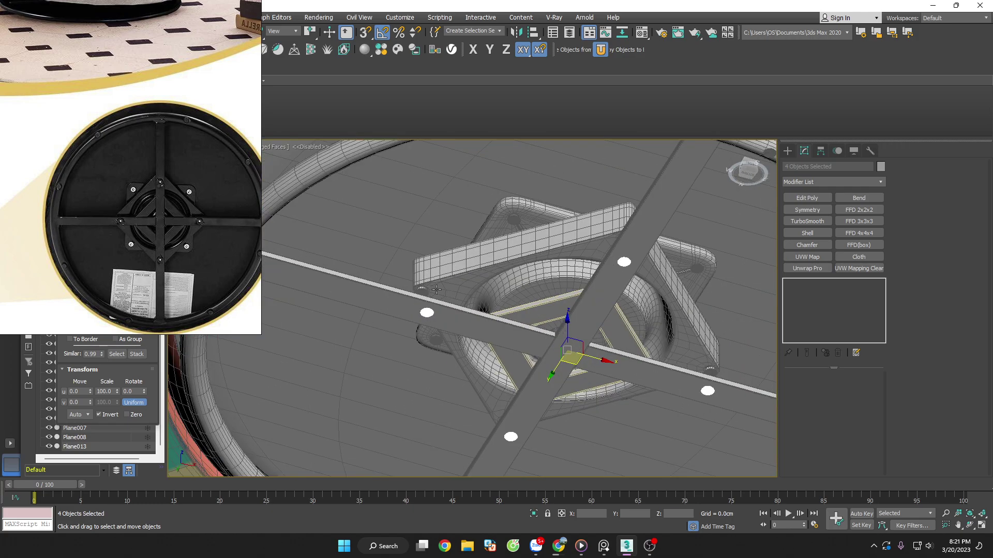
scroll(443, 296, up, 4)
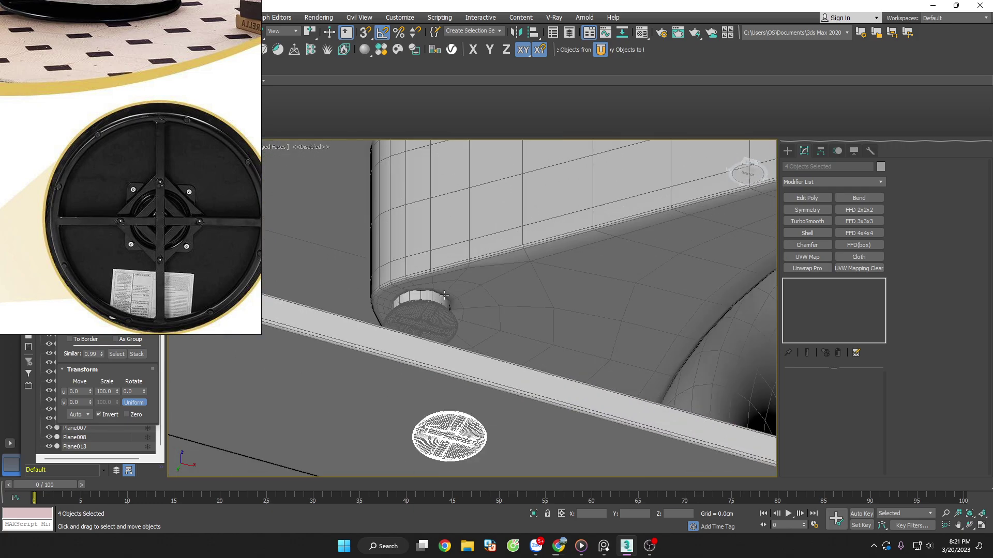
Start selecting the bolt discs under the base, ending on disc Object007.
click(432, 299)
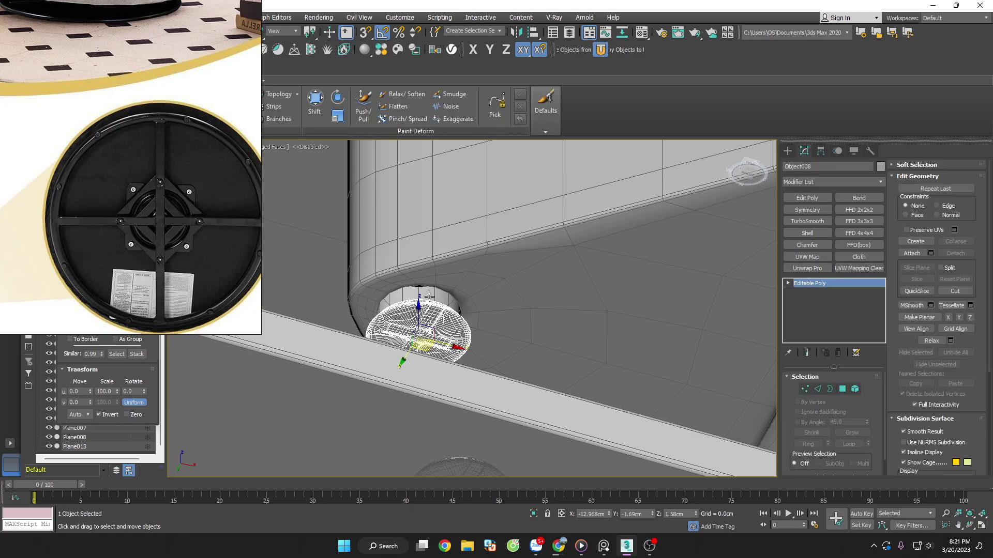
scroll(445, 320, down, 3)
scroll(462, 349, down, 2)
alt+middle_drag(462, 350, 724, 380)
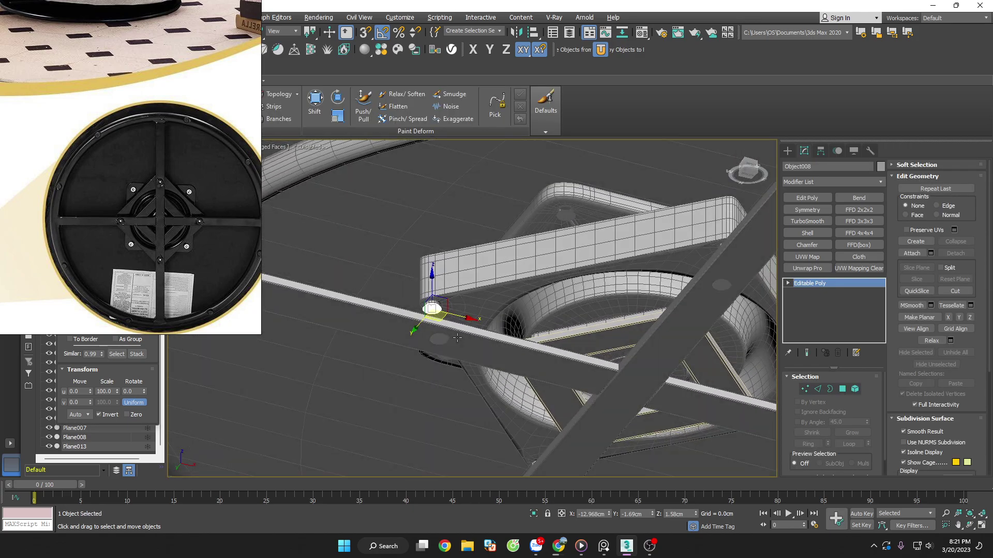
scroll(724, 379, up, 3)
ctrl+click(751, 403)
alt+middle_drag(603, 367, 682, 386)
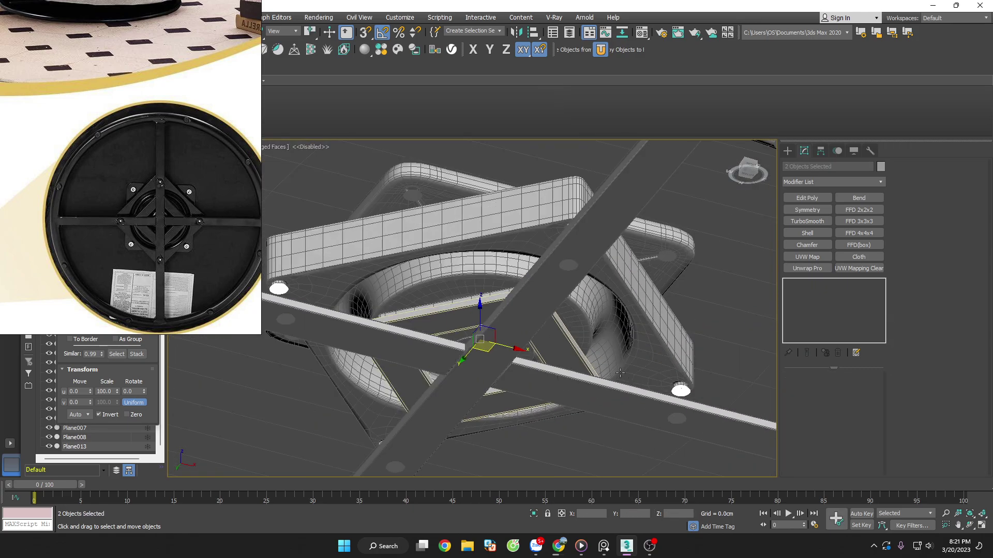
scroll(660, 357, up, 3)
click(650, 343)
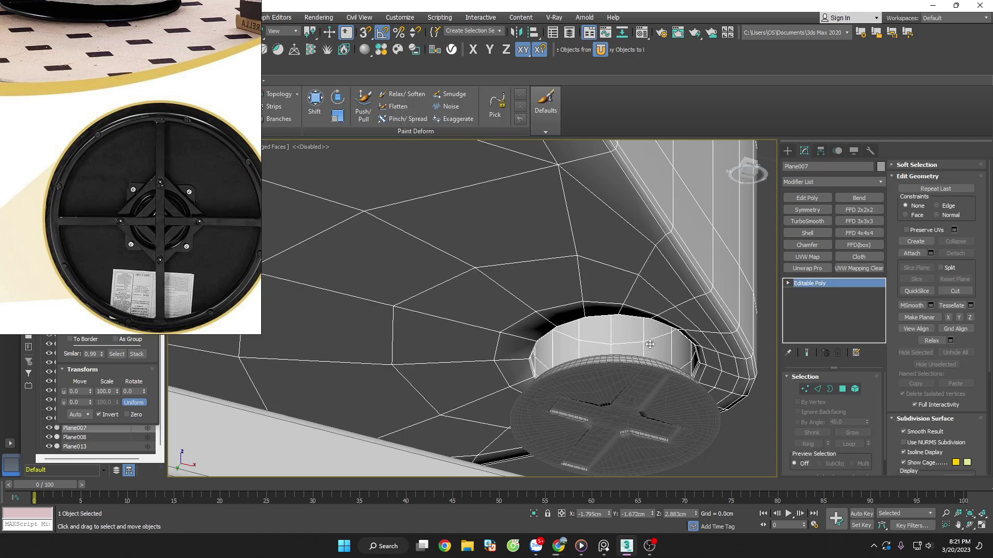
click(641, 383)
Add the remaining bolt discs to the selection, making four in total.
alt+middle_drag(641, 383, 667, 388)
alt+middle_drag(542, 227, 550, 240)
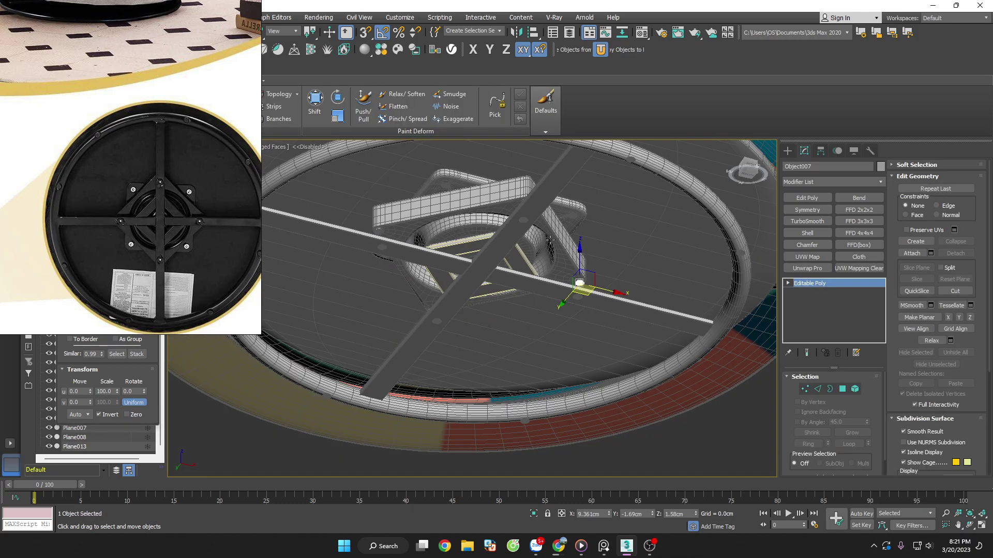
scroll(550, 240, down, 3)
scroll(497, 259, up, 3)
scroll(476, 264, up, 3)
scroll(467, 268, up, 2)
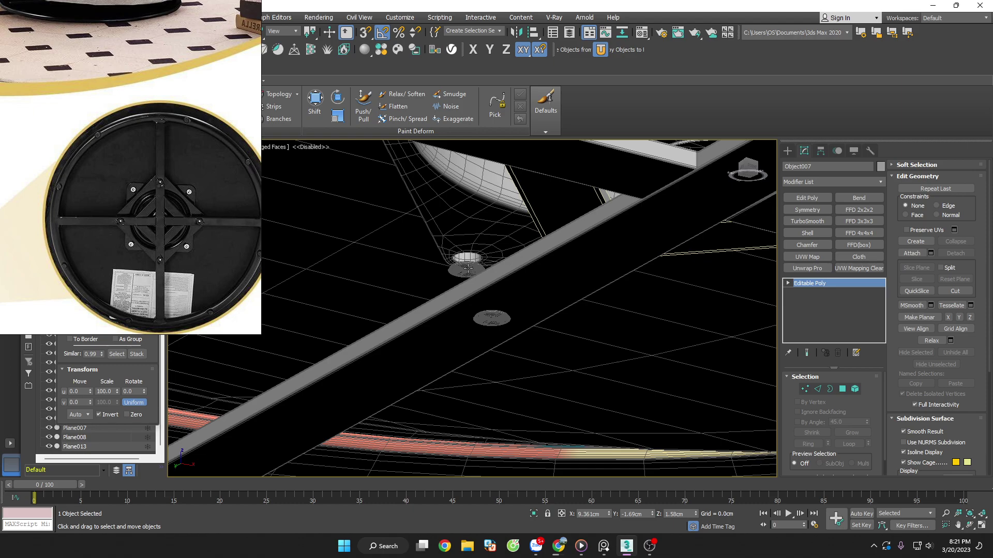
ctrl+click(467, 268)
scroll(467, 268, down, 5)
scroll(517, 248, up, 2)
mouse_move(543, 232)
alt+middle_down()
mouse_move(603, 213)
mouse_move(575, 343)
alt+middle_up()
ctrl+click(602, 213)
scroll(620, 202, down, 4)
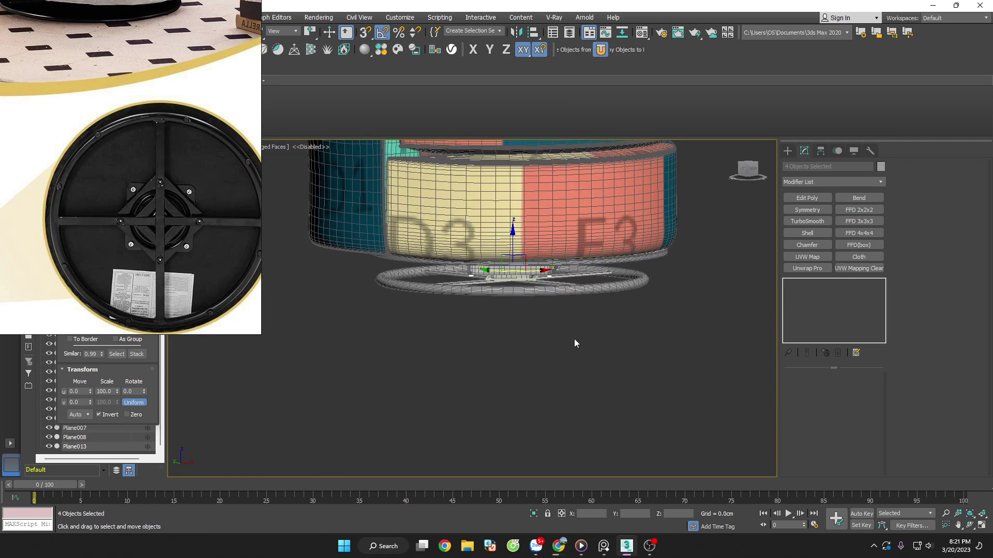
In Front view, move the four discs about 0.3 cm along Y and inspect the underside.
key(f)
key(F4)
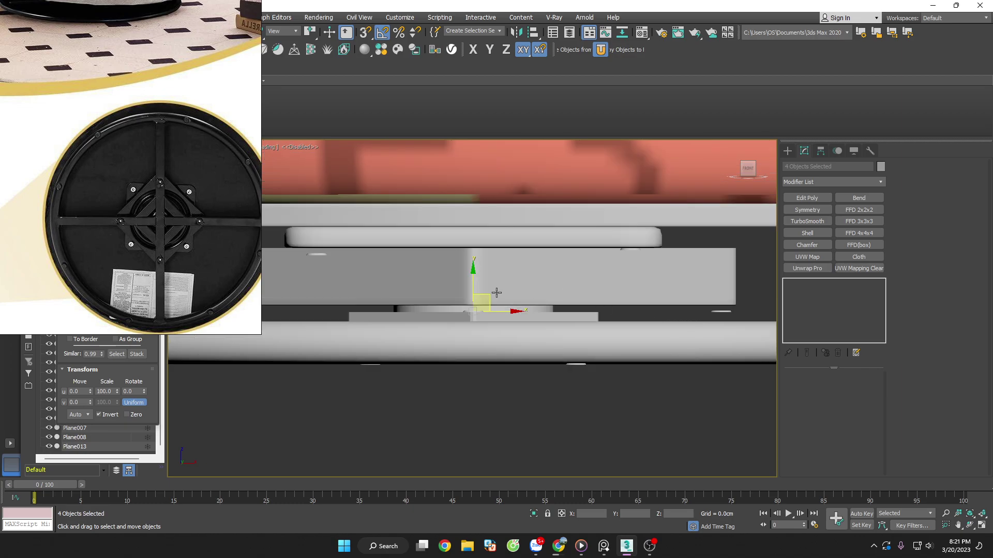
key(F4)
mouse_move(473, 284)
mouse_down()
mouse_move(671, 291)
mouse_move(702, 279)
mouse_up()
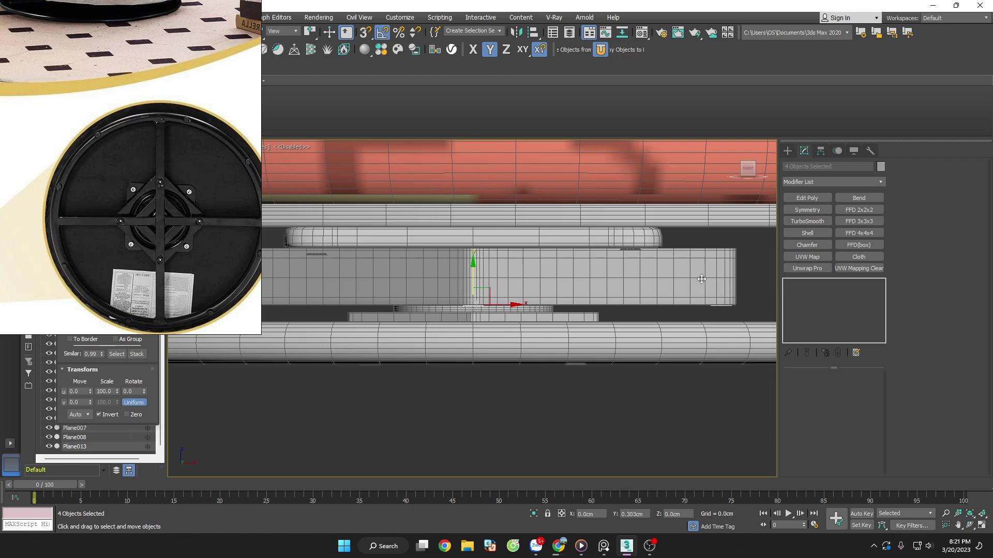
mouse_move(701, 280)
alt+middle_down()
mouse_move(577, 347)
mouse_move(587, 336)
mouse_move(579, 296)
alt+middle_up()
scroll(149, 162, up, 2)
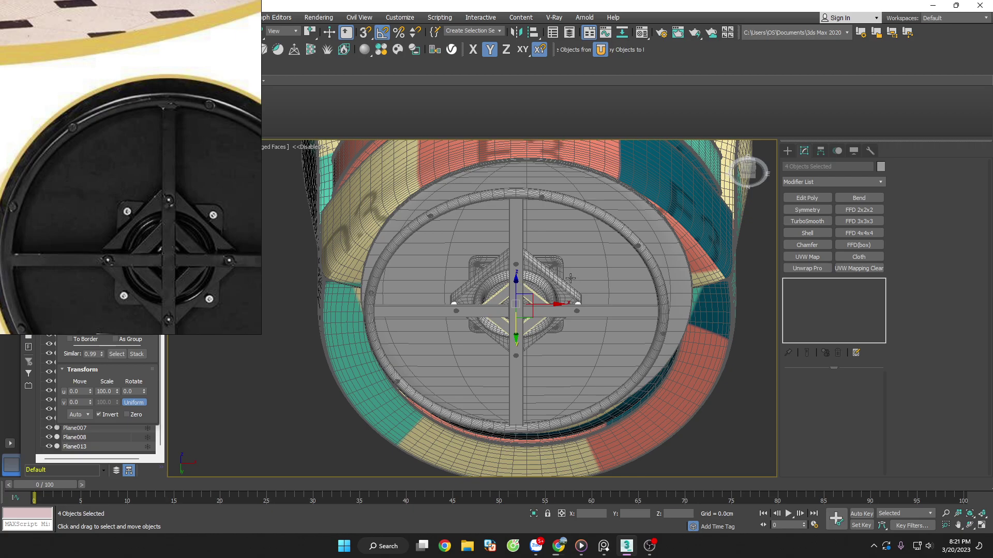
scroll(570, 280, down, 2)
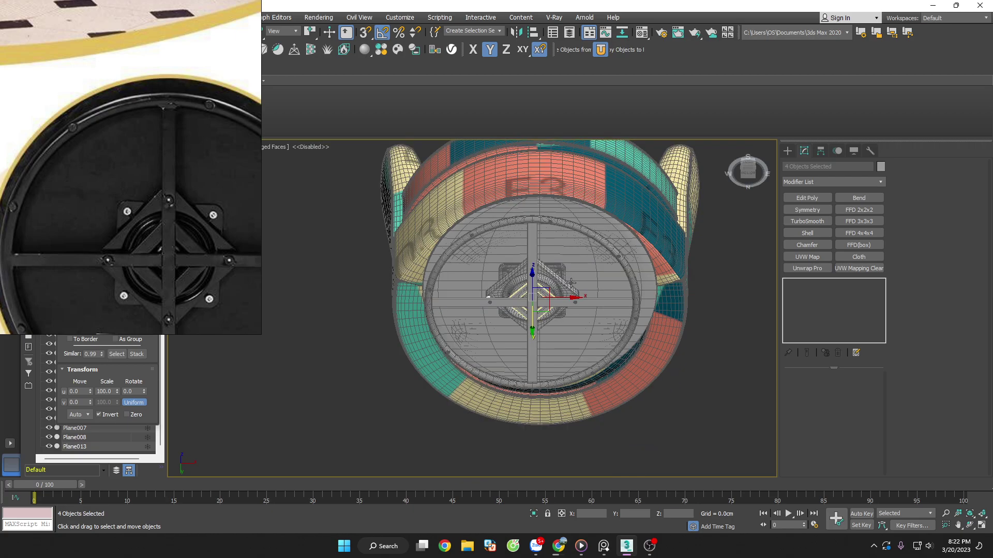
alt+middle_drag(571, 283, 566, 277)
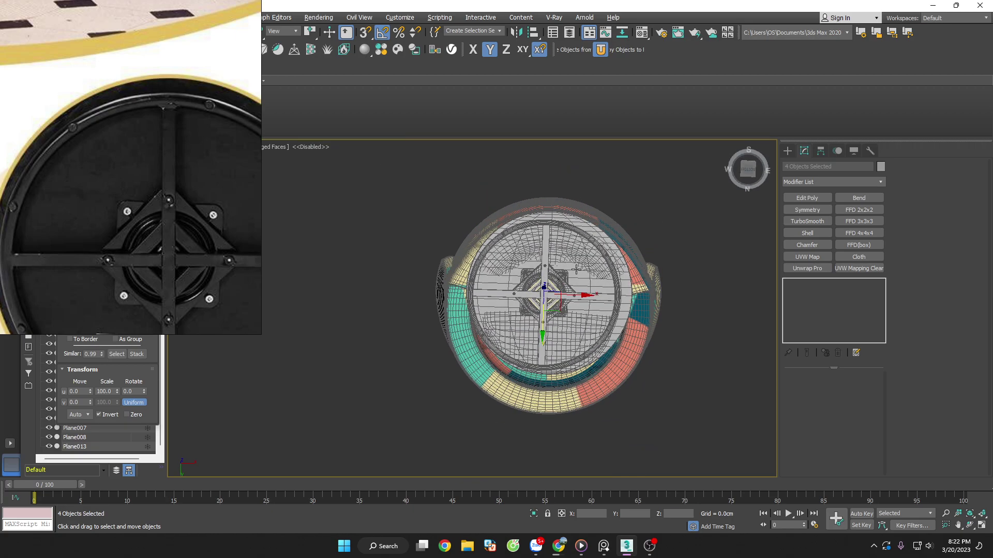
Select the four bolt heads on the swivel plate and isolate them with Alt+Q.
scroll(564, 273, up, 4)
scroll(564, 273, up, 4)
click(568, 257)
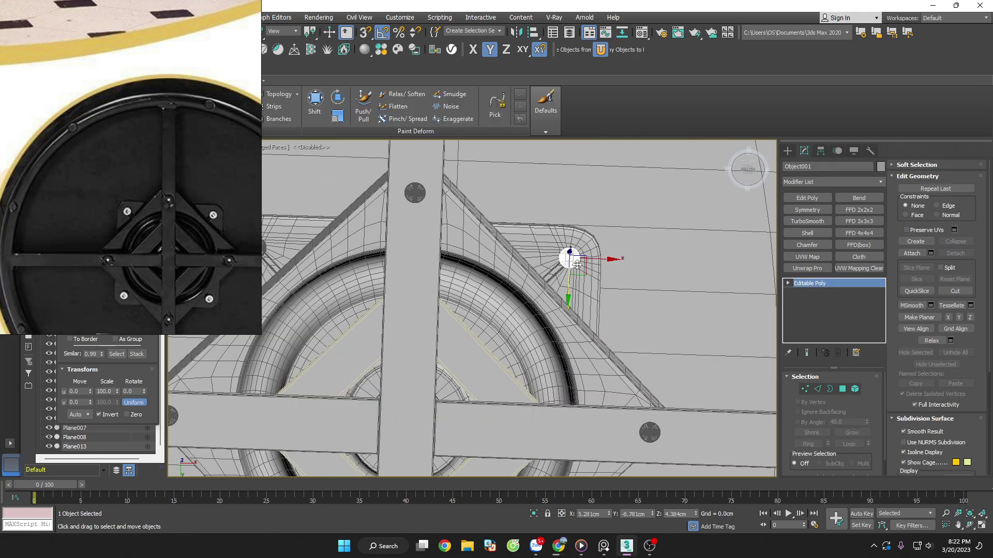
scroll(569, 258, down, 3)
scroll(413, 248, up, 2)
ctrl+click(417, 262)
scroll(418, 262, down, 3)
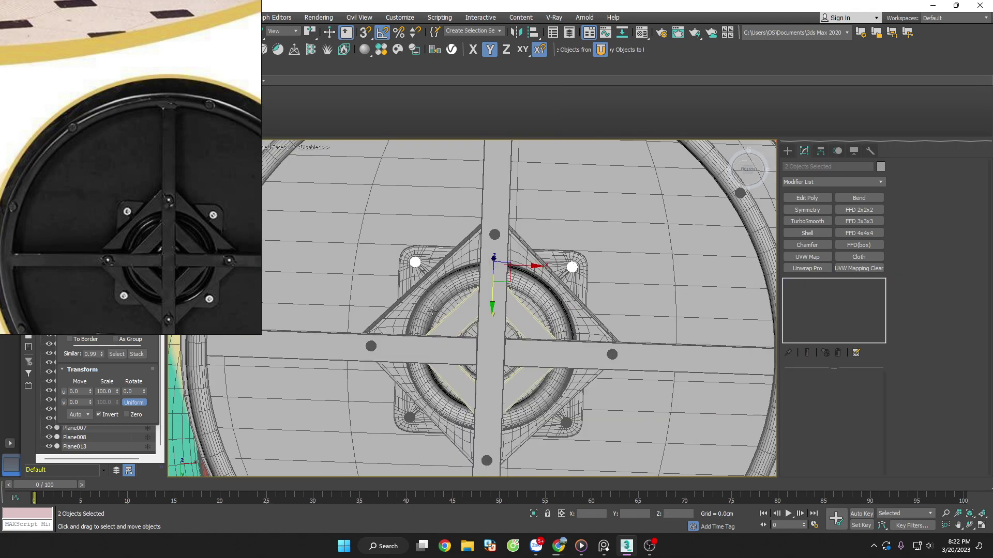
scroll(429, 435, up, 3)
ctrl+click(389, 400)
ctrl+click(701, 412)
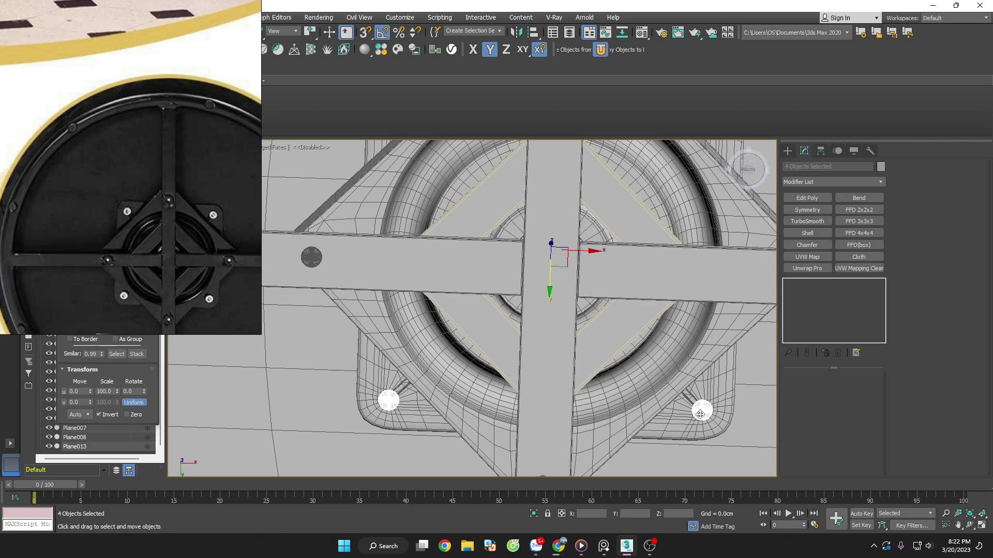
key(alt+q)
Attach the other three bolts to Object001 via Attach List.
scroll(501, 290, down, 3)
click(585, 249)
click(544, 251)
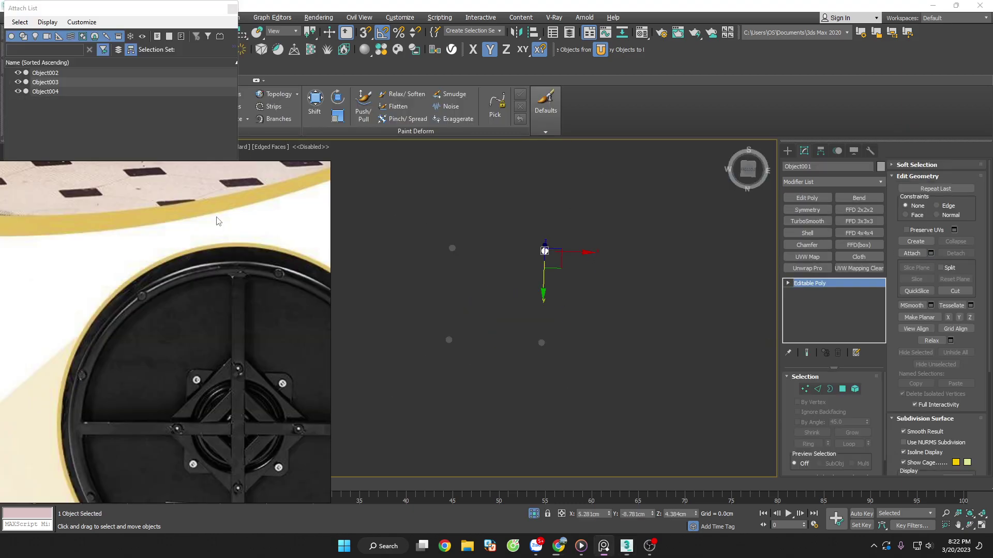
click(930, 253)
key(ctrl+a)
click(162, 288)
Set material ID 2 on all the combined bolt faces and exit isolation.
scroll(571, 319, up, 2)
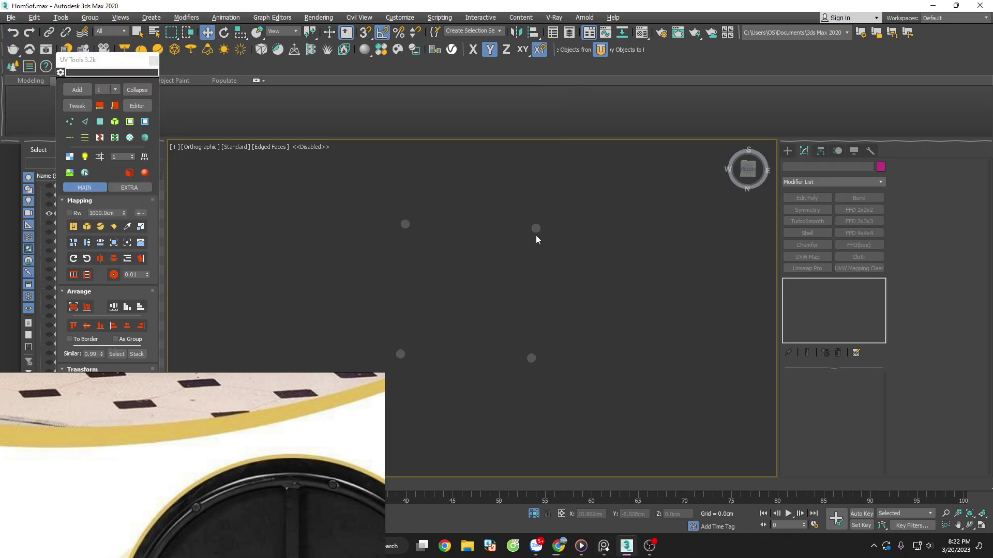
click(536, 229)
key(ctrl+a)
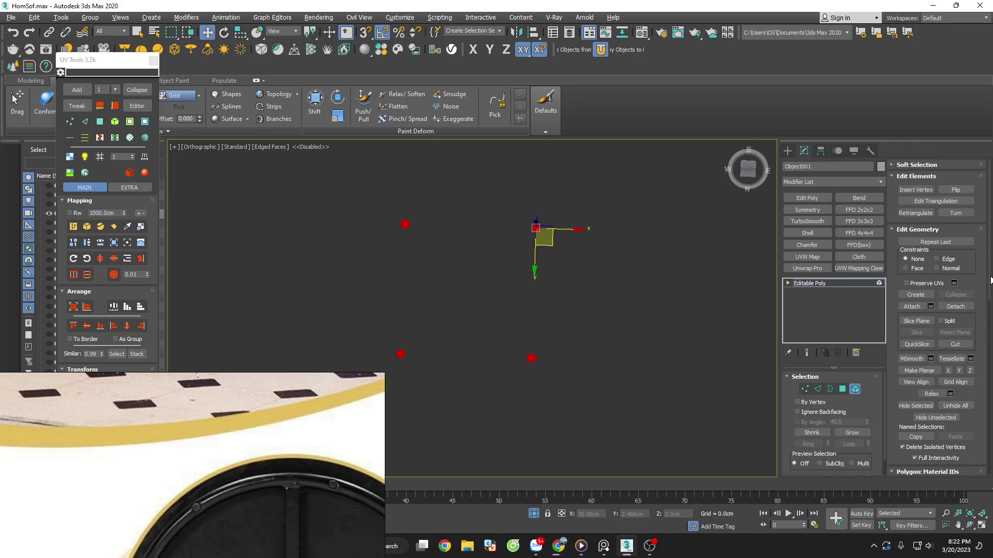
drag(991, 280, 990, 361)
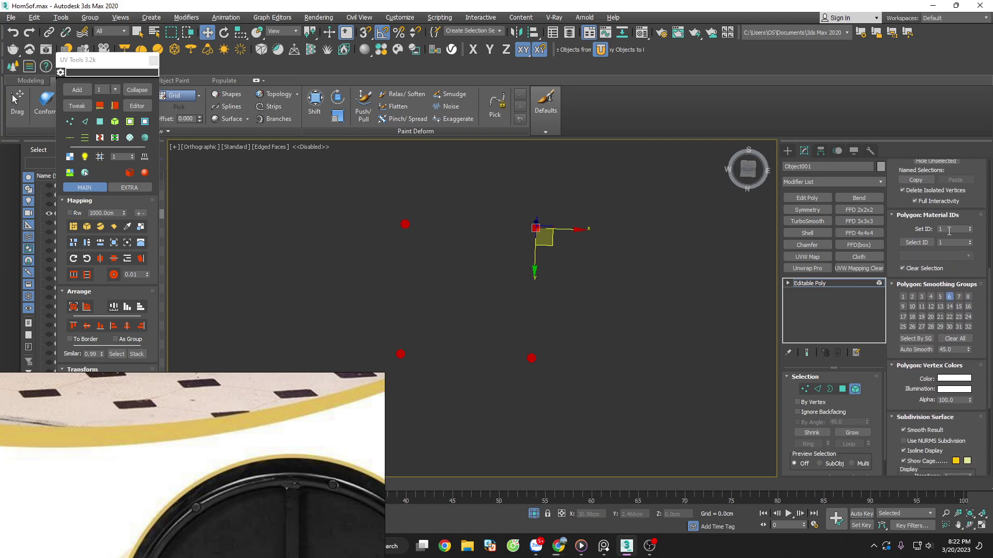
double_click(949, 231)
click(525, 256)
click(535, 228)
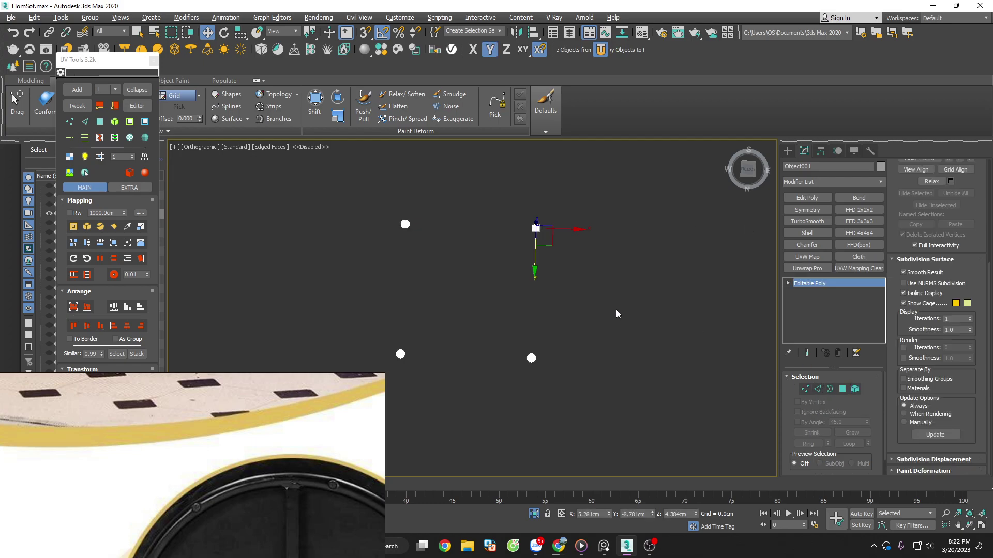
click(533, 513)
Select the swivel base parts, excluding the seat cushion and a bolt, and isolate them.
key(f)
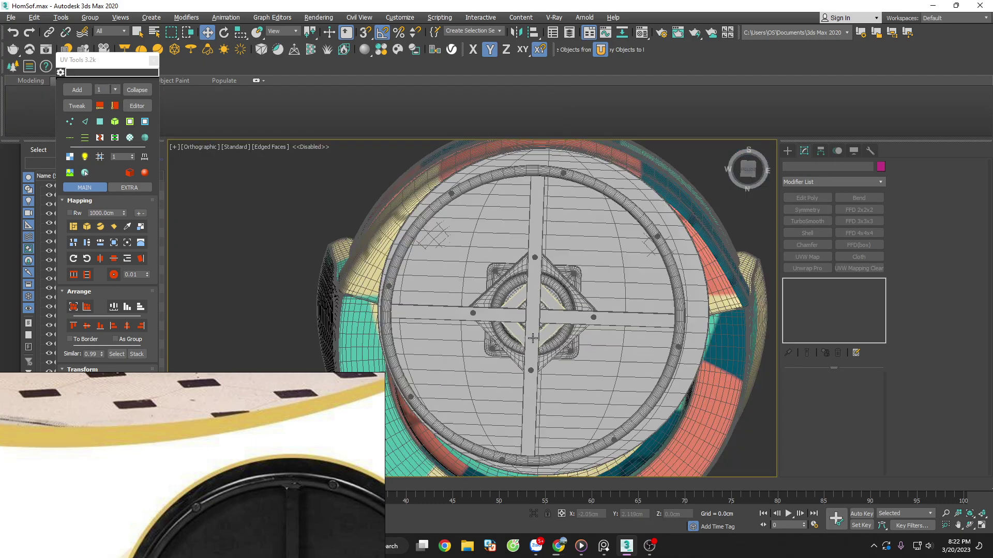
scroll(601, 369, down, 5)
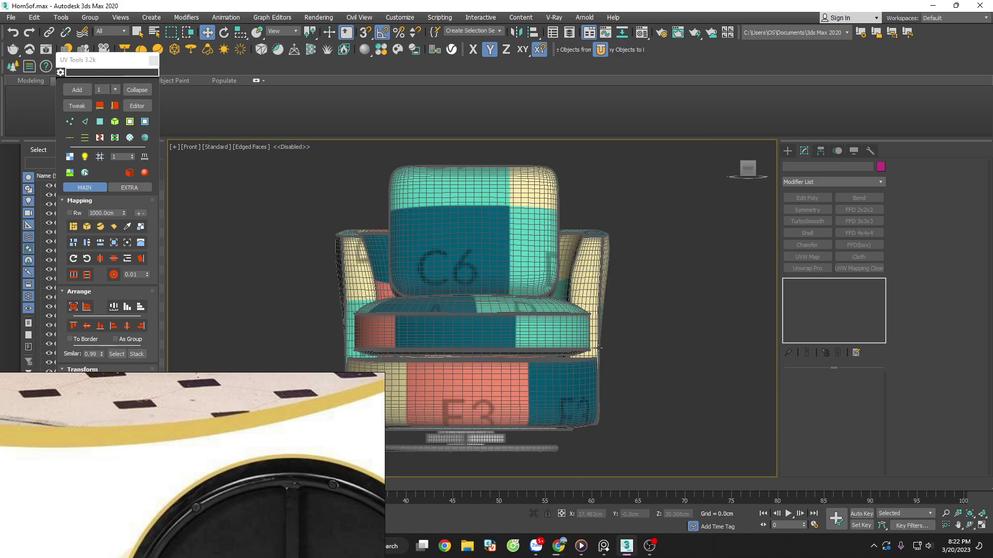
scroll(658, 395, up, 3)
drag(570, 371, 319, 276)
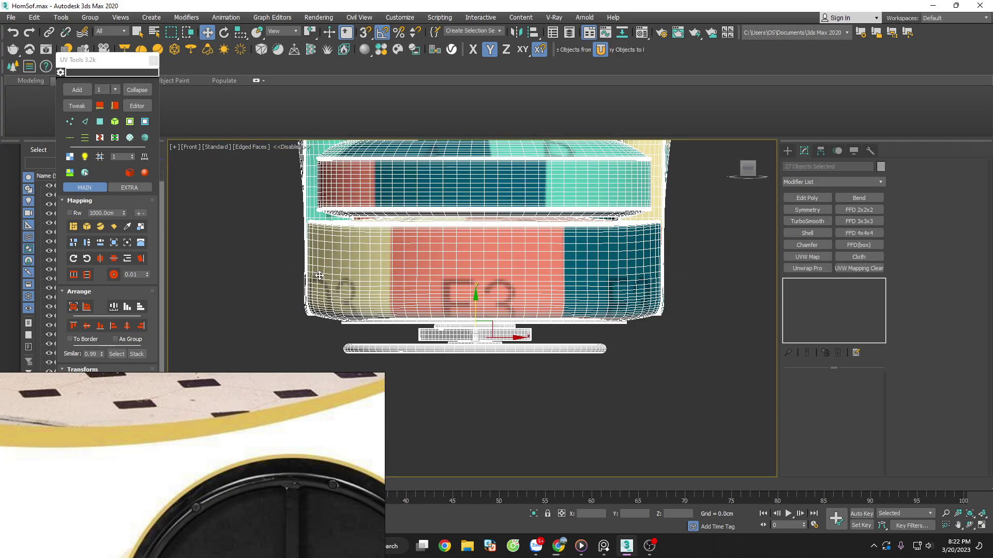
alt+click(665, 284)
alt+middle_drag(638, 286, 509, 311)
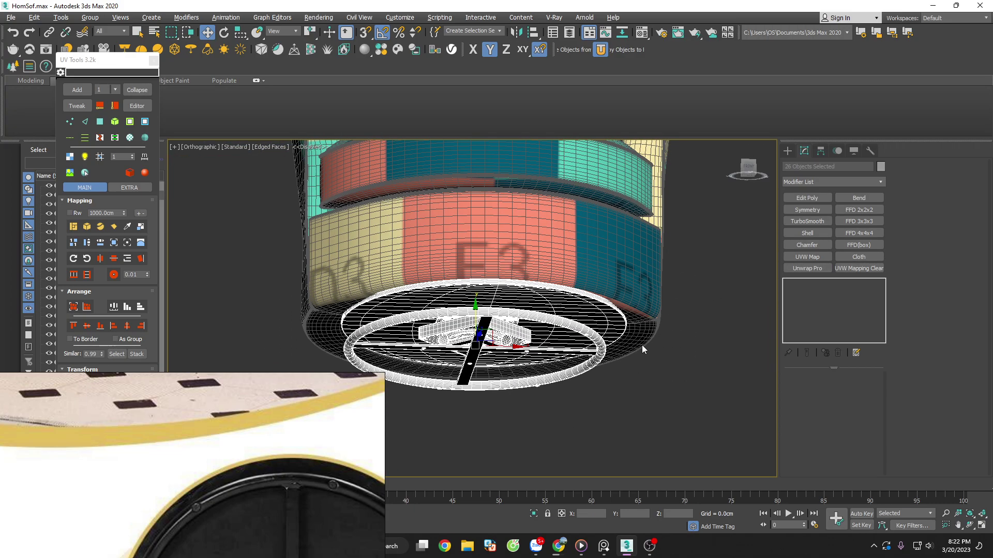
scroll(509, 310, up, 5)
alt+click(532, 327)
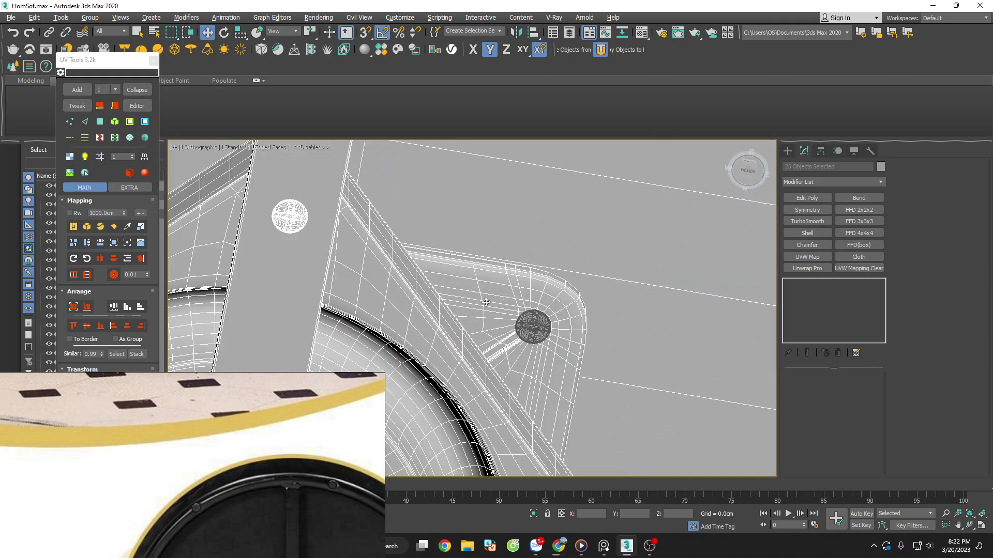
scroll(529, 329, down, 6)
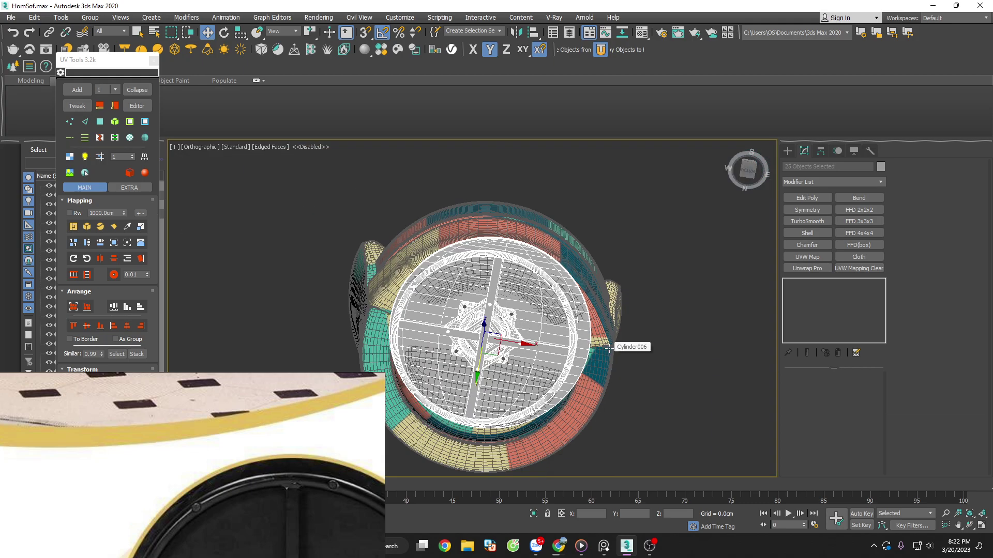
key(alt+q)
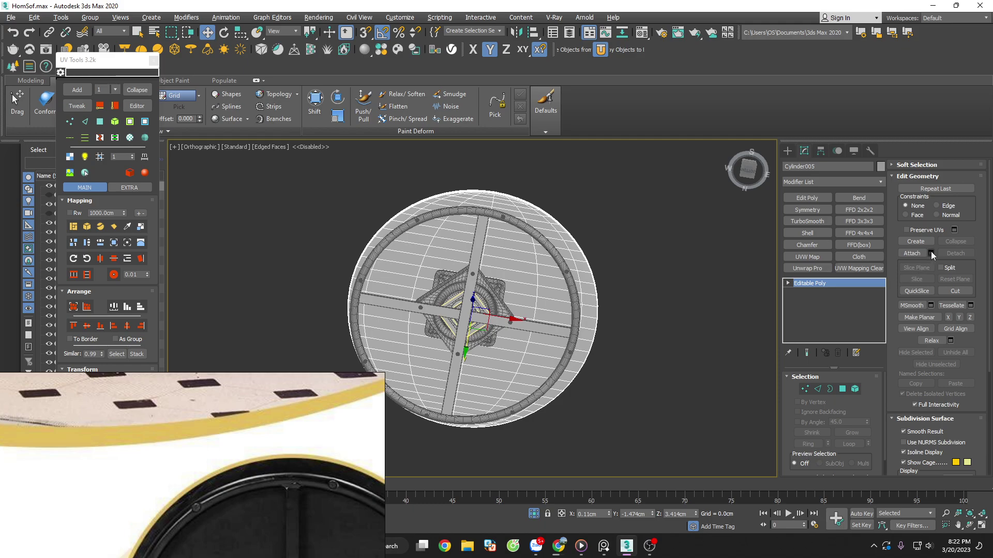
Attach all listed base parts to Cylinder005 and check the combined mesh's elements.
click(930, 253)
key(ctrl+a)
click(165, 289)
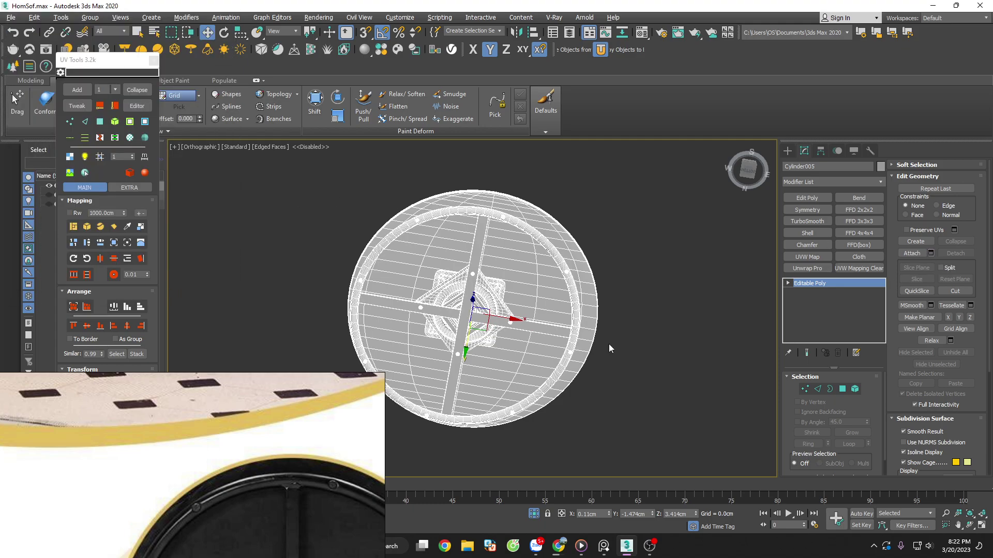
click(855, 389)
key(ctrl+a)
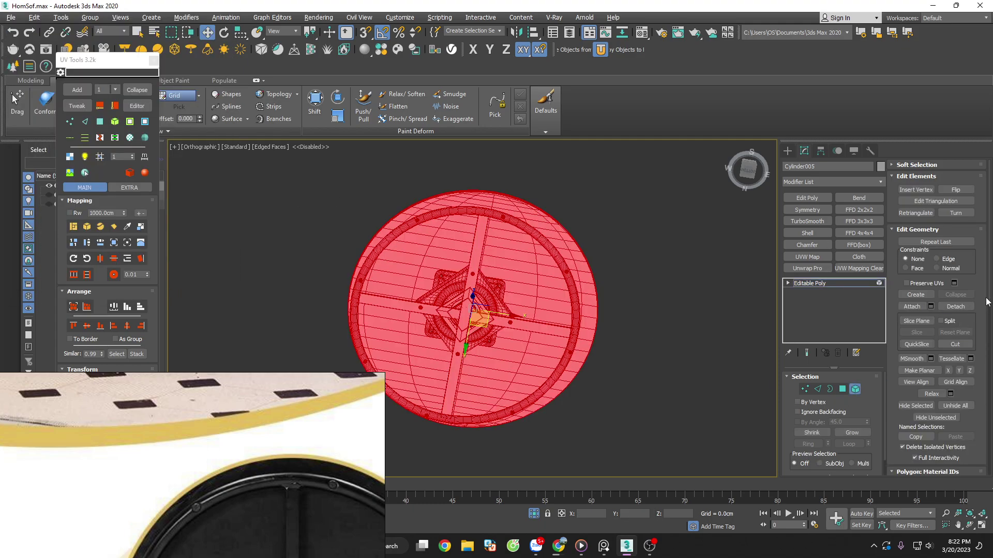
drag(987, 305, 990, 377)
scroll(990, 377, down, 2)
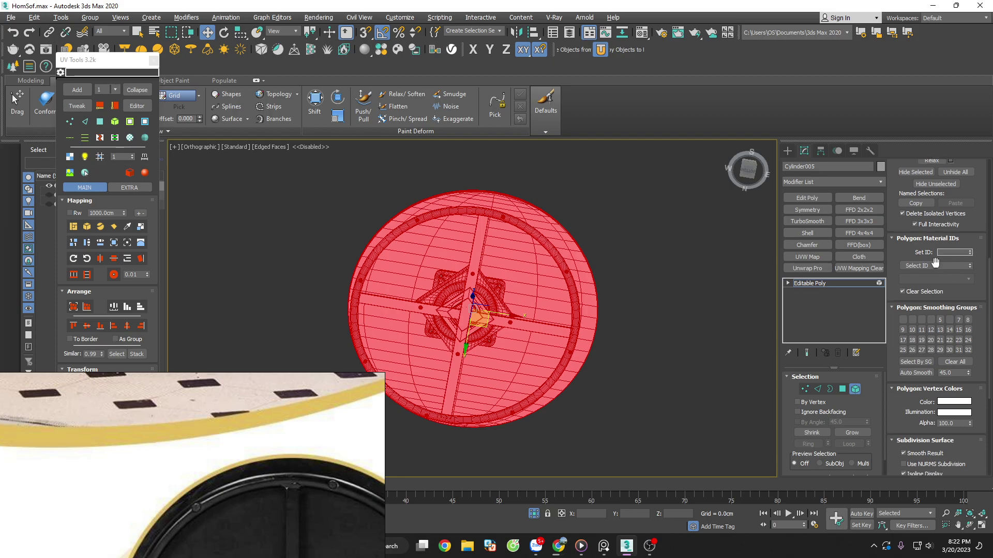
click(674, 346)
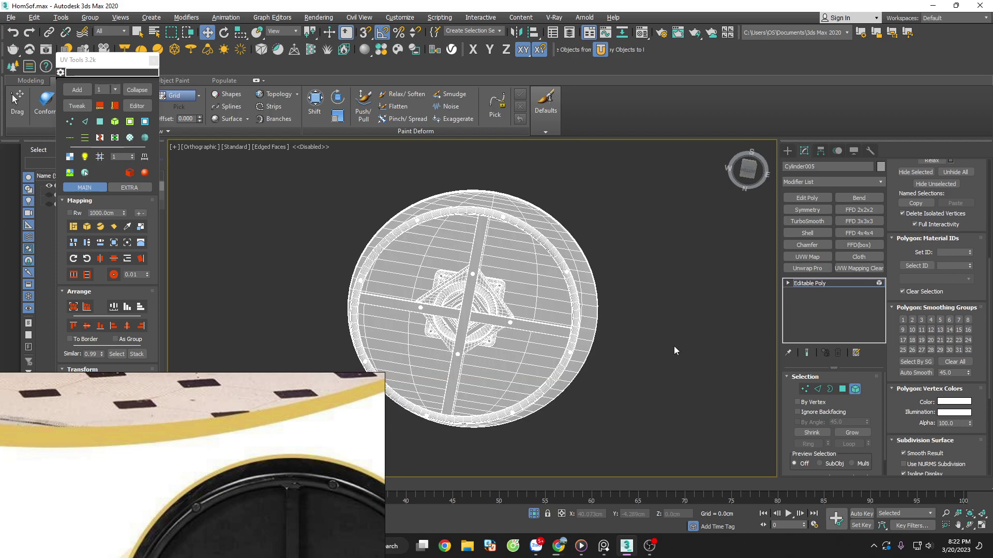
click(854, 389)
alt+middle_drag(639, 341, 650, 405)
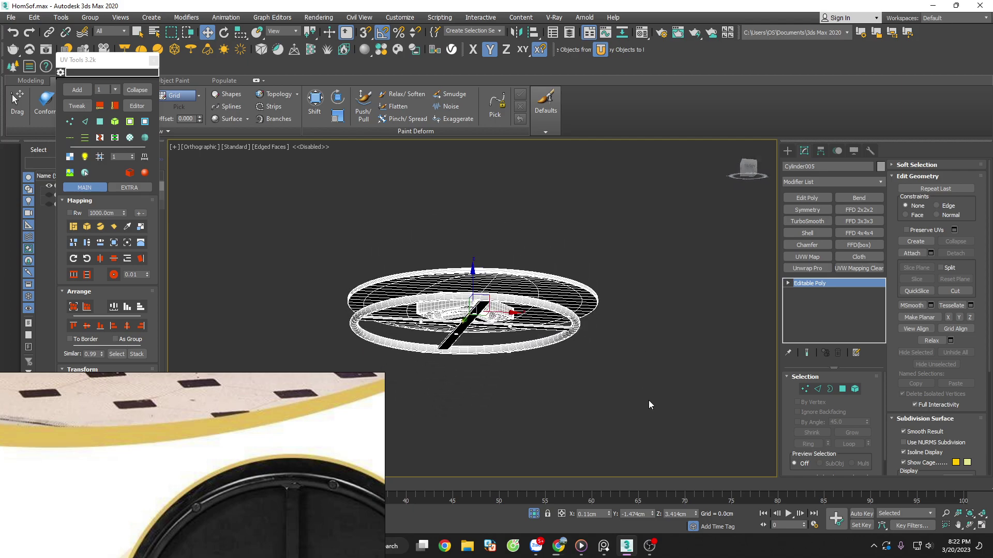
Exit isolation in Front view, close UV Tools, and check the HomSof project folder.
key(f)
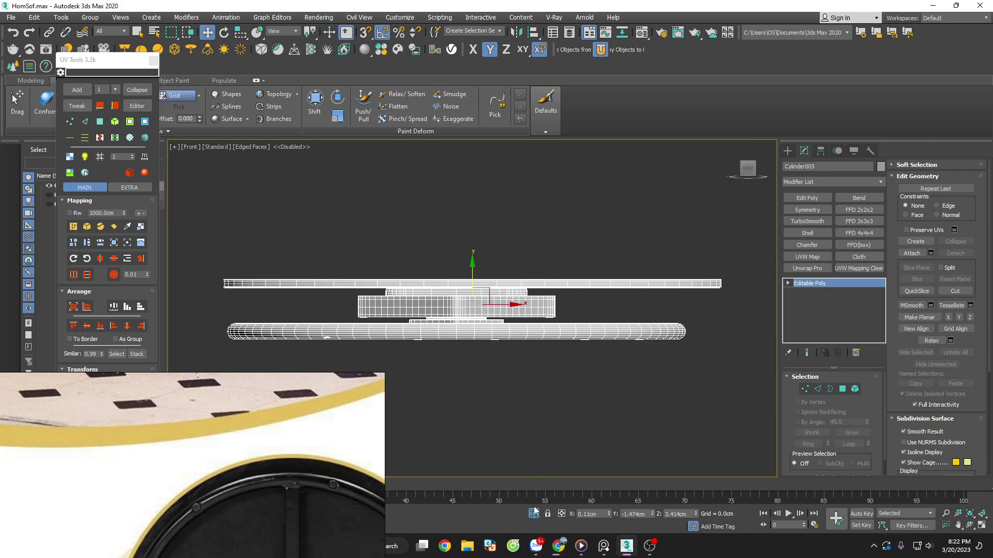
click(533, 513)
click(641, 385)
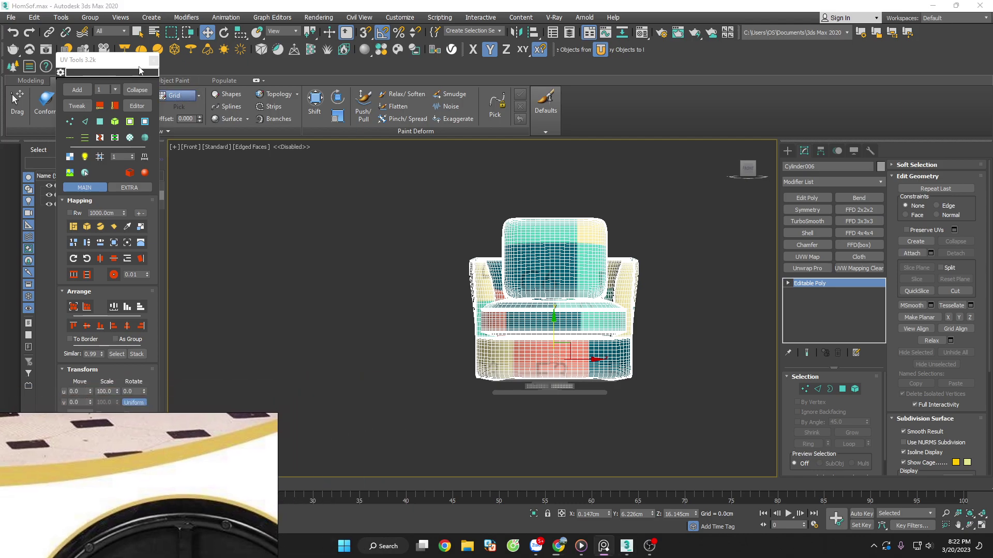
click(153, 60)
click(370, 277)
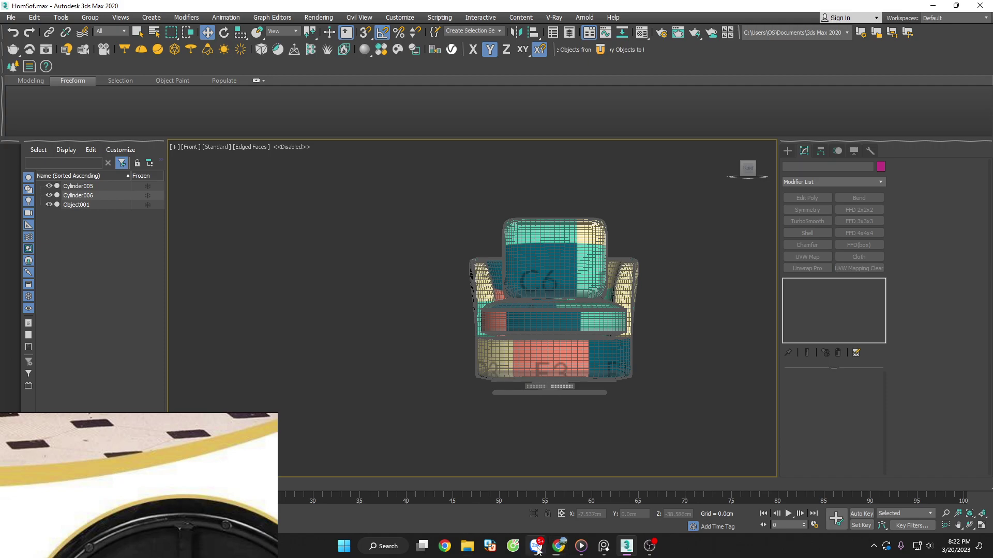
click(467, 546)
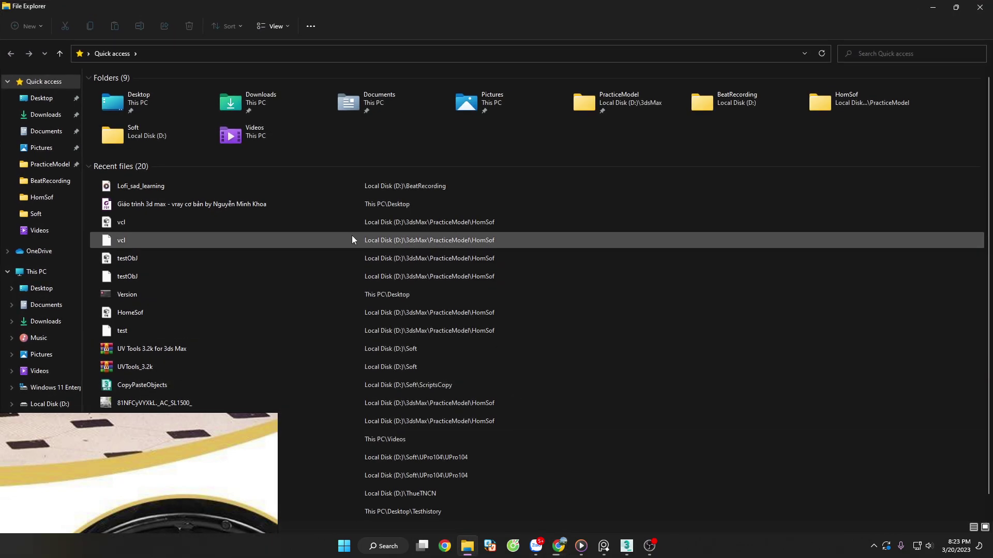
click(46, 197)
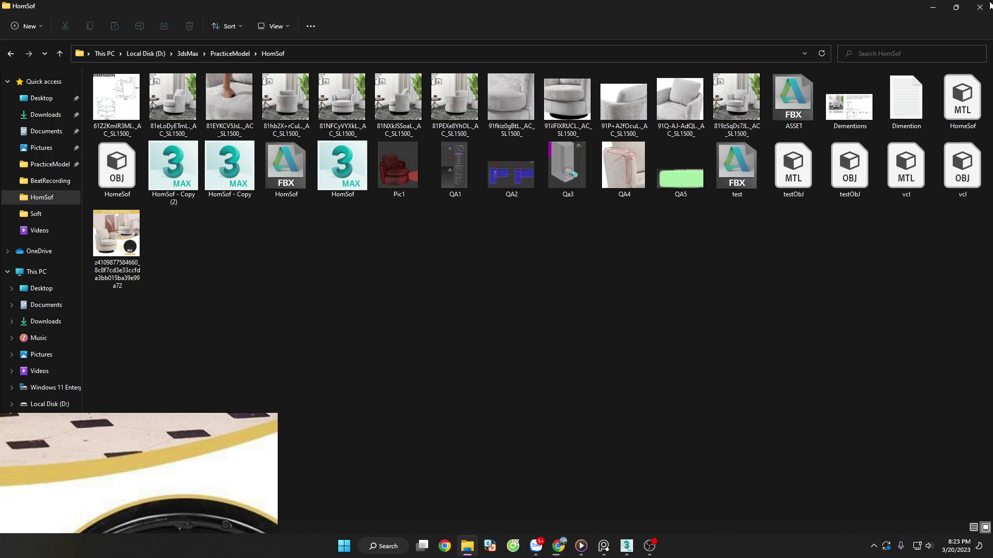
key(alt+Tab)
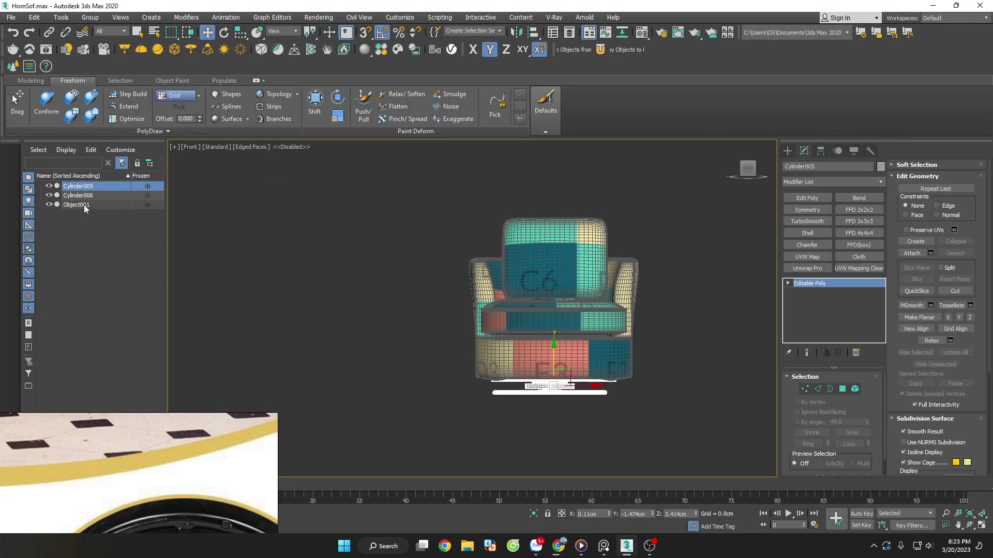
Rename Cylinder006 to ASSET_1 and Cylinder005 to ASSET_3 in the Scene Explorer.
click(84, 204)
double_click(76, 195)
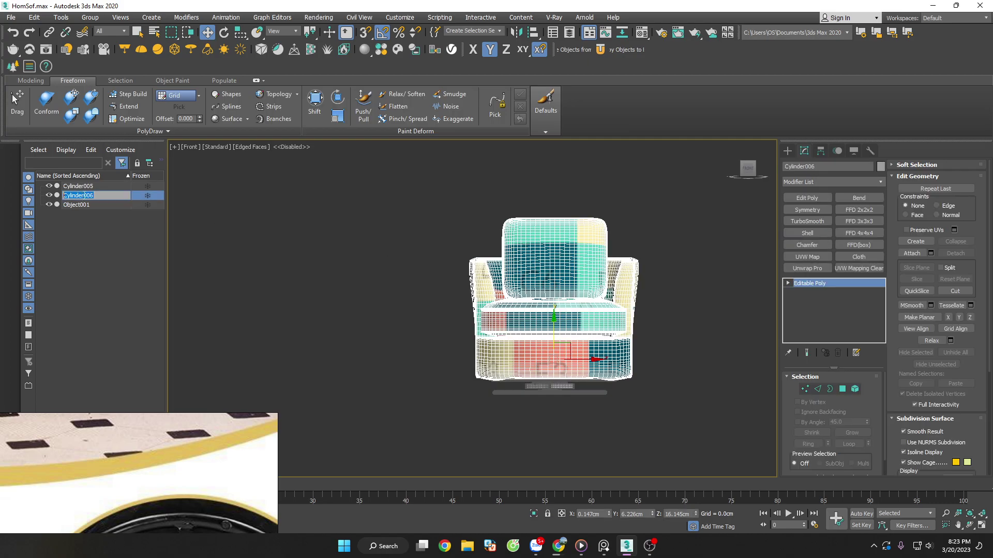
text(ASSET_1)
key(Return)
click(93, 217)
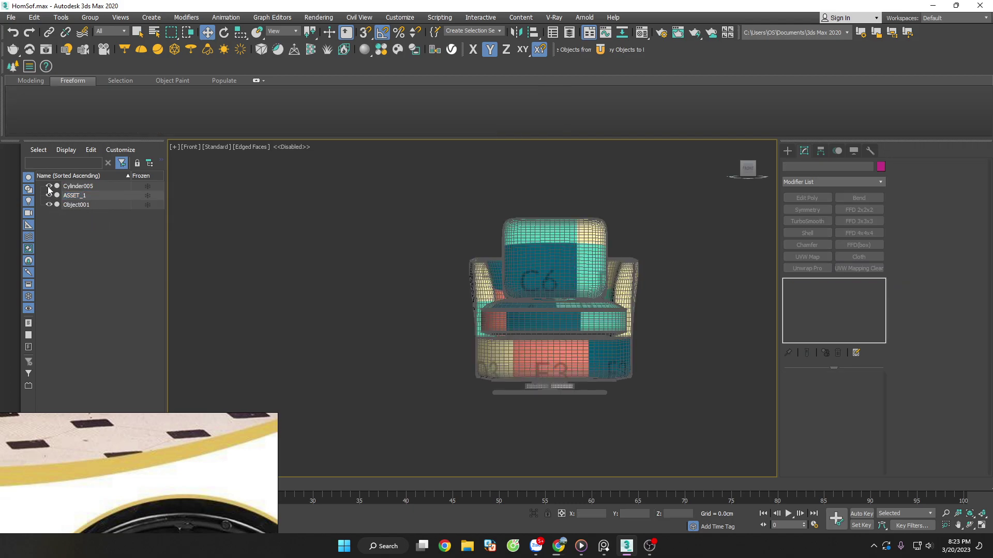
click(74, 187)
click(78, 187)
text(ASSET_1)
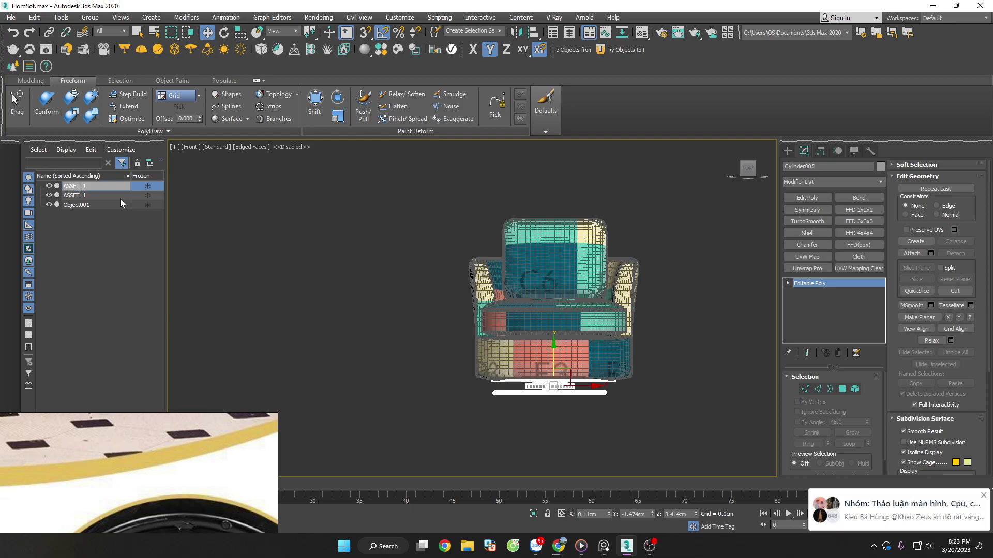
key(BackSpace)
text(3)
key(Return)
Rename Object001 to ASSET_2.
click(86, 205)
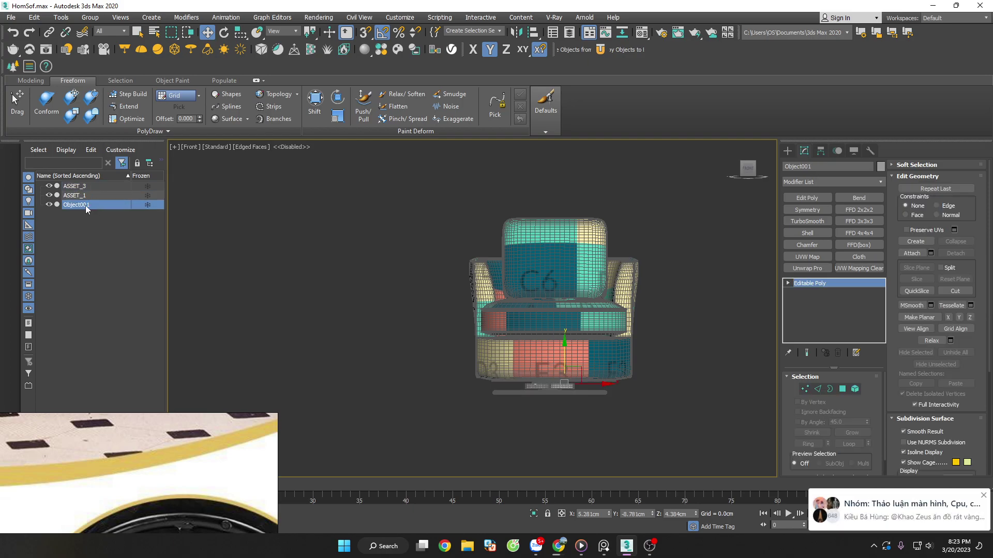
click(85, 206)
text(ASSET_1)
key(BackSpace)
text(2)
click(120, 218)
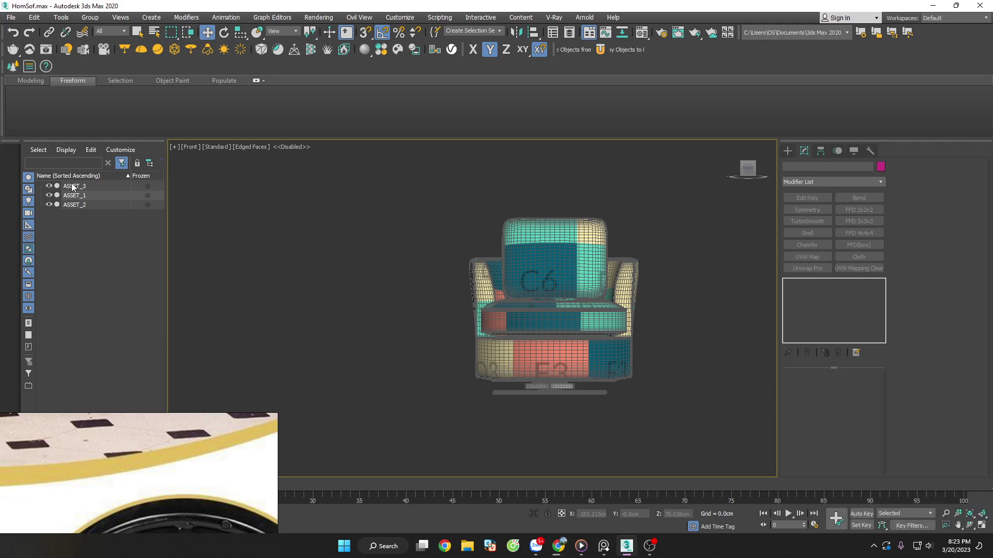
Select all three renamed parts and group them as ASSET.
drag(387, 179, 734, 469)
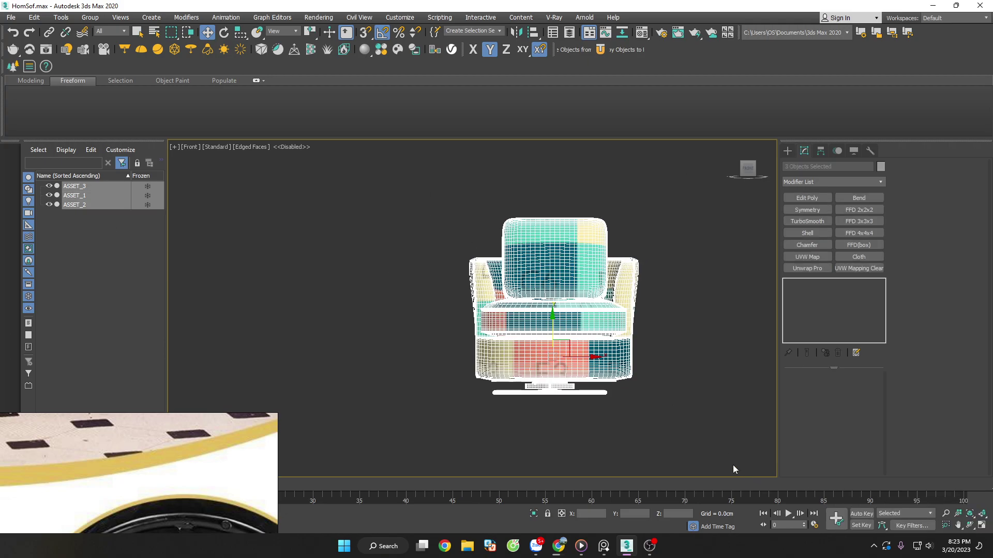
click(90, 17)
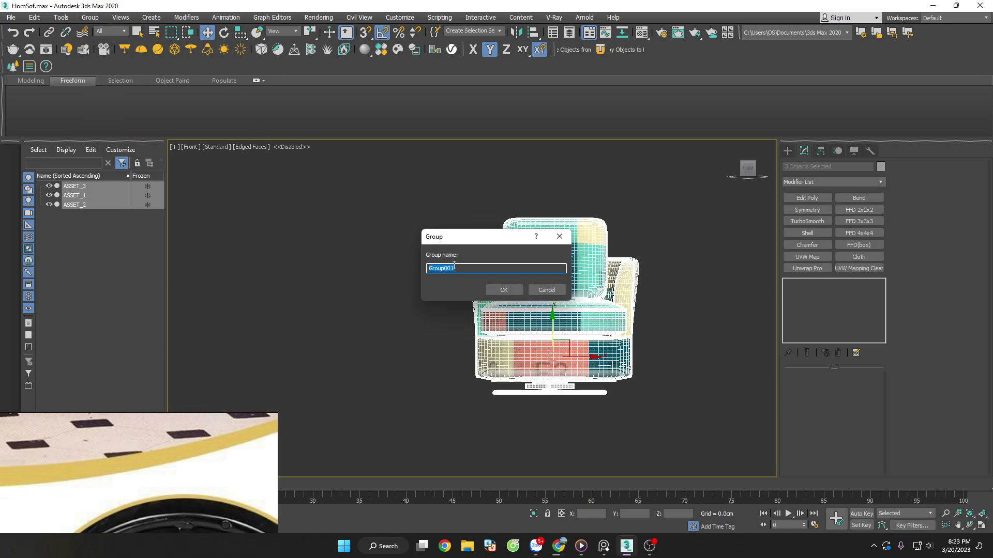
text(A)
text(DD)
key(Return)
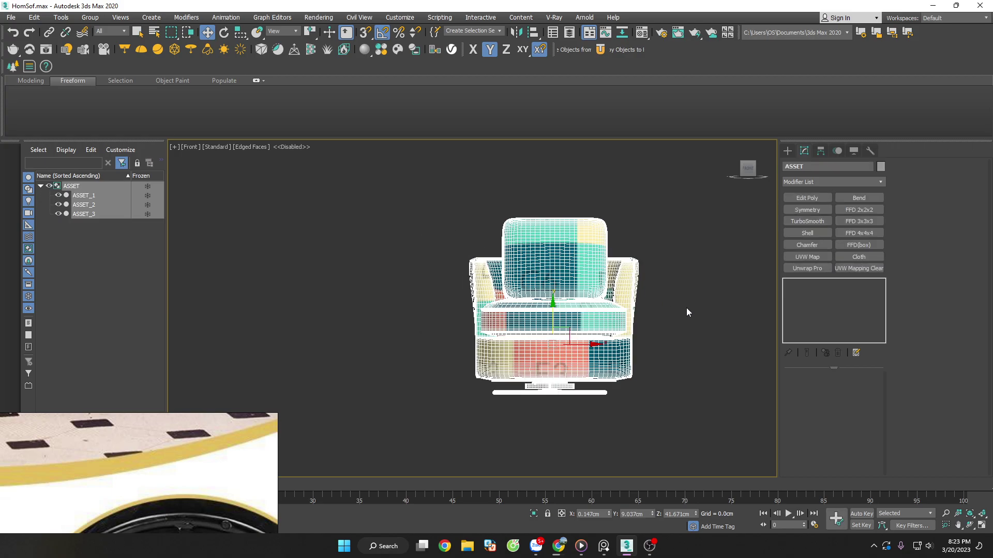
Turn on Affect Pivot Only for the ASSET group and center its pivot on the chair.
click(820, 150)
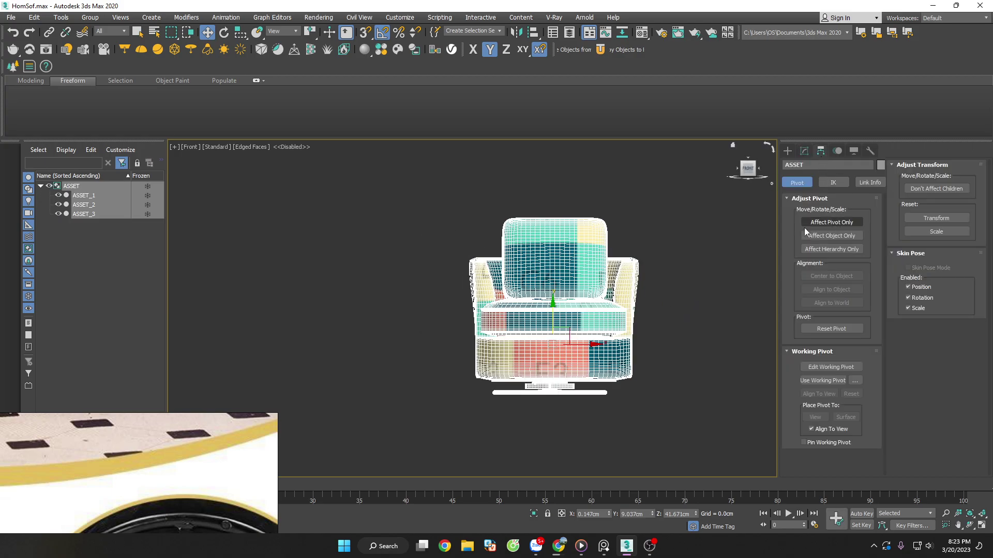
click(825, 222)
click(840, 274)
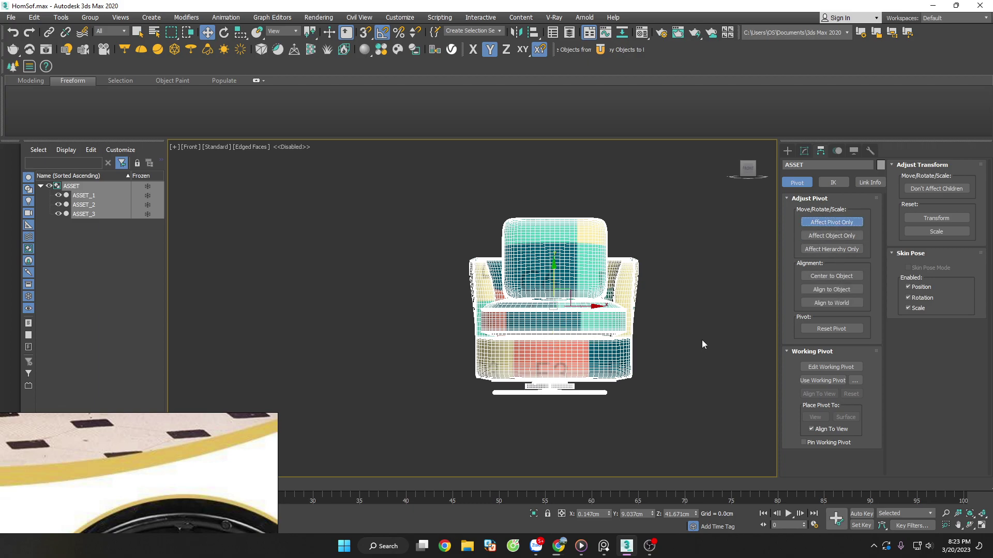
key(Insert)
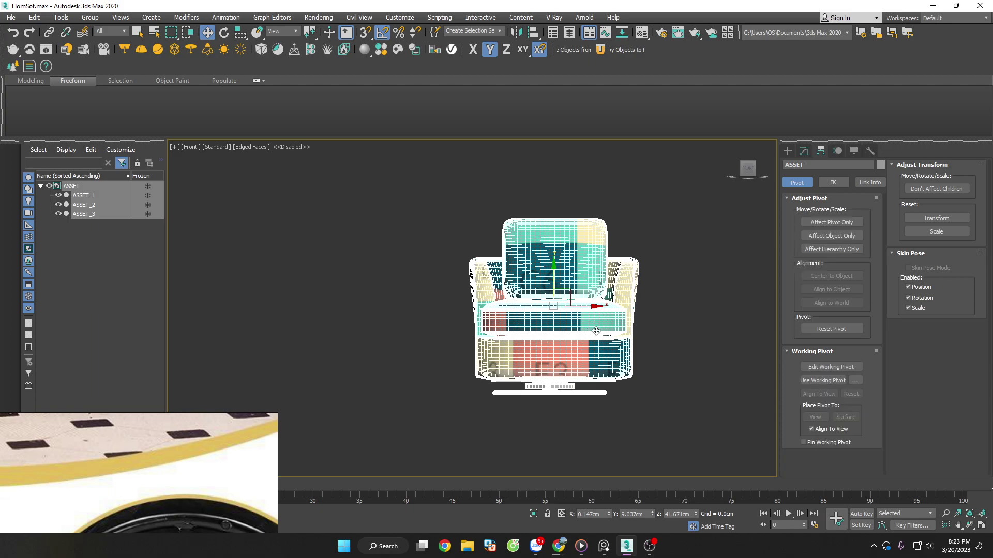
scroll(592, 329, up, 4)
scroll(641, 280, down, 2)
click(822, 222)
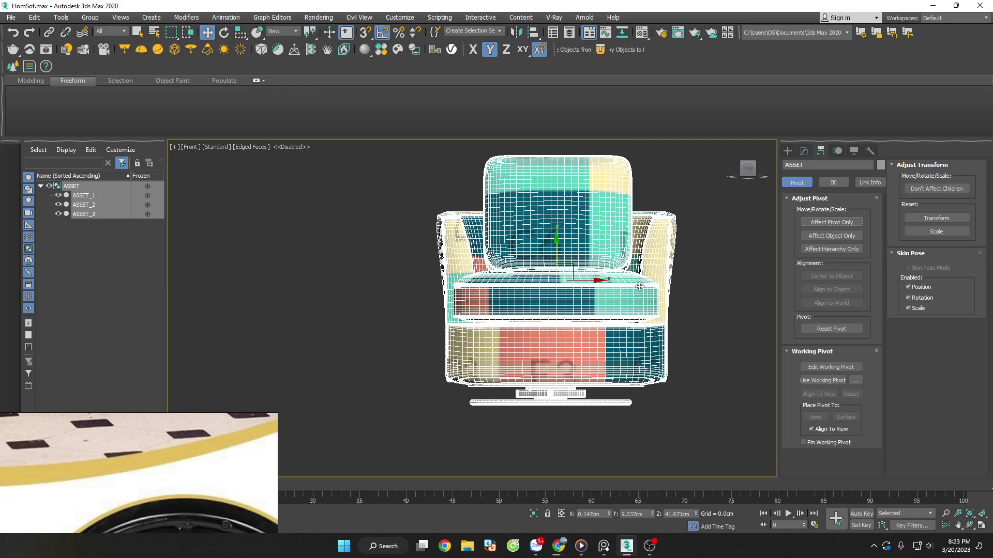
scroll(639, 286, up, 2)
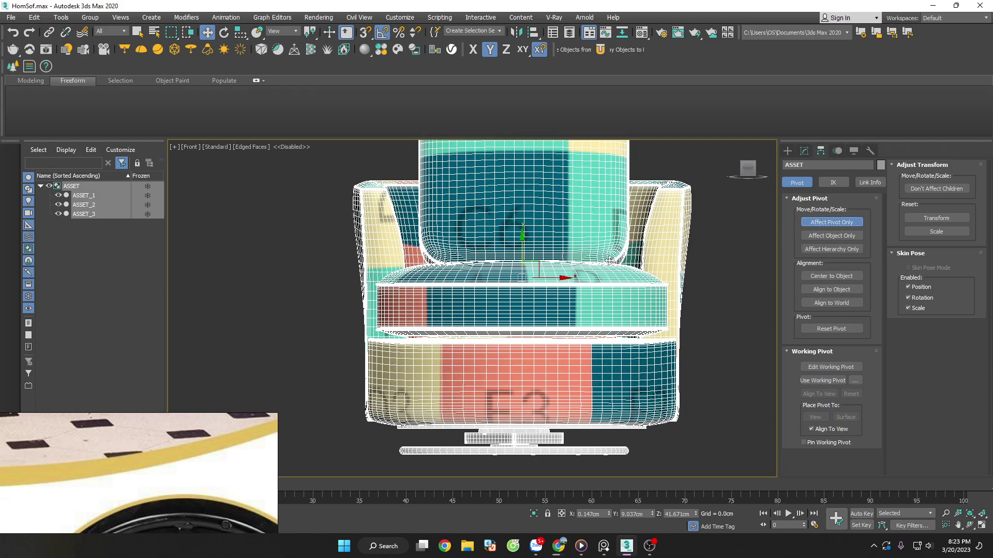
Reselect the ASSET group and frame the chair's base in the Front view.
alt+middle_drag(712, 264, 640, 337)
click(640, 341)
scroll(621, 323, up, 3)
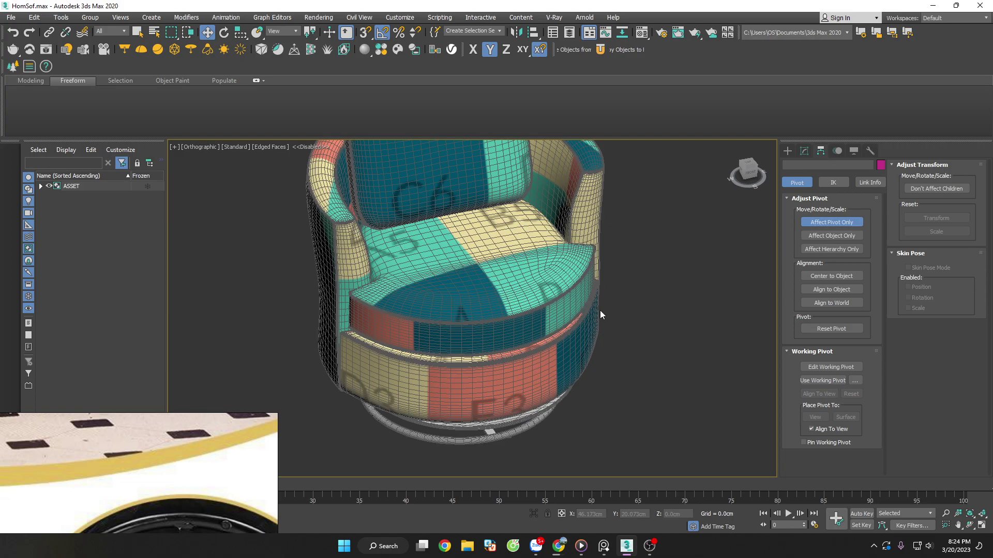
click(600, 310)
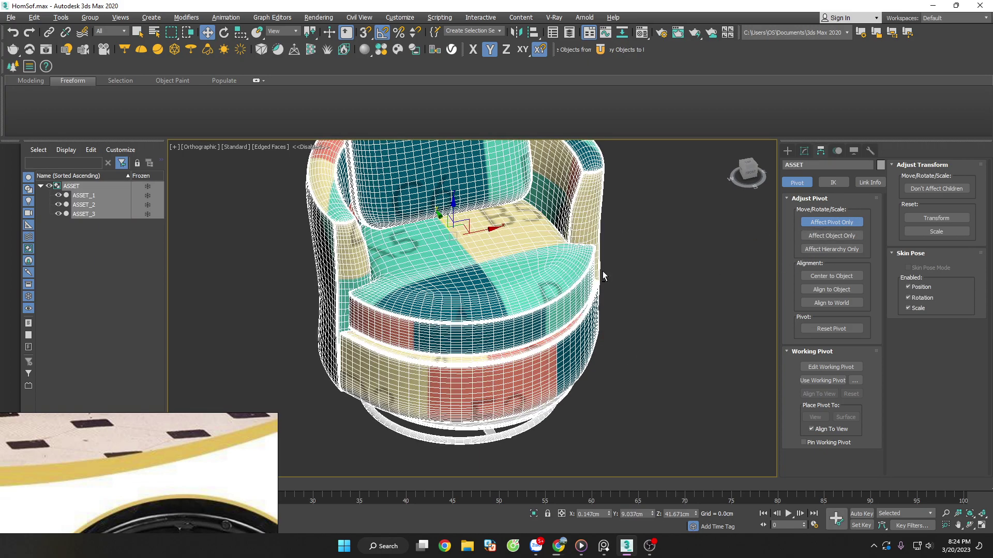
key(f)
middle_drag(518, 278, 518, 195)
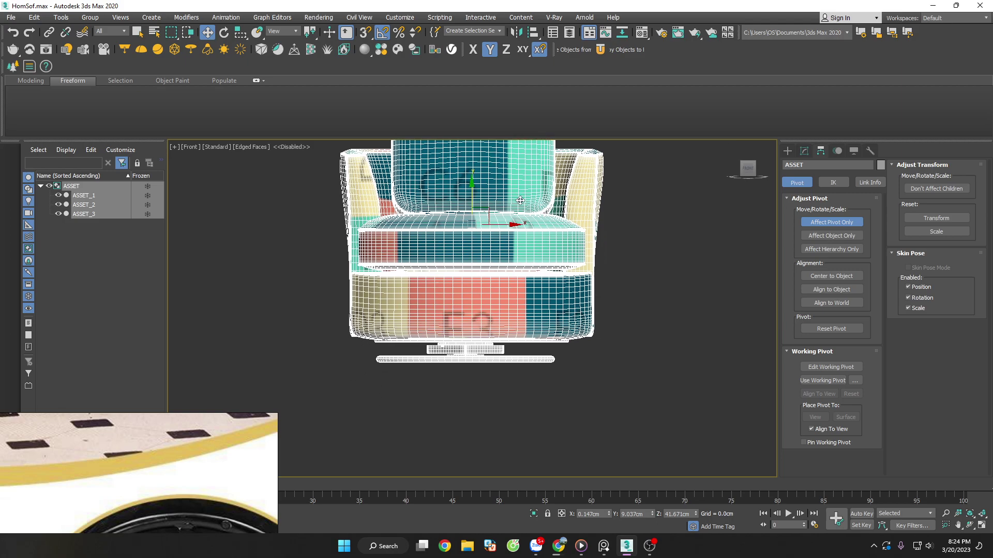
With snapping on, drag the pivot down to the bottom of the swivel base.
drag(518, 195, 531, 343)
scroll(468, 381, up, 5)
scroll(486, 362, up, 3)
drag(488, 382, 577, 328)
key(s)
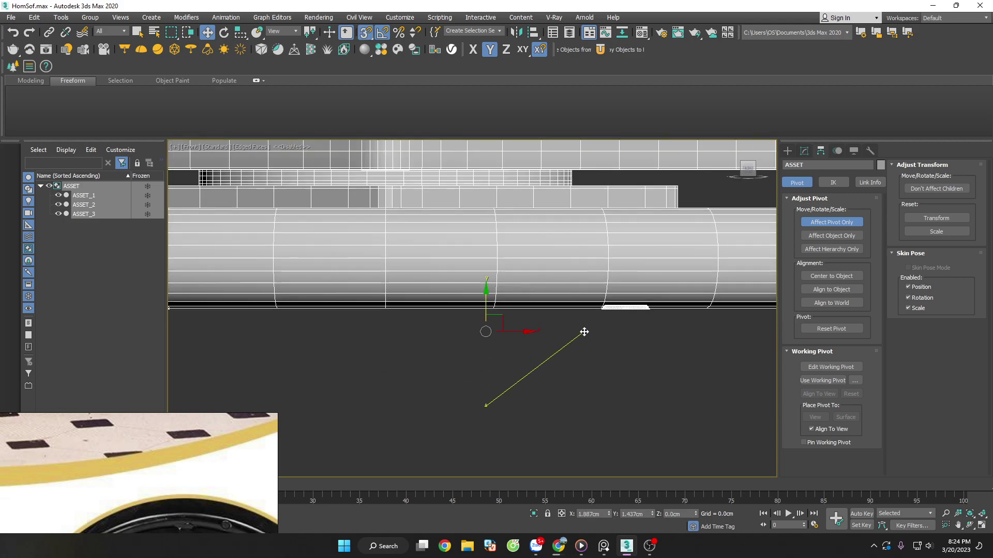
scroll(651, 300, up, 4)
scroll(586, 341, down, 3)
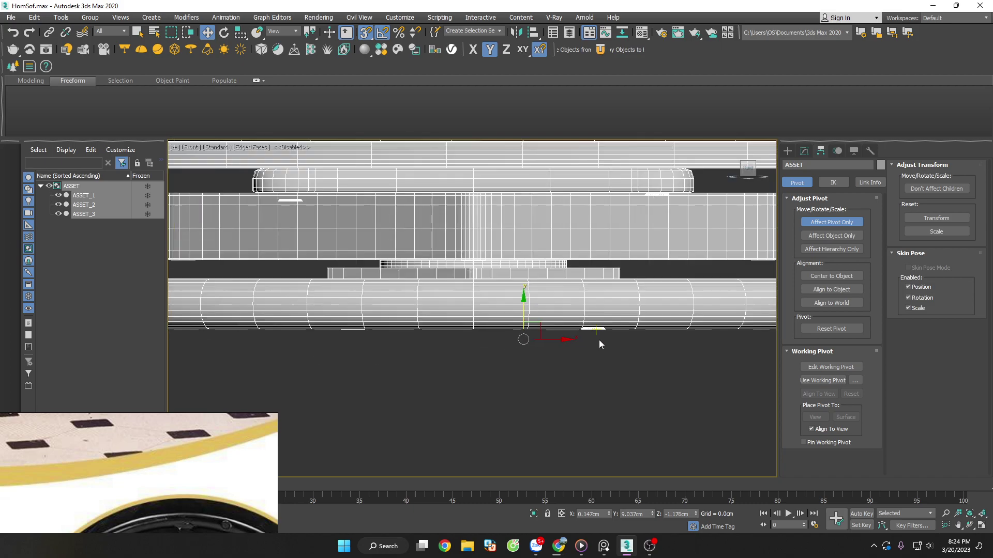
scroll(290, 342, down, 3)
scroll(331, 310, up, 4)
scroll(352, 299, down, 3)
scroll(352, 299, down, 3)
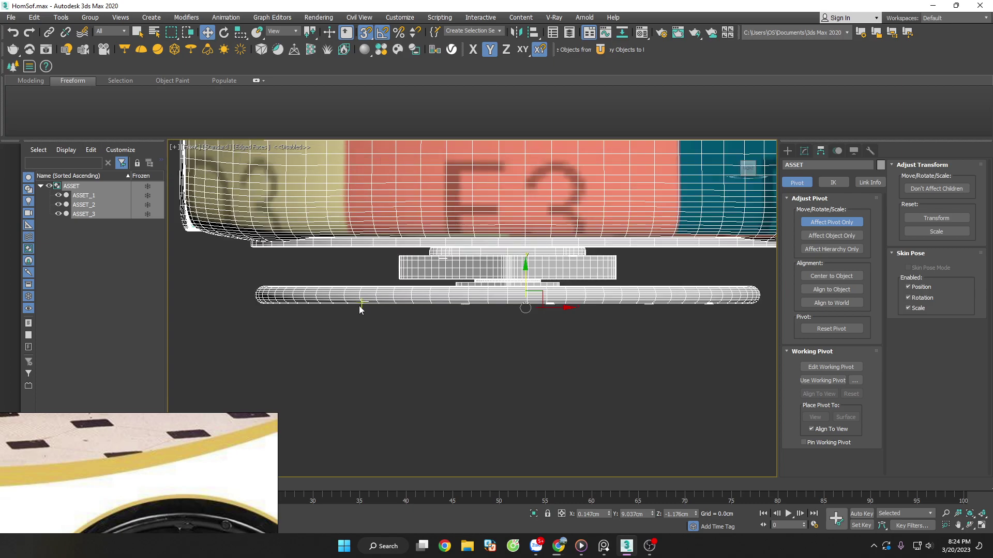
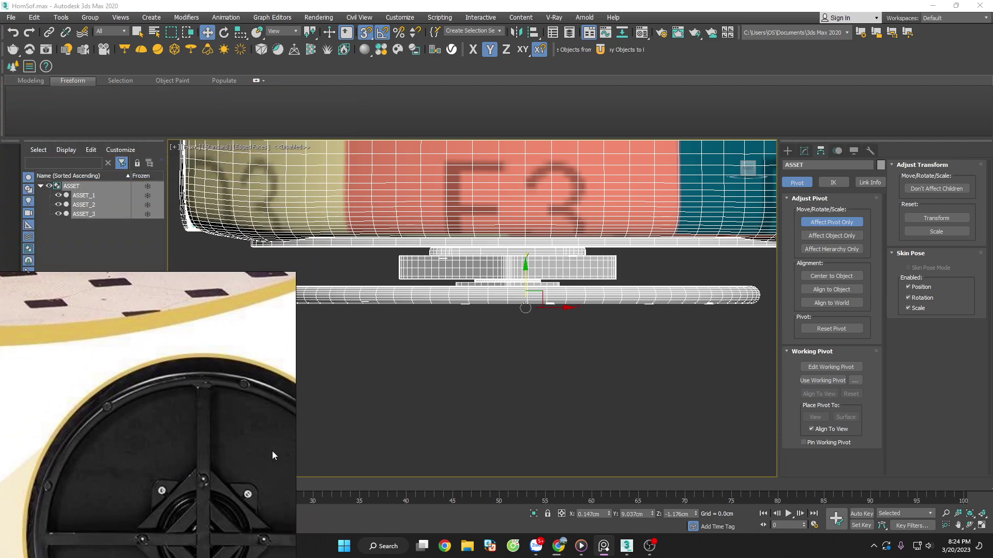
Turn off Affect Pivot Only and select the ASSET group.
click(844, 225)
click(681, 331)
scroll(734, 309, up, 3)
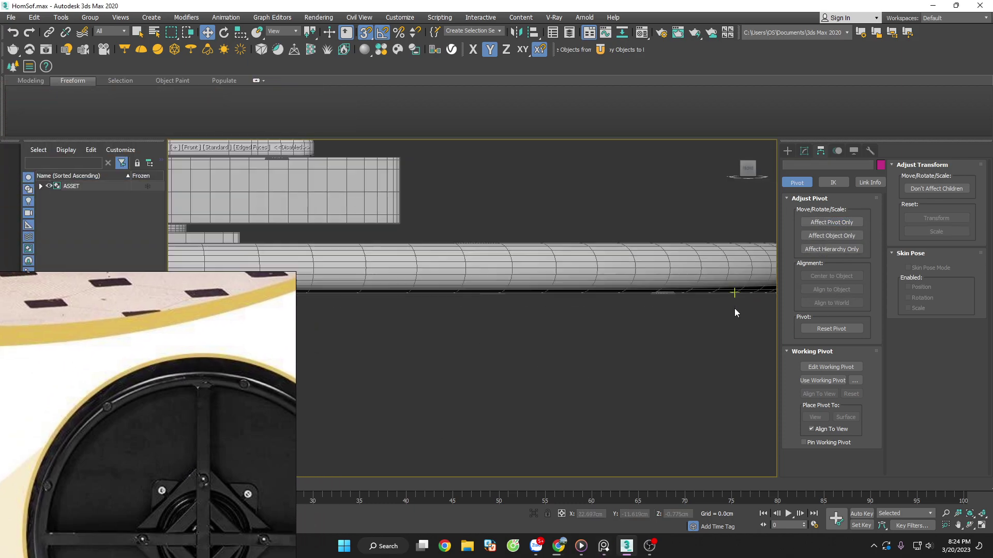
scroll(689, 276, up, 2)
click(690, 277)
scroll(693, 274, down, 3)
scroll(507, 277, up, 2)
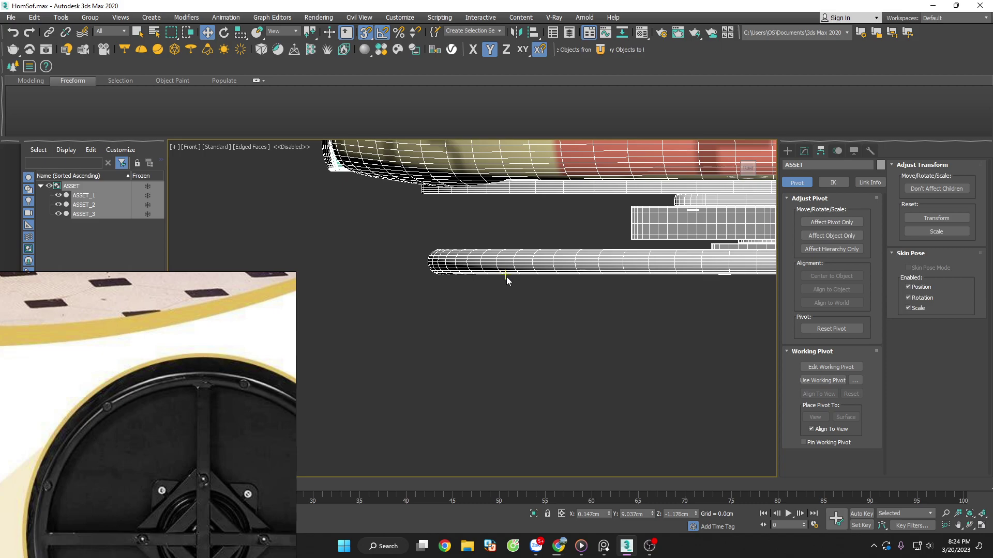
scroll(526, 282, up, 1)
scroll(574, 288, down, 2)
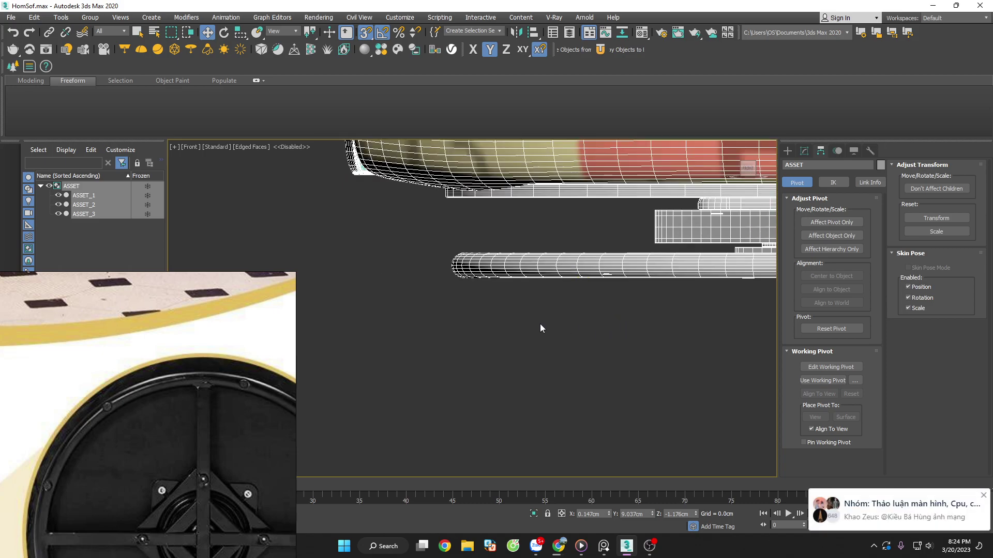
scroll(478, 321, down, 1)
scroll(609, 328, down, 2)
click(615, 310)
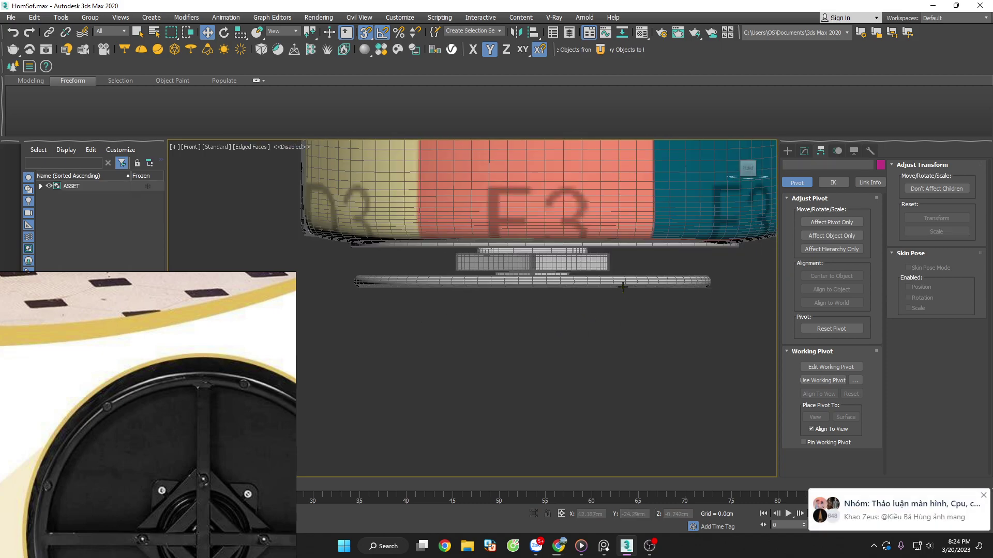
click(623, 287)
Ungroup ASSET into ASSET_1, ASSET_2 and ASSET_3 with Group > Ungroup.
click(804, 151)
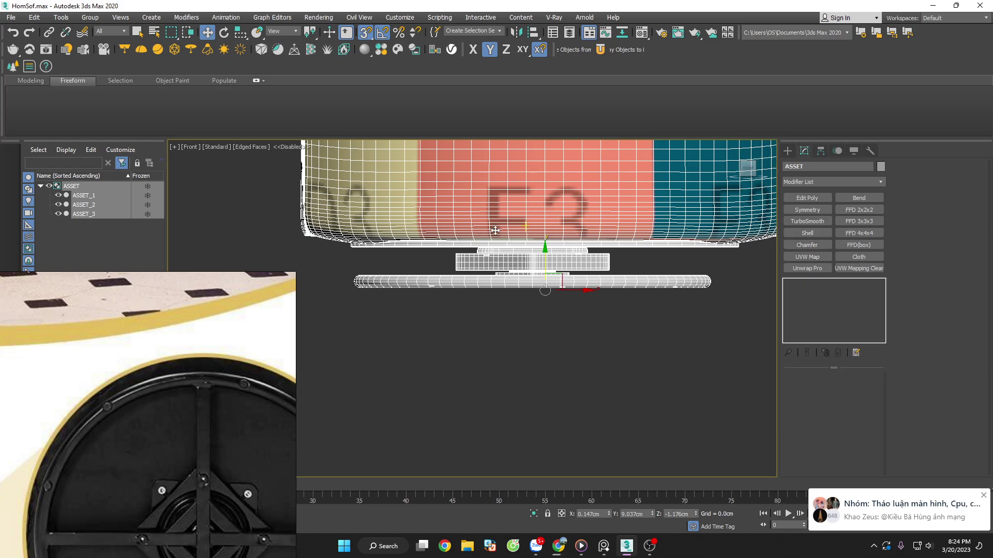
key(ctrl+z)
key(ctrl+y)
click(89, 18)
click(104, 48)
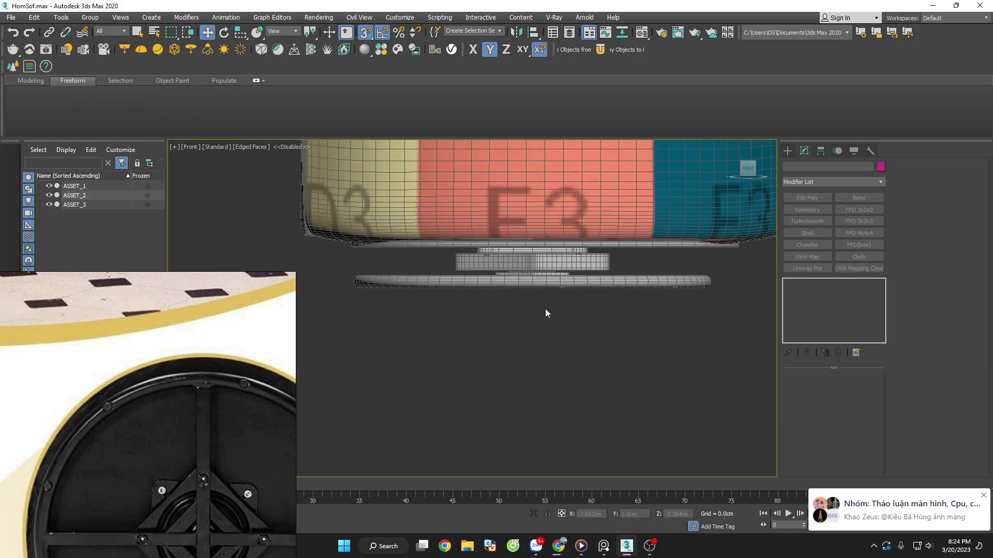
Select ASSET_3 in Element mode and move the bottom-ring pieces down along Y.
click(572, 283)
click(855, 389)
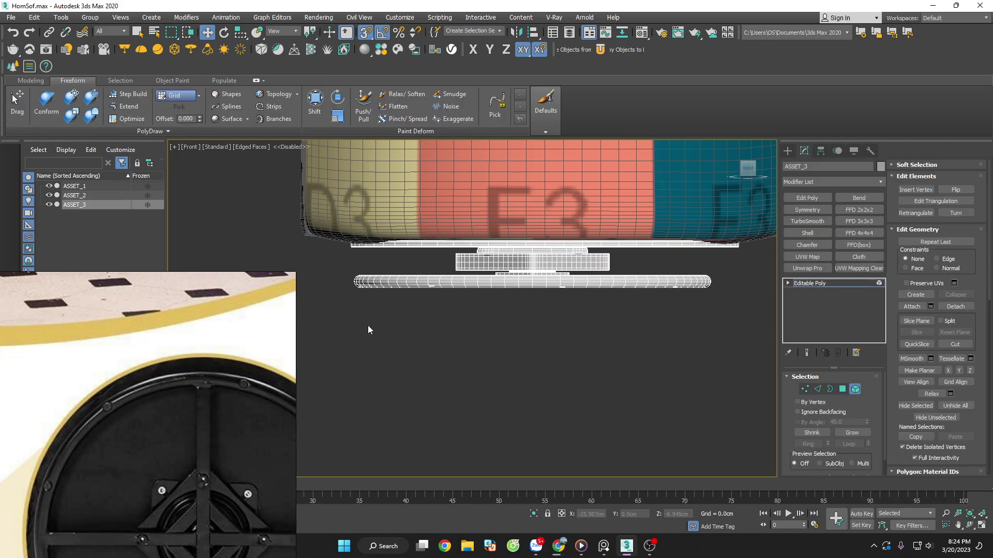
drag(317, 303, 721, 284)
scroll(656, 294, up, 2)
drag(620, 274, 631, 342)
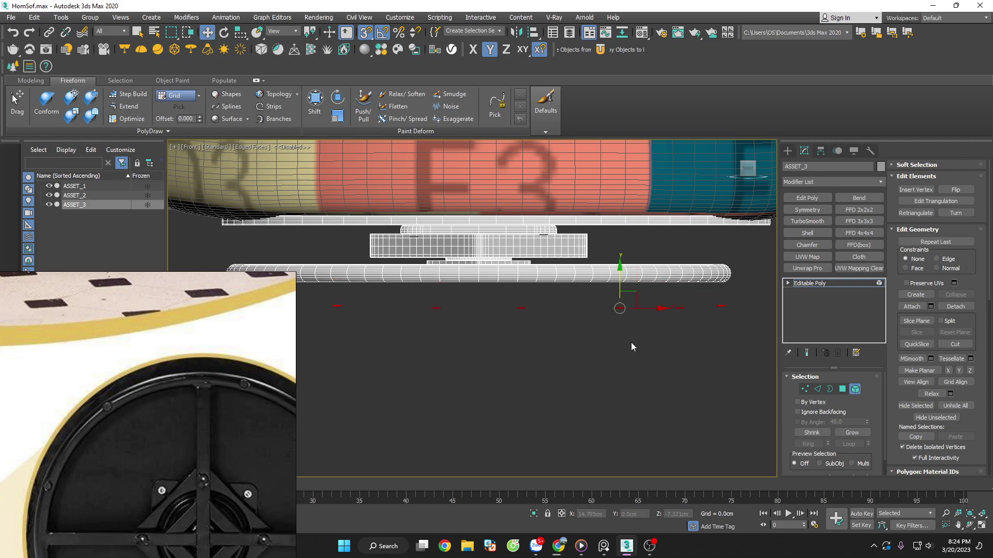
click(676, 333)
scroll(675, 333, down, 2)
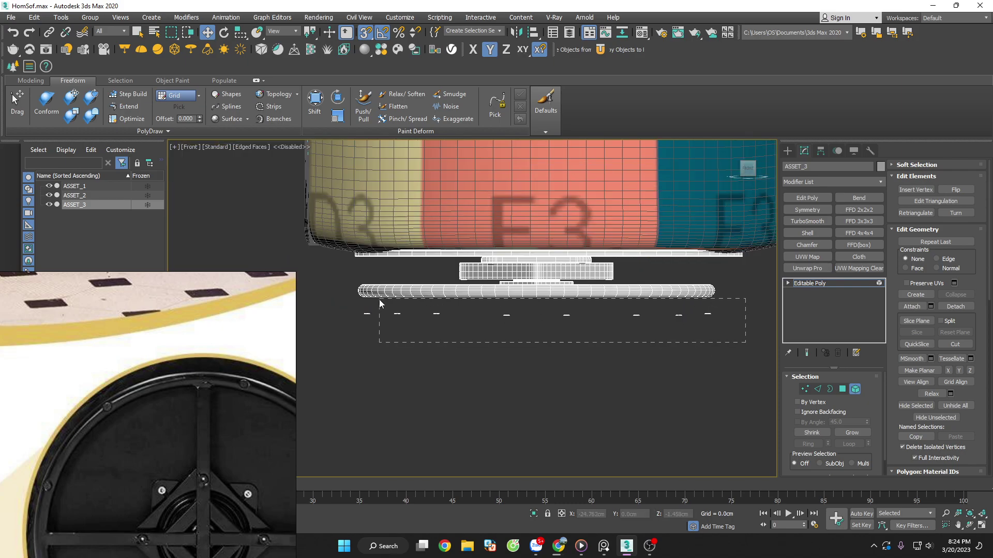
Reselect all the pads beneath the ring and, with snapping off, raise them toward it.
drag(379, 299, 348, 308)
click(568, 315)
scroll(707, 324, up, 2)
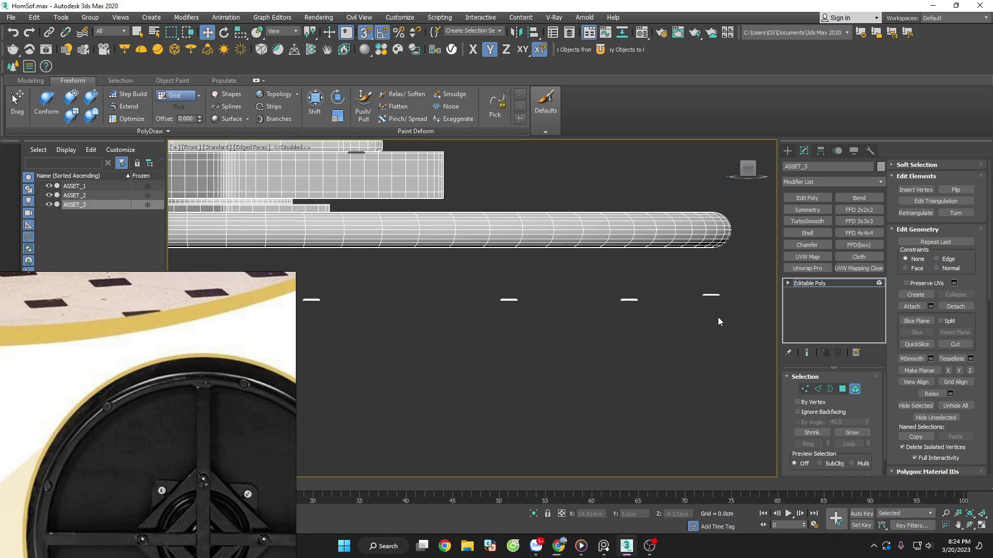
scroll(720, 320, down, 2)
scroll(727, 318, down, 1)
drag(747, 333, 362, 304)
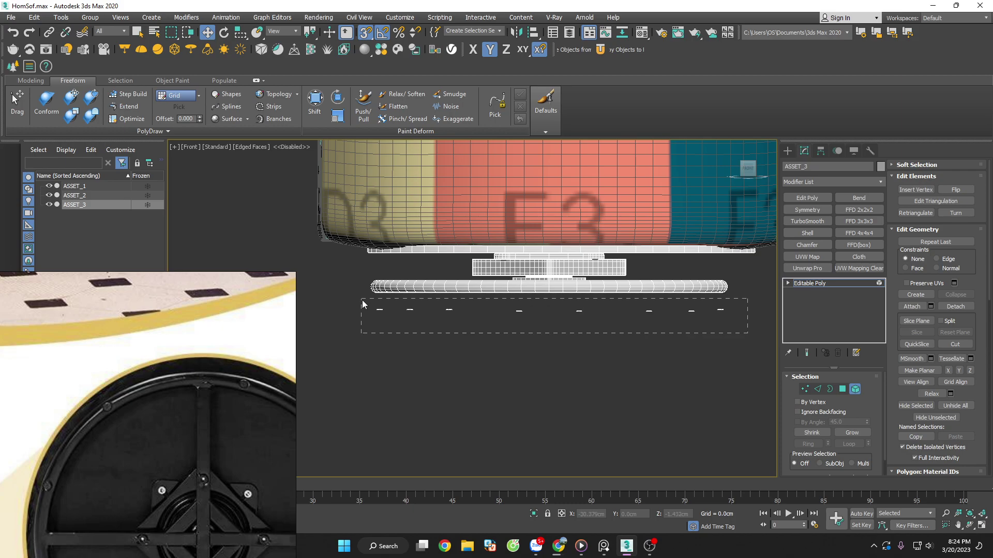
scroll(603, 309, up, 3)
key(s)
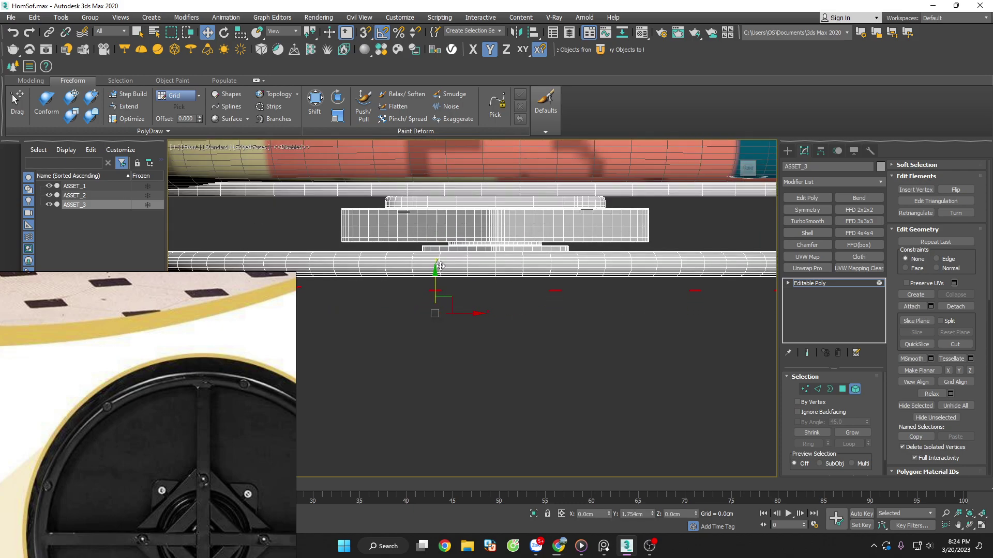
drag(439, 266, 439, 233)
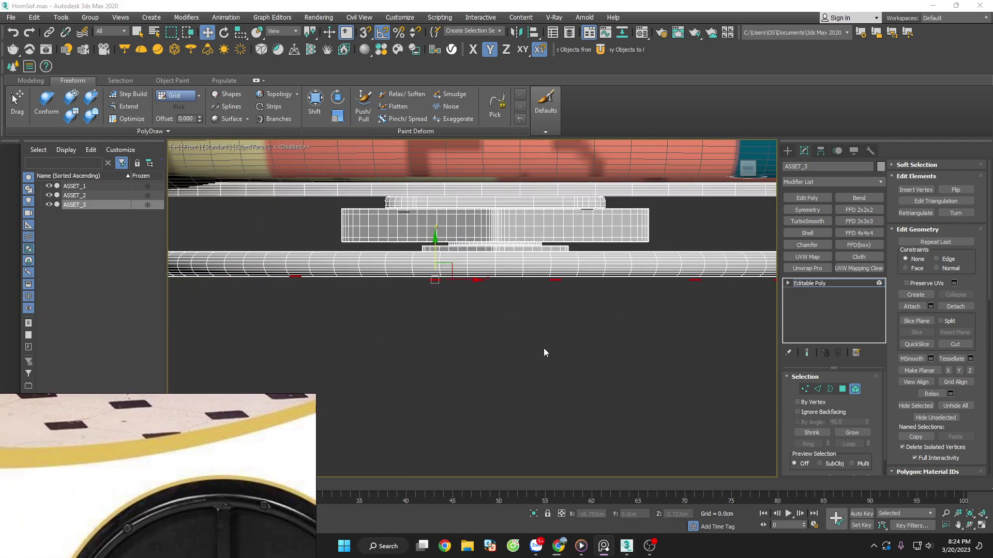
scroll(447, 309, down, 2)
scroll(377, 311, up, 5)
scroll(342, 297, up, 2)
scroll(358, 298, down, 2)
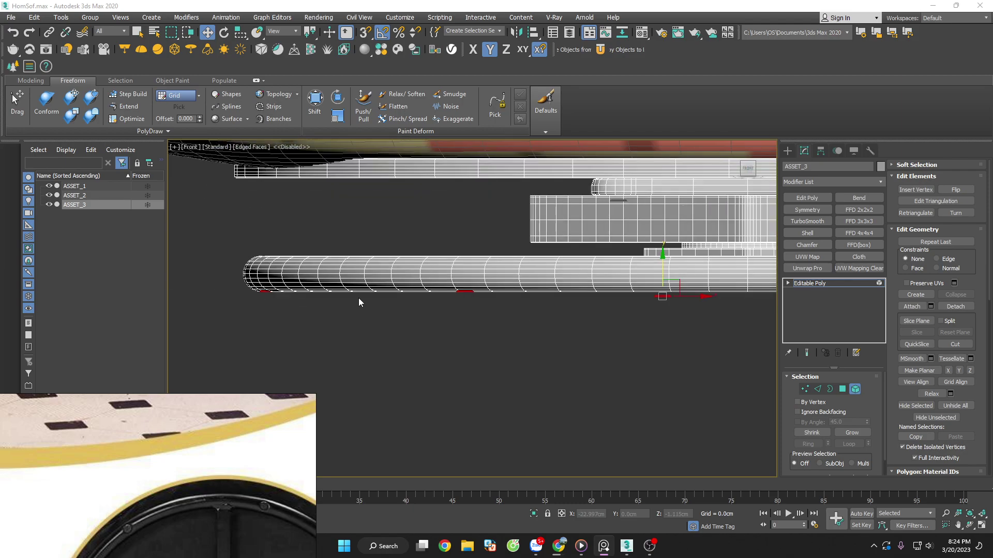
scroll(358, 298, down, 3)
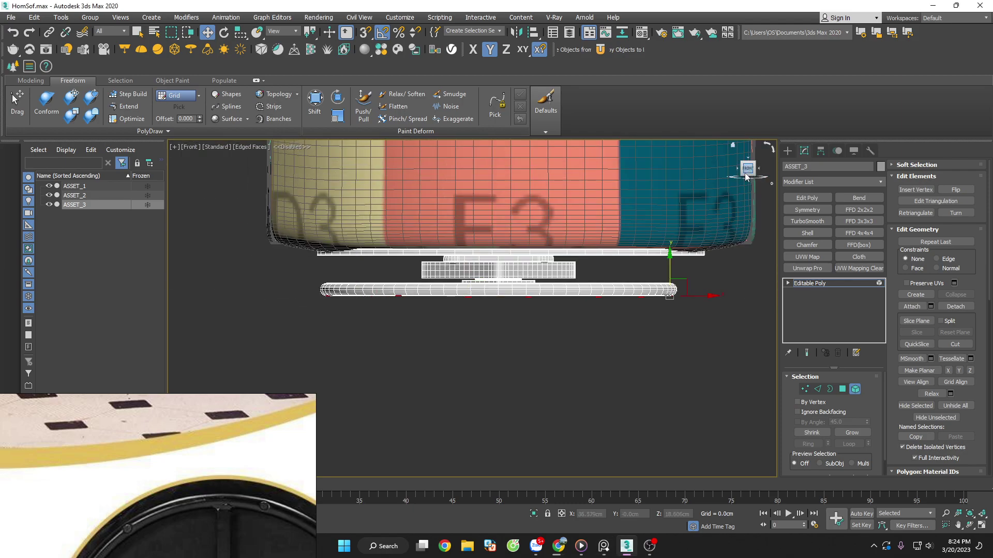
scroll(669, 300, up, 3)
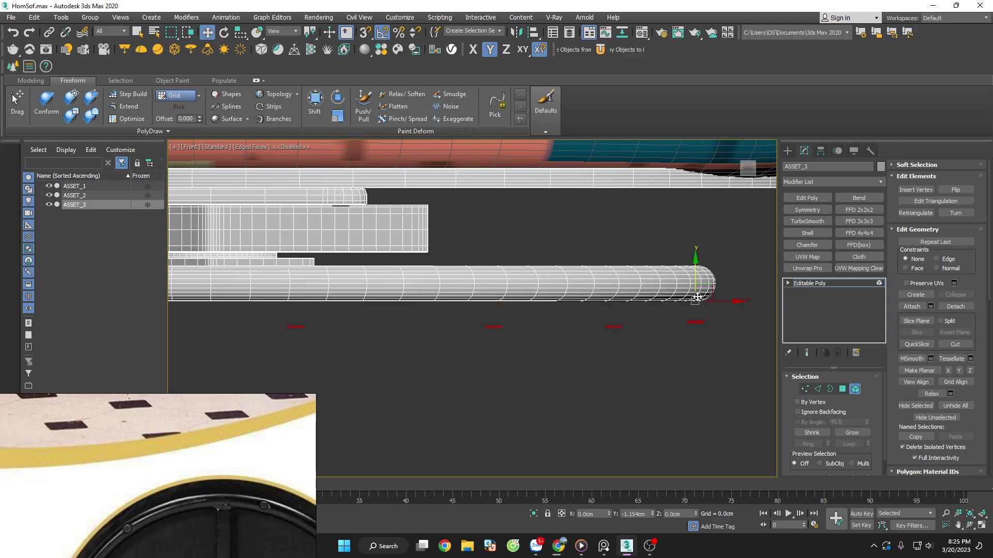
scroll(721, 340, up, 3)
scroll(702, 327, up, 3)
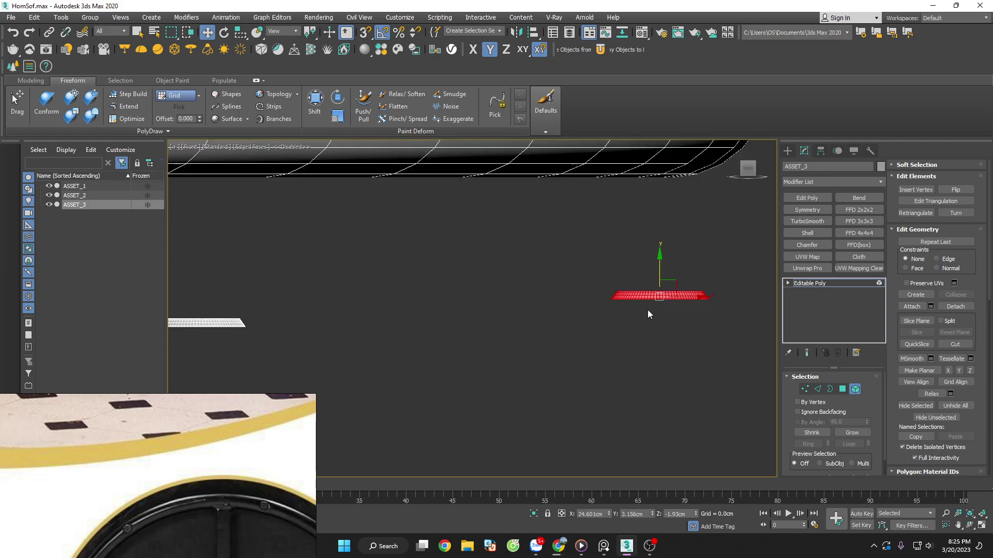
drag(656, 296, 332, 326)
right_click(332, 326)
key(s)
key(F6)
drag(659, 295, 248, 330)
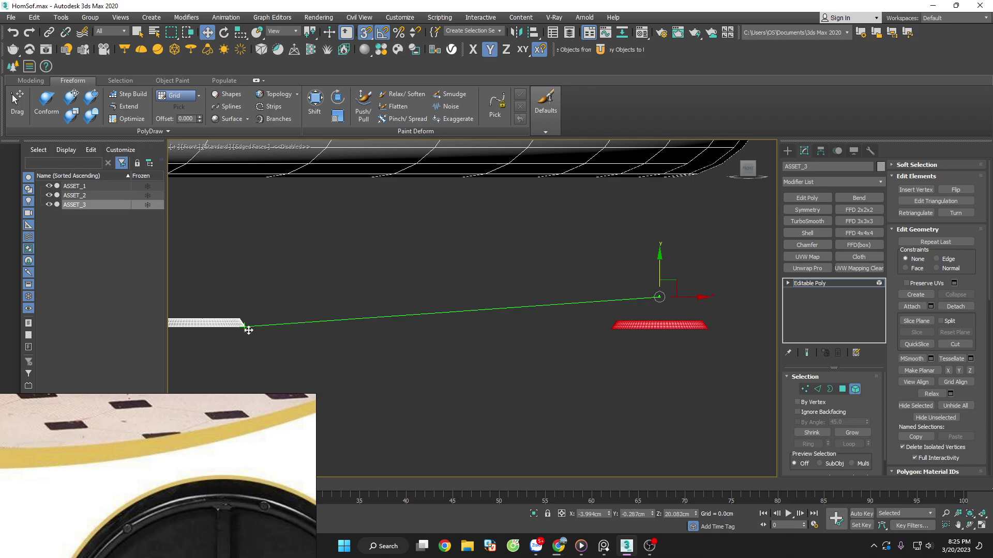
key(ctrl+z)
scroll(686, 324, down, 5)
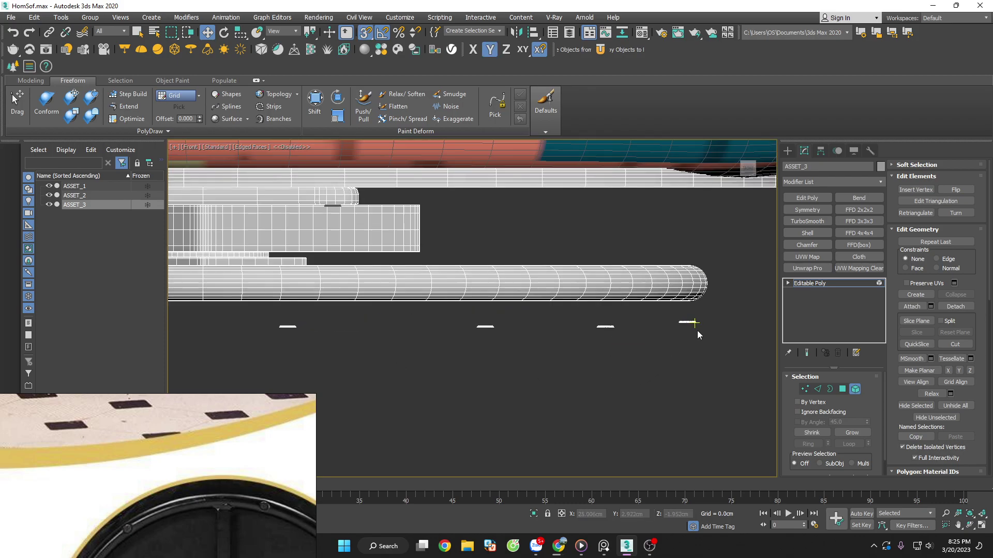
mouse_move(697, 330)
alt+middle_down()
mouse_move(687, 332)
mouse_move(675, 380)
alt+middle_up()
key(f)
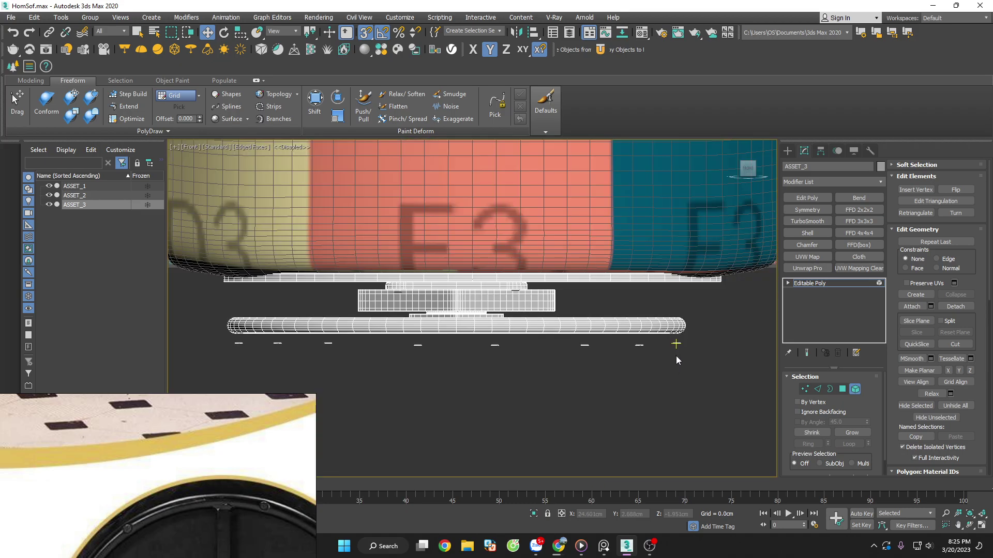
scroll(675, 356, down, 1)
scroll(677, 352, down, 1)
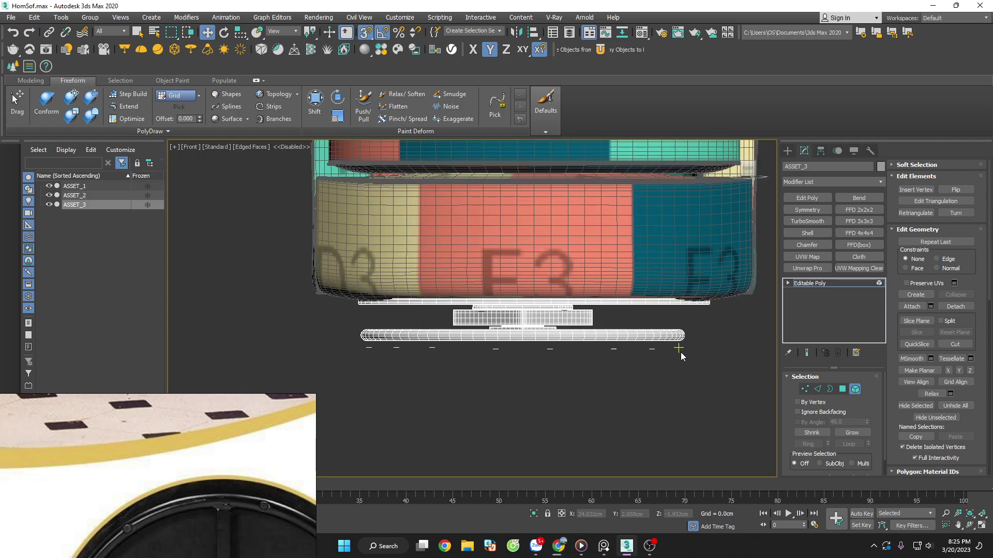
alt+middle_drag(651, 368, 637, 372)
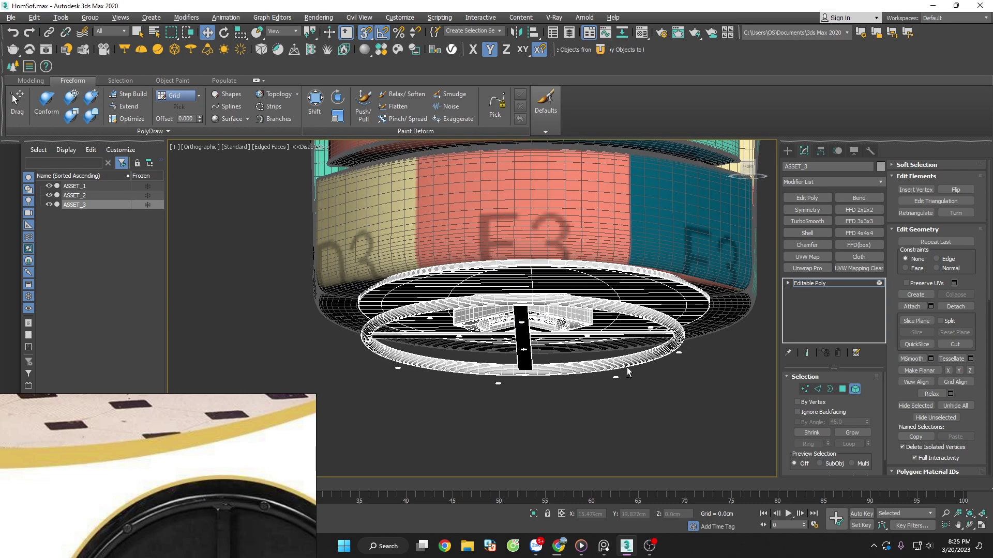
key(f)
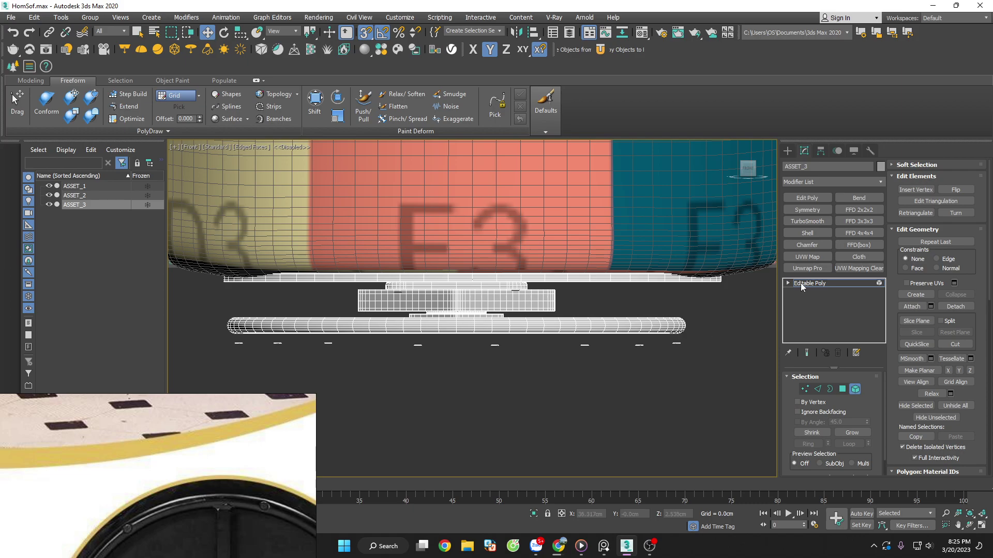
click(672, 382)
Draw Plane001 from Standard Primitives in the Front view below the chair.
scroll(535, 341, down, 1)
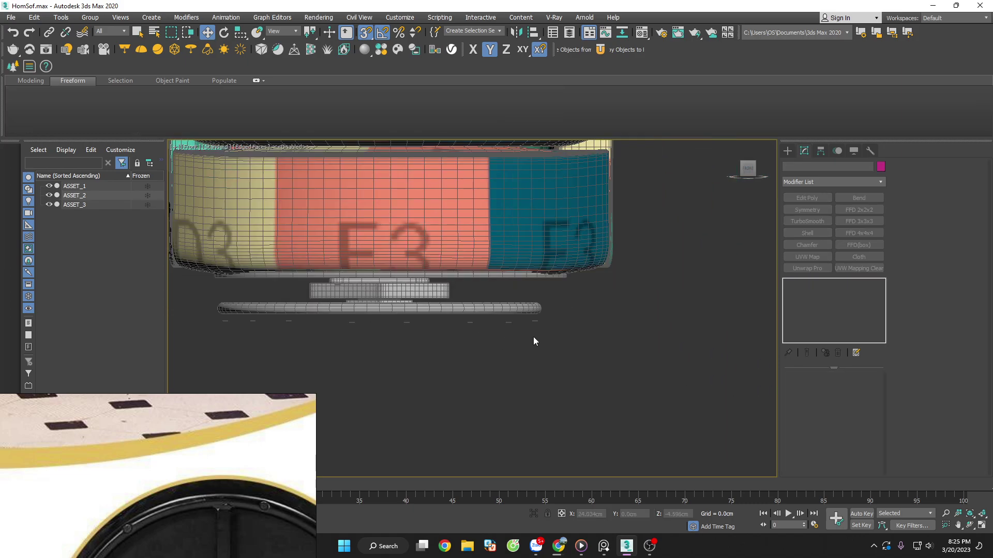
click(508, 323)
scroll(565, 352, down, 2)
click(576, 358)
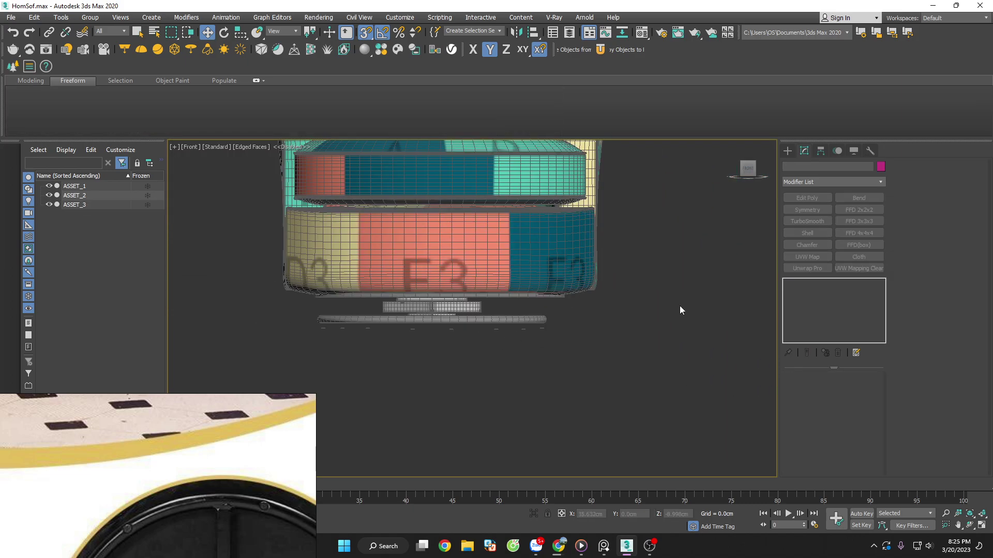
click(788, 151)
click(850, 257)
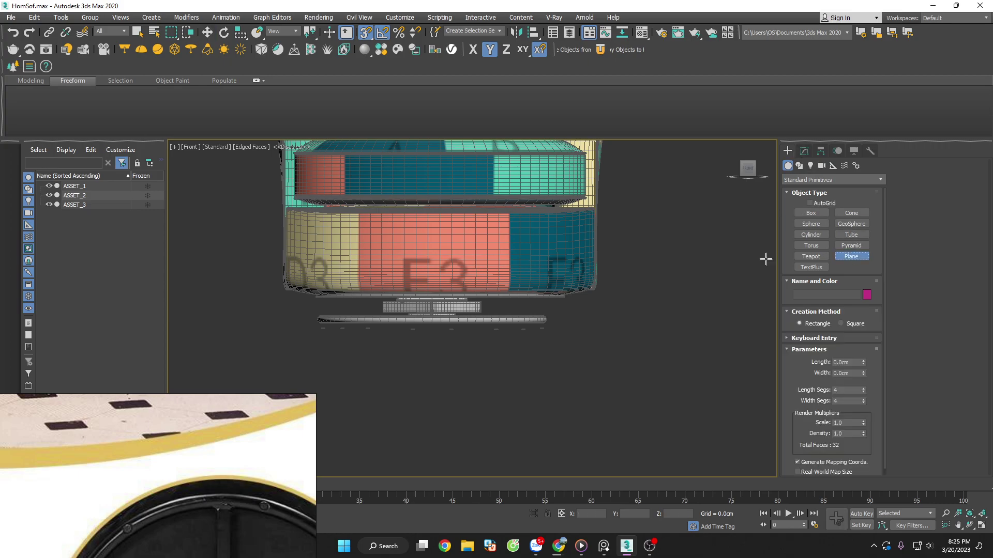
scroll(395, 348, up, 1)
mouse_move(382, 349)
mouse_down()
mouse_move(466, 399)
mouse_move(445, 331)
mouse_up()
Rotate Plane001 90° to lie flat and raise it just below the chair.
key(e)
key(w)
scroll(428, 373, up, 3)
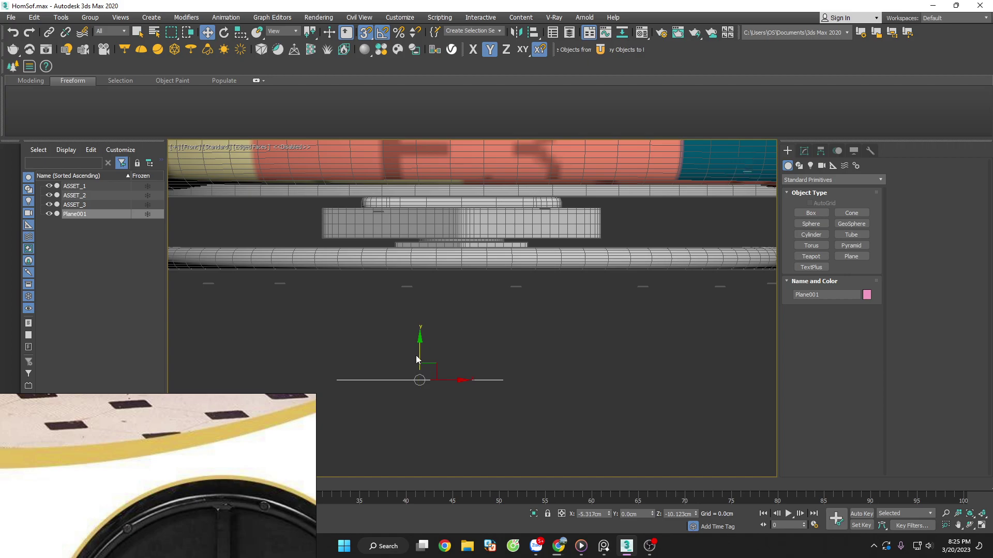
click(418, 356)
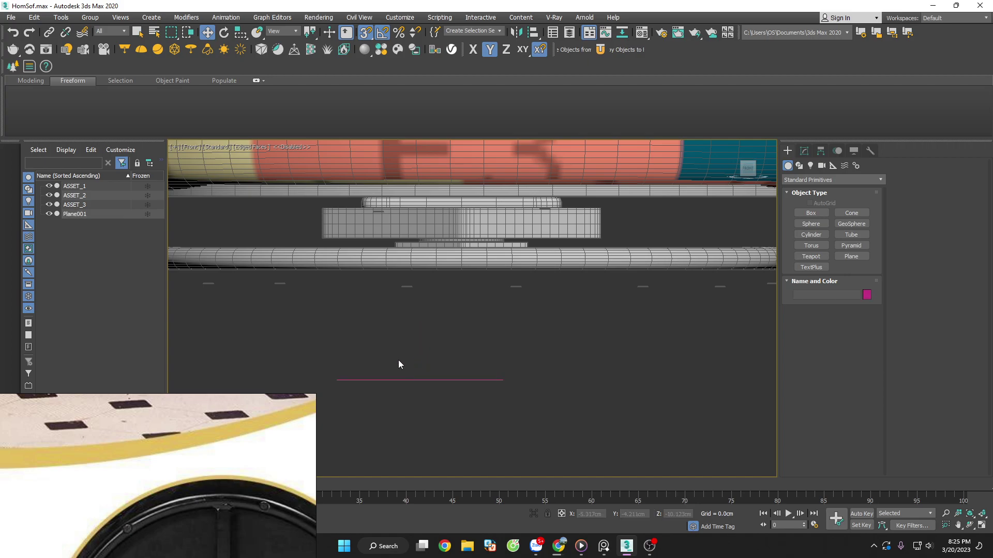
click(456, 388)
drag(420, 362, 512, 295)
click(513, 288)
scroll(530, 325, down, 1)
Detach the small base elements of ASSET_3 as a new object, Object001.
click(804, 151)
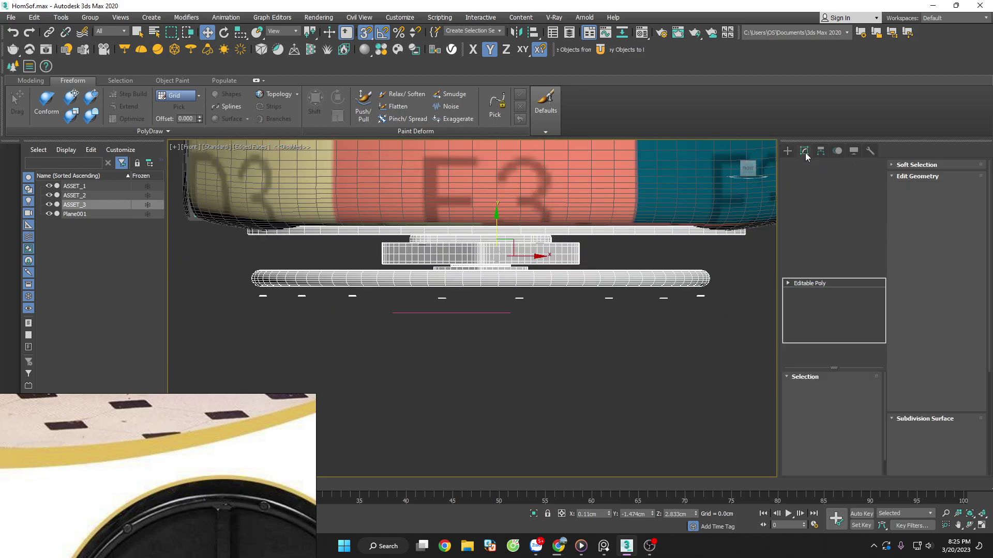
click(855, 389)
drag(644, 308, 241, 295)
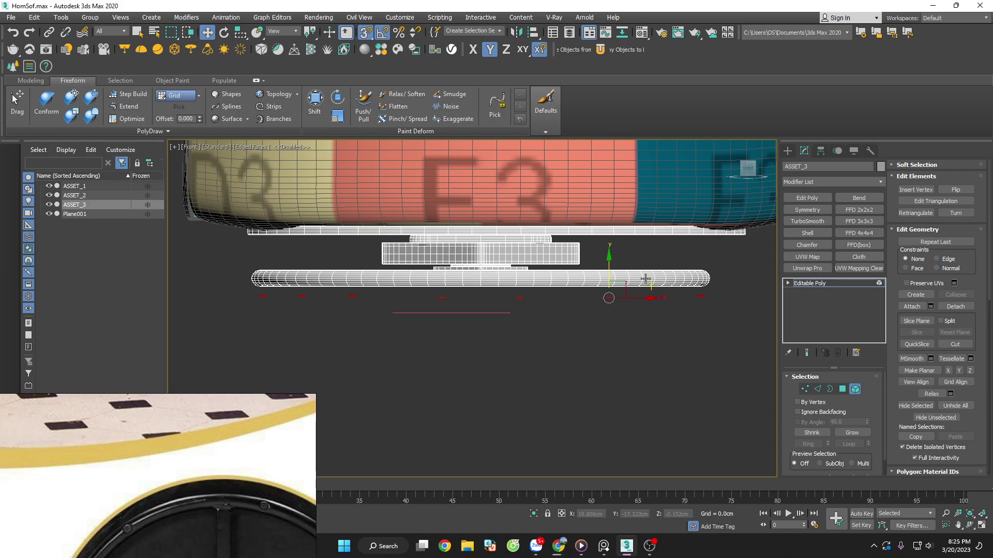
click(31, 80)
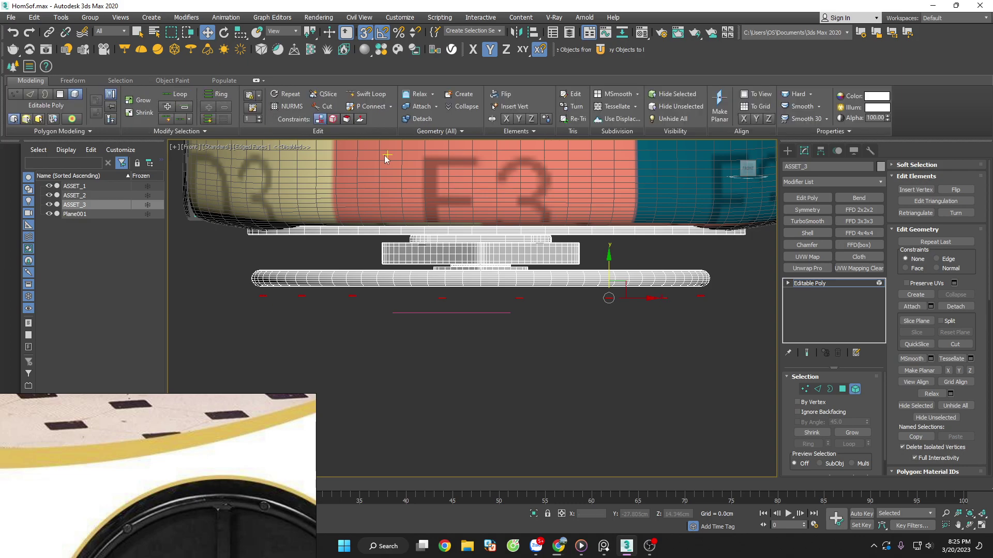
click(420, 120)
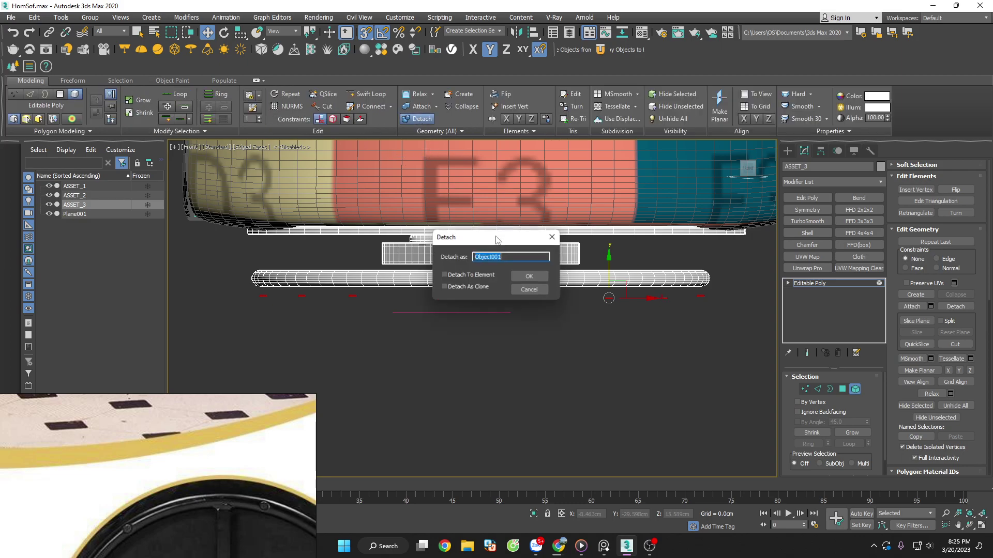
click(521, 278)
Select Object001 in Element mode, isolate it and zoom in on its base pieces.
click(643, 344)
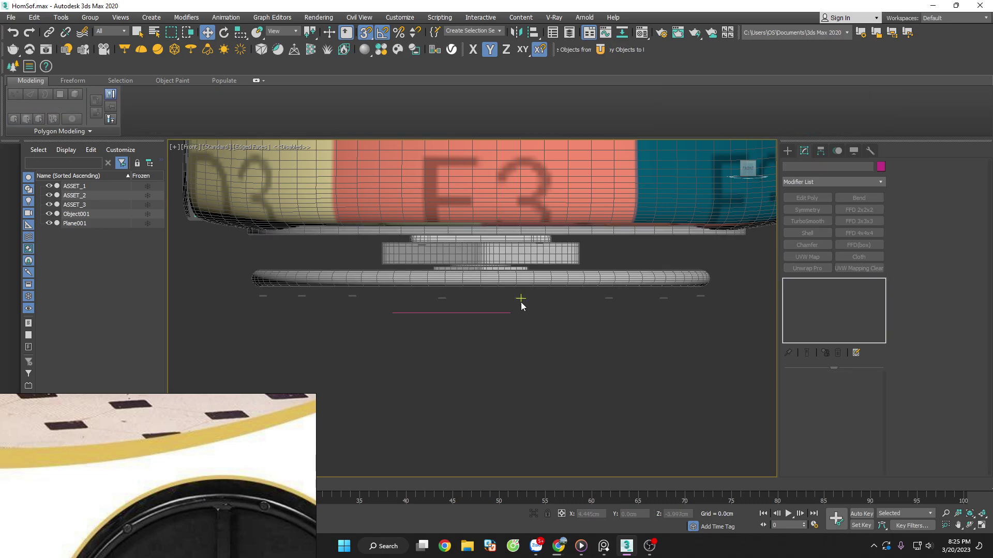
click(520, 298)
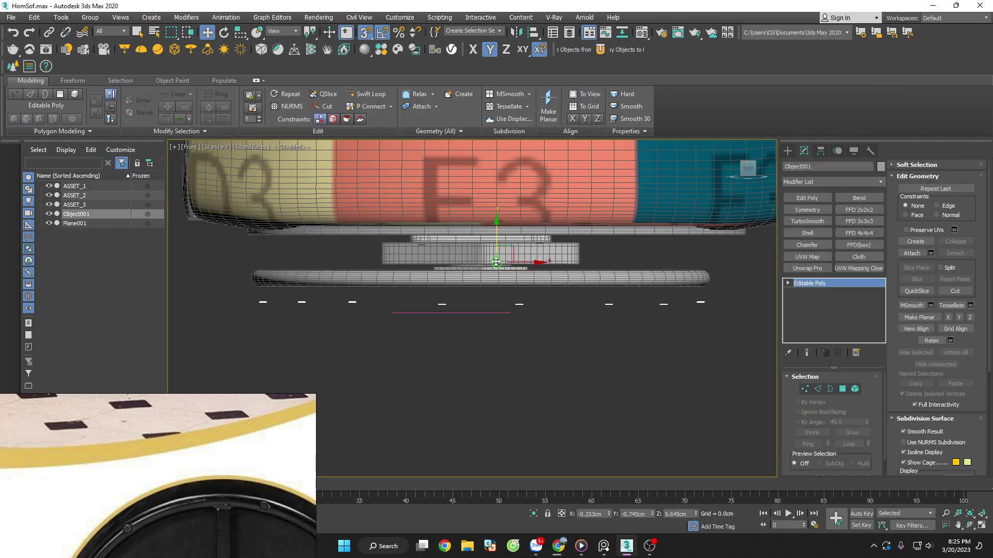
scroll(522, 313, up, 3)
click(854, 389)
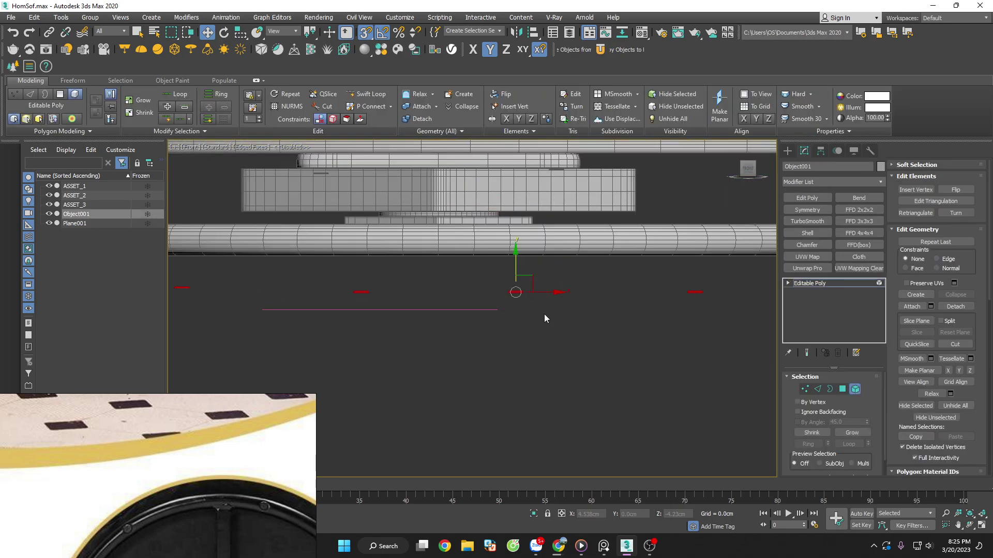
click(514, 302)
key(alt+q)
click(543, 251)
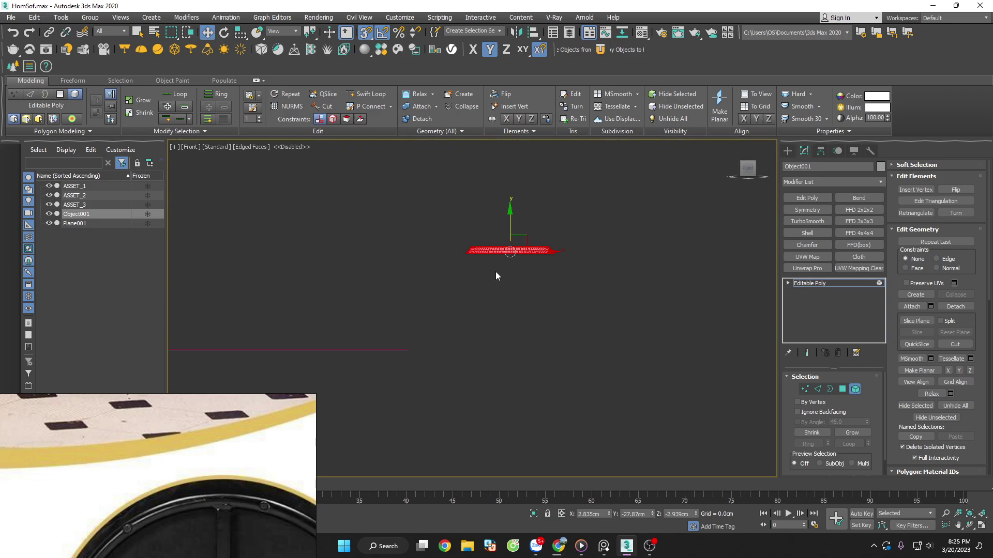
scroll(550, 312, down, 2)
scroll(562, 331, down, 2)
scroll(563, 330, down, 1)
key(ctrl+w)
drag(327, 300, 591, 356)
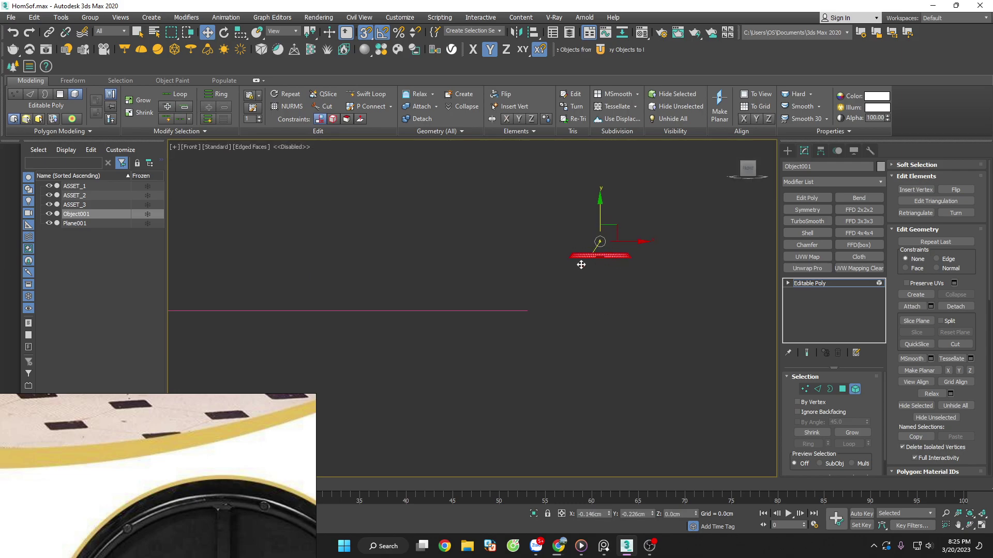
mouse_move(581, 266)
alt+middle_down()
mouse_move(549, 311)
mouse_move(476, 303)
alt+middle_up()
middle_drag(654, 332, 571, 333)
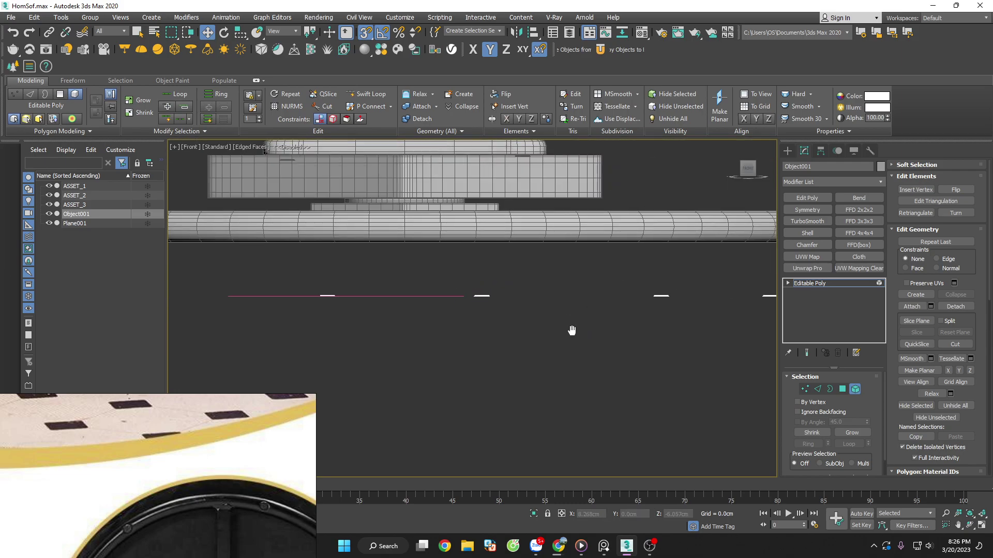
click(578, 294)
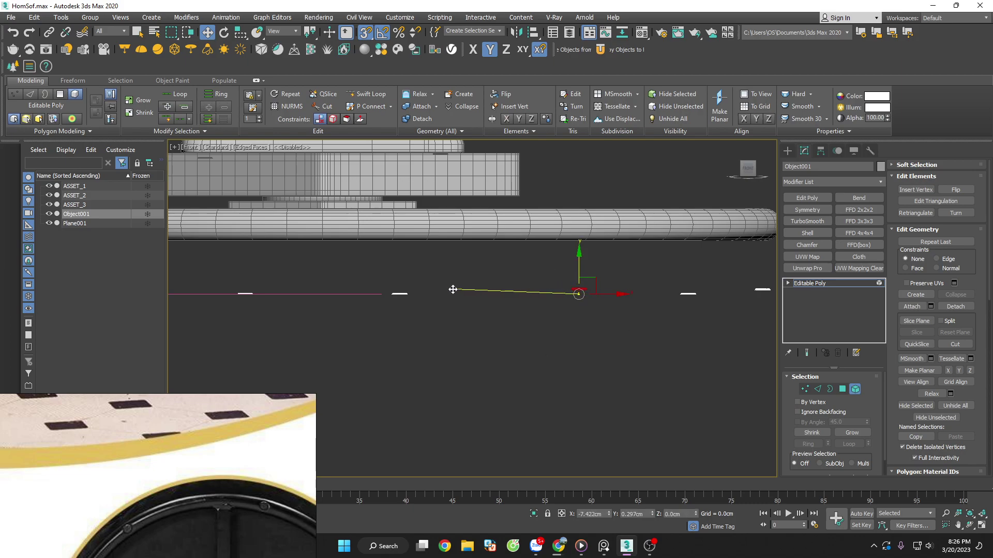
drag(581, 277, 381, 288)
Select Object001's small line elements and nudge them down slightly.
click(501, 332)
scroll(501, 332, down, 2)
click(632, 304)
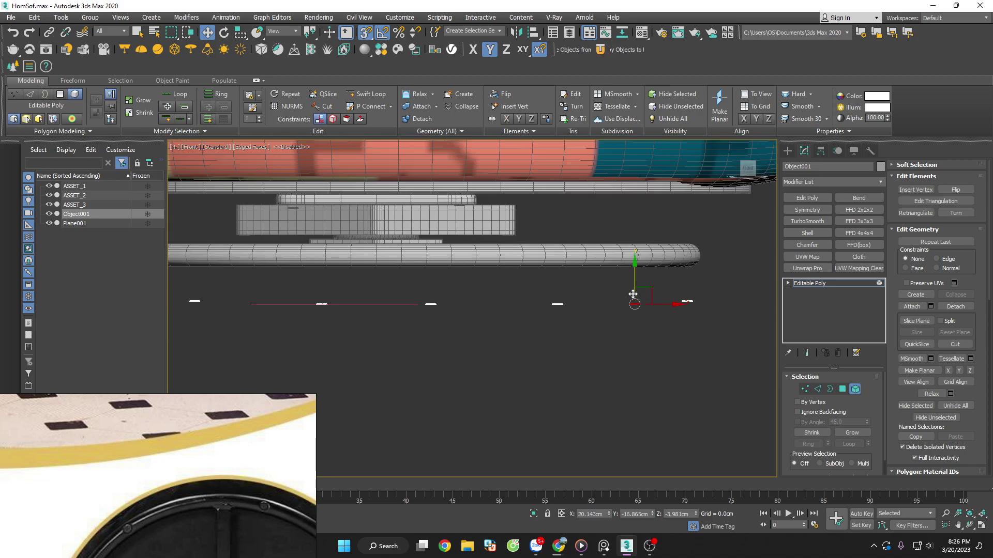
drag(632, 304, 411, 296)
click(687, 302)
drag(687, 284, 428, 330)
scroll(427, 331, up, 2)
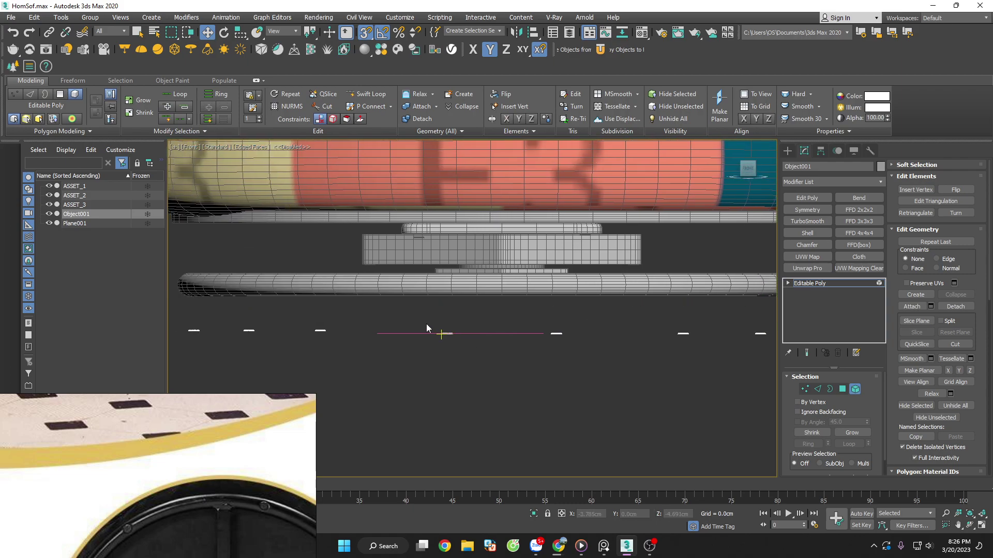
click(432, 333)
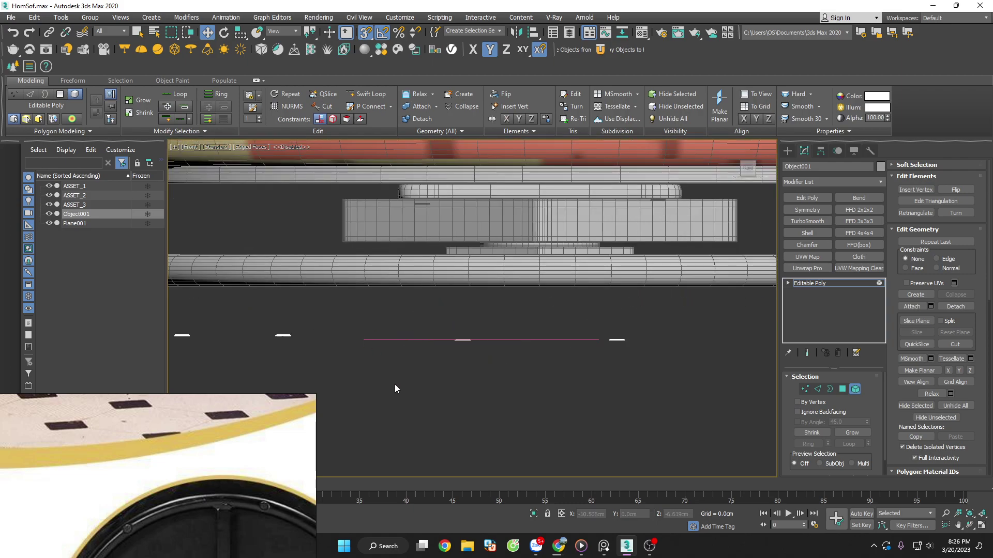
middle_drag(395, 384, 528, 350)
drag(263, 293, 262, 293)
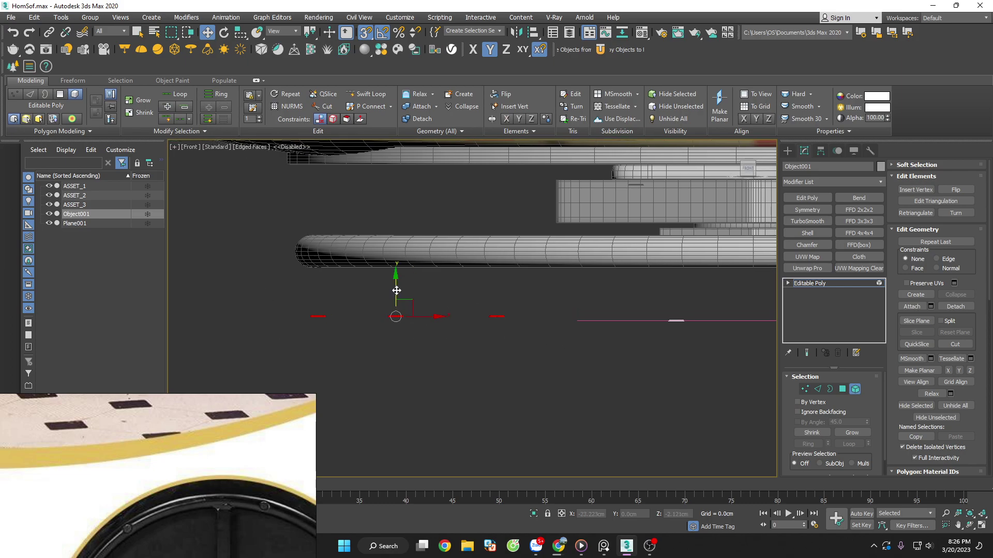
drag(396, 290, 396, 295)
mouse_move(313, 284)
mouse_down()
mouse_move(425, 322)
mouse_move(576, 326)
mouse_up()
click(305, 295)
click(317, 319)
drag(316, 317, 572, 327)
Move the line elements below the base upward, then exit Element mode and select Plane001.
scroll(556, 364, down, 2)
scroll(443, 338, down, 2)
scroll(395, 336, down, 1)
drag(314, 304, 663, 368)
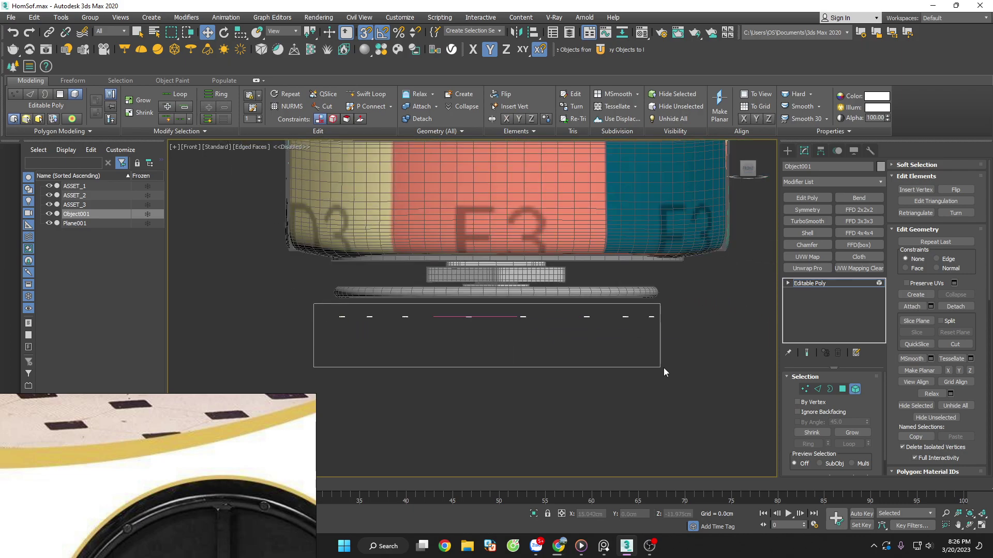
scroll(554, 350, up, 5)
mouse_move(541, 400)
mouse_down()
mouse_move(509, 256)
mouse_move(519, 249)
mouse_move(535, 272)
mouse_up()
scroll(544, 242, up, 4)
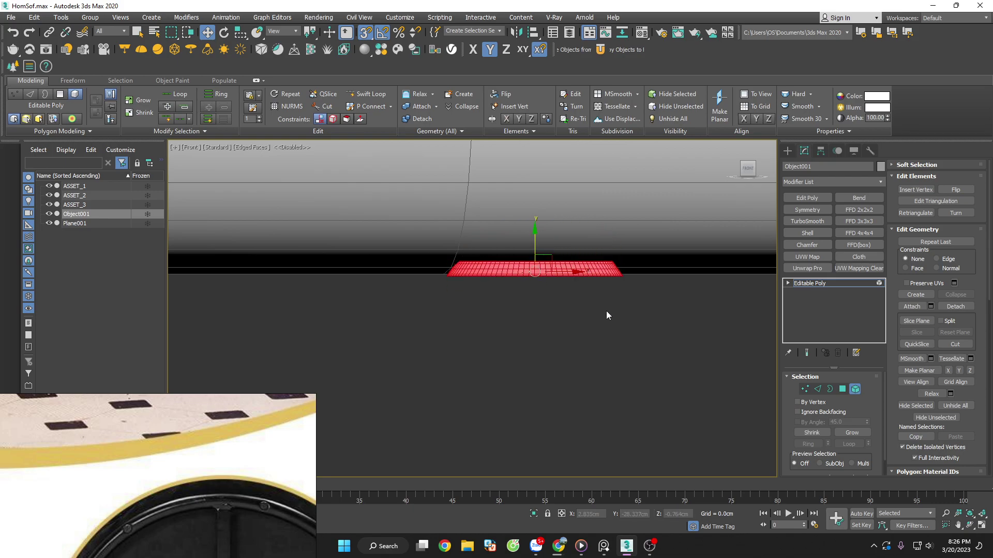
scroll(603, 323, down, 5)
scroll(569, 361, up, 1)
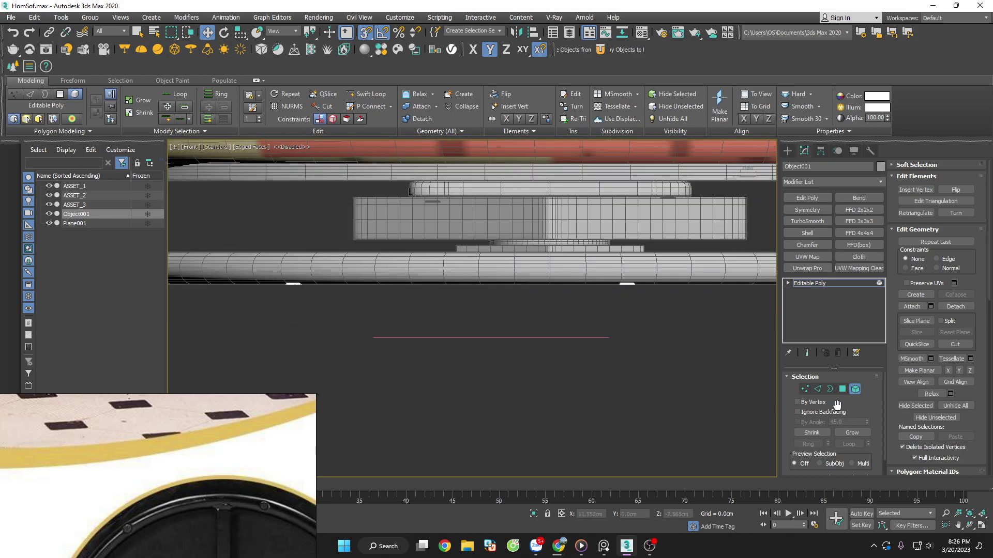
click(855, 389)
click(623, 337)
Delete Plane001 and attach Object001 into ASSET_3 with Edit Geometry's Attach.
key(Delete)
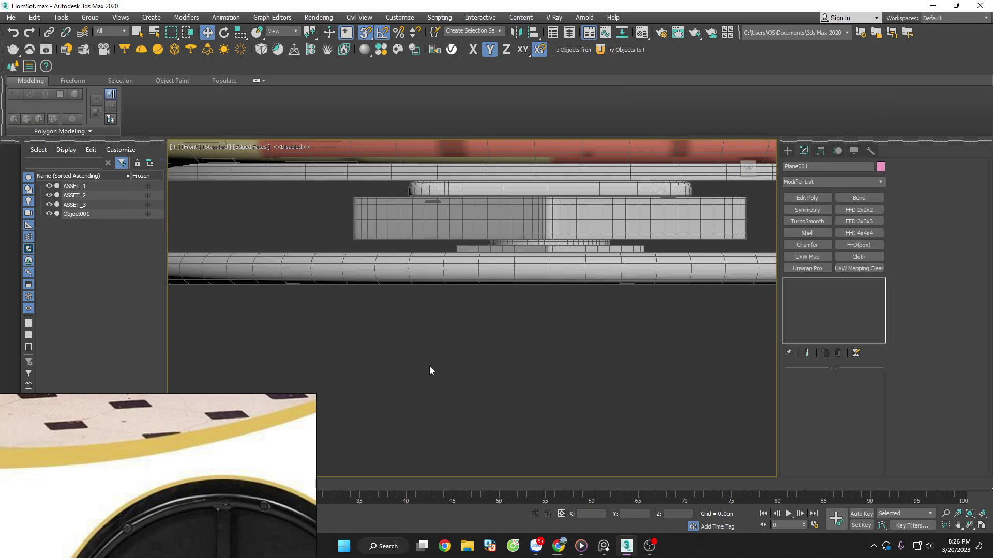
scroll(429, 366, up, 3)
click(661, 215)
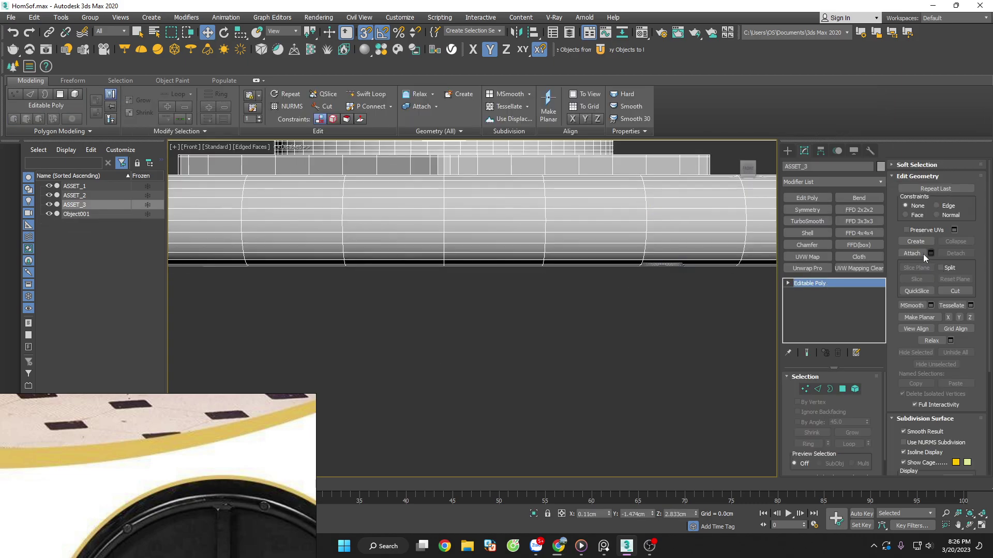
click(924, 254)
scroll(672, 294, up, 2)
click(672, 293)
scroll(723, 302, down, 2)
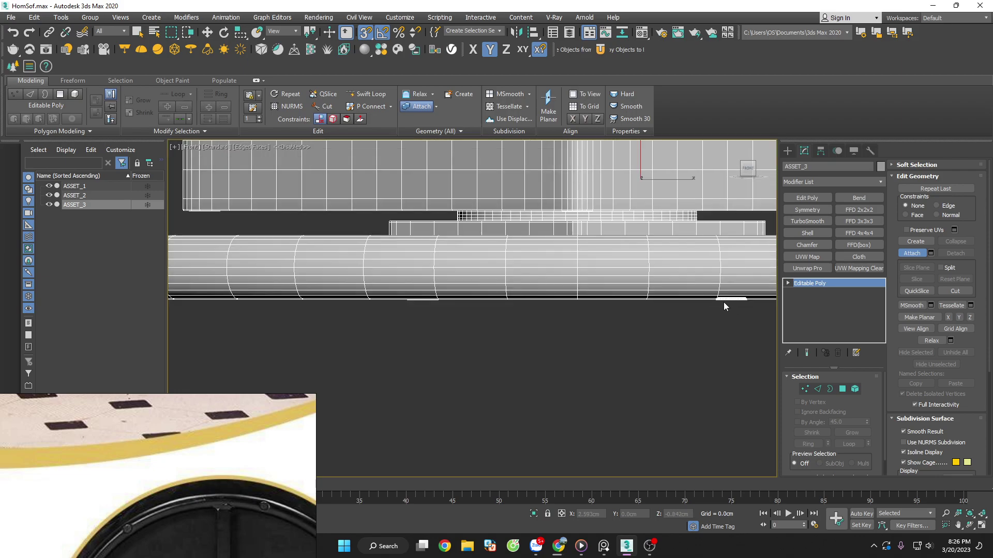
scroll(723, 302, down, 2)
right_click(617, 332)
Select all three remaining objects, ASSET_1, ASSET_2 and ASSET_3.
click(617, 332)
scroll(502, 342, down, 3)
scroll(631, 381, down, 1)
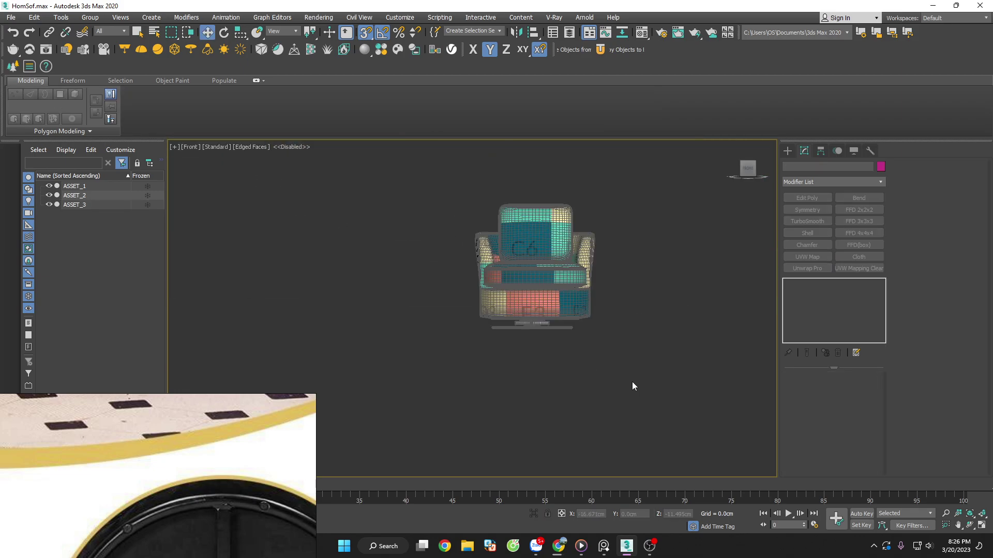
key(ctrl+a)
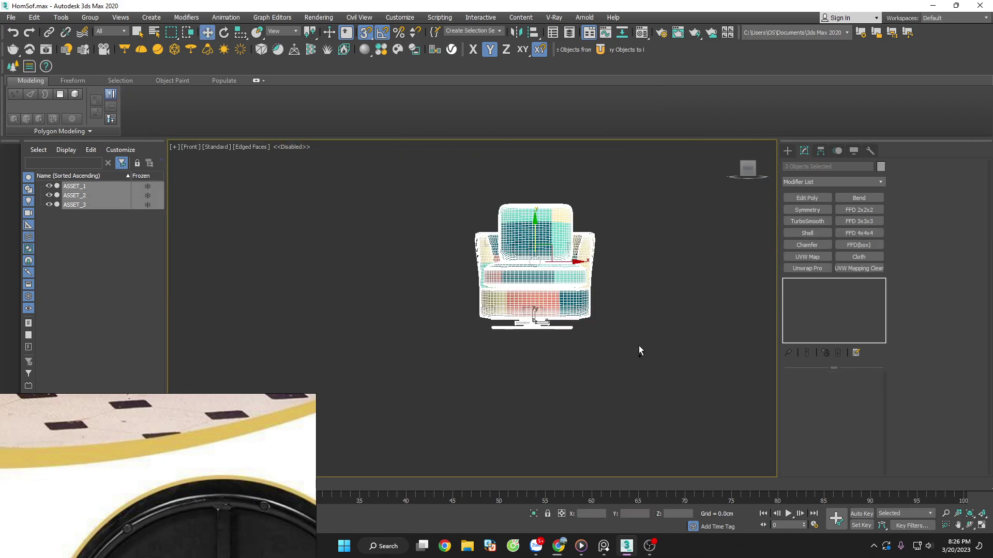
click(634, 331)
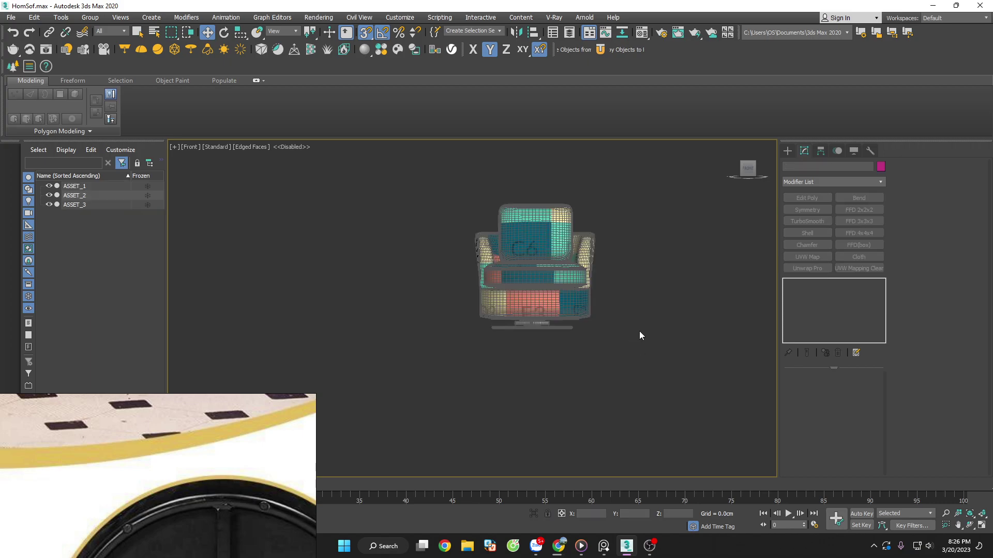
key(ctrl+a)
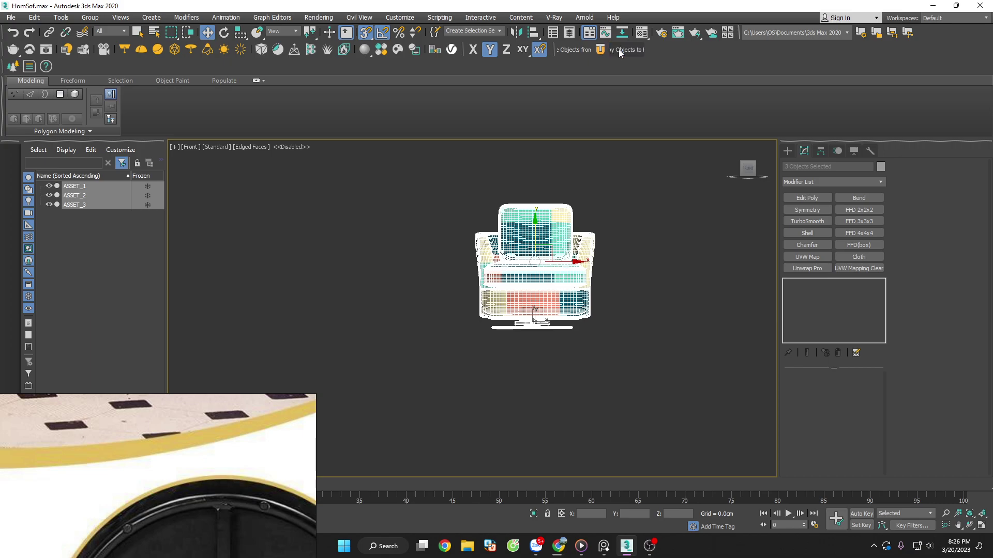
Open the Studio scene file from the 3dsMax folder in File Explorer.
click(640, 331)
click(932, 6)
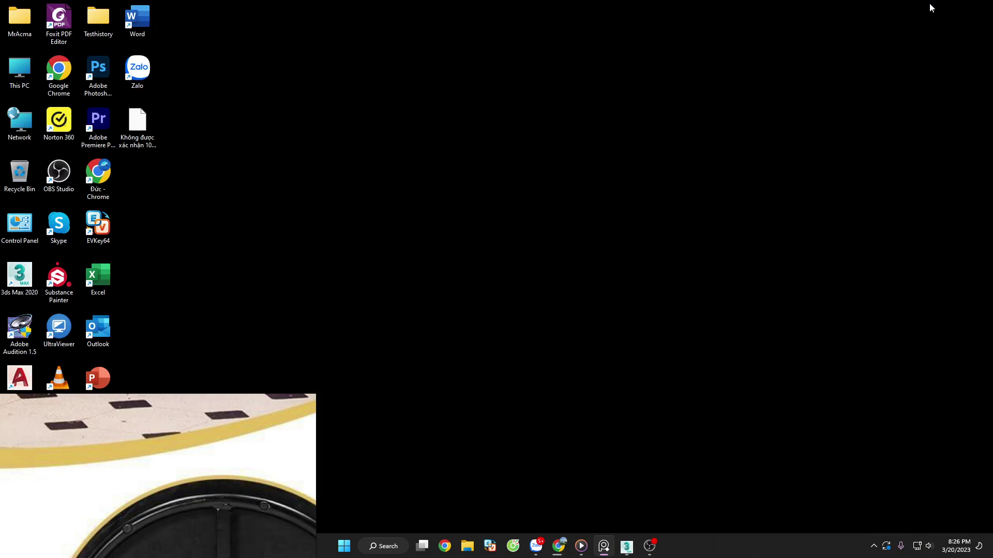
click(467, 546)
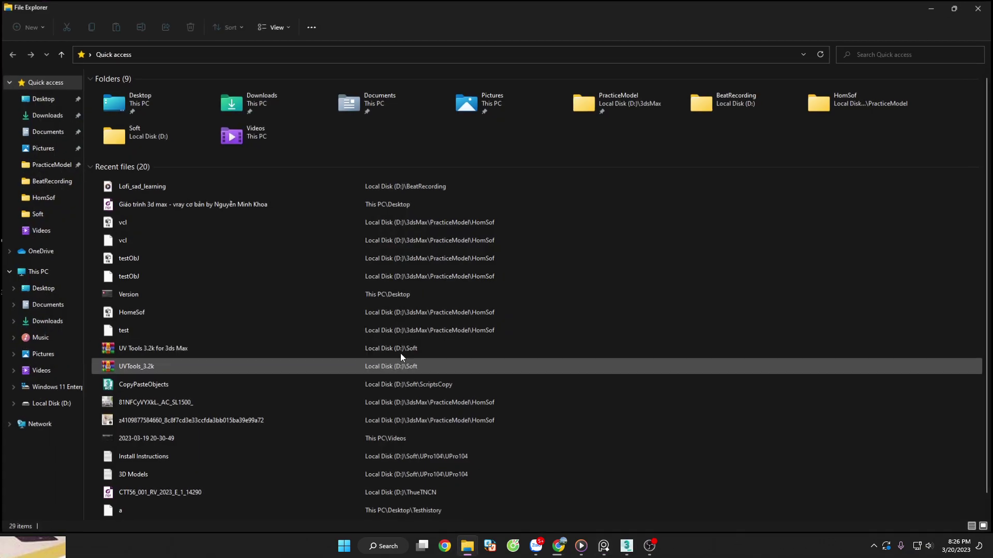
click(41, 203)
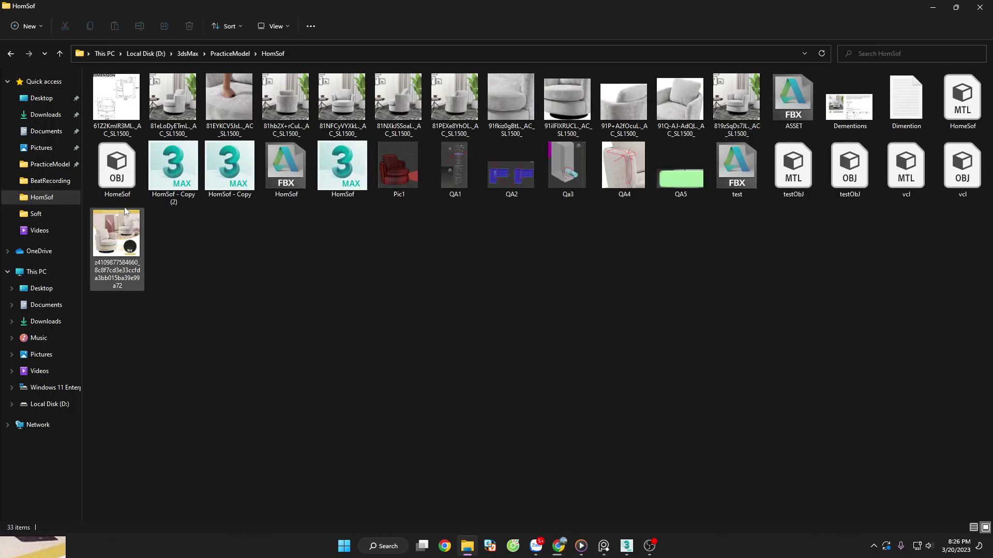
click(56, 165)
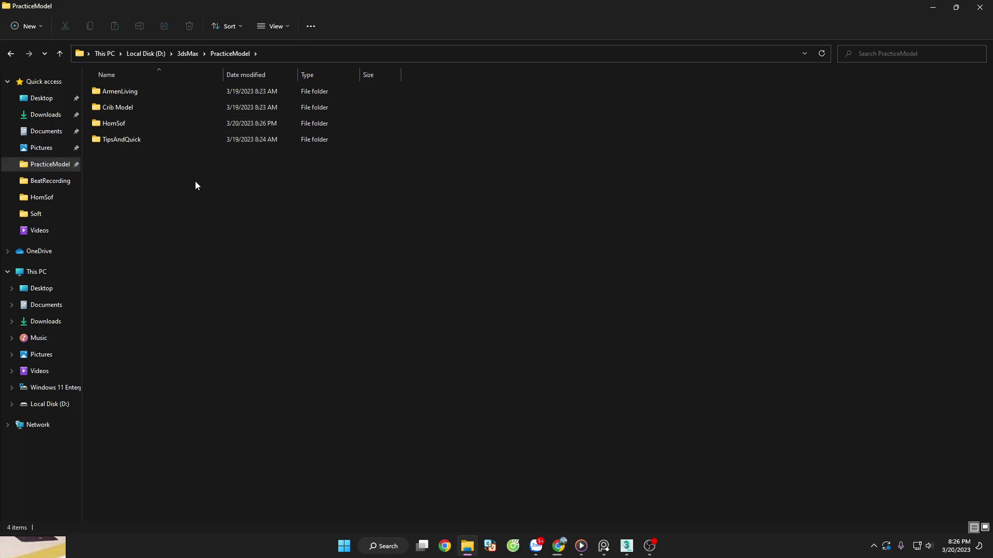
click(188, 53)
click(110, 107)
double_click(110, 107)
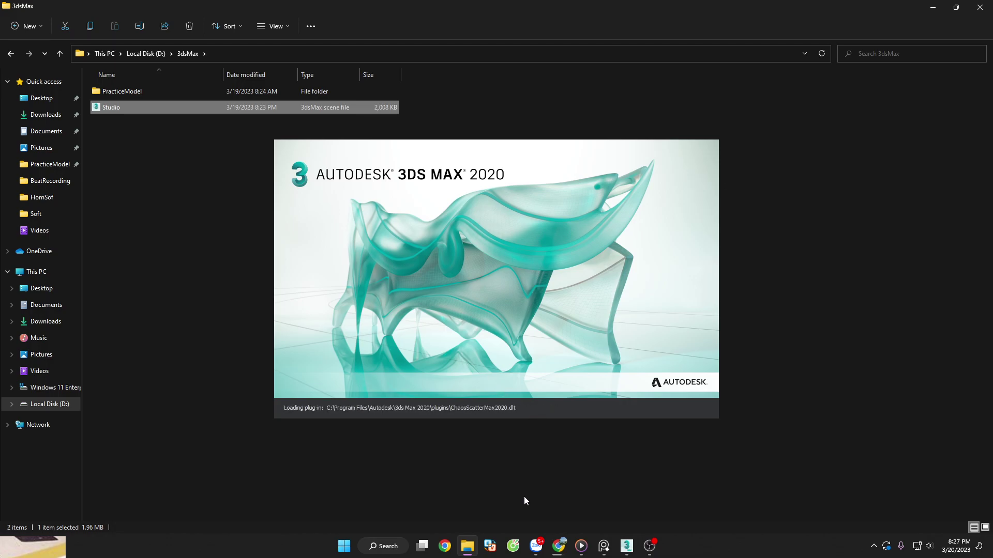
Check the browser download, then minimize the browser and Explorer to show 3ds Max.
click(560, 546)
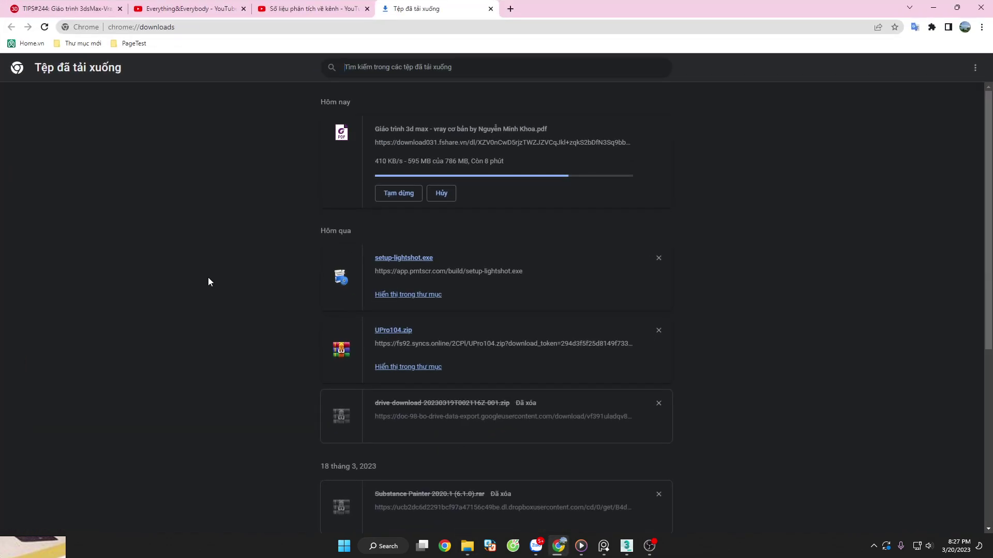
scroll(213, 277, down, 2)
scroll(213, 277, up, 2)
click(933, 8)
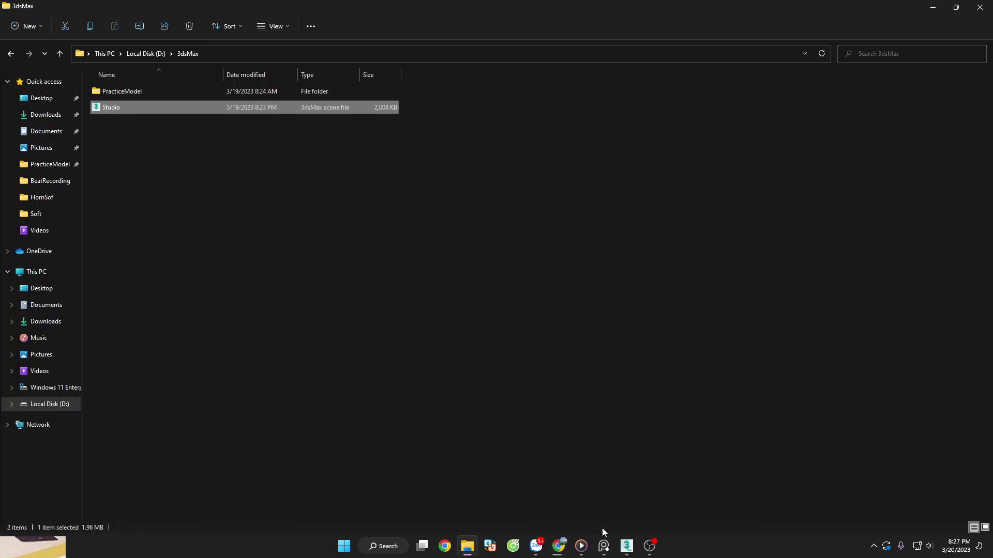
click(603, 546)
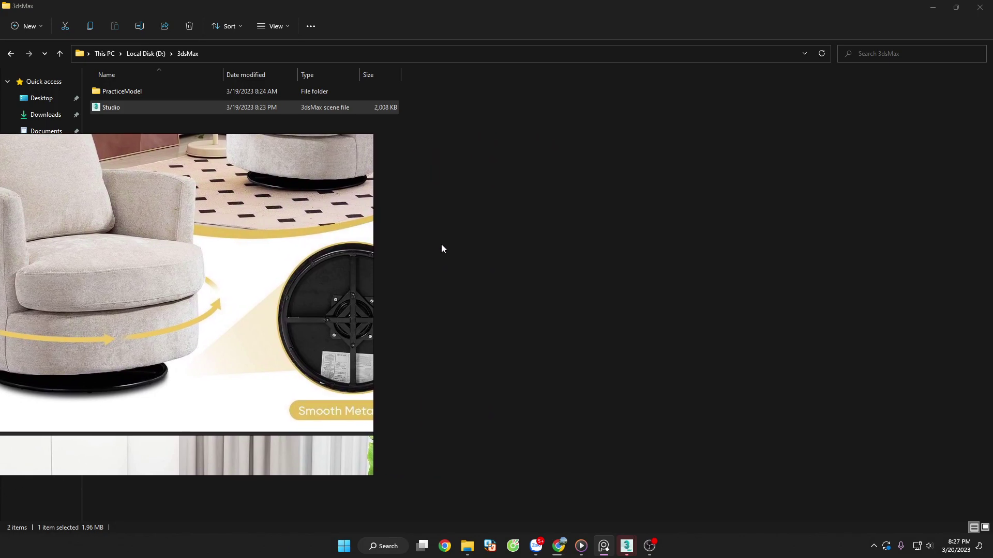
click(441, 242)
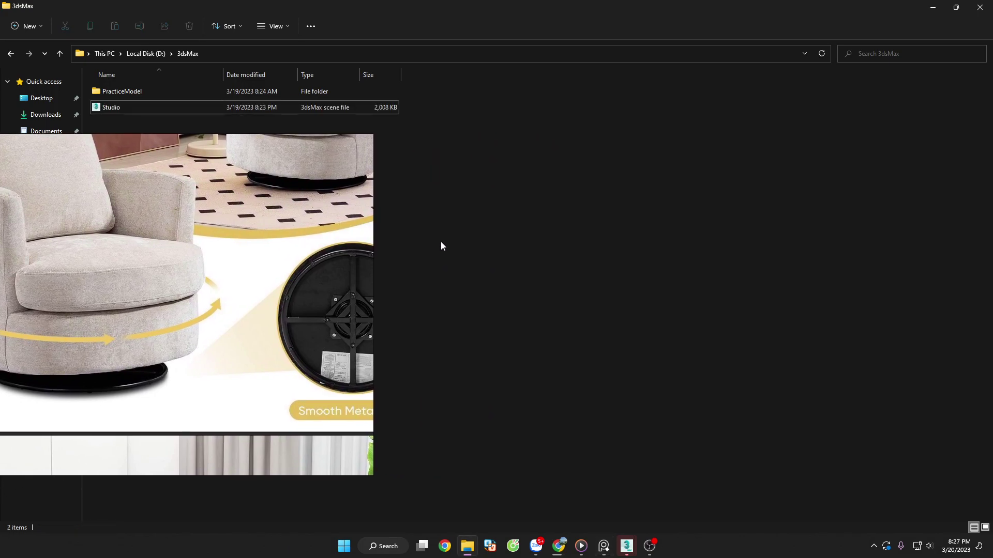
click(933, 7)
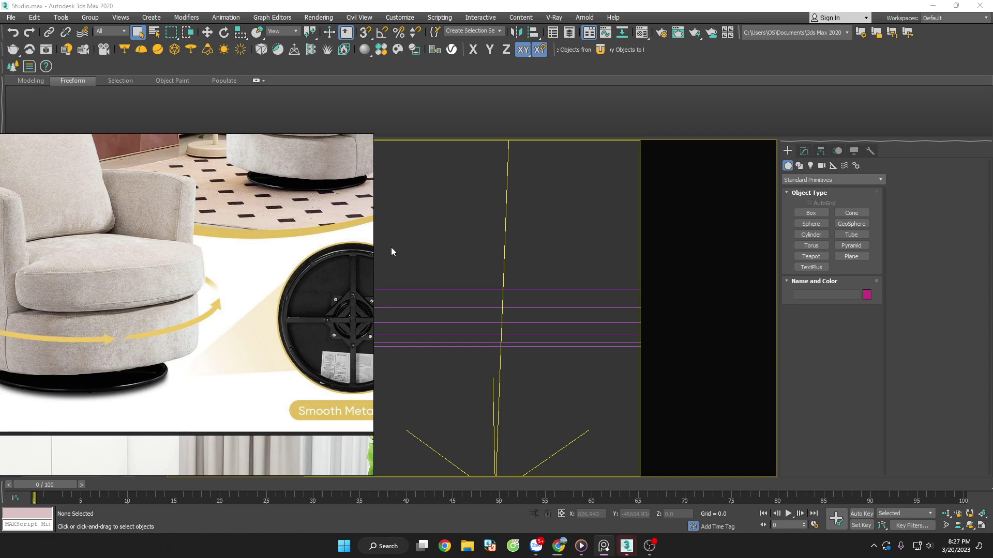
Select ASSET_1 alone in Scene Explorer and restore the four-viewport layout with Alt+W.
click(579, 51)
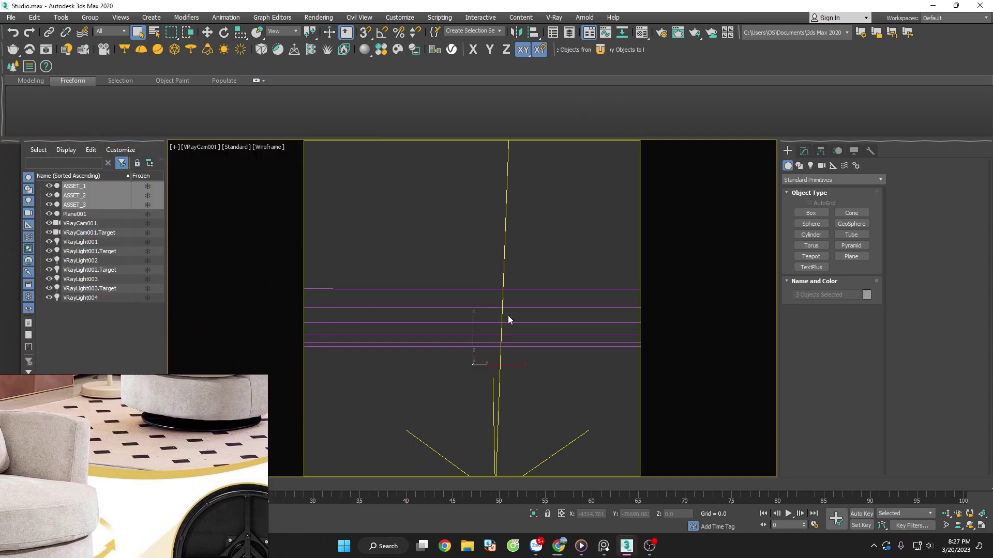
click(705, 365)
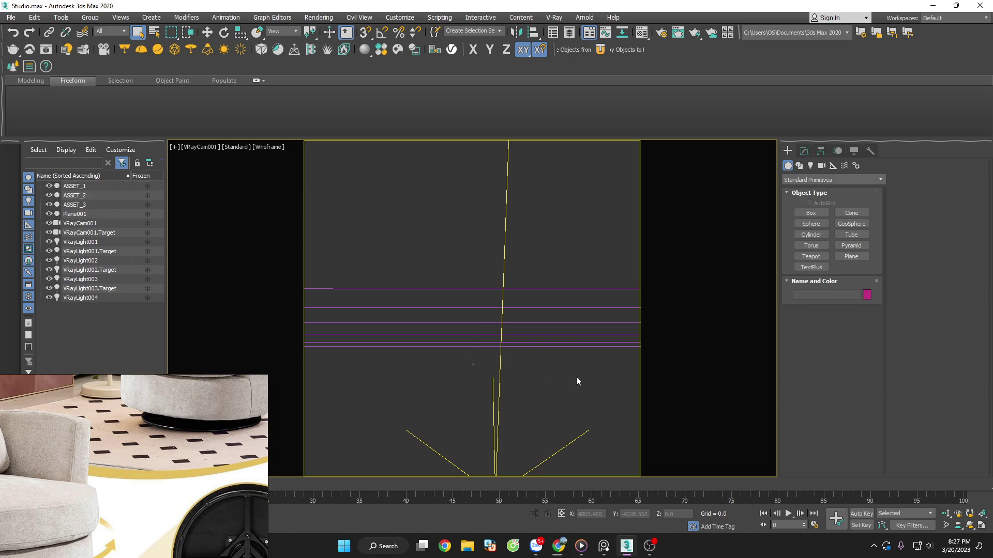
click(473, 365)
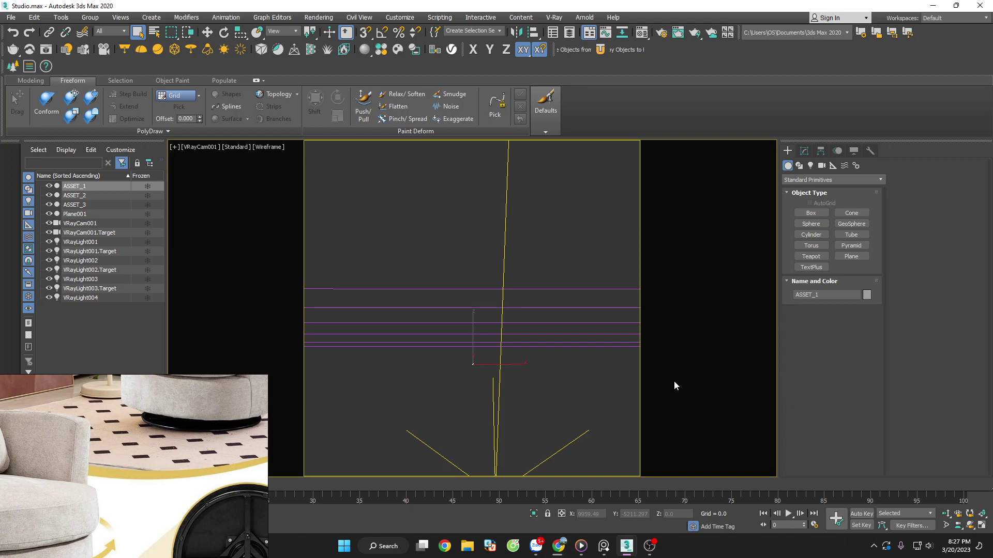
key(alt+w)
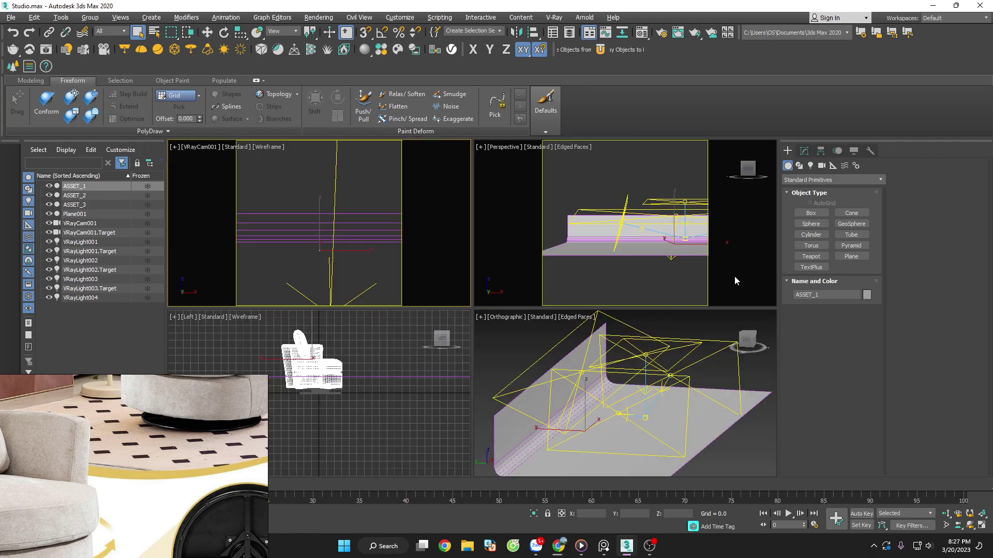
Measure ASSET_1 with the Measure utility: 81.133 × 80.238 × 78.483.
click(734, 279)
scroll(589, 419, up, 8)
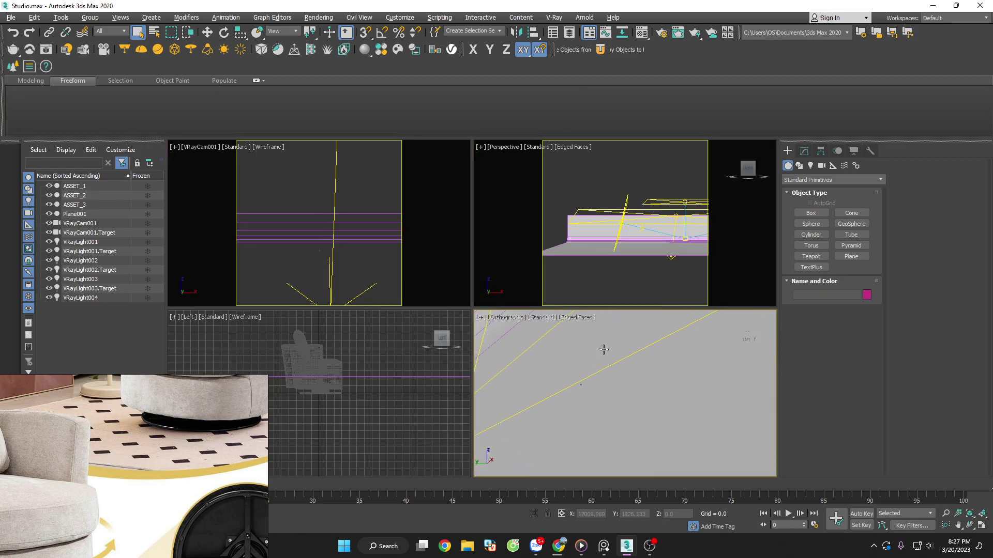
scroll(581, 362, down, 6)
scroll(582, 362, up, 3)
click(578, 358)
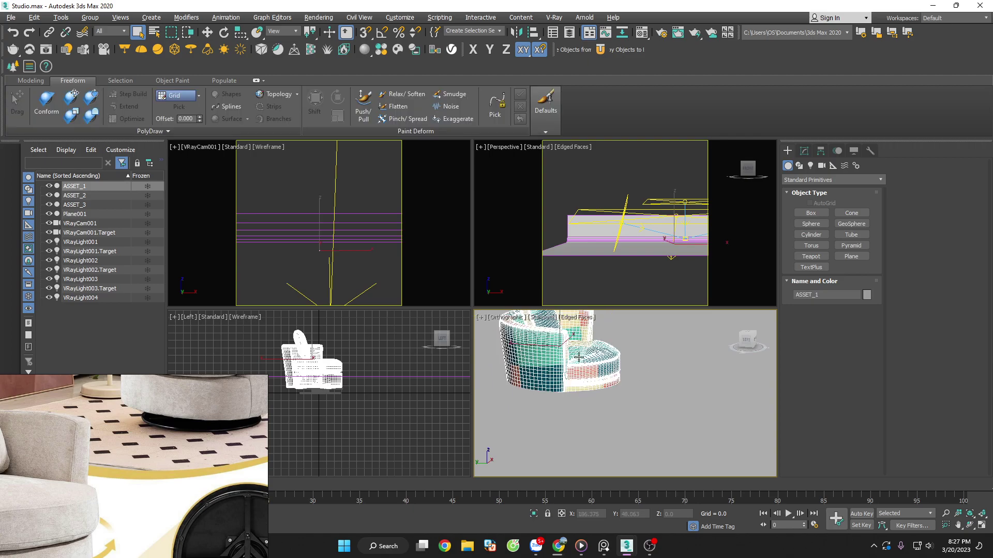
key(w)
click(870, 150)
click(831, 252)
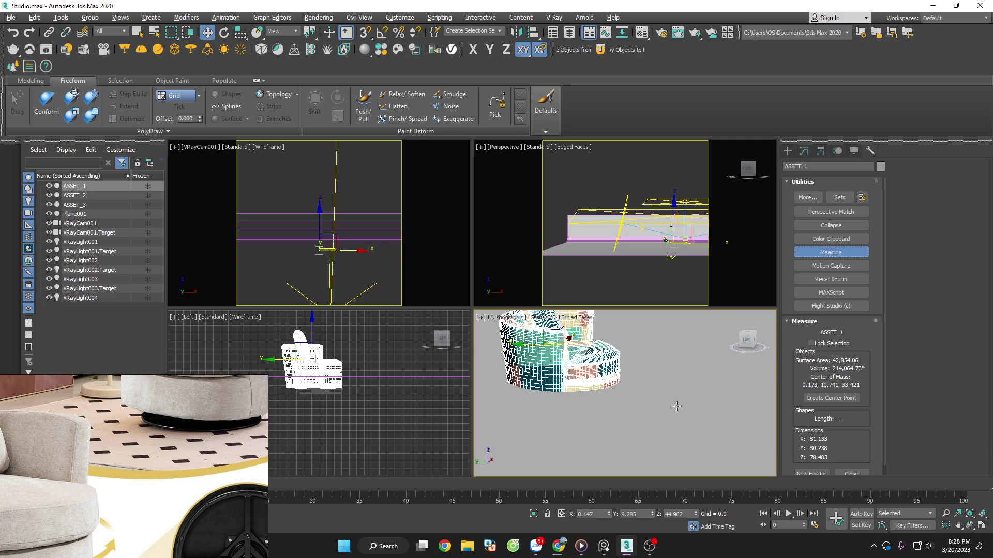
scroll(589, 369, down, 5)
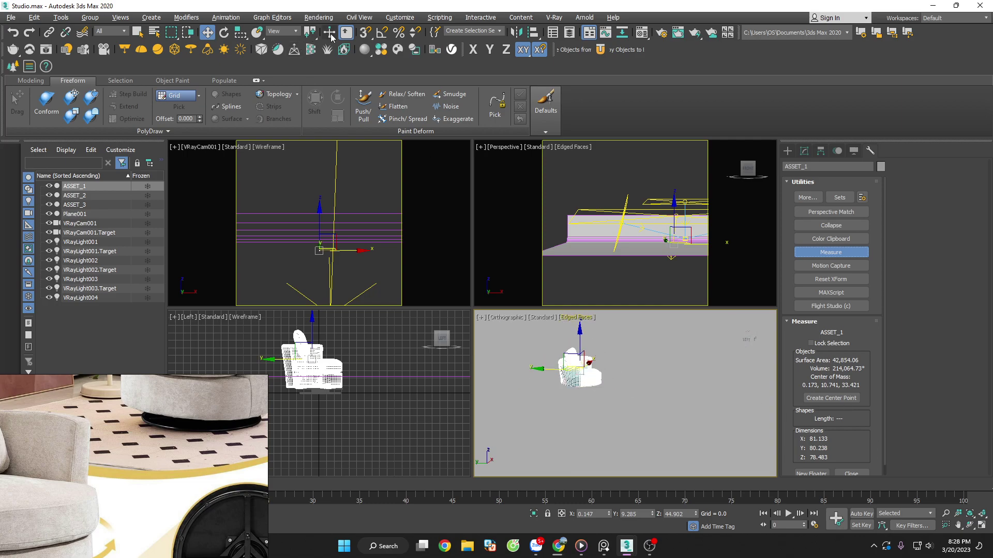
click(318, 17)
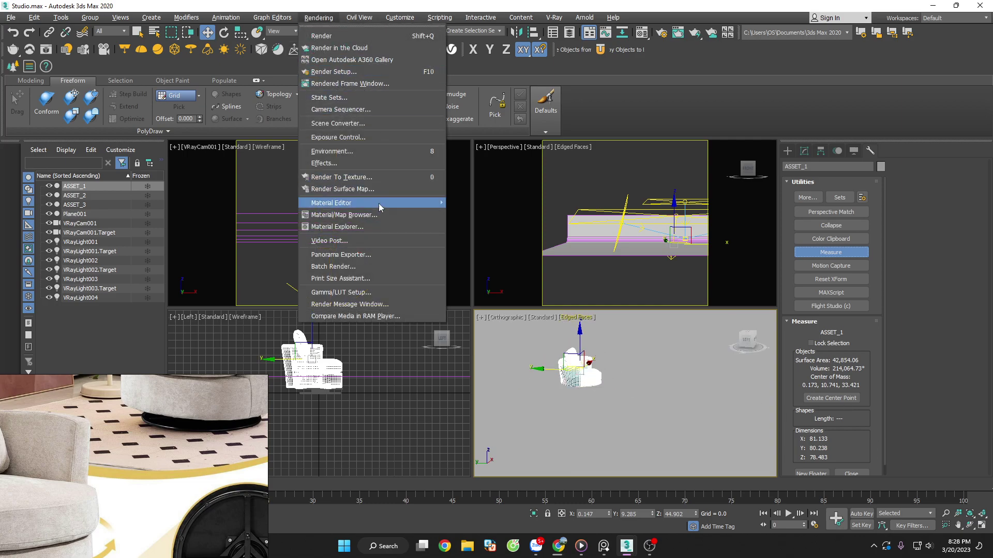
Set metric centimetre display units and a millimetre system unit, then raise ASSET_1 to Z 105.324 mm.
click(400, 17)
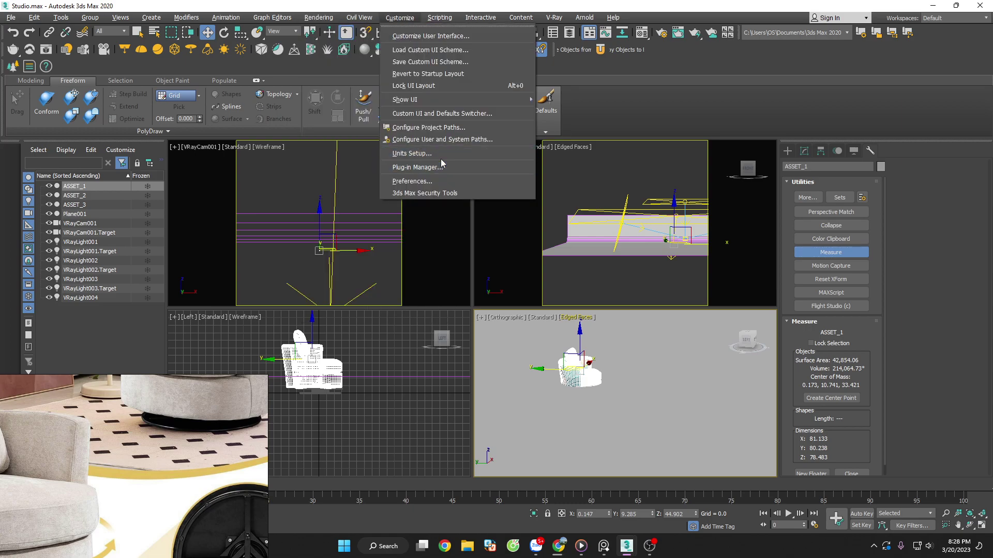
click(419, 153)
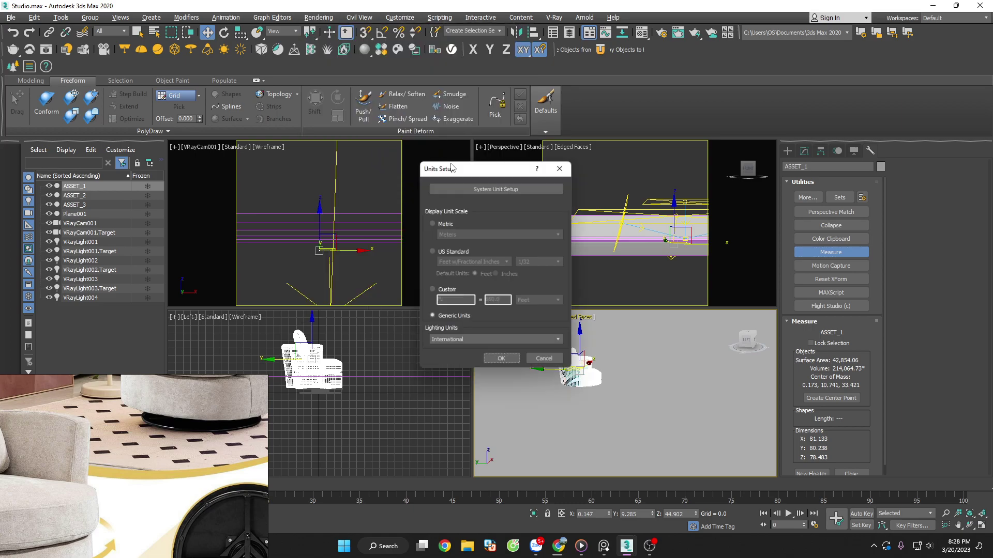
click(446, 223)
click(482, 235)
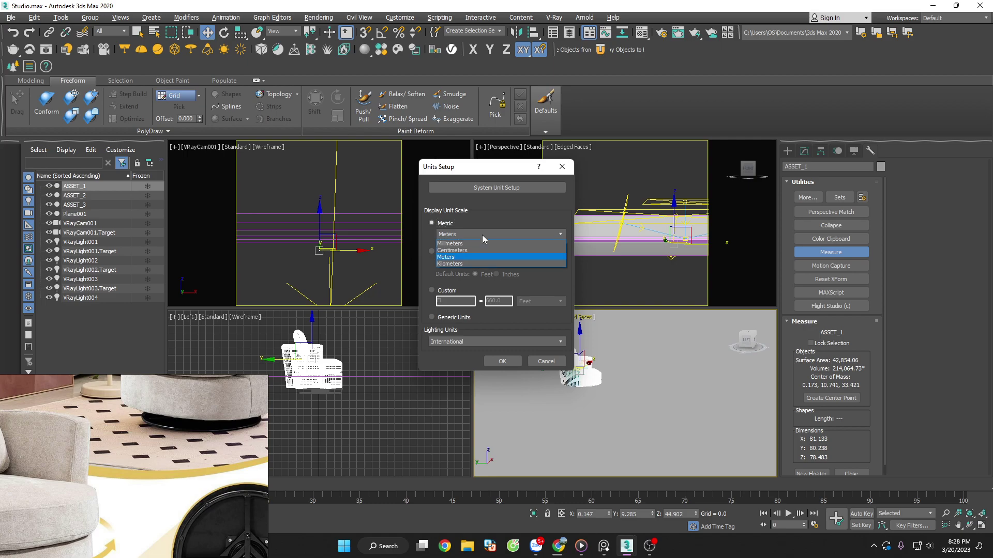
click(477, 250)
click(496, 188)
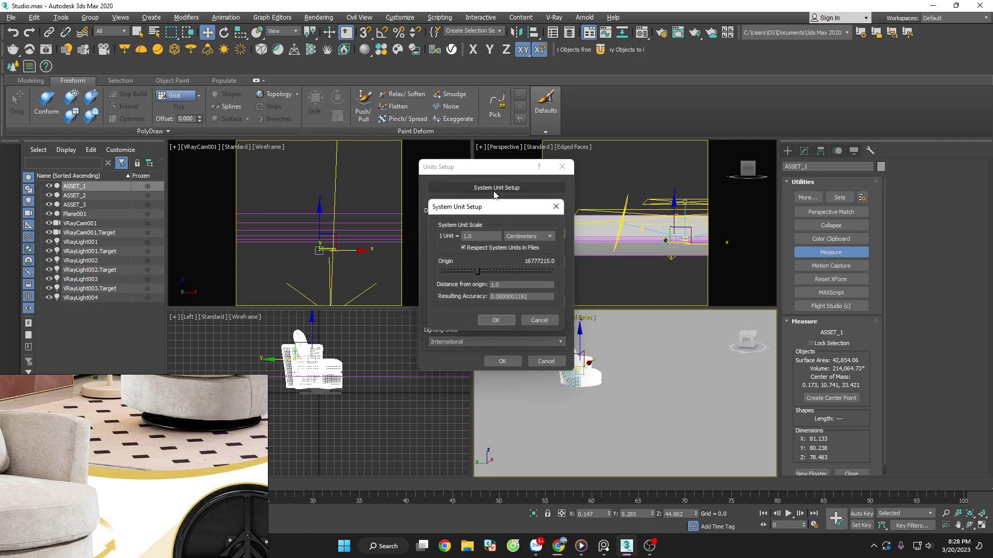
click(527, 237)
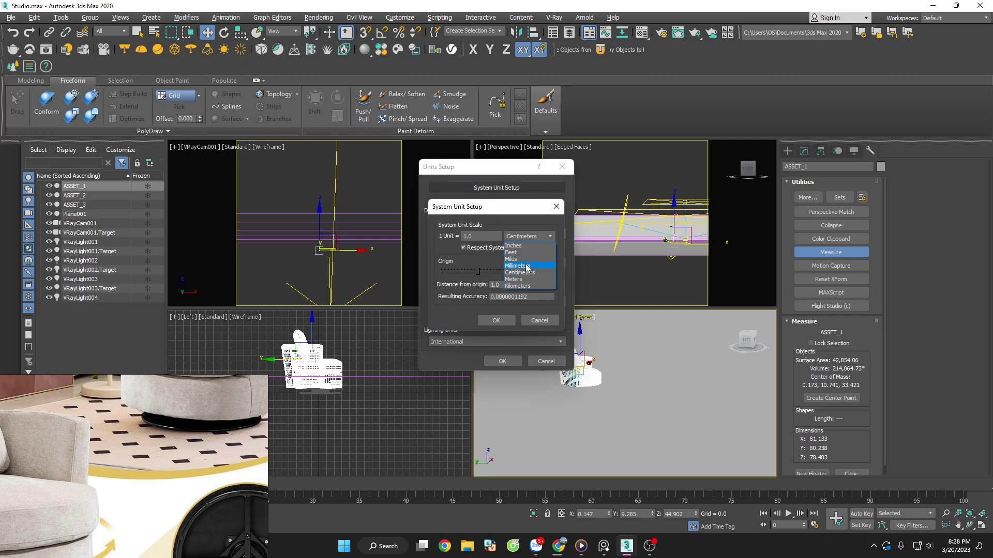
click(523, 260)
click(495, 319)
click(502, 361)
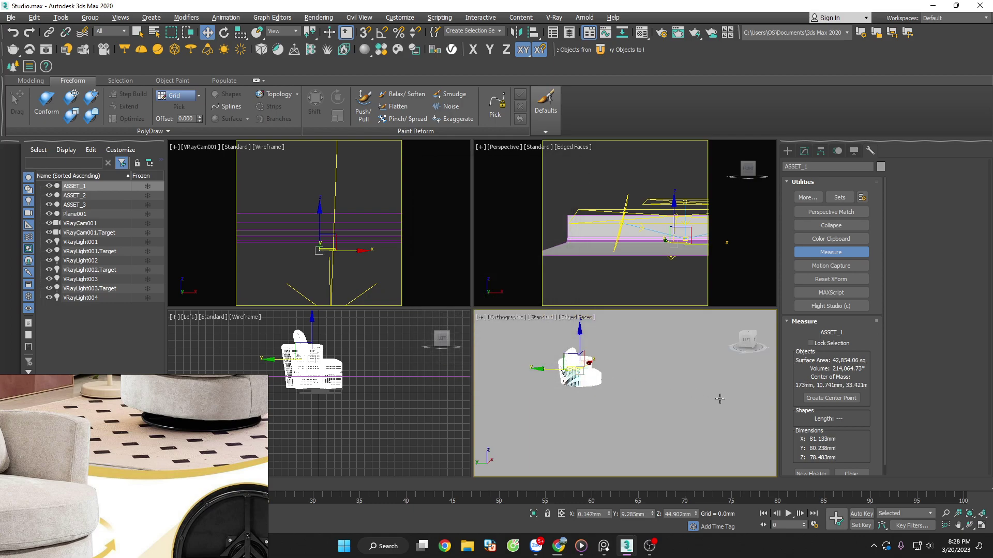
alt+middle_drag(587, 370, 581, 362)
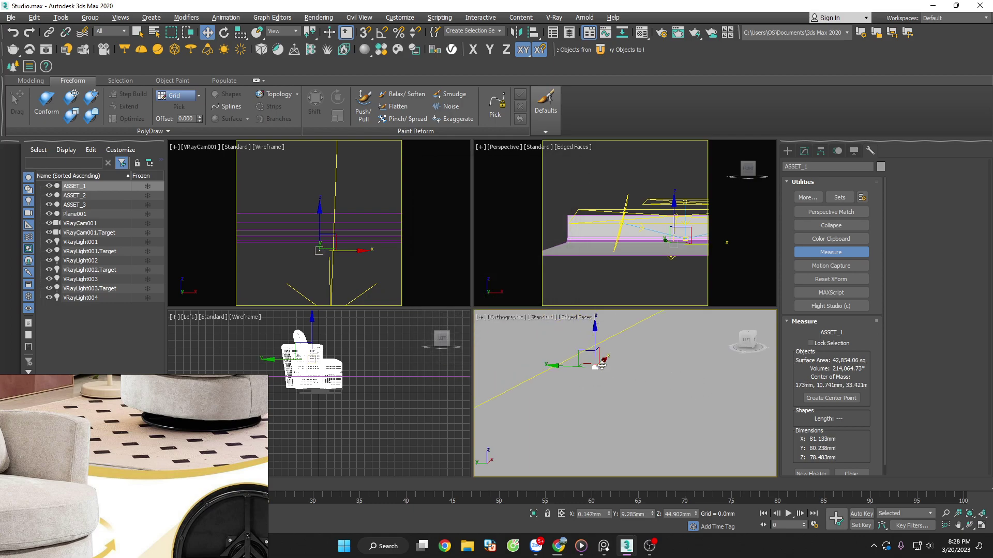
drag(580, 362, 580, 354)
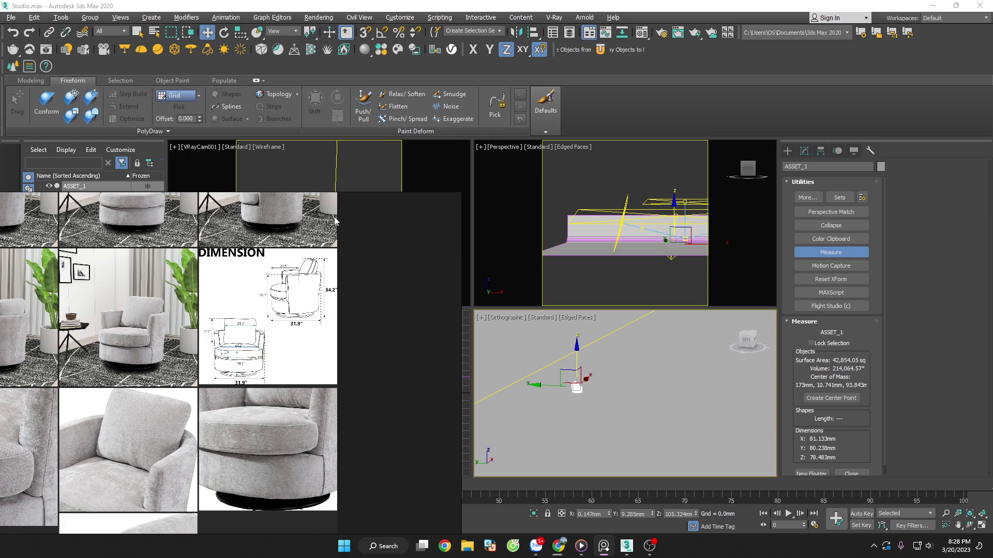
mouse_move(626, 546)
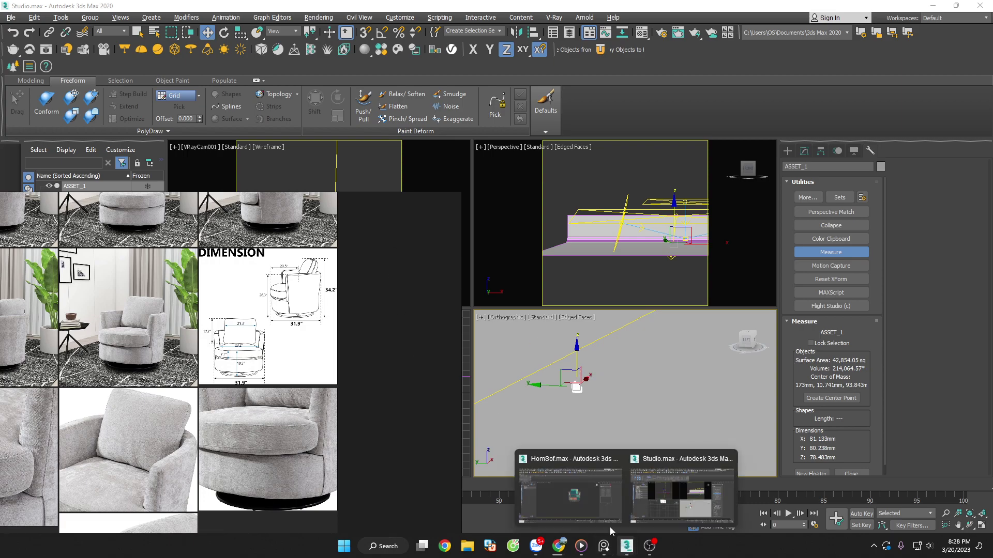
Measure the whole three-part chair in HomSof.max, then deselect it.
click(585, 504)
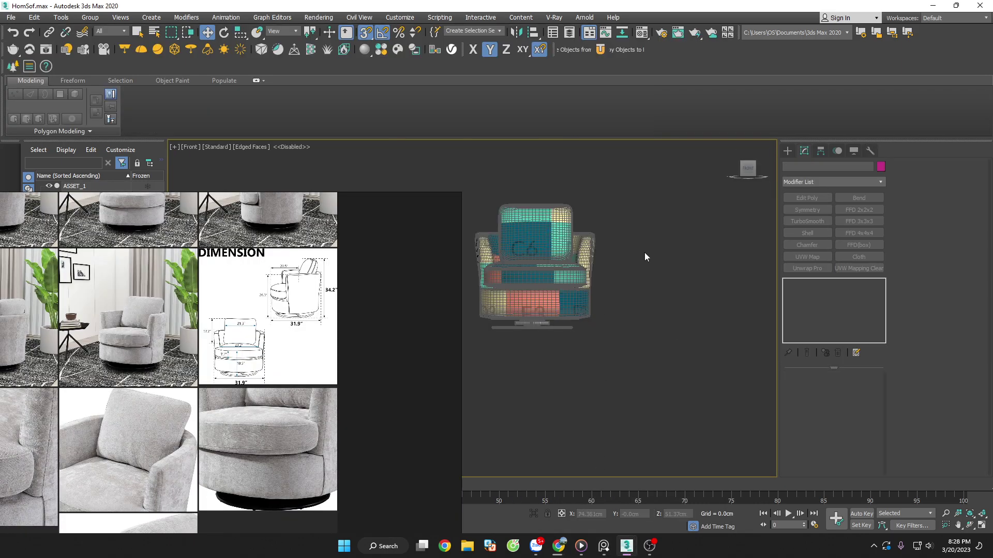
drag(644, 187, 529, 322)
click(870, 151)
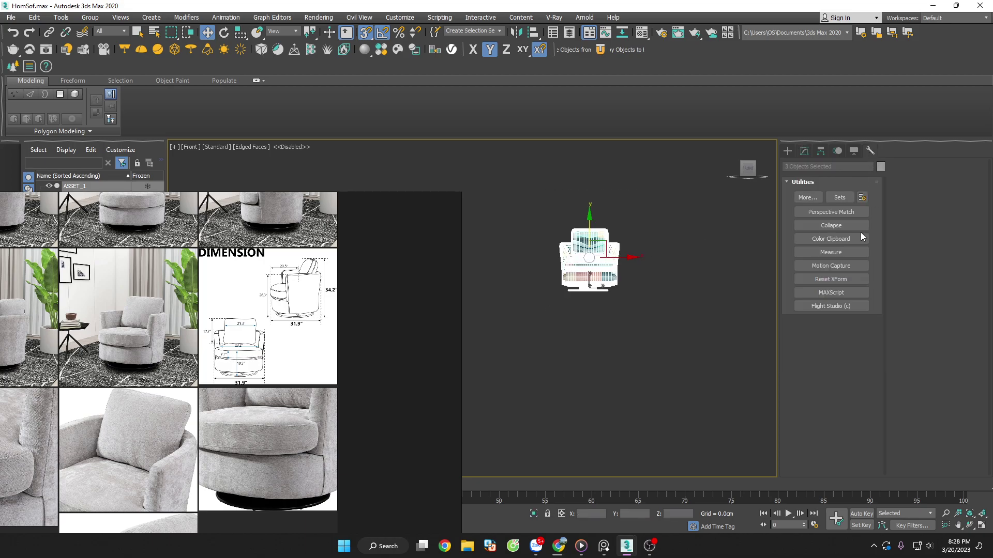
click(831, 252)
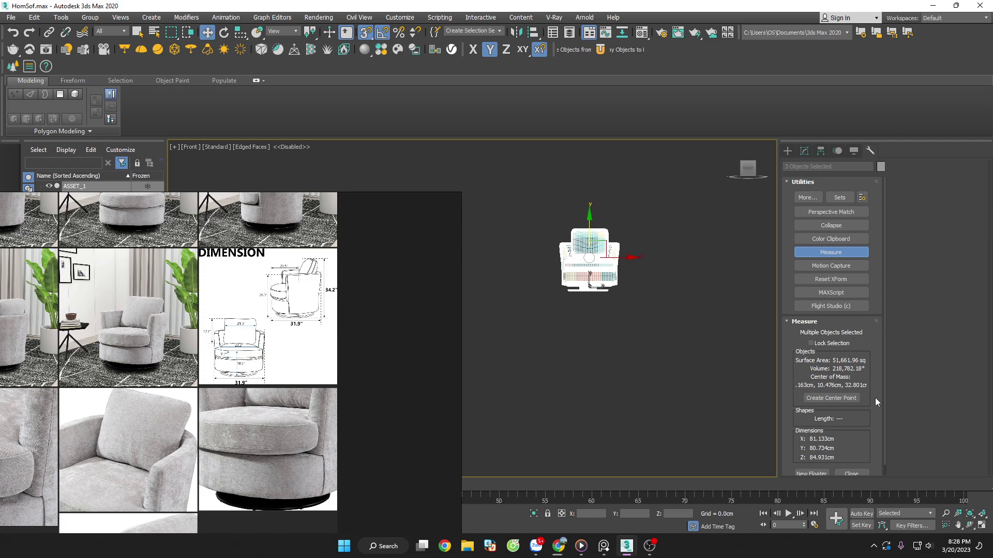
scroll(600, 245, up, 3)
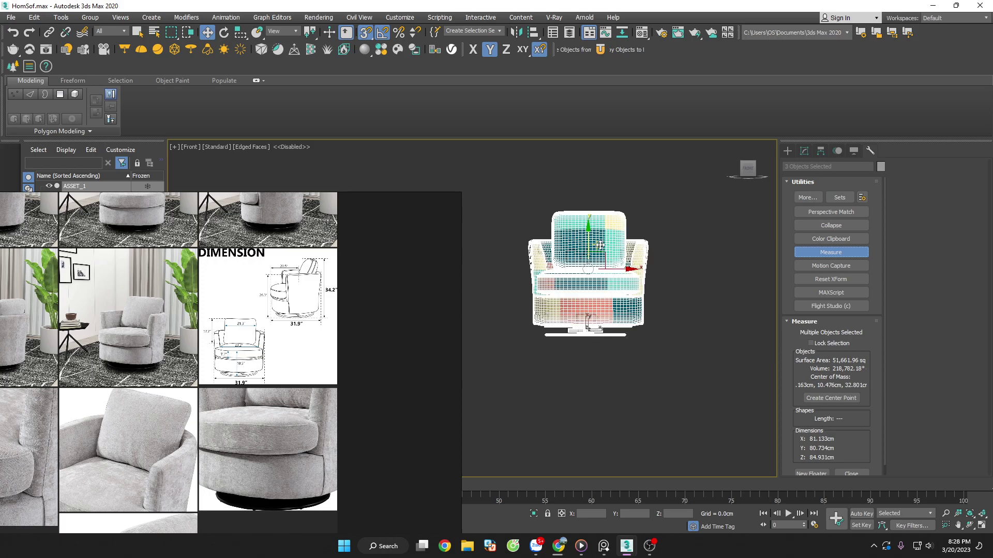
click(674, 216)
mouse_move(625, 545)
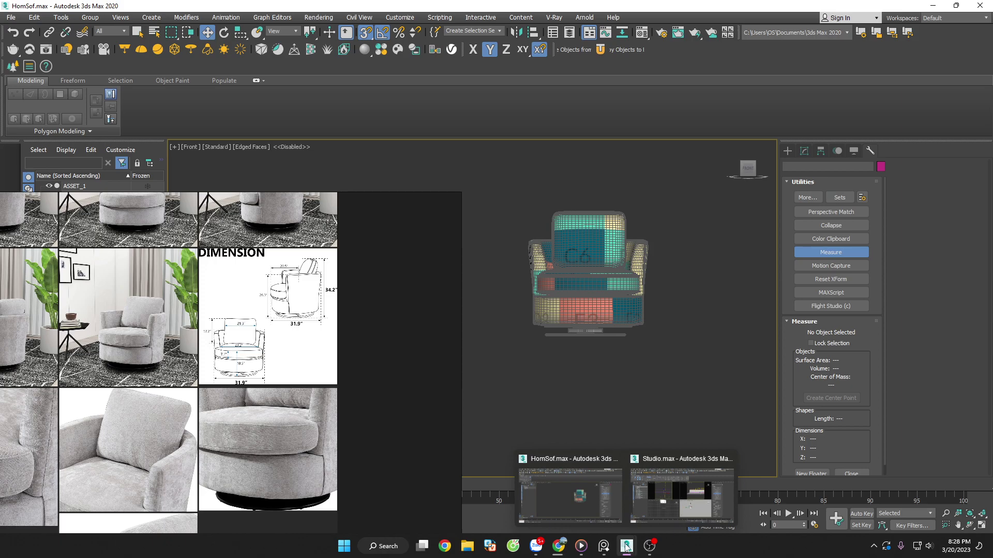
Back in Studio.max, move ASSET_1 along the X axis to -185461.2 mm.
click(682, 494)
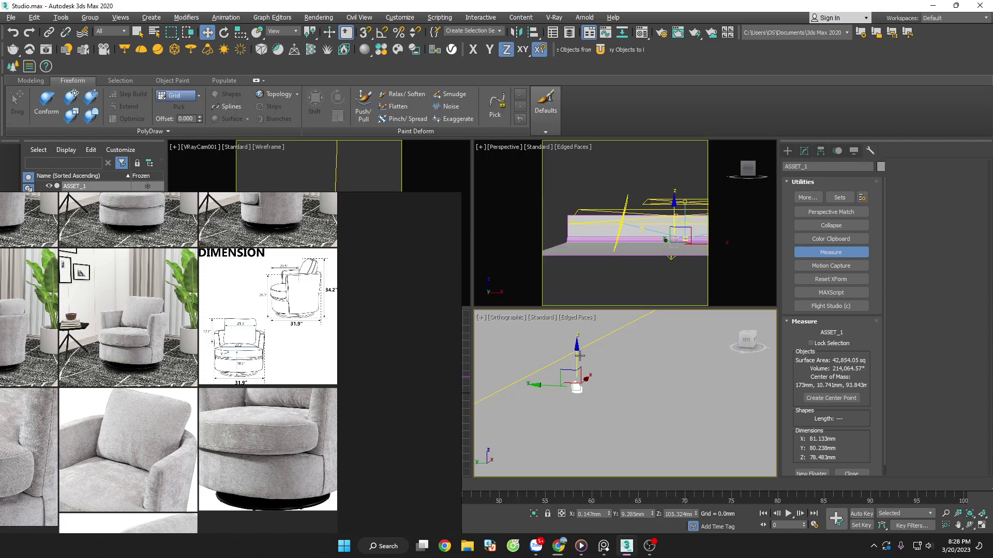
scroll(581, 372, up, 2)
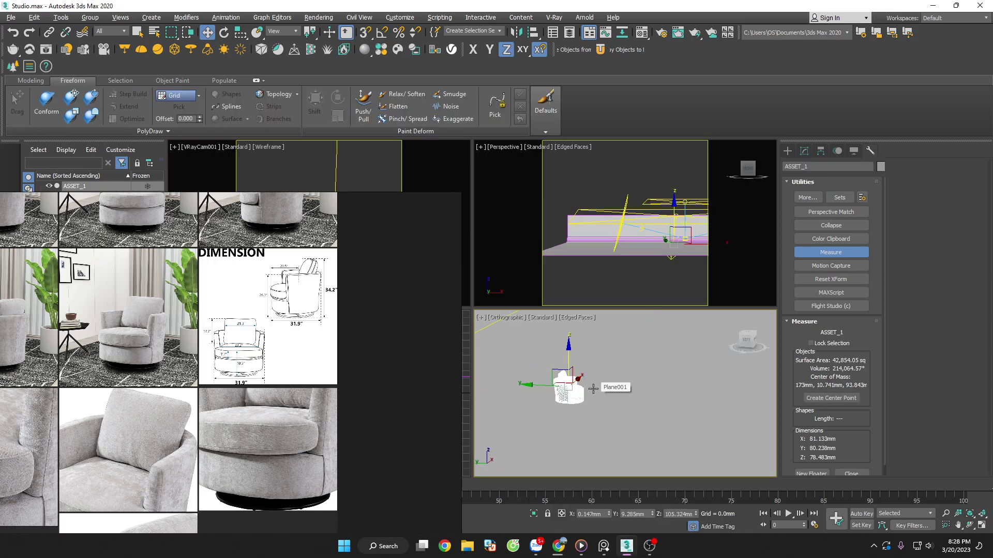
scroll(595, 390, up, 2)
scroll(597, 391, up, 3)
scroll(600, 391, down, 3)
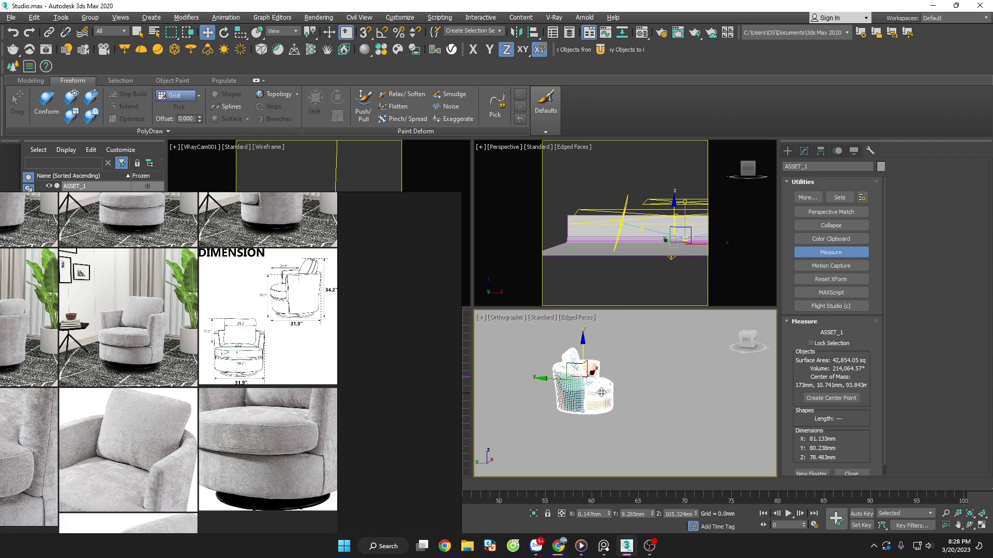
scroll(601, 392, down, 1)
scroll(600, 391, down, 1)
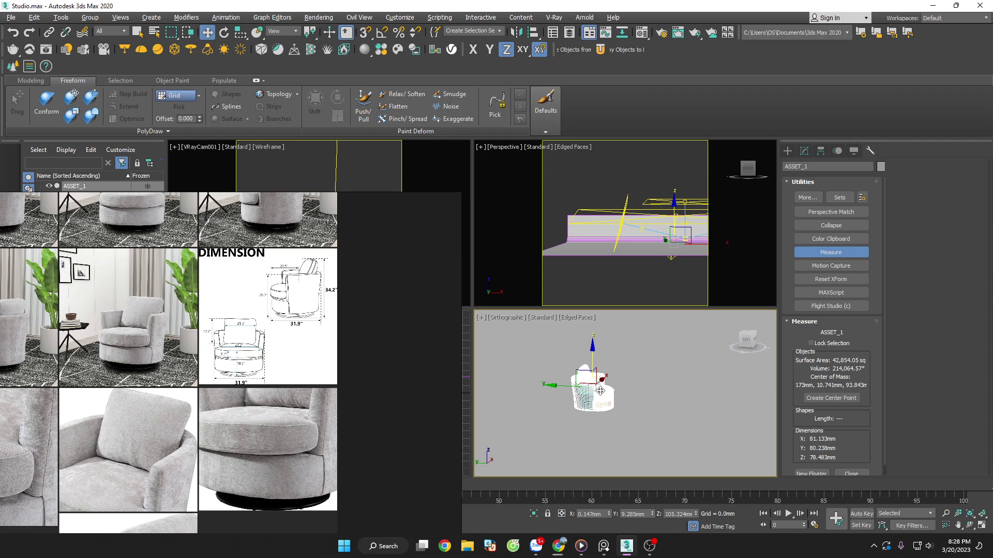
key(r)
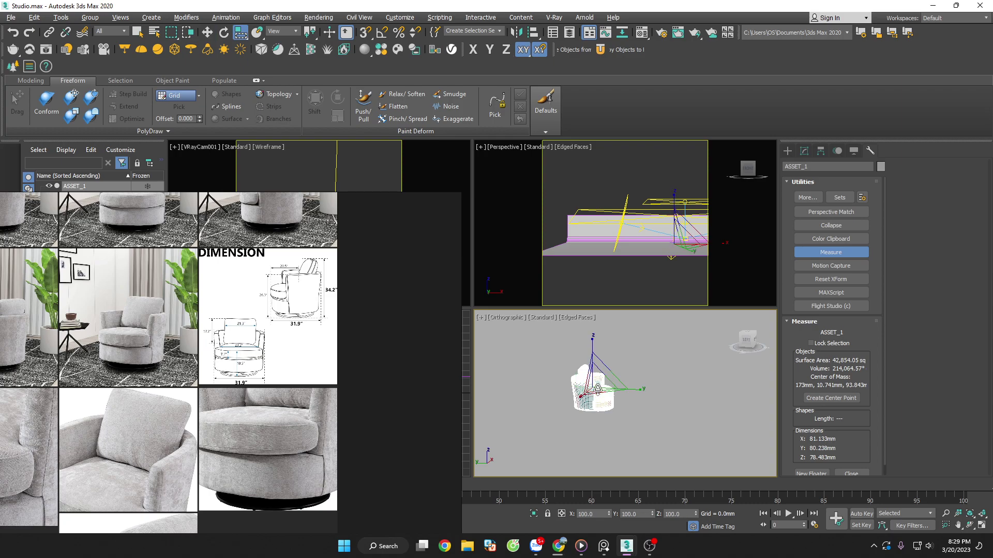
key(w)
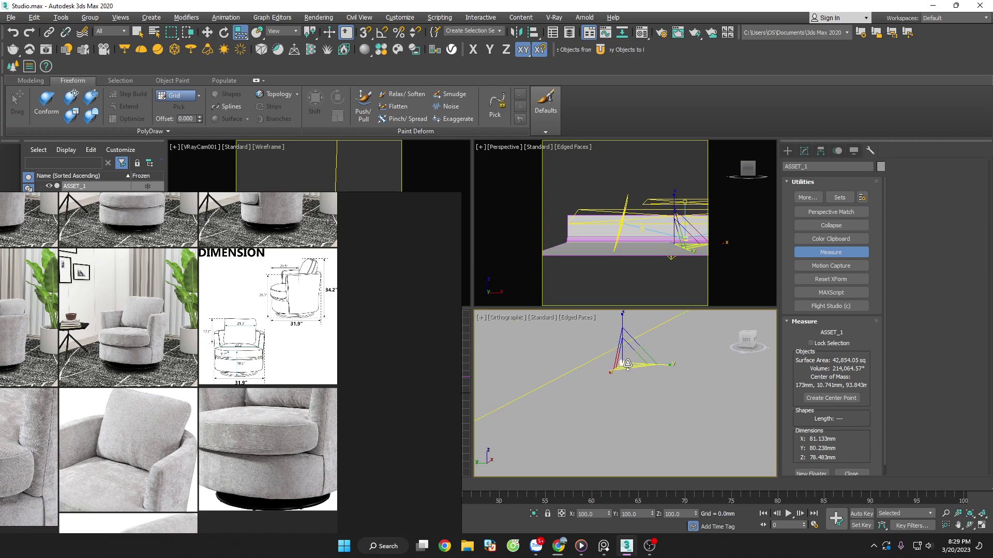
alt+middle_drag(625, 360, 629, 380)
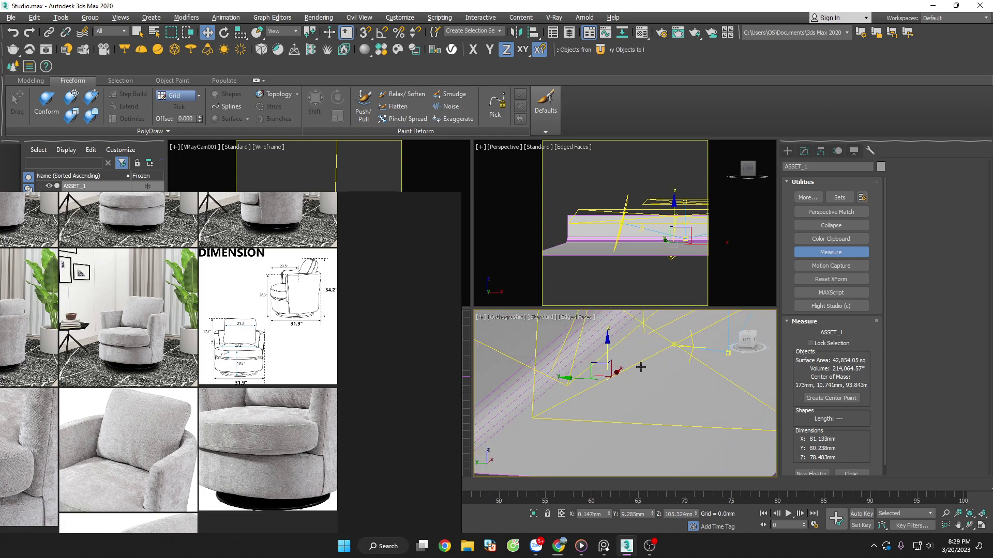
key(F5)
drag(629, 380, 537, 443)
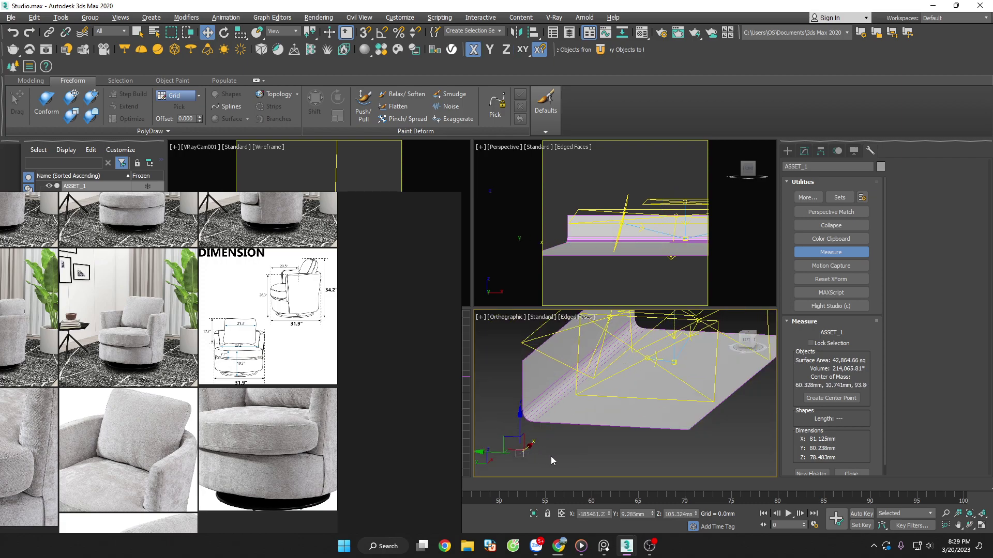
Deselect ASSET_1 and maximize a single front view of the scene.
click(554, 455)
middle_drag(554, 455, 556, 412)
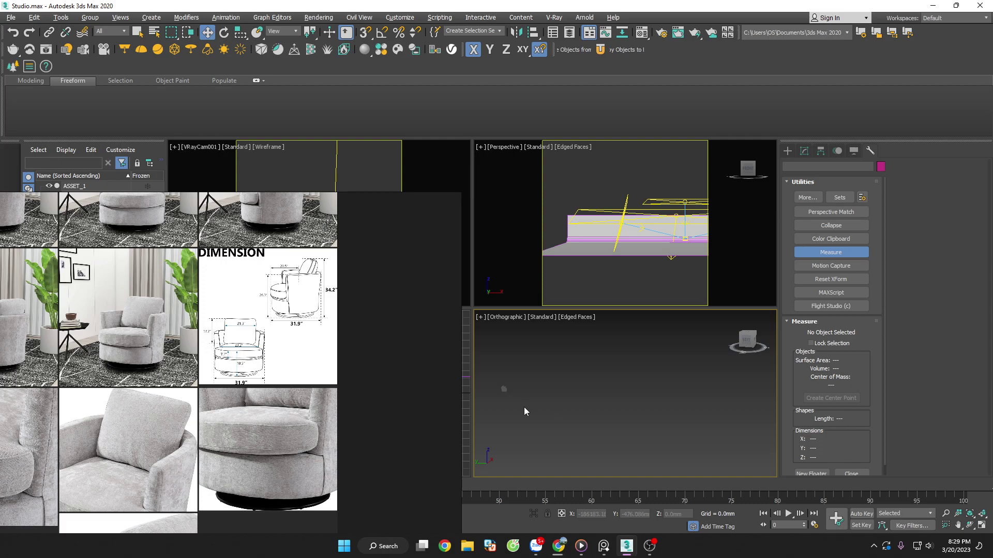
scroll(547, 388, up, 5)
click(584, 343)
click(653, 384)
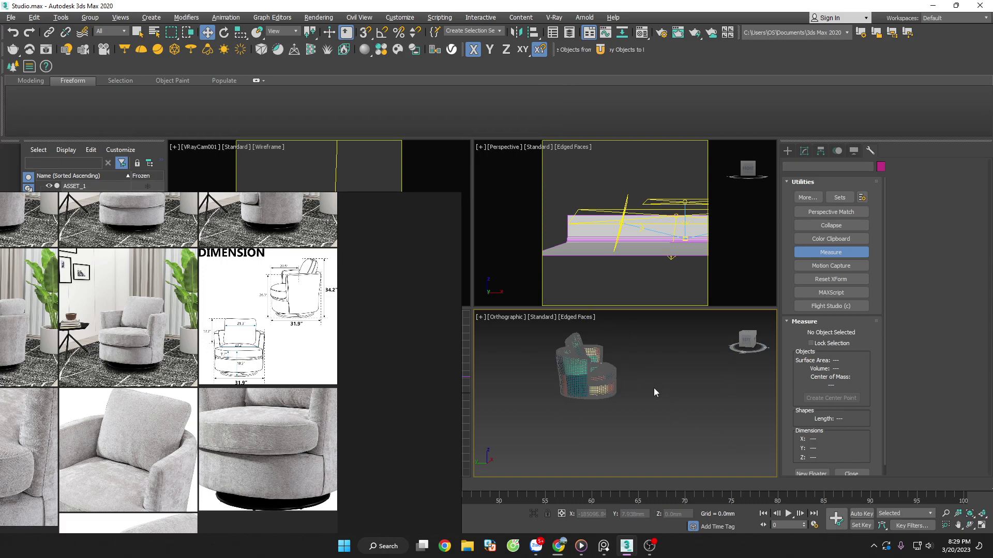
mouse_move(658, 381)
middle_down()
mouse_move(639, 364)
mouse_move(654, 359)
middle_up()
key(alt+w)
scroll(654, 360, down, 2)
key(f)
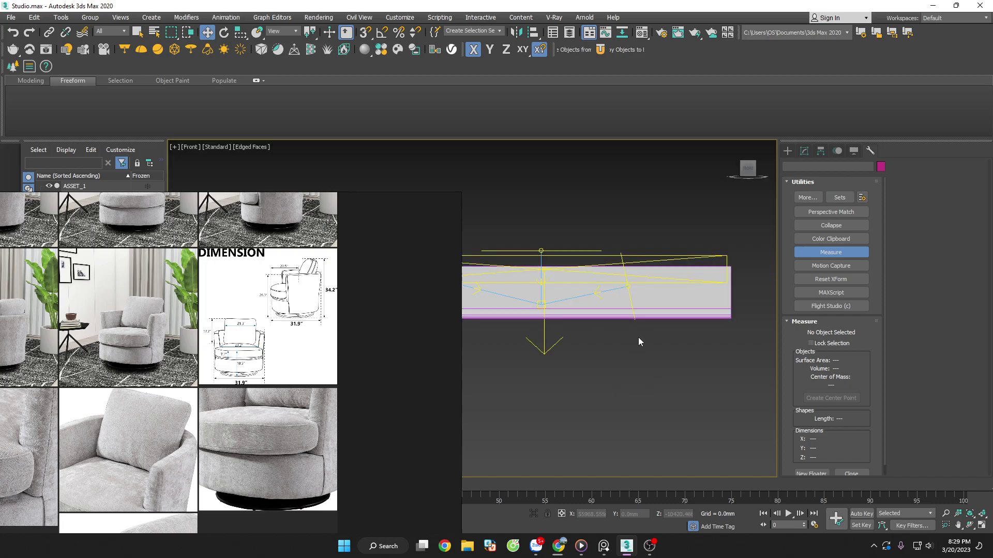
scroll(638, 337, down, 4)
scroll(650, 355, up, 2)
click(606, 347)
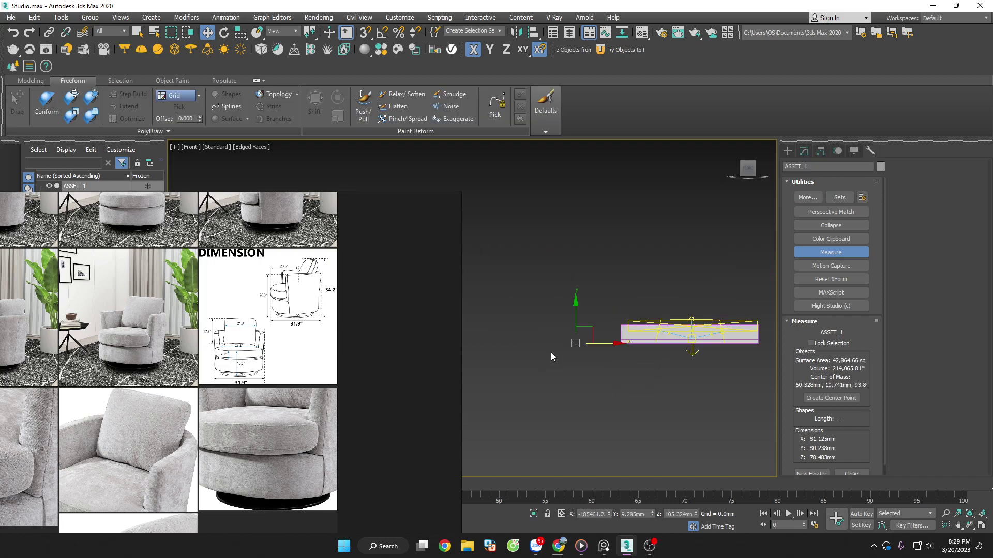
click(690, 353)
Create a Standard Primitives box, Box001, beside the backdrop in the Top view.
key(t)
key(z)
click(787, 151)
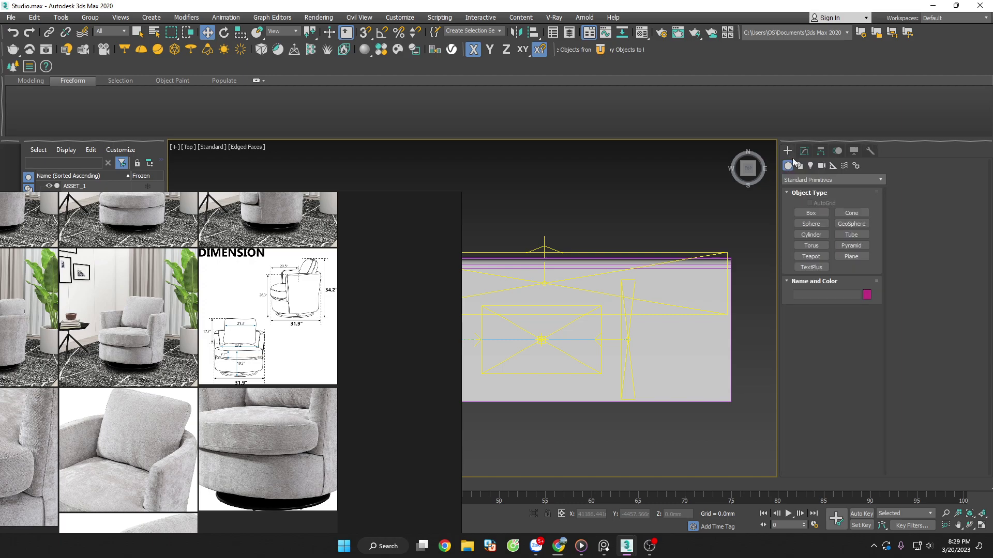
click(810, 213)
scroll(569, 331, down, 3)
scroll(521, 336, up, 5)
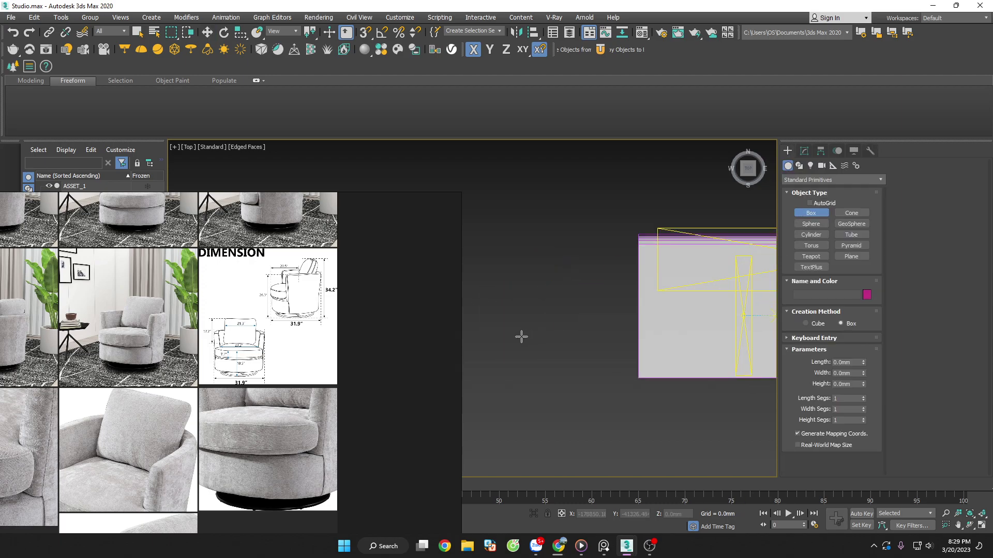
drag(535, 317, 558, 329)
click(571, 313)
Frame Box001 in the front view, then switch to the HomSof.max chair file.
key(w)
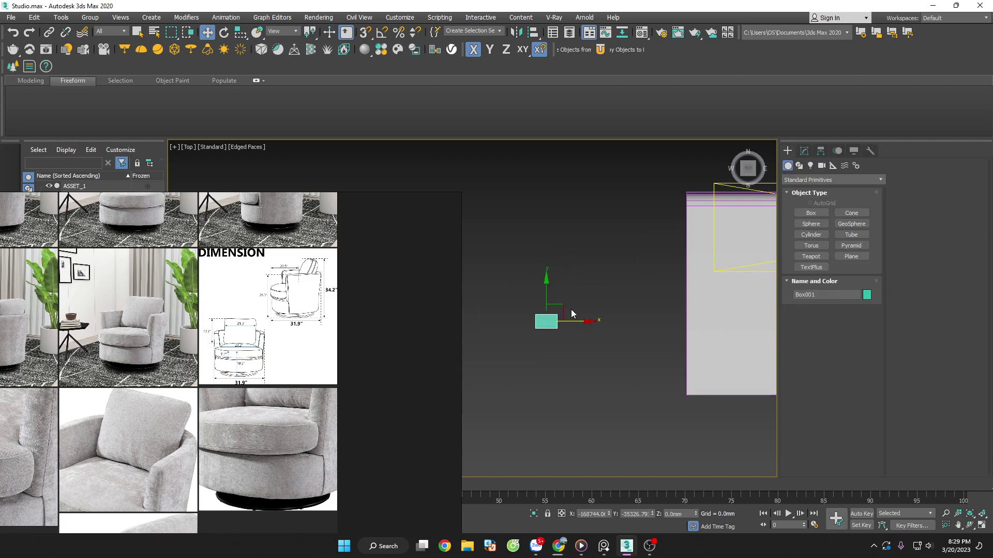
key(f)
key(z)
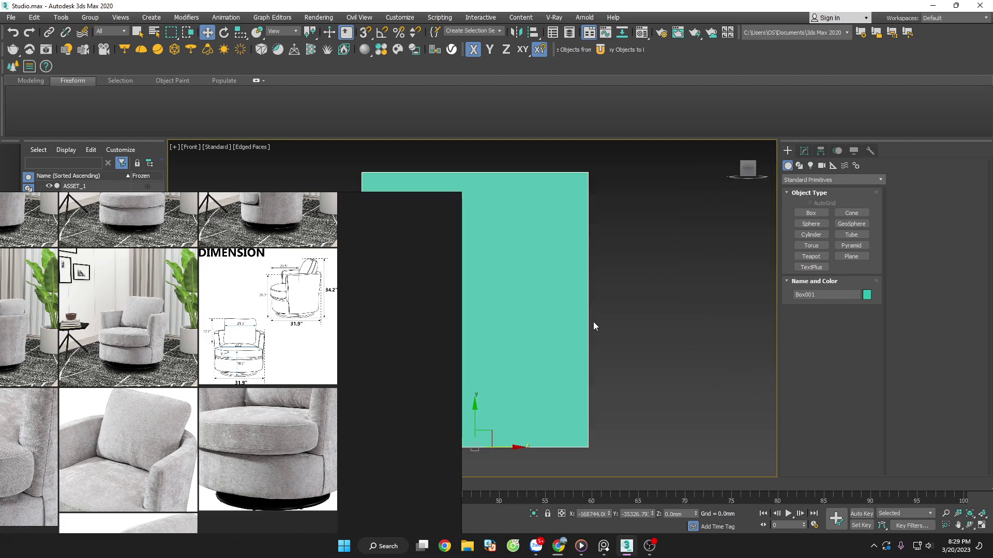
scroll(594, 321, down, 3)
middle_drag(652, 355, 666, 360)
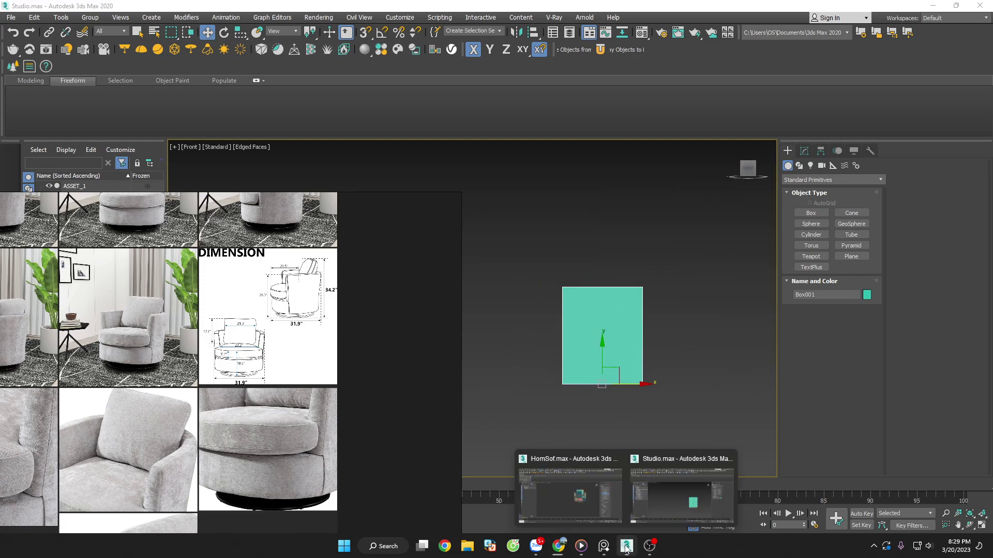
click(660, 492)
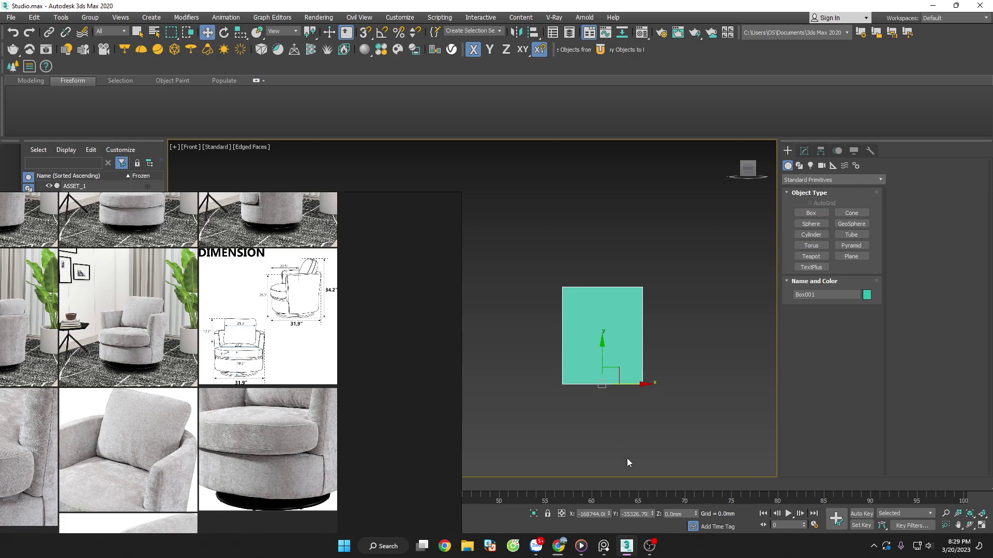
mouse_move(625, 546)
click(596, 510)
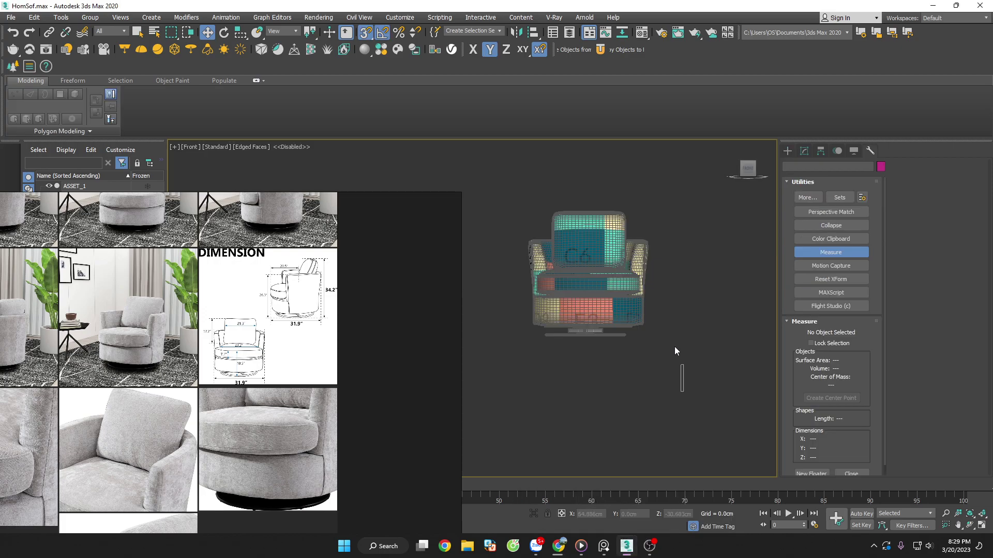
Select all chair parts and save a snip of its 81.133 × 80.734 × 84.931 measurements as Desktop Screenshot_1.
key(ctrl+a)
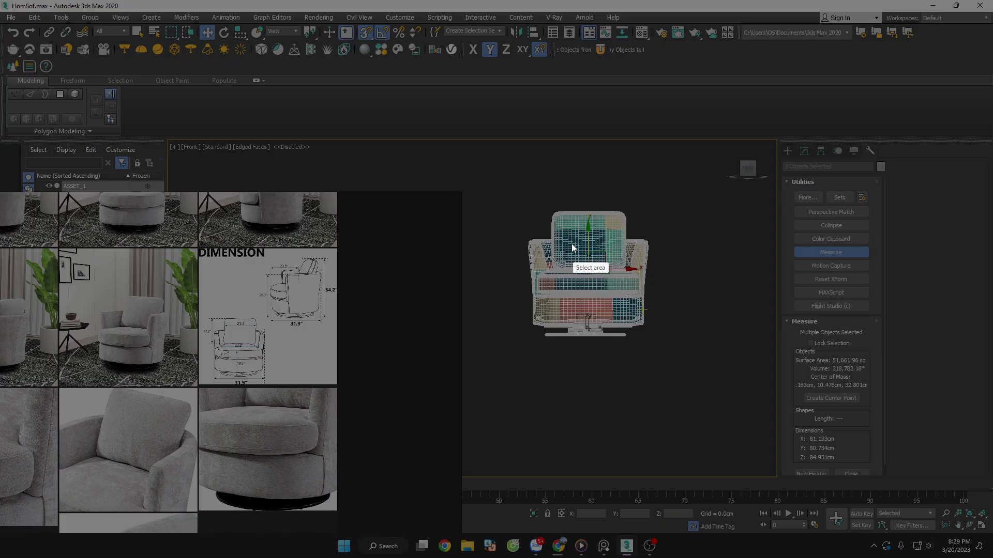
drag(506, 173, 901, 477)
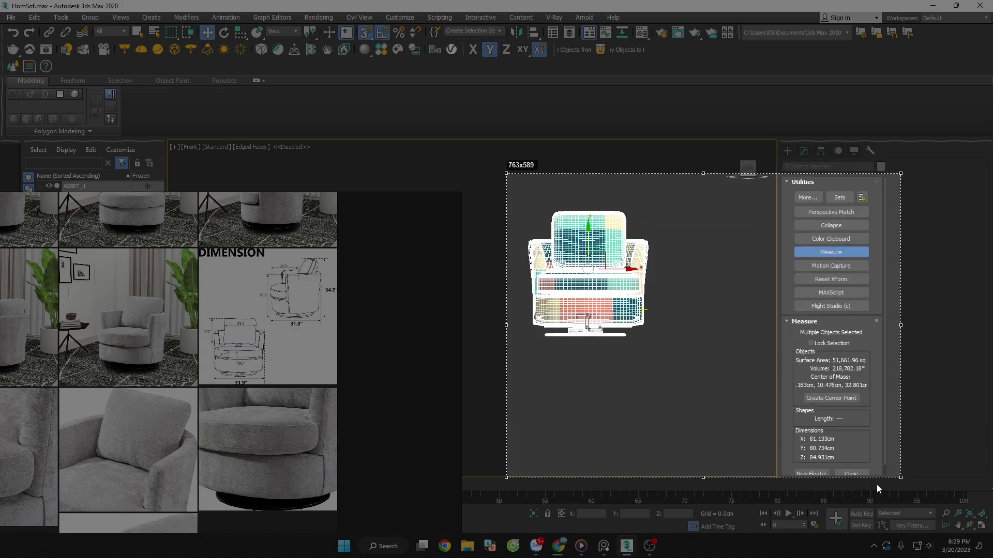
click(878, 488)
click(30, 80)
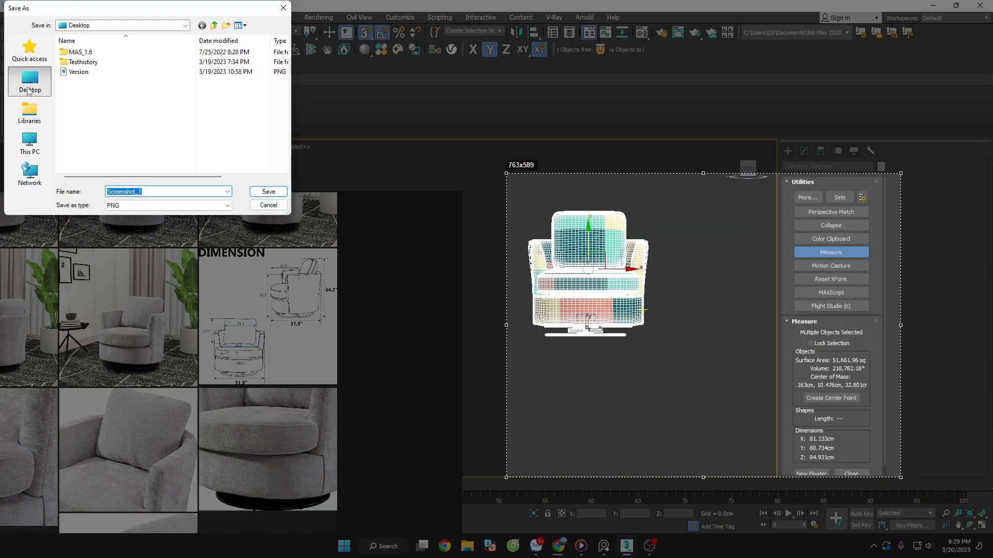
click(269, 192)
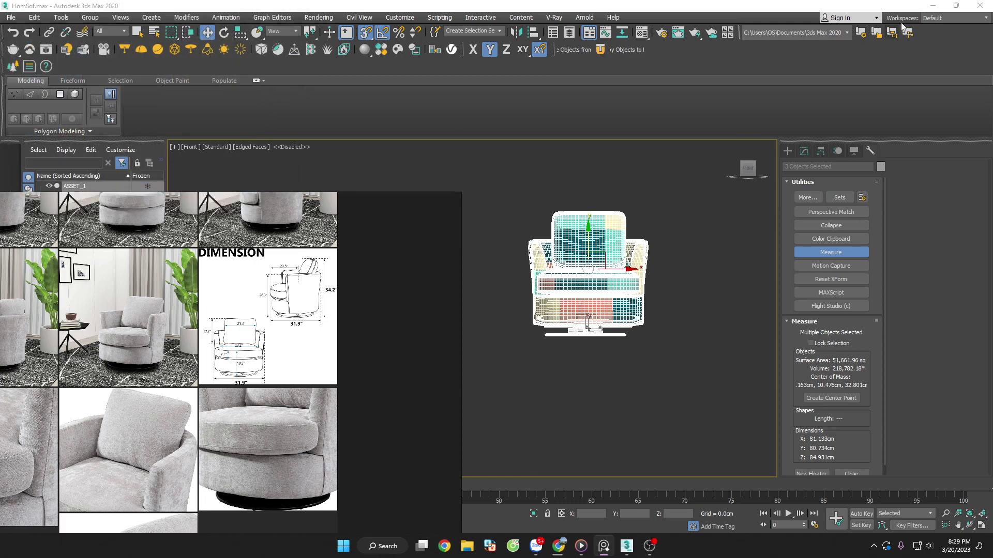
click(934, 6)
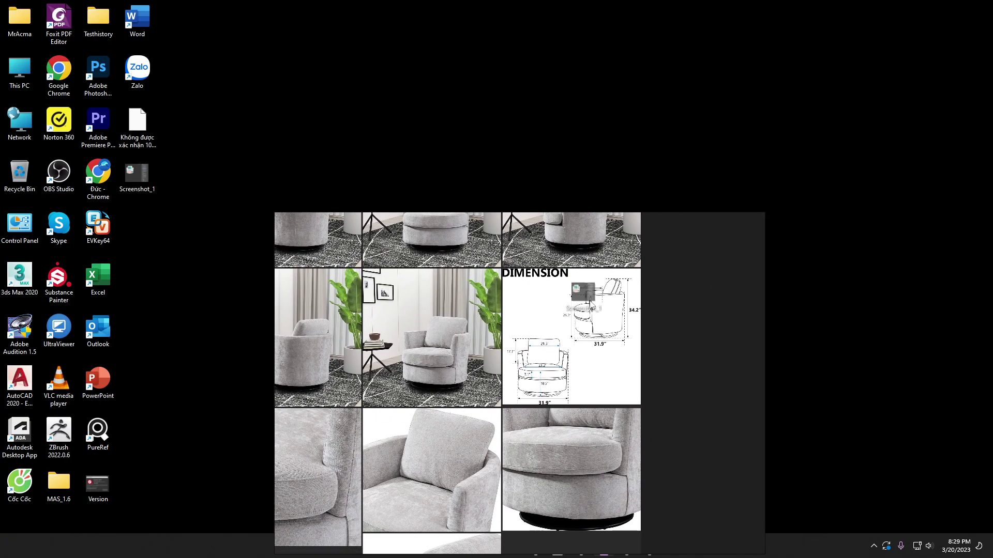
Paste Screenshot_1 into PureRef, zoom into its Dimensions readout, and return to Studio.max.
key(ctrl+v)
drag(668, 265, 393, 187)
scroll(442, 352, up, 5)
scroll(442, 368, up, 5)
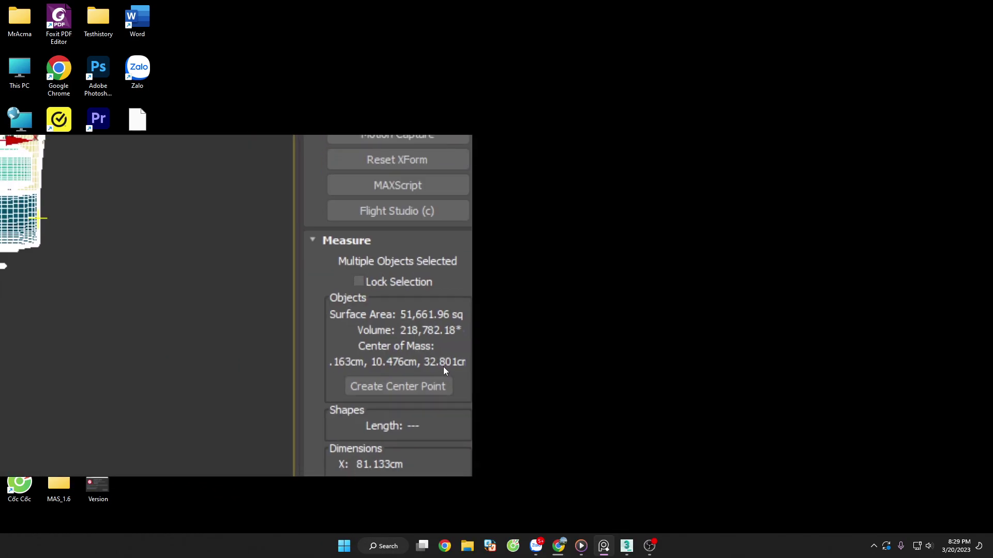
scroll(381, 377, up, 2)
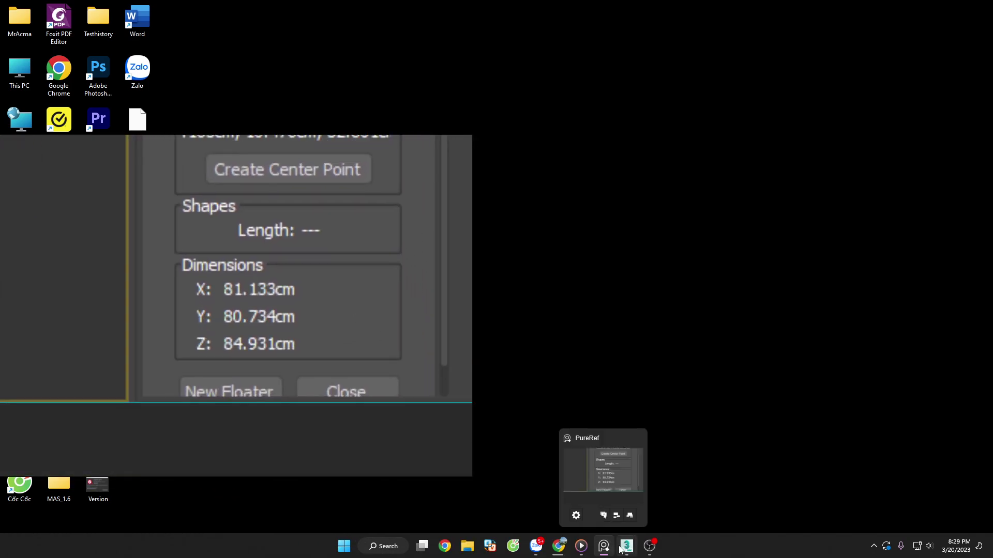
click(650, 511)
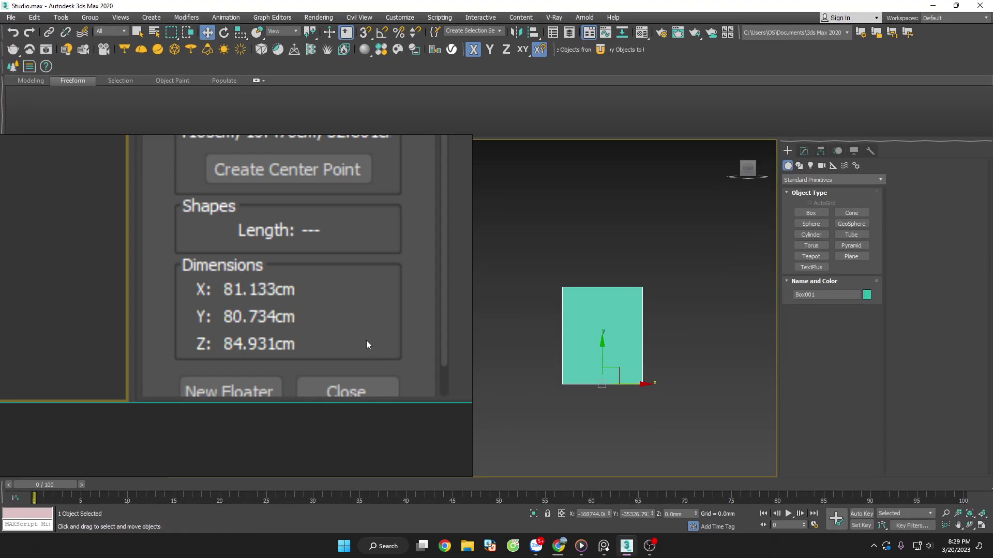
Select Box001 and show its parameters in the Modify panel.
click(680, 372)
click(638, 344)
scroll(664, 344, down, 3)
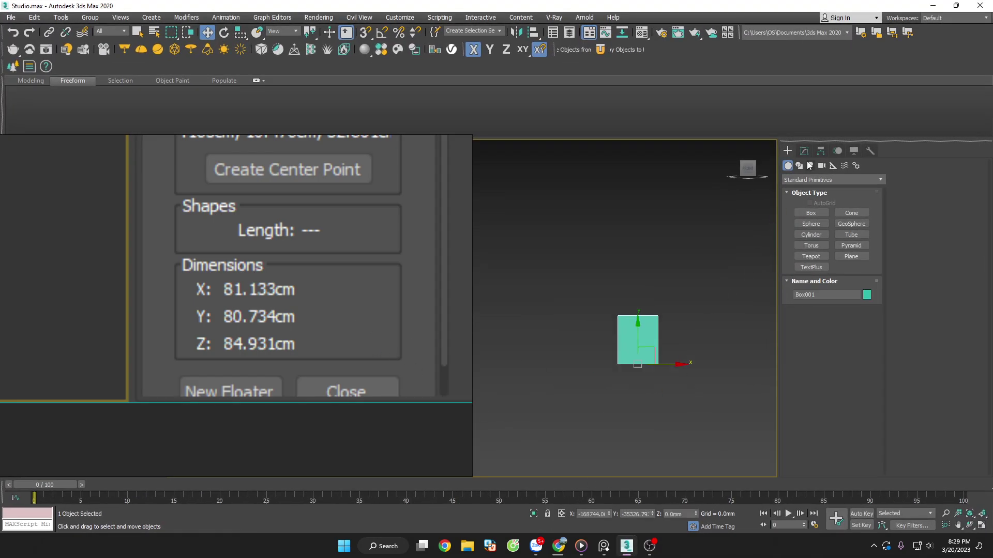
click(804, 151)
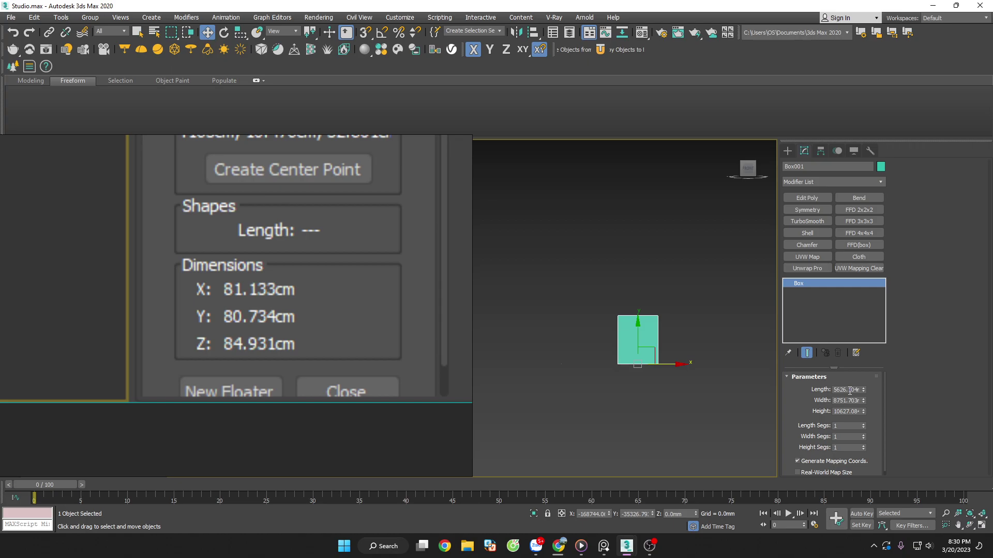
mouse_move(668, 374)
alt+middle_down()
mouse_move(687, 419)
mouse_move(700, 392)
alt+middle_up()
key(t)
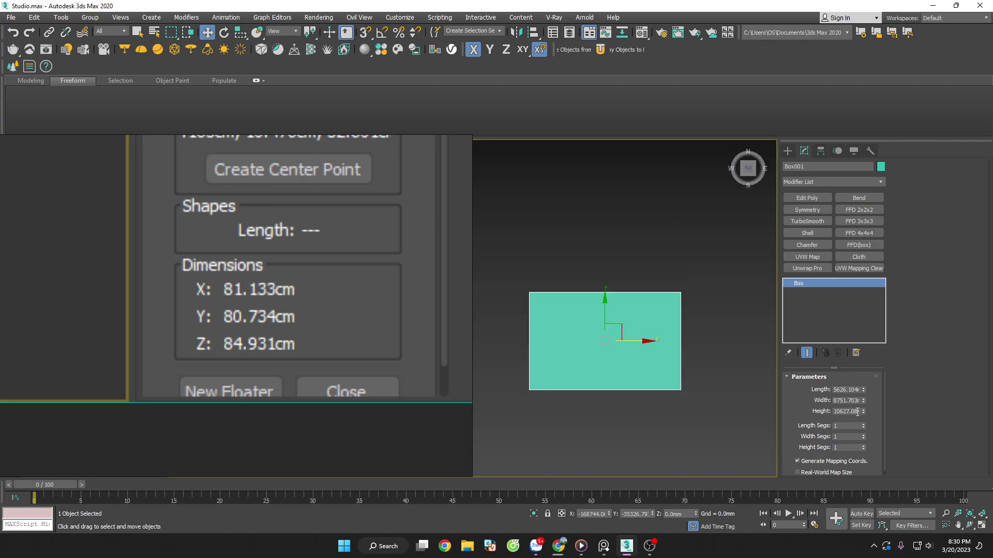
alt+middle_drag(687, 382, 704, 349)
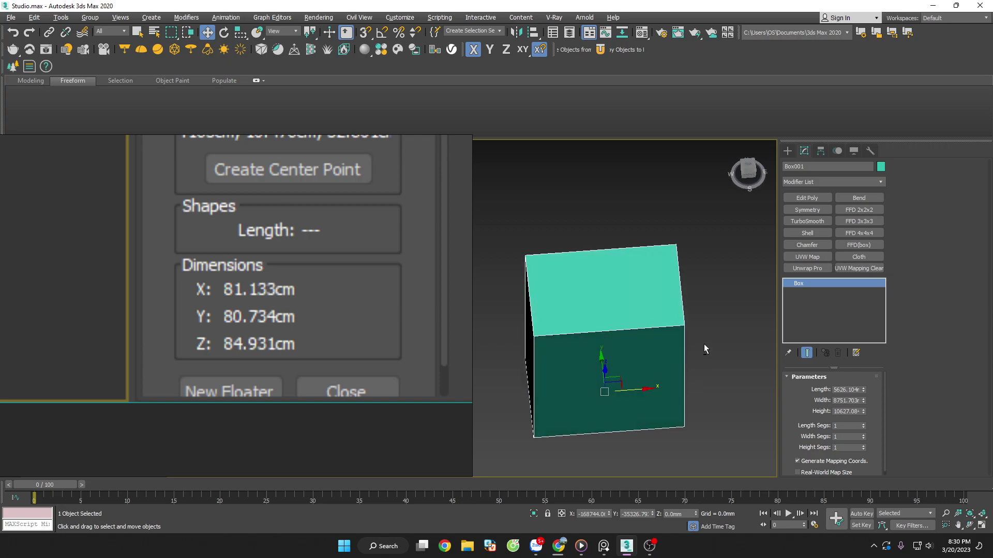
Set Box001 to Height 849.31 mm, Length 811.33 mm and Width 807.34 mm.
double_click(848, 411)
text(849.0mm)
key(Return)
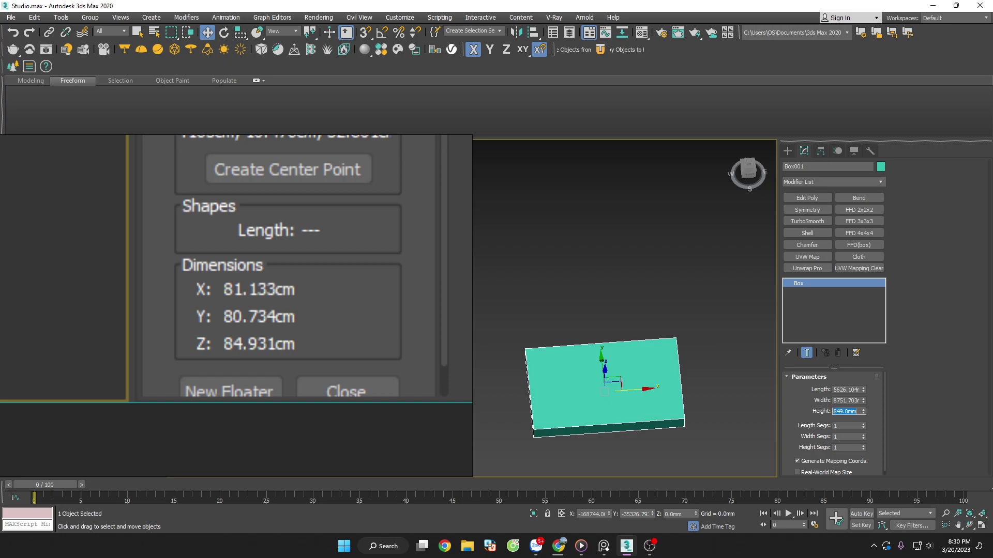
click(850, 415)
double_click(848, 391)
text(3)
key(Return)
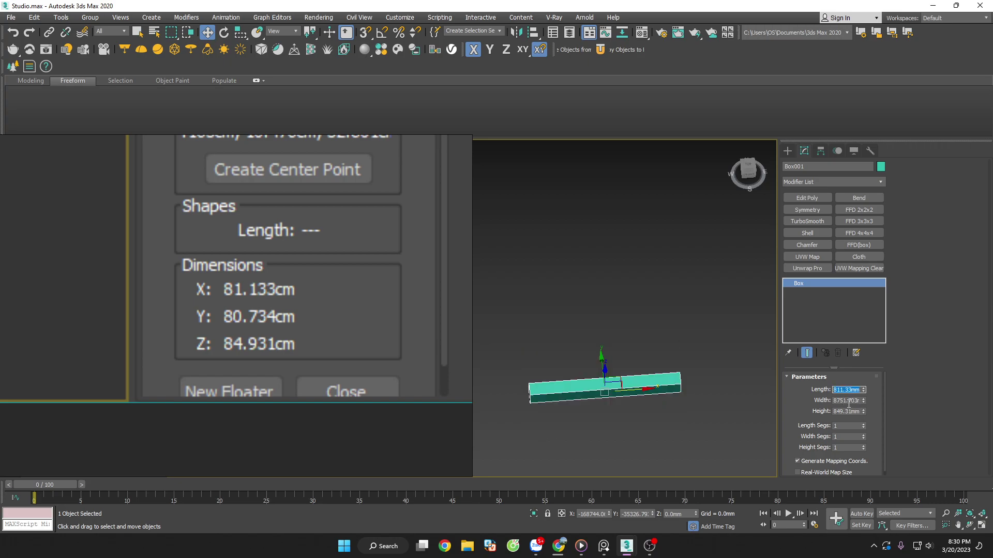
double_click(848, 403)
text(807.34)
key(Return)
Zero the reference box Box001's X and Y position at the world origin.
scroll(638, 265, down, 3)
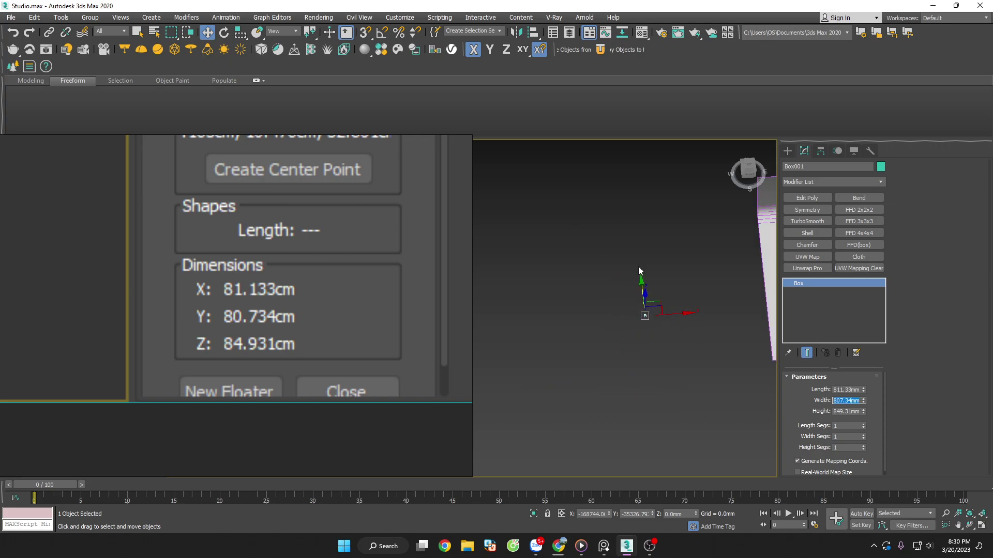
scroll(669, 311, up, 3)
scroll(667, 320, up, 2)
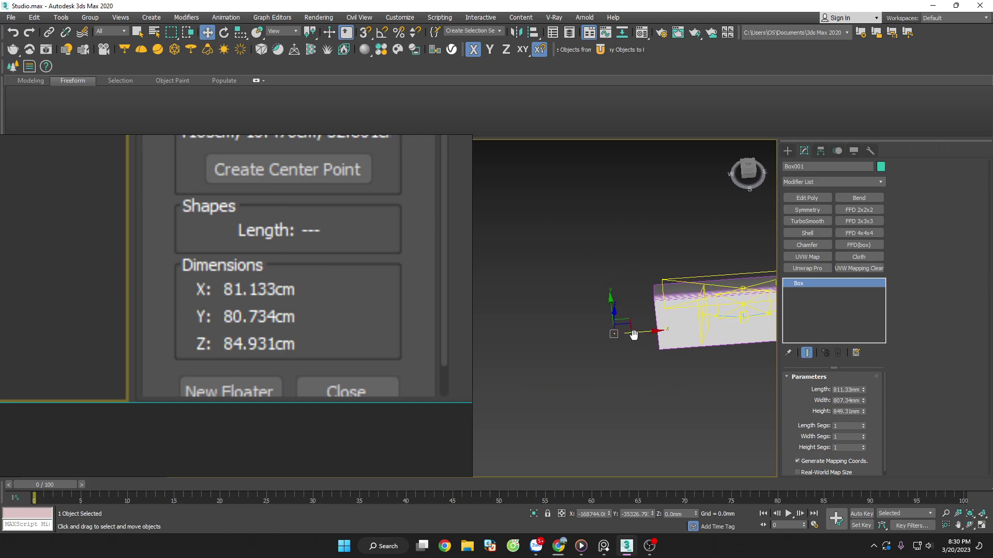
scroll(650, 337, up, 2)
scroll(672, 325, up, 3)
scroll(687, 315, up, 2)
scroll(686, 314, up, 2)
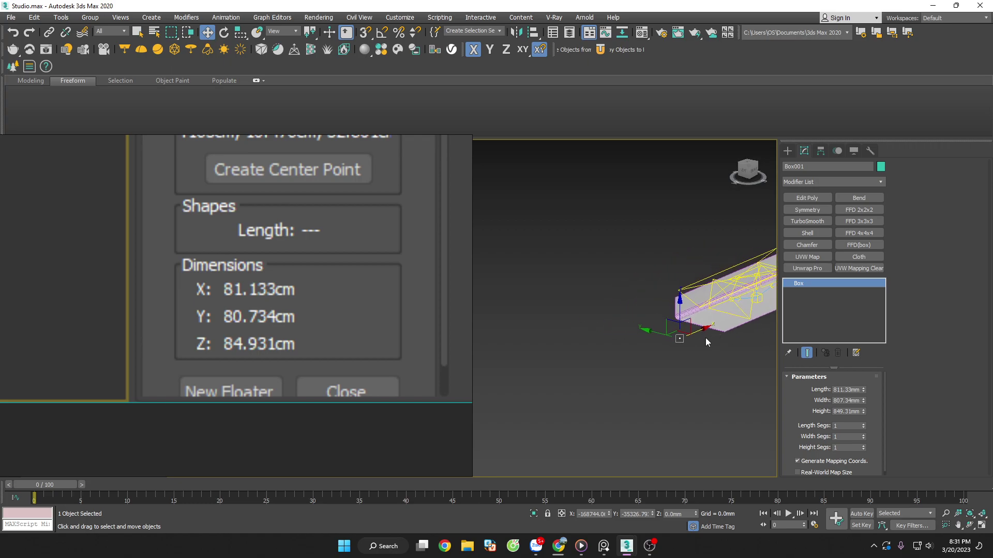
scroll(673, 326, up, 1)
mouse_move(567, 325)
alt+middle_down()
mouse_move(550, 333)
mouse_move(522, 325)
mouse_move(541, 331)
mouse_move(584, 289)
alt+middle_up()
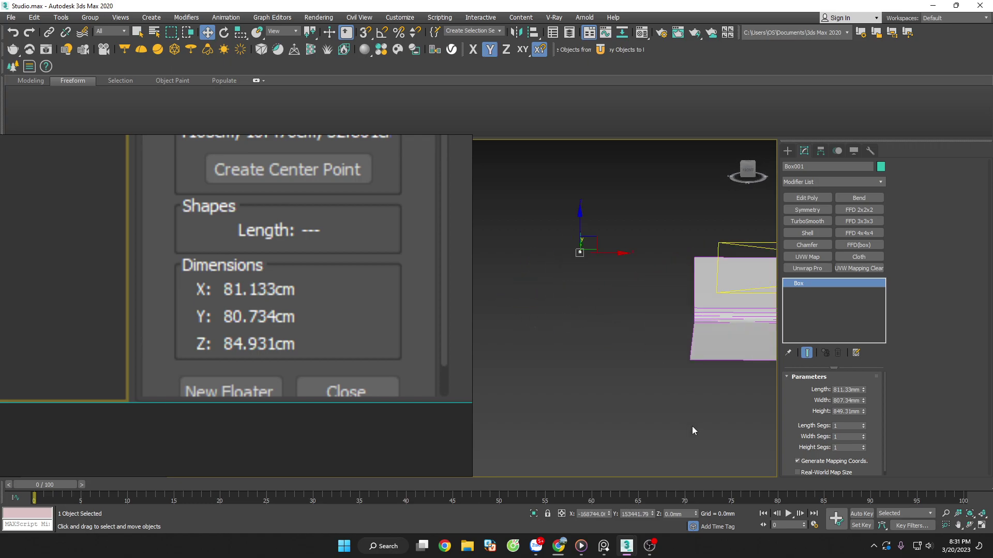
click(579, 335)
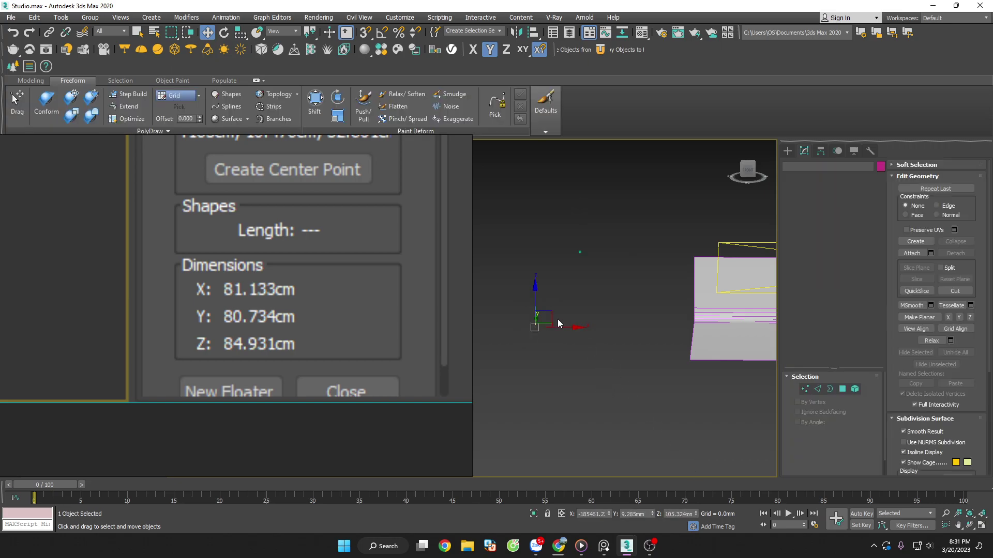
scroll(561, 315, up, 2)
drag(564, 205, 611, 249)
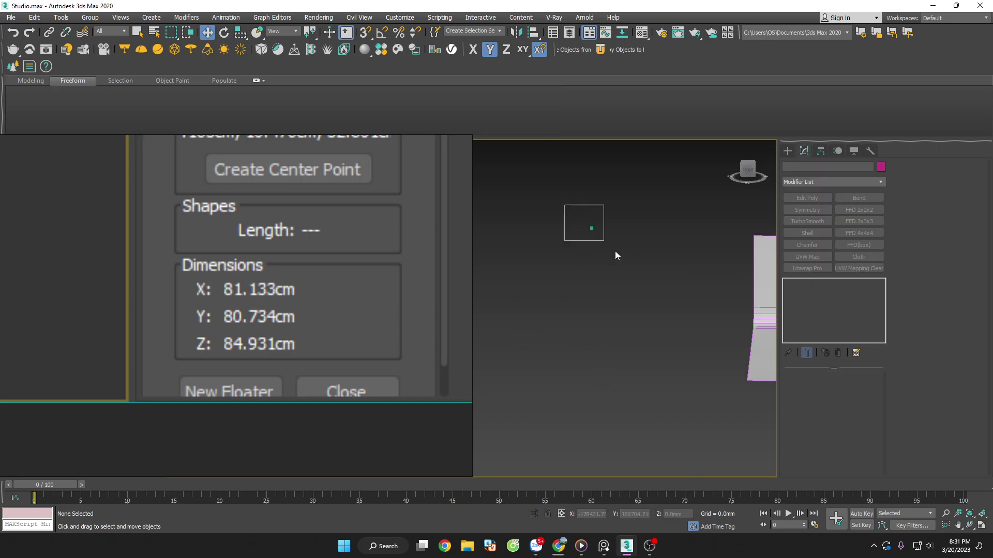
right_click(609, 512)
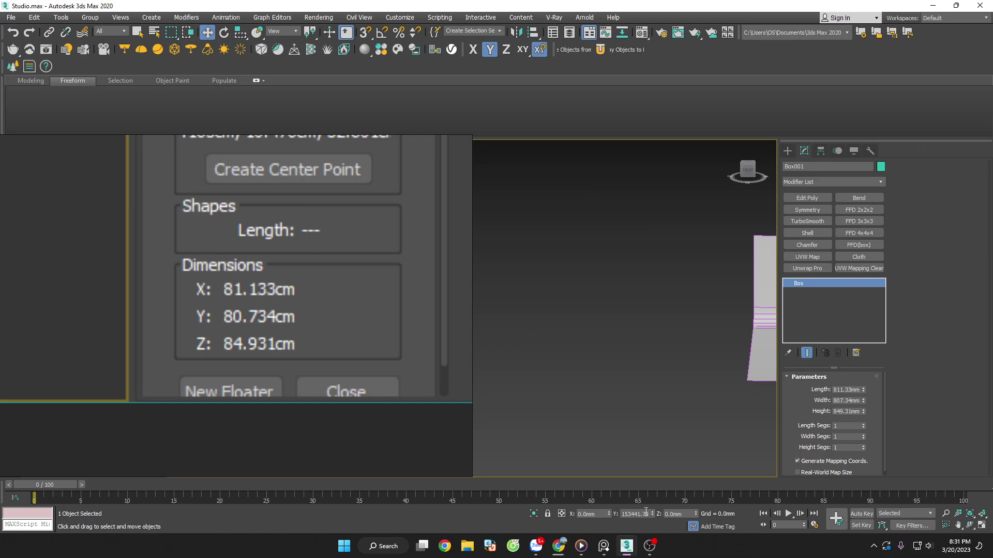
right_click(652, 512)
scroll(557, 359, down, 3)
scroll(621, 358, down, 2)
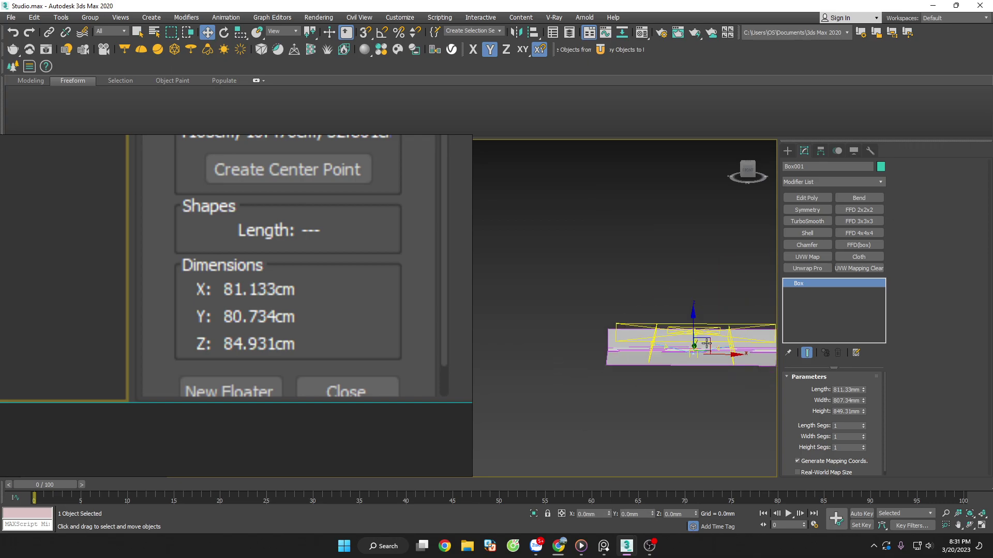
Move ASSET_1 to X 0 and height 0, then frame it in wireframe.
click(558, 355)
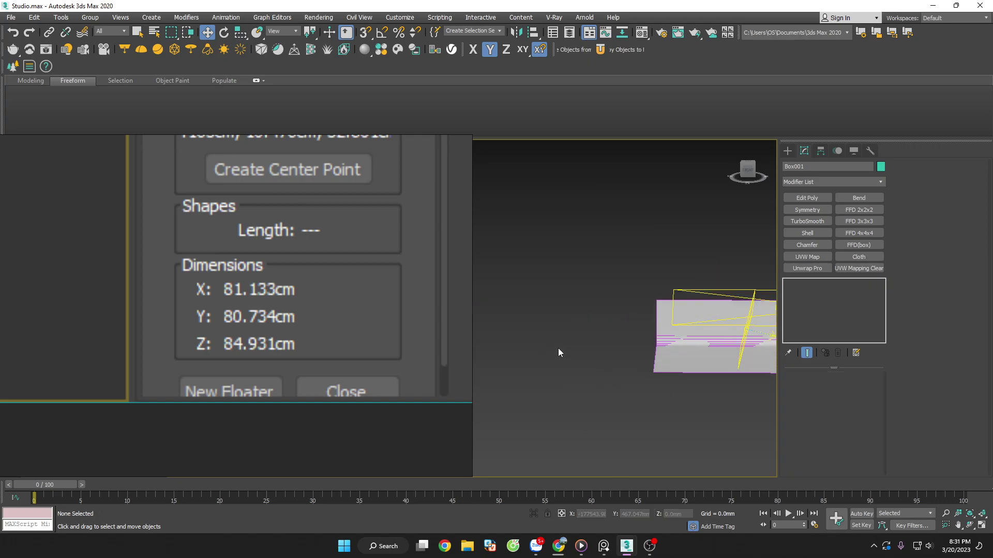
right_click(611, 512)
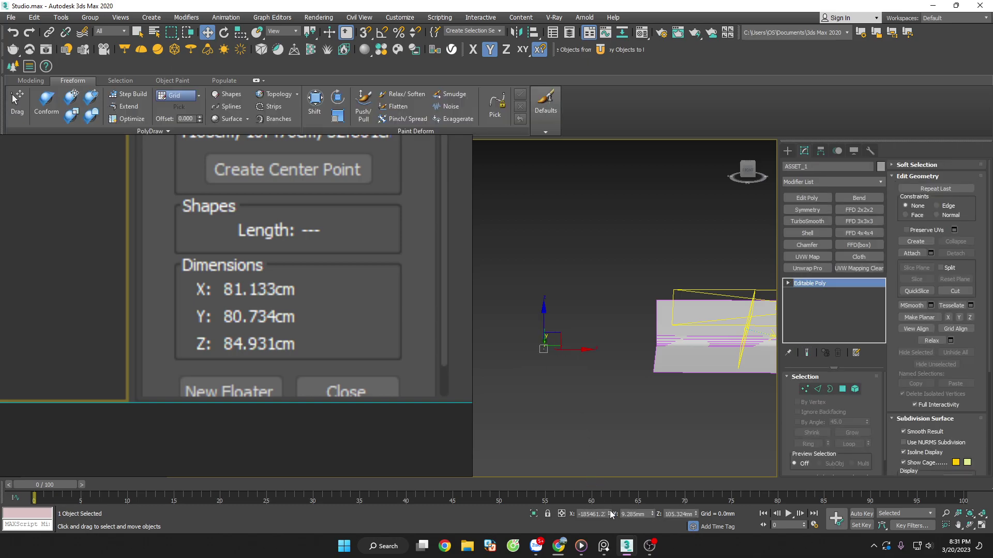
right_click(695, 513)
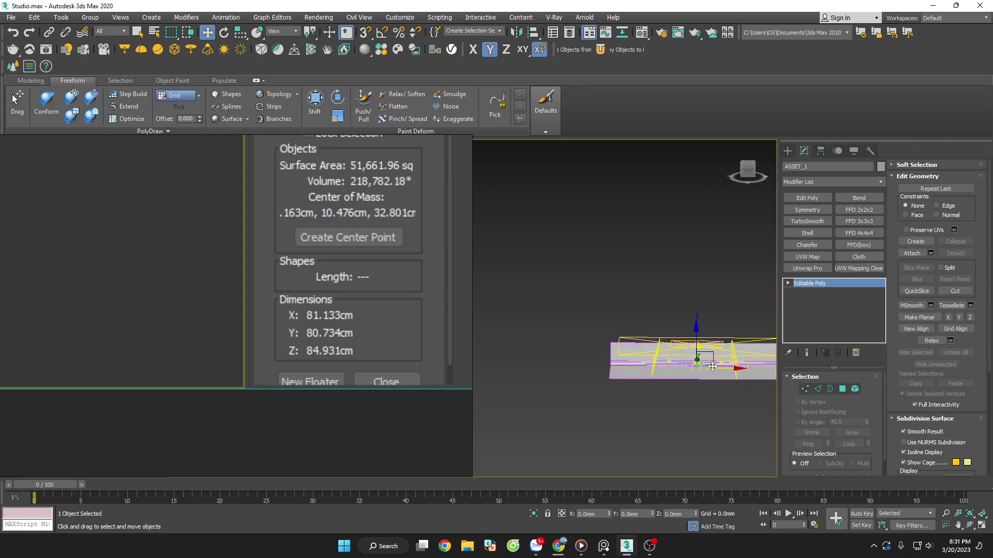
key(z)
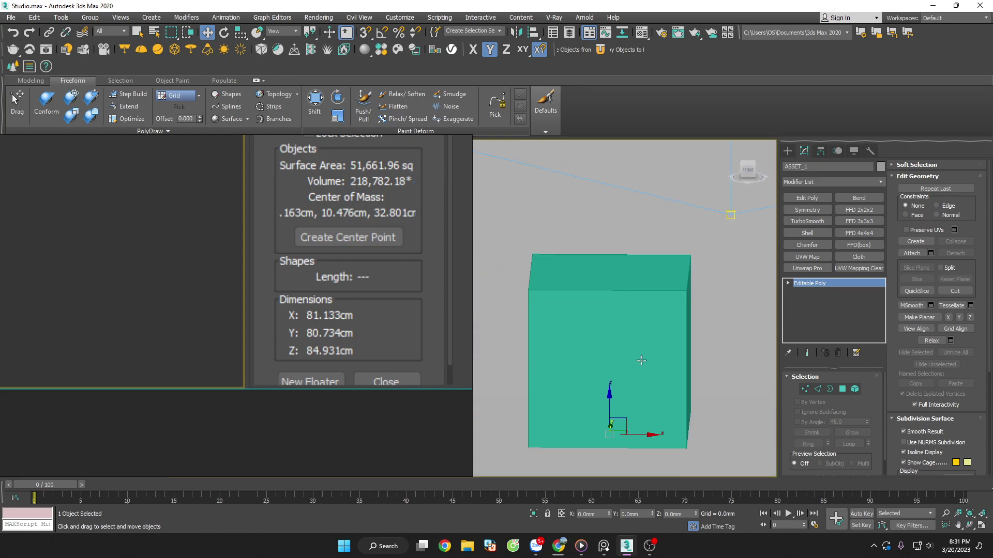
key(F3)
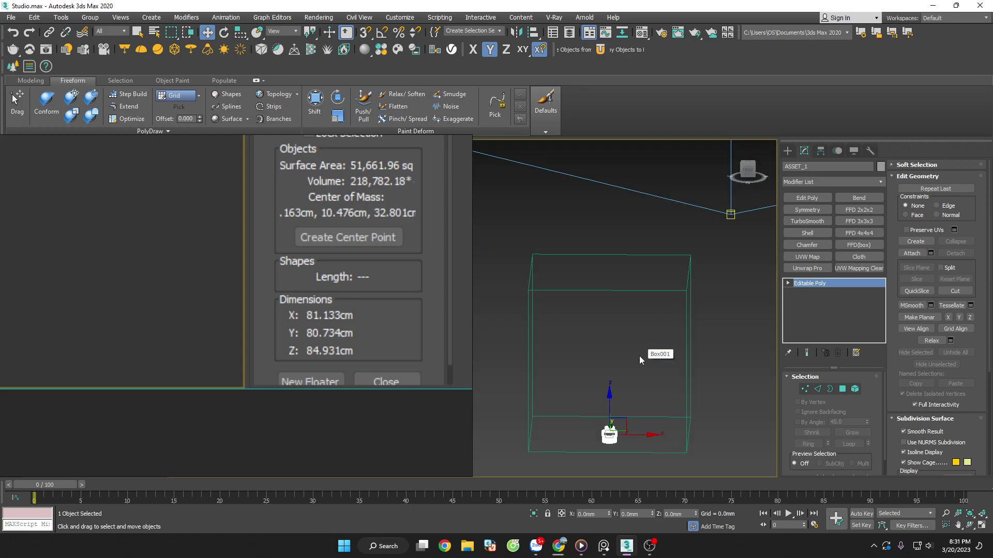
scroll(636, 357, down, 2)
Scale the chair up uniformly, then bring it partly back down.
key(r)
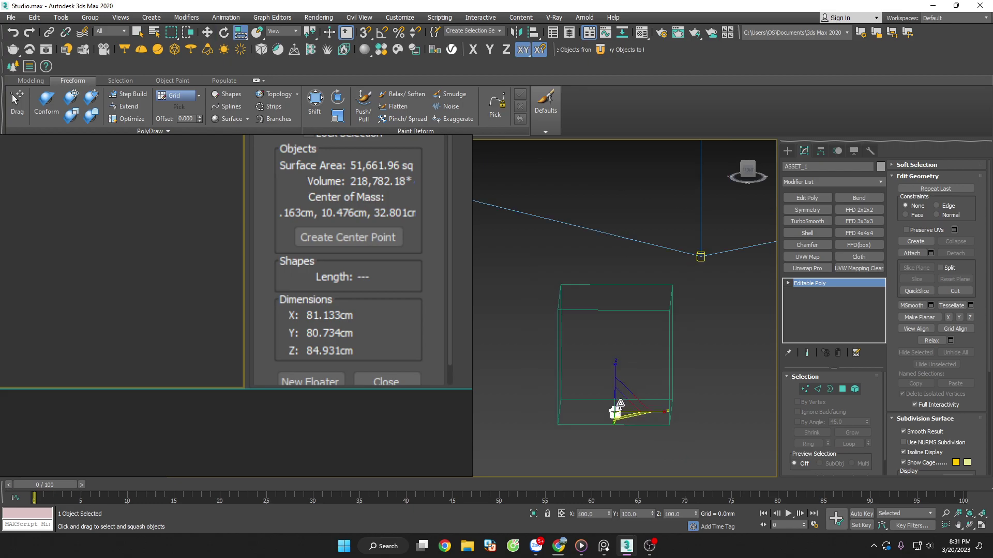
key(r)
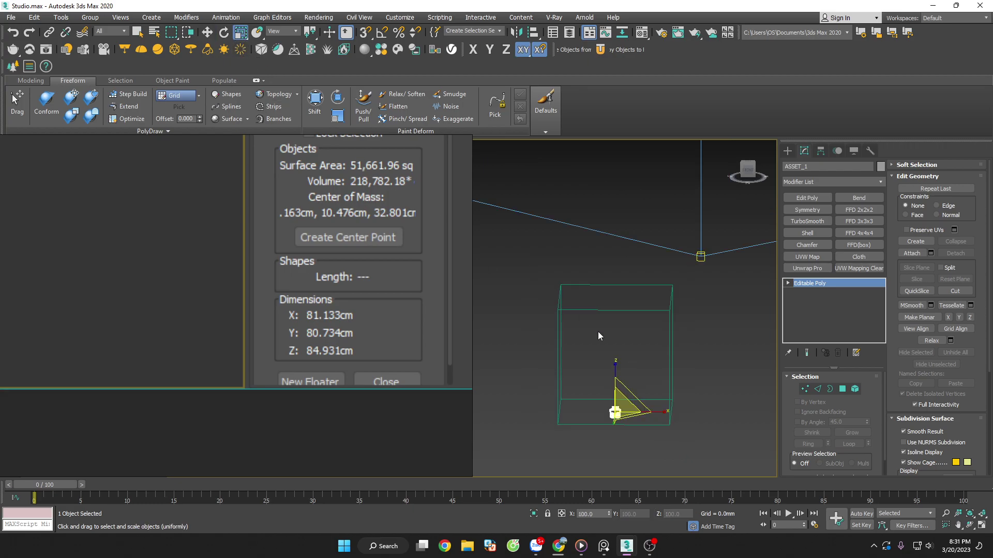
drag(623, 389, 667, 331)
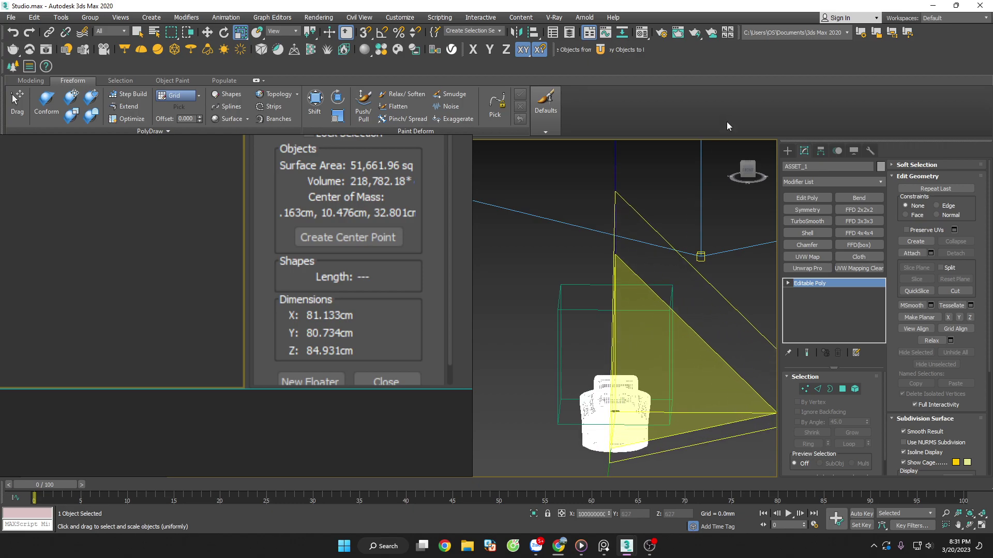
scroll(615, 362, down, 3)
drag(619, 359, 608, 327)
key(w)
scroll(603, 362, up, 2)
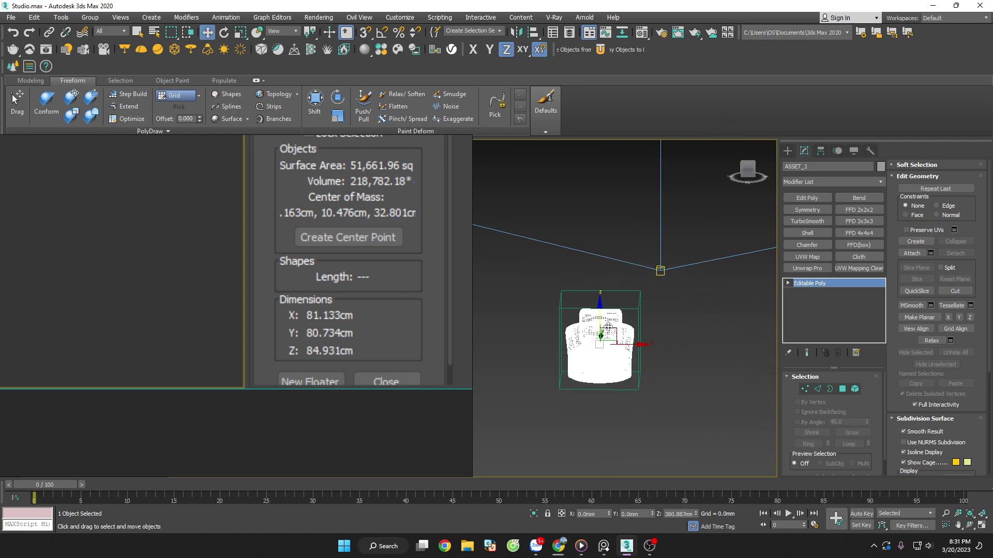
From the top view, enlarge the chair to fill the Box001 outline.
key(ctrl+a)
key(z)
key(t)
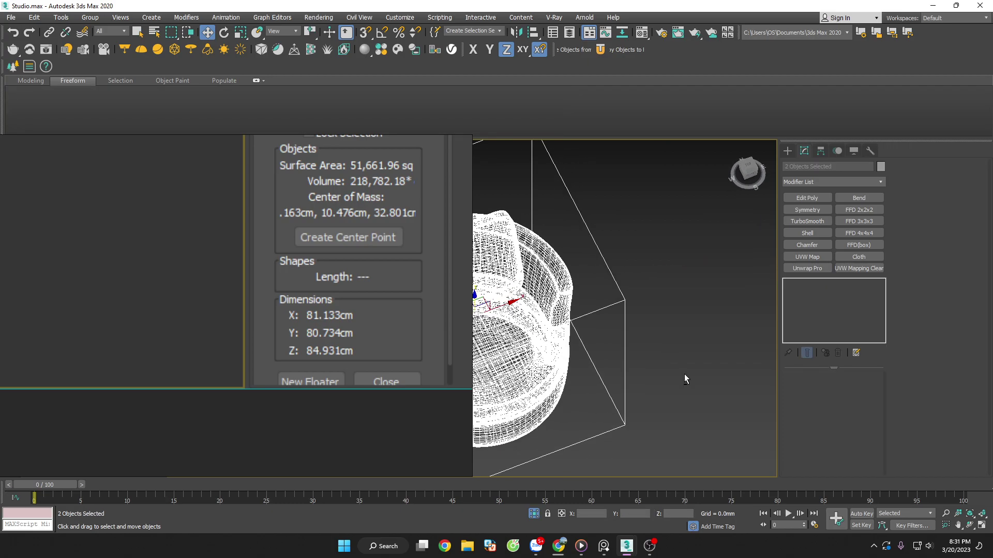
scroll(672, 355, down, 3)
click(689, 353)
click(603, 318)
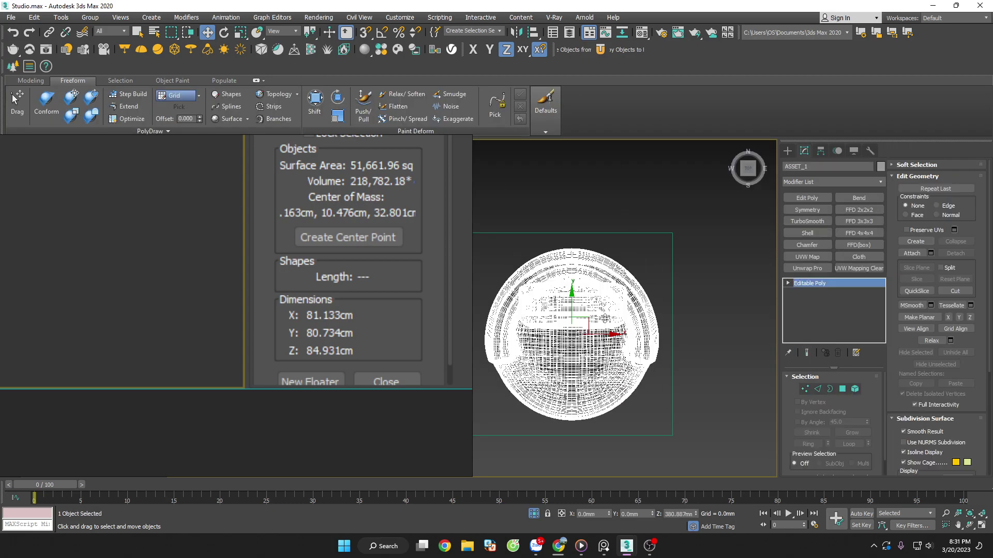
key(r)
drag(586, 331, 586, 290)
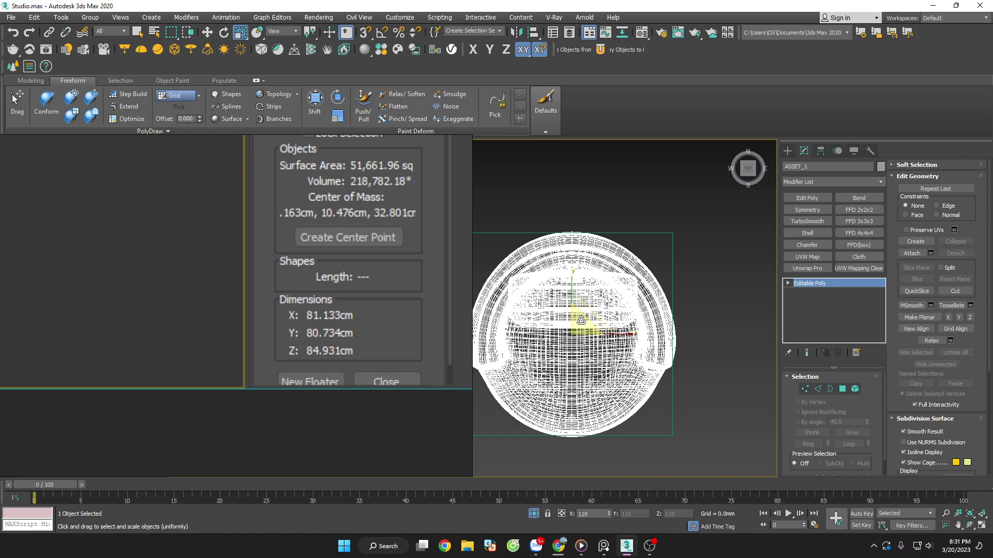
Center the chair inside the box by shifting it sideways and along Y.
key(w)
drag(612, 334, 633, 334)
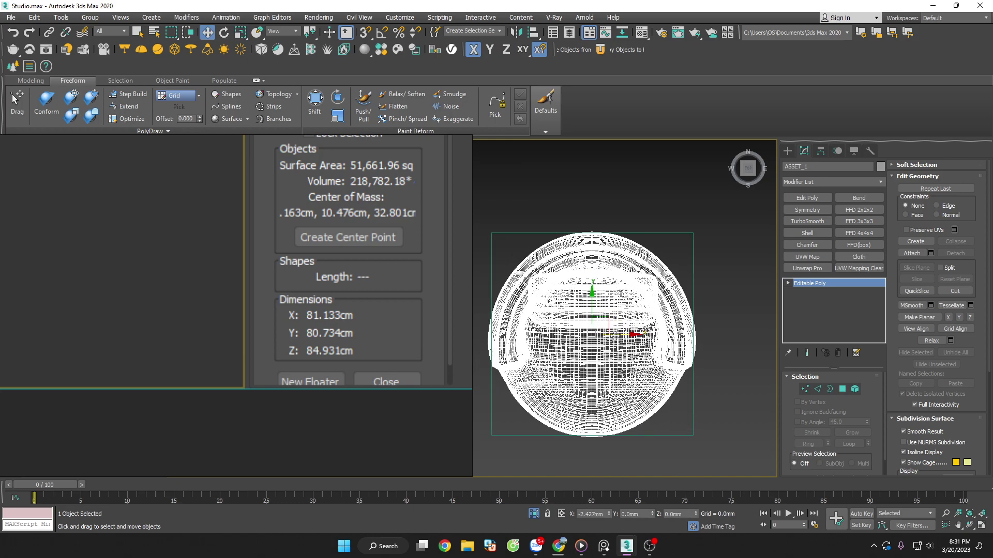
key(r)
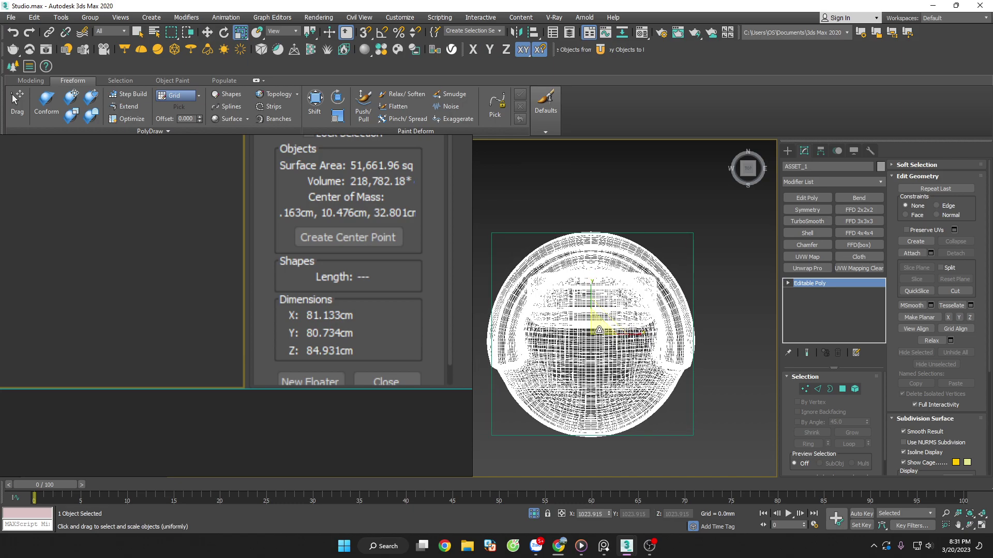
drag(598, 330, 652, 306)
key(ctrl+z)
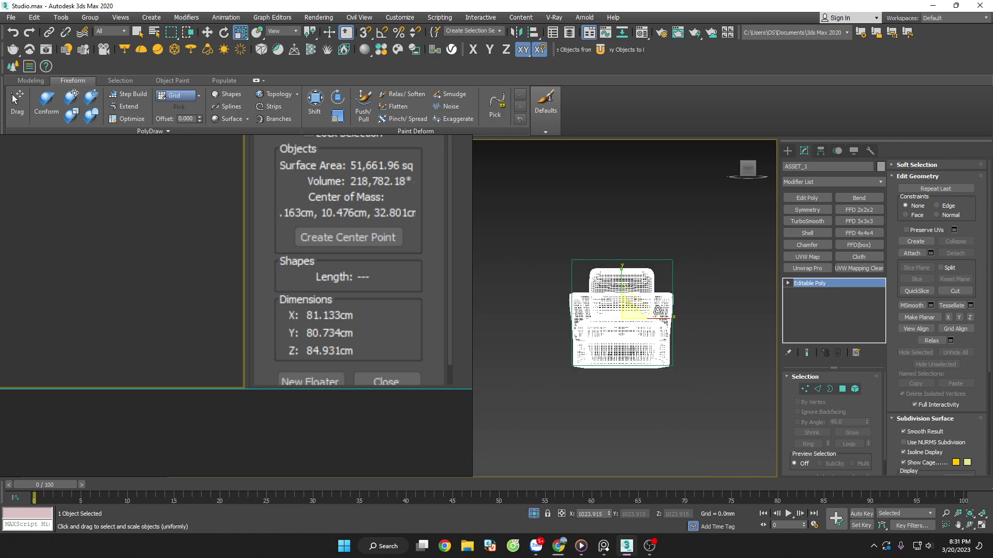
key(w)
drag(596, 282, 596, 277)
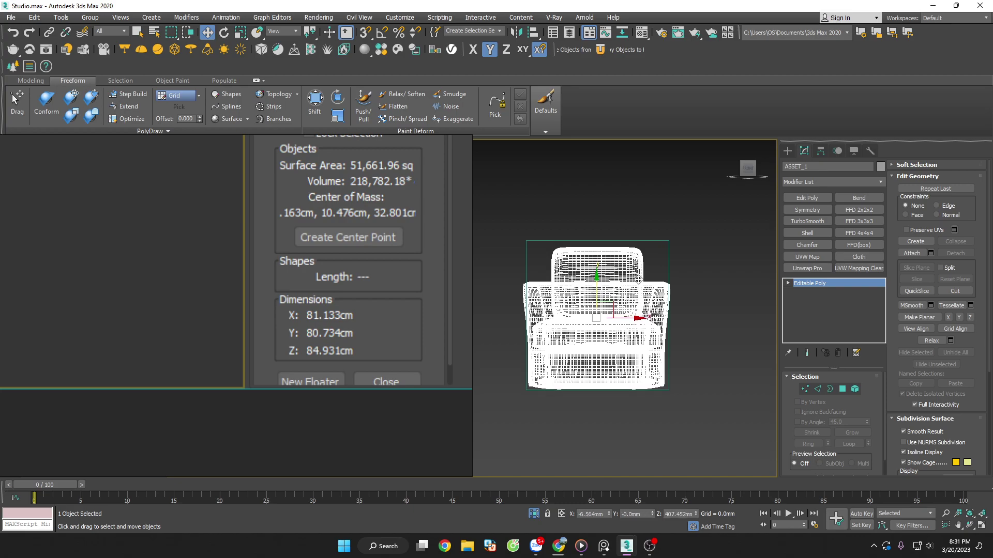
Check Box001's Width value, then reselect the chair.
click(668, 241)
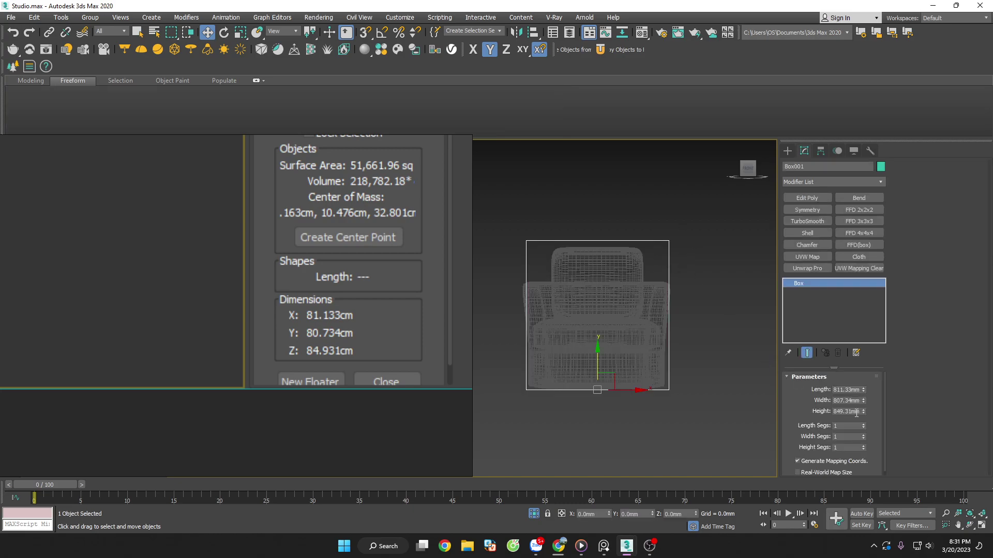
double_click(851, 400)
click(719, 377)
mouse_move(681, 212)
mouse_down()
mouse_move(650, 254)
mouse_move(711, 270)
mouse_up()
click(708, 271)
click(664, 321)
Show the rest of the studio scene and raise the chair higher.
scroll(674, 349, down, 3)
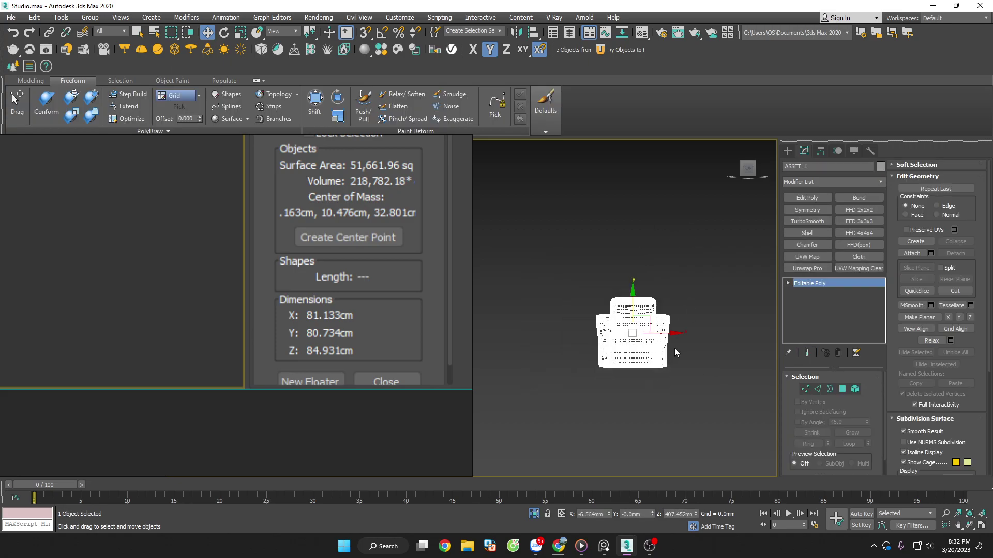
scroll(674, 348, down, 2)
click(534, 514)
scroll(673, 372, up, 2)
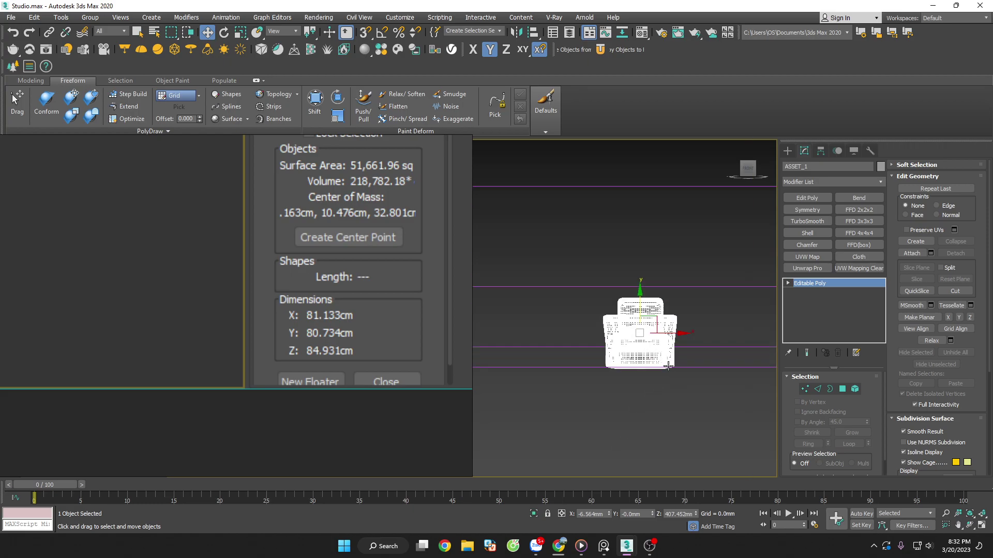
scroll(686, 395, up, 2)
scroll(685, 395, down, 2)
drag(687, 393, 643, 370)
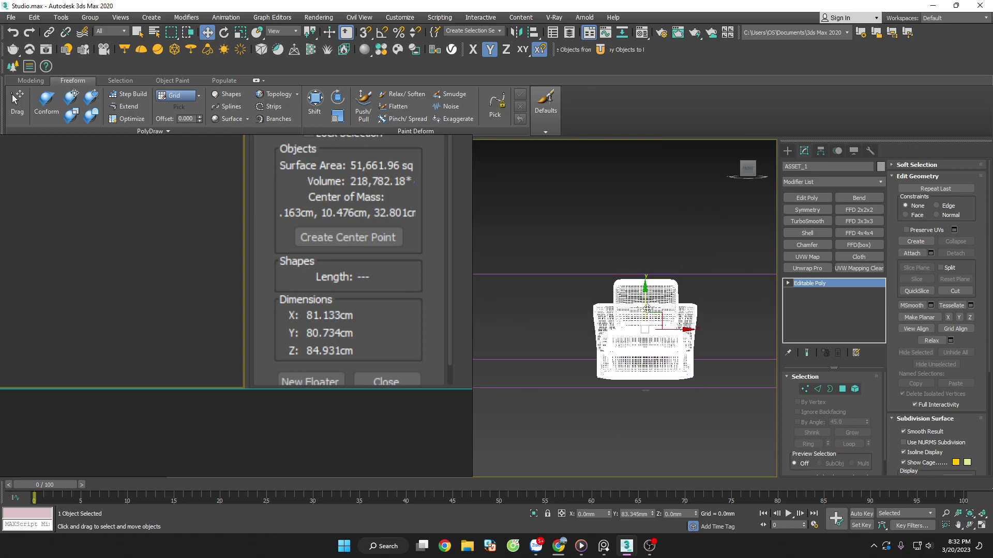
In the front view, lower the chair slightly onto the box's base.
scroll(632, 346, down, 3)
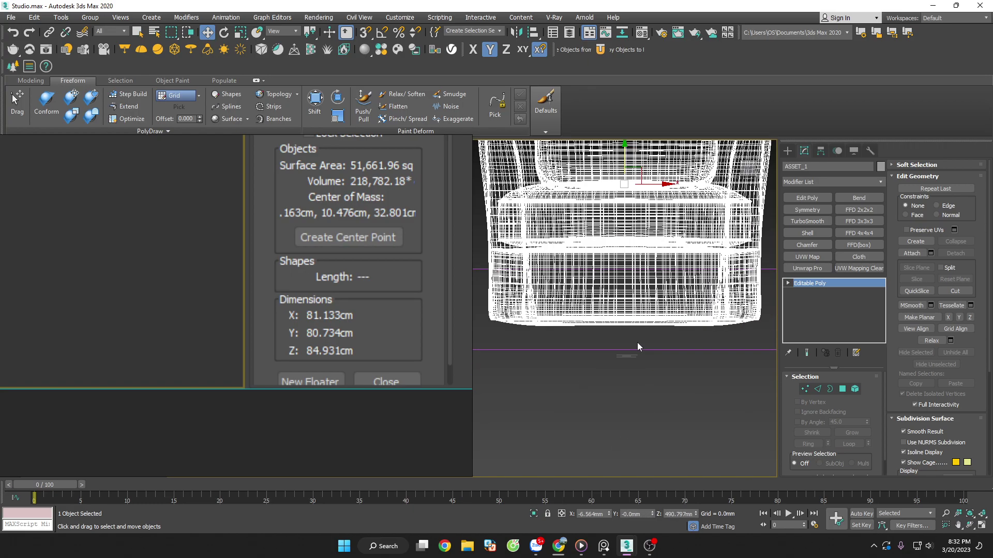
scroll(637, 342, down, 2)
scroll(634, 349, up, 3)
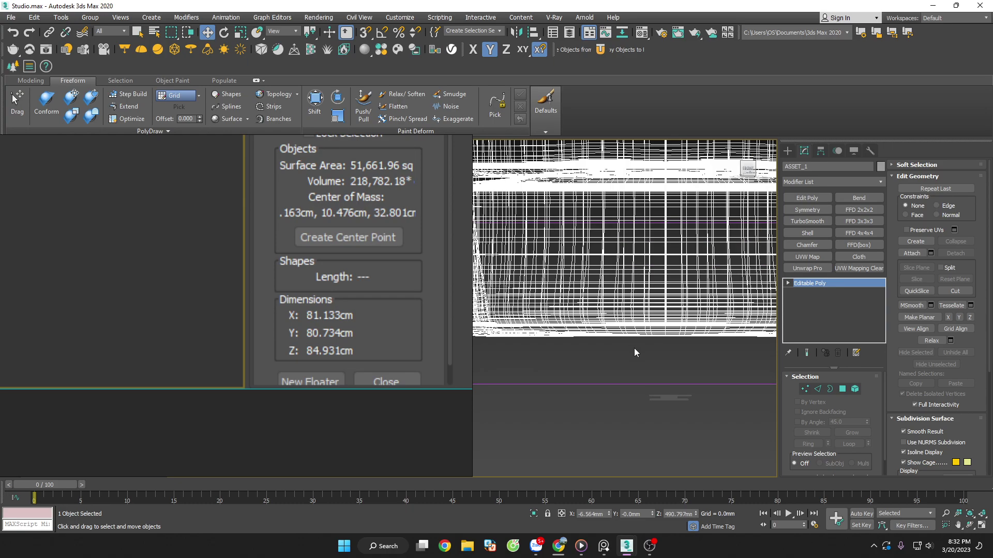
scroll(637, 345, down, 5)
mouse_move(667, 365)
alt+middle_down()
mouse_move(731, 446)
mouse_move(650, 374)
mouse_move(565, 378)
alt+middle_up()
key(f)
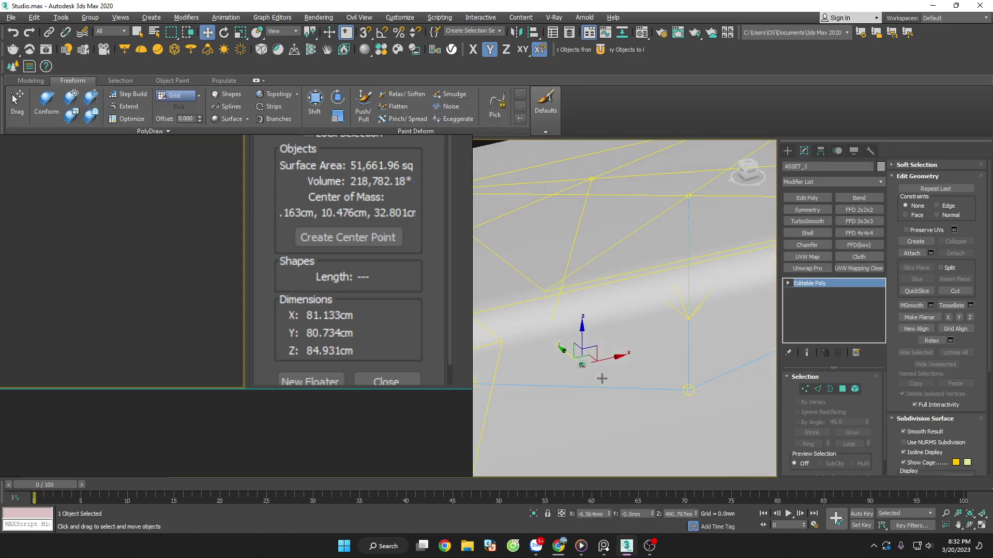
scroll(597, 369, up, 6)
scroll(597, 370, down, 8)
scroll(621, 369, up, 1)
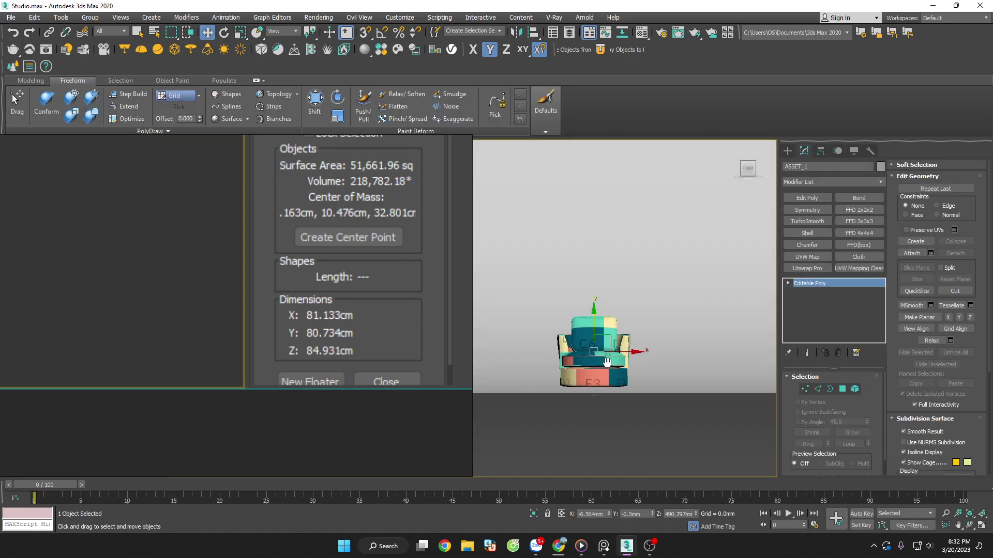
scroll(631, 369, up, 2)
scroll(643, 369, up, 2)
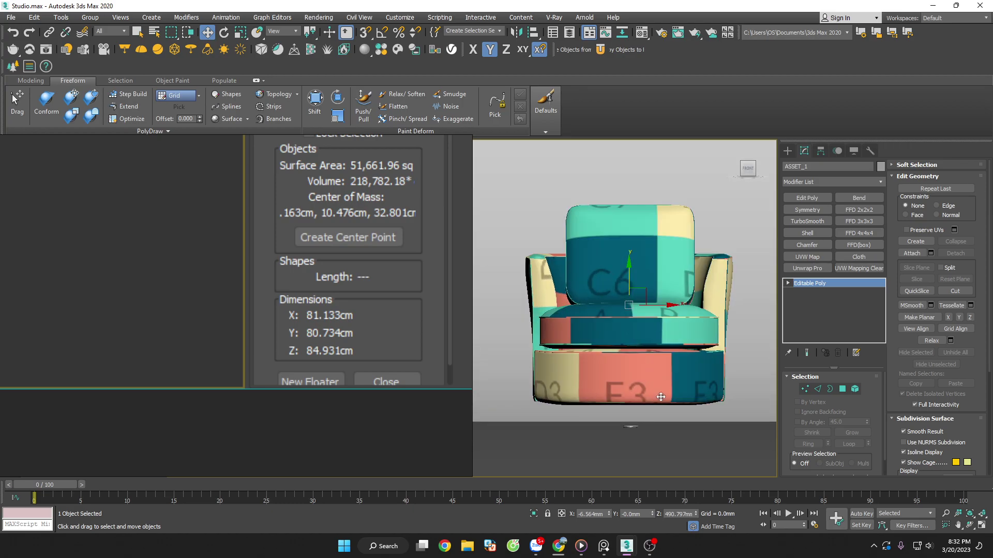
scroll(667, 411, down, 5)
scroll(667, 414, down, 3)
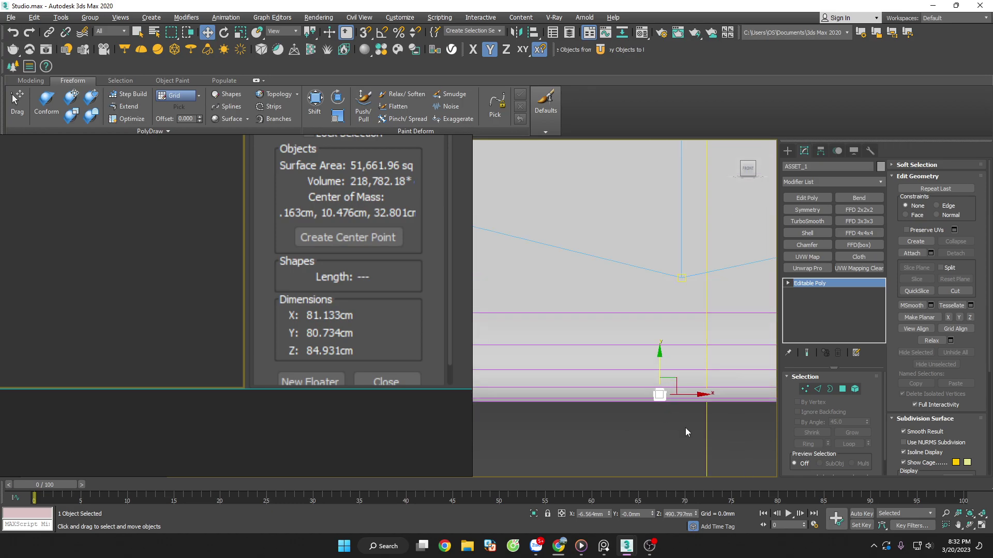
scroll(685, 427, up, 3)
scroll(691, 434, up, 5)
scroll(614, 389, down, 5)
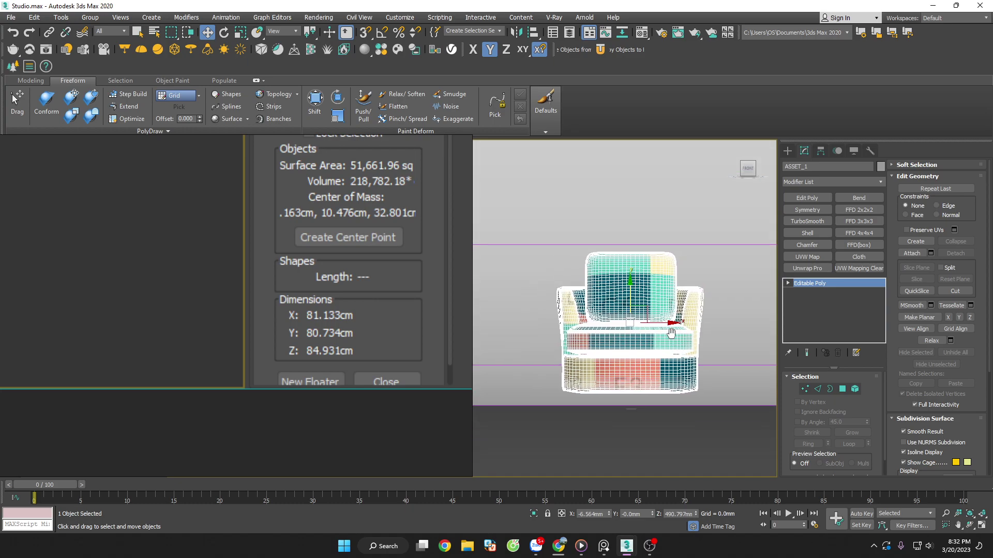
scroll(639, 336, up, 4)
scroll(623, 289, up, 1)
drag(623, 289, 622, 294)
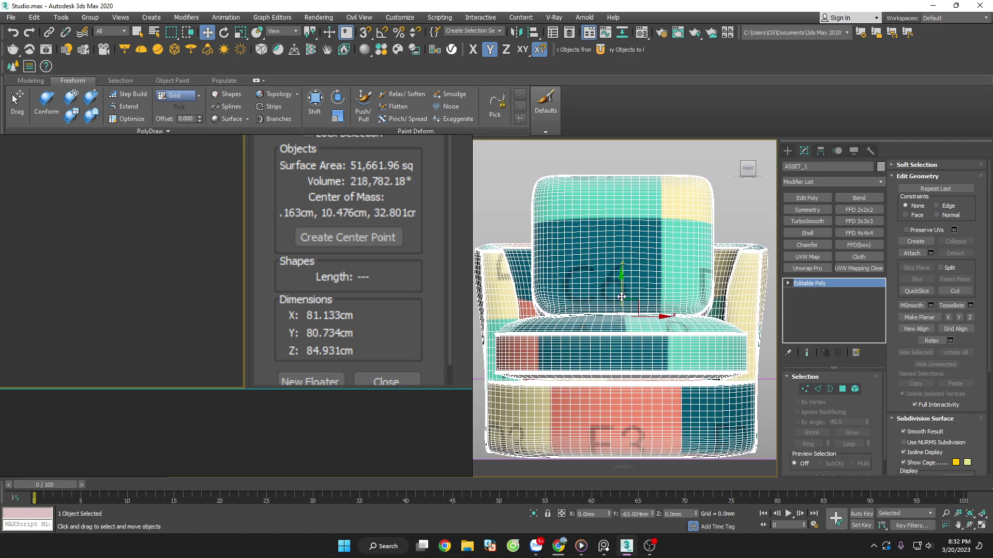
Orbit the view to inspect the chair from a tilted side angle.
scroll(667, 342, down, 4)
mouse_move(666, 342)
alt+middle_down()
mouse_move(675, 337)
mouse_move(641, 290)
alt+middle_up()
scroll(641, 289, up, 5)
scroll(605, 256, up, 3)
scroll(625, 328, down, 8)
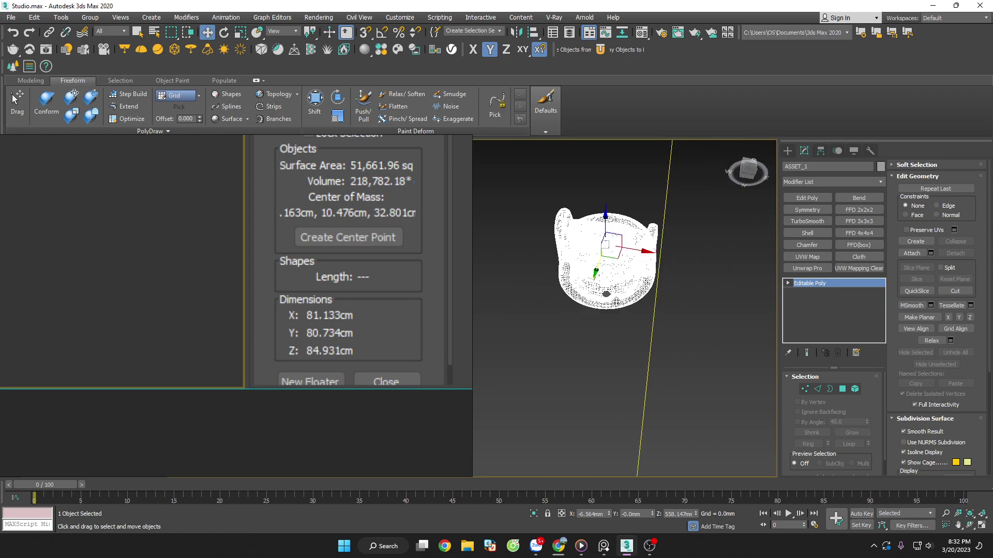
mouse_move(620, 331)
alt+middle_down()
mouse_move(628, 319)
mouse_move(654, 336)
mouse_move(663, 324)
mouse_move(670, 396)
mouse_move(650, 439)
alt+middle_up()
scroll(628, 328, up, 4)
scroll(621, 310, up, 4)
scroll(628, 319, down, 5)
scroll(663, 323, down, 5)
Undo the recent chair edits, leaving only the chair selected.
click(666, 337)
key(ctrl+z)
scroll(635, 337, up, 3)
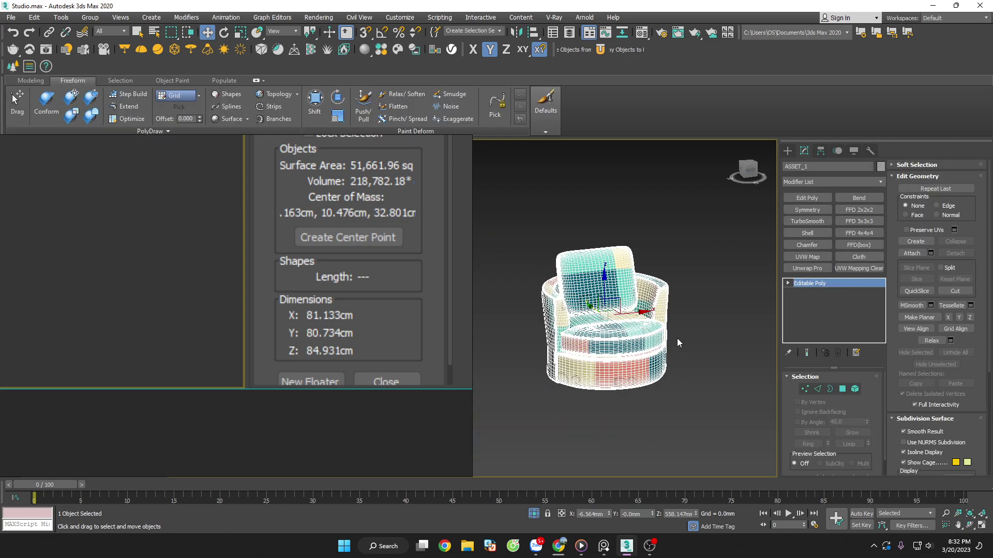
click(695, 342)
click(677, 333)
key(ctrl+z)
key(ctrl+z)
key(ctrl+z)
key(ctrl+z)
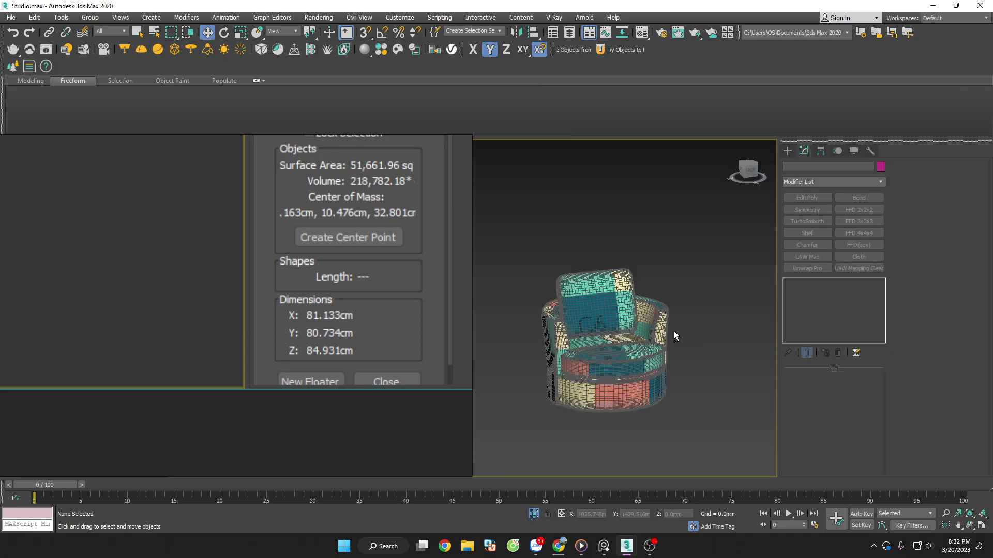
key(ctrl+z)
key(ctrl+z)
key(ctrl+z)
key(ctrl+z)
key(ctrl+z)
key(ctrl+z)
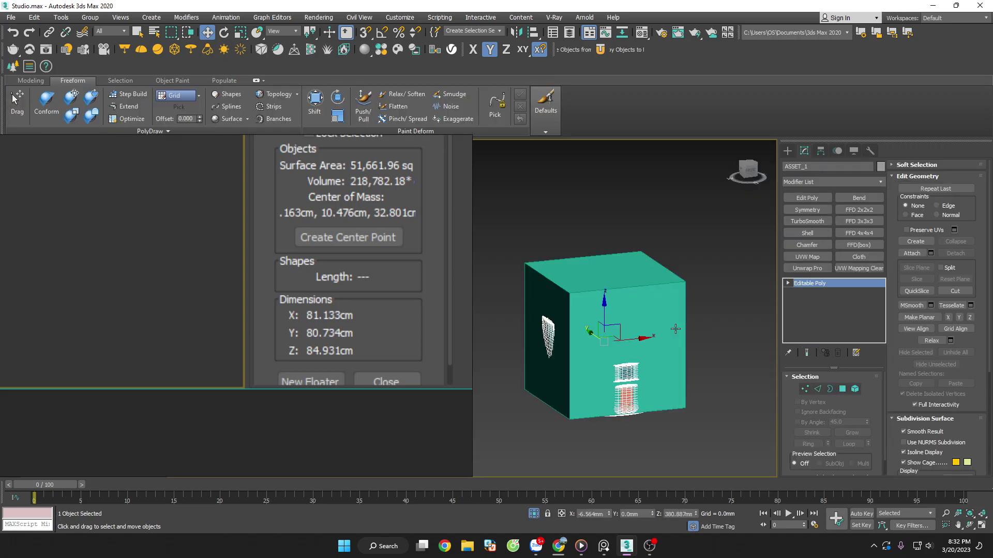
key(ctrl+z)
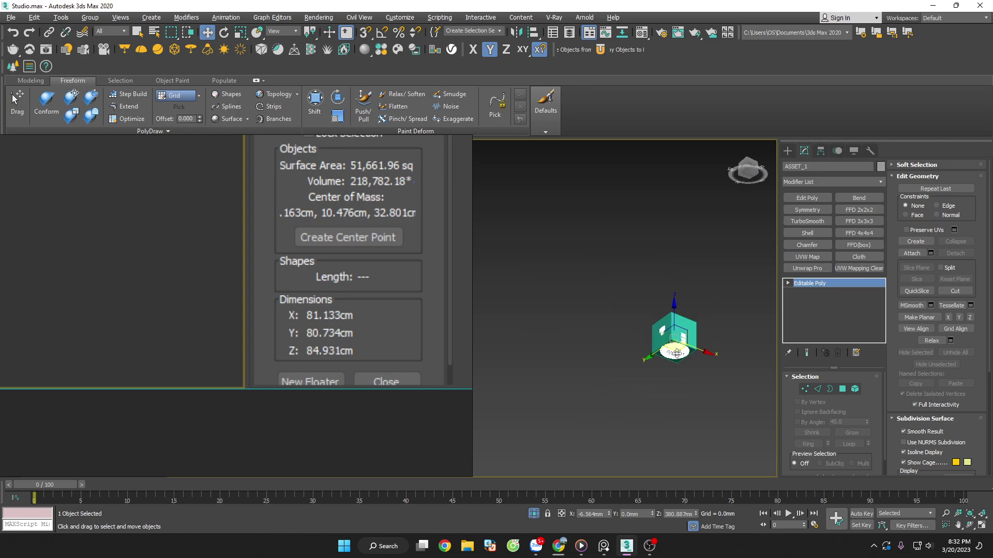
key(z)
key(shift+z)
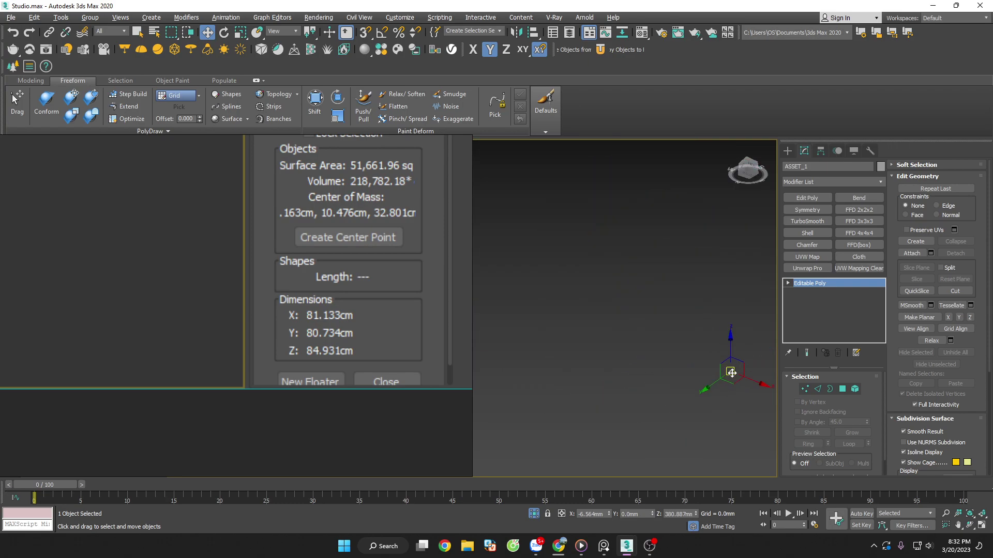
key(ctrl+z)
key(ctrl+z)
key(ctrl+z)
key(ctrl+z)
key(ctrl+z)
key(ctrl+z)
key(ctrl+z)
key(ctrl+z)
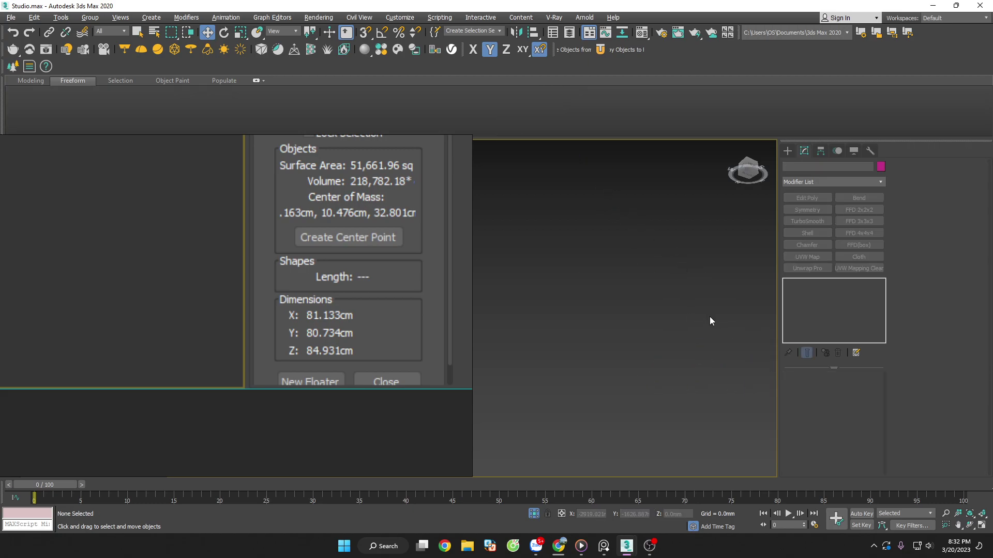
key(ctrl+z)
key(ctrl+z)
click(681, 324)
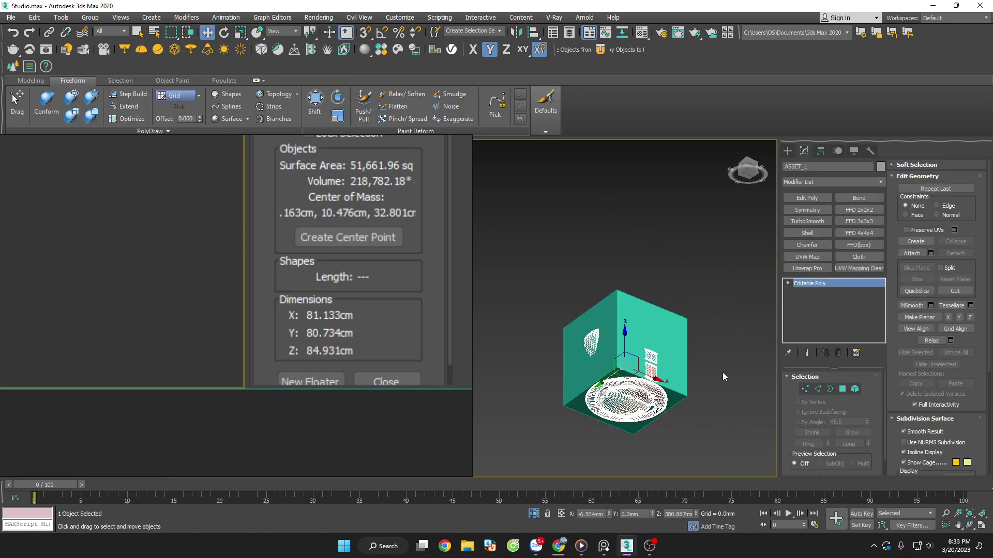
key(ctrl+z)
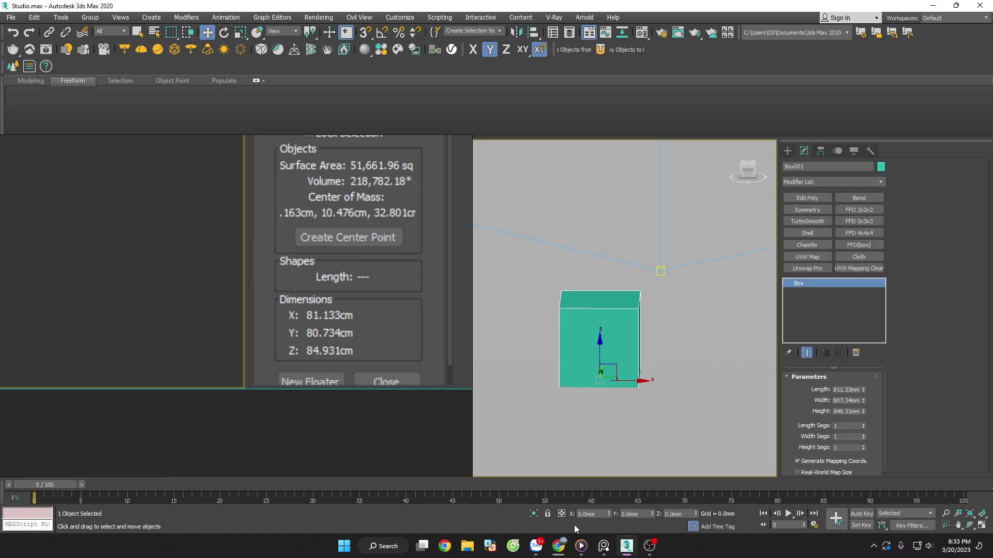
In HomSof.max, select all three sofa parts ASSET_1–3.
mouse_move(626, 545)
click(572, 489)
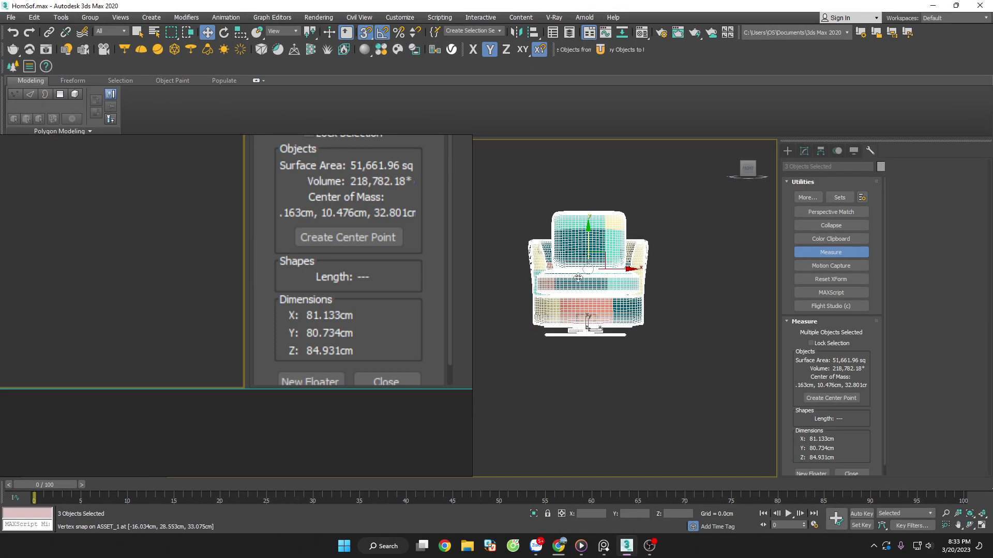
click(651, 355)
click(642, 328)
click(609, 336)
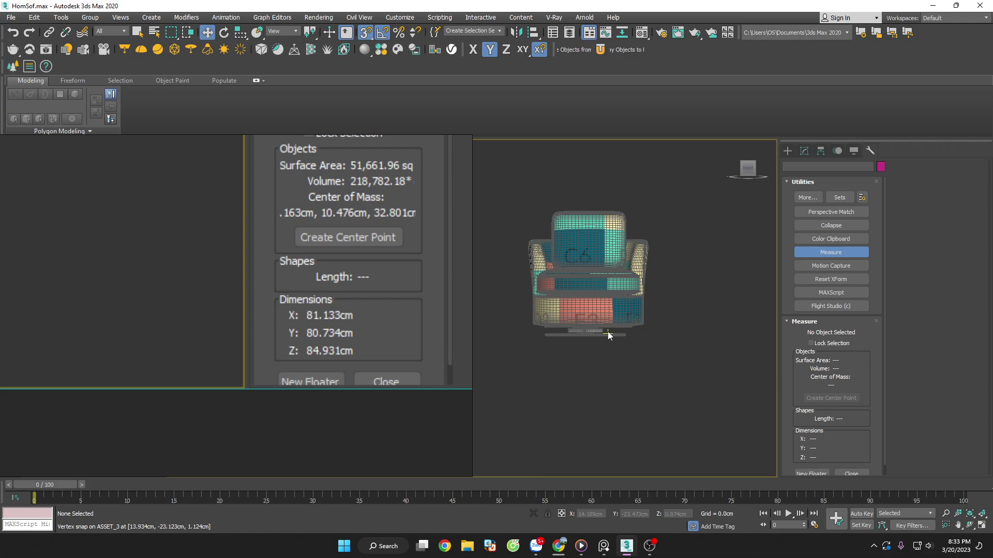
click(620, 334)
click(651, 355)
drag(672, 182, 507, 398)
Group the selected parts and rename Group001 to ASSET.
click(90, 18)
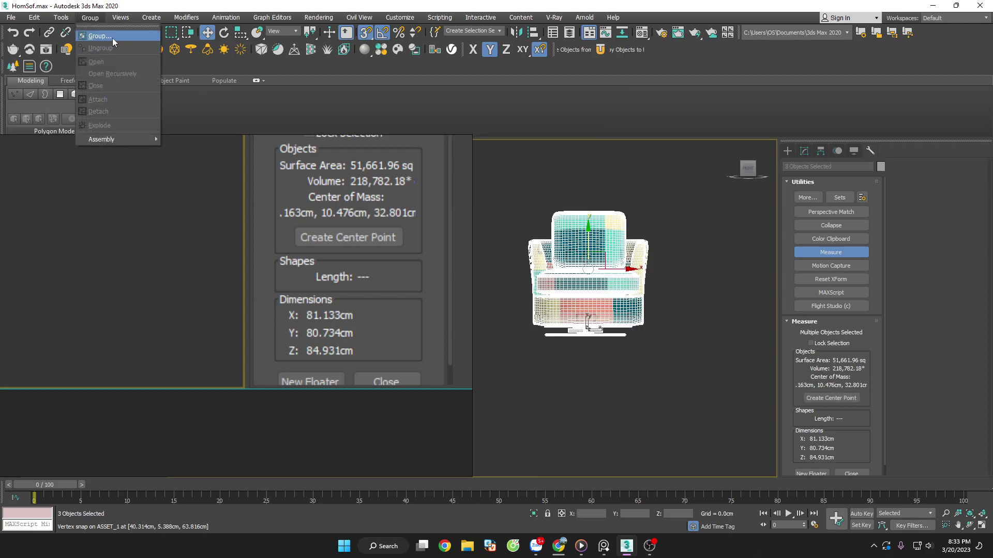
click(113, 37)
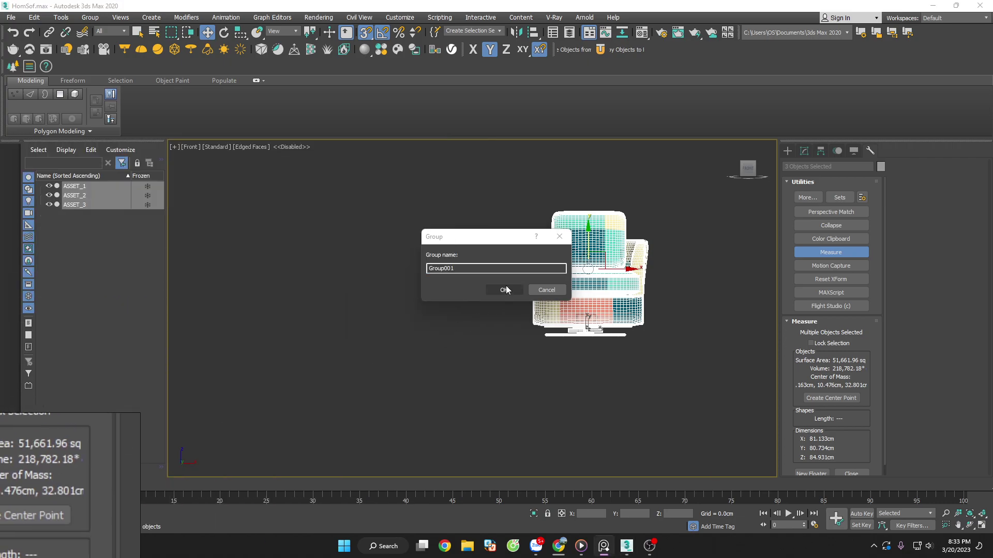
click(503, 289)
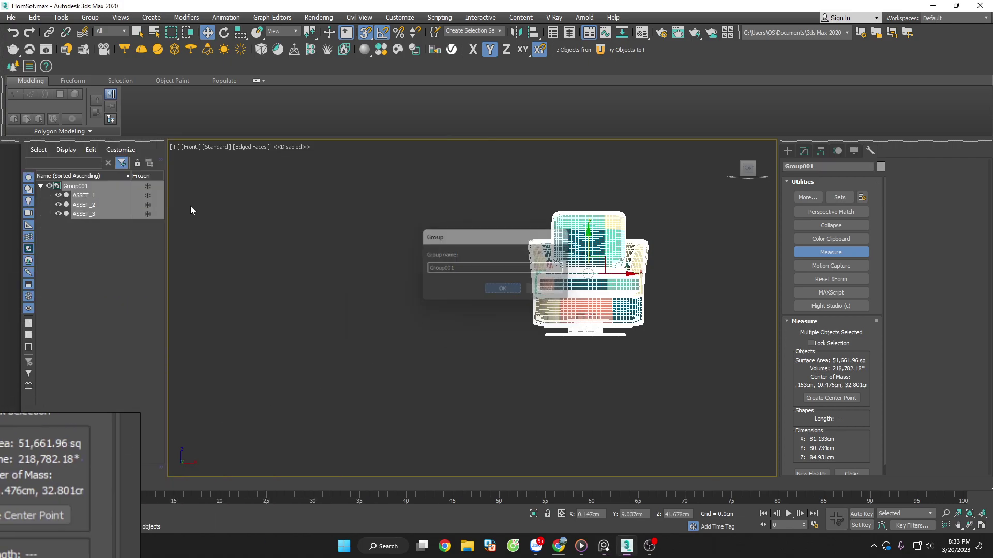
click(78, 187)
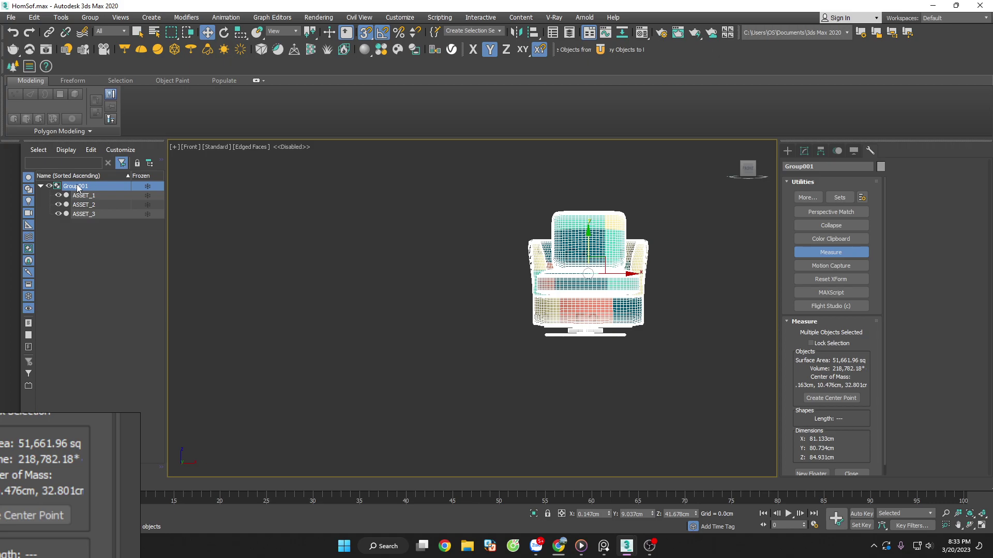
text(ASSET)
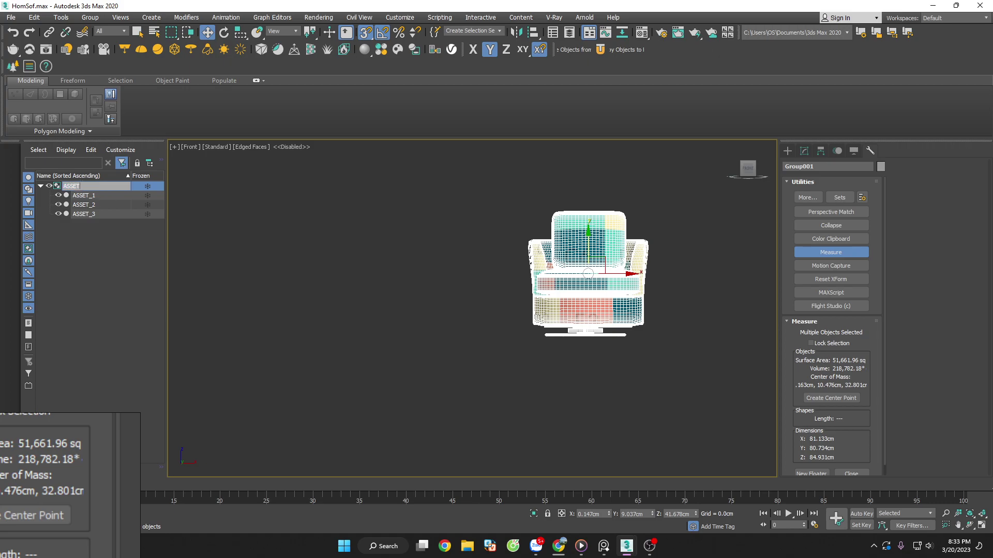
key(Return)
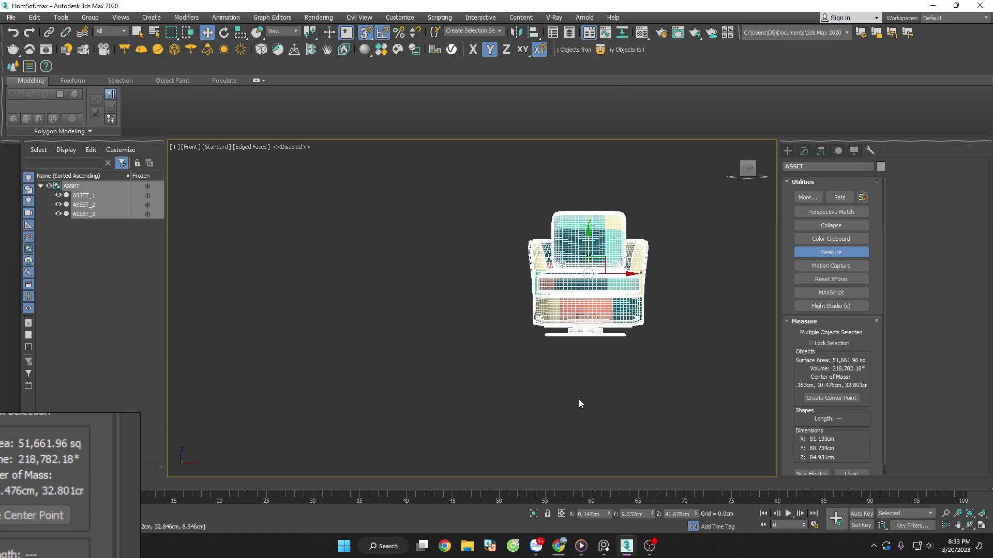
Paste the ASSET group into Studio.max, deleting old duplicates and using the merged material.
mouse_move(627, 546)
click(654, 501)
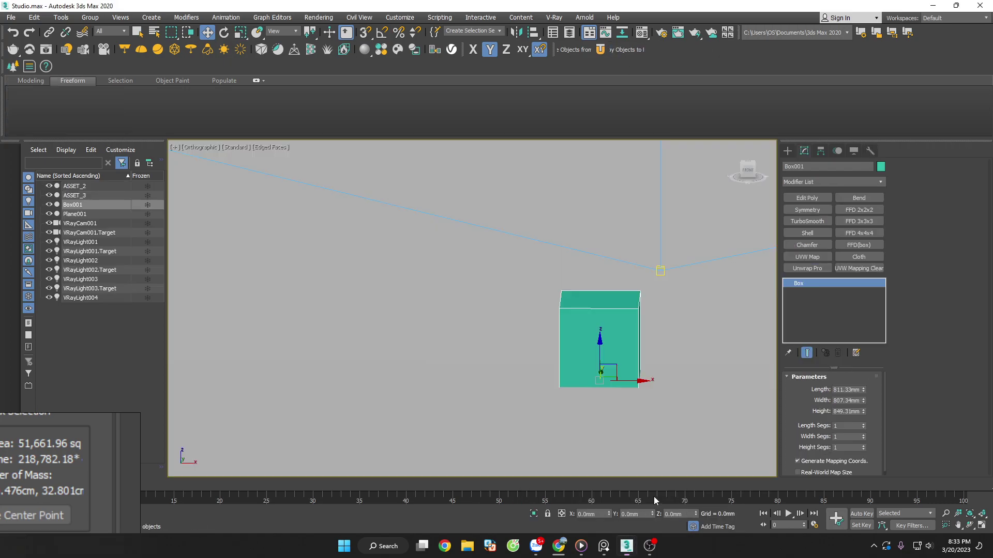
click(600, 349)
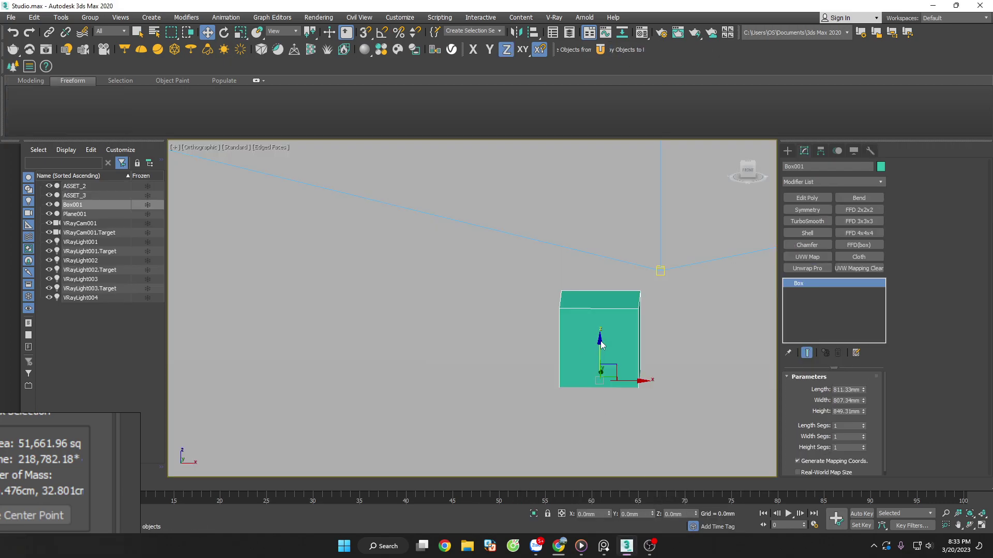
click(576, 49)
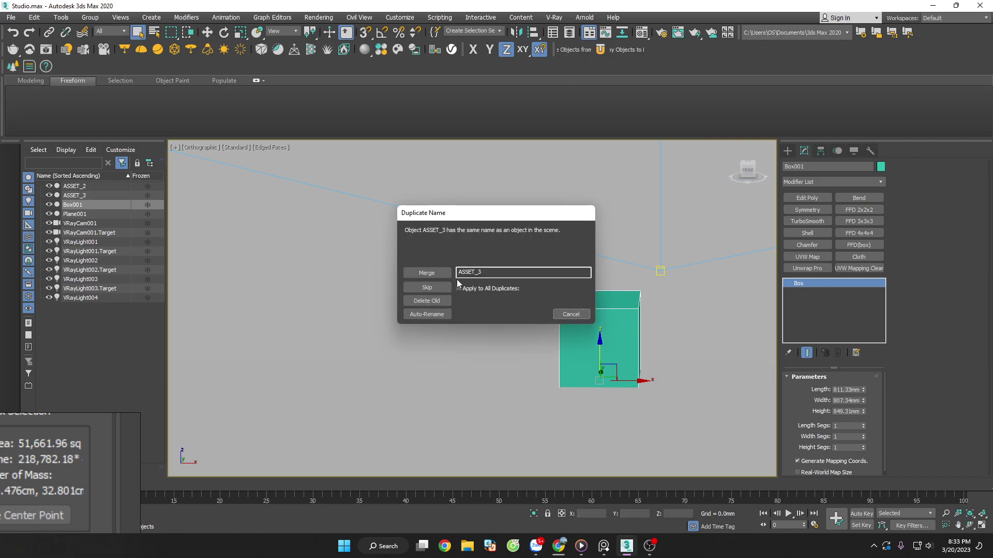
click(442, 302)
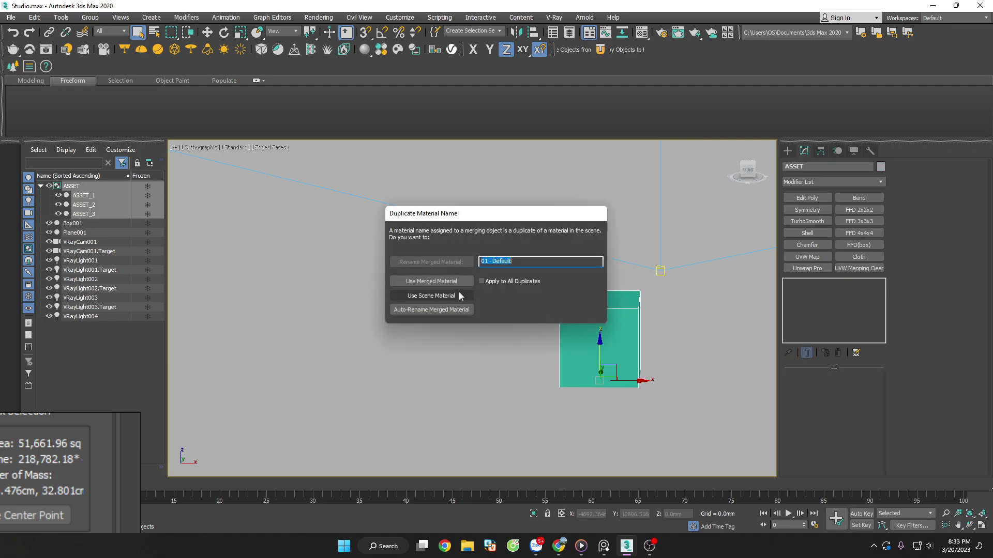
click(457, 283)
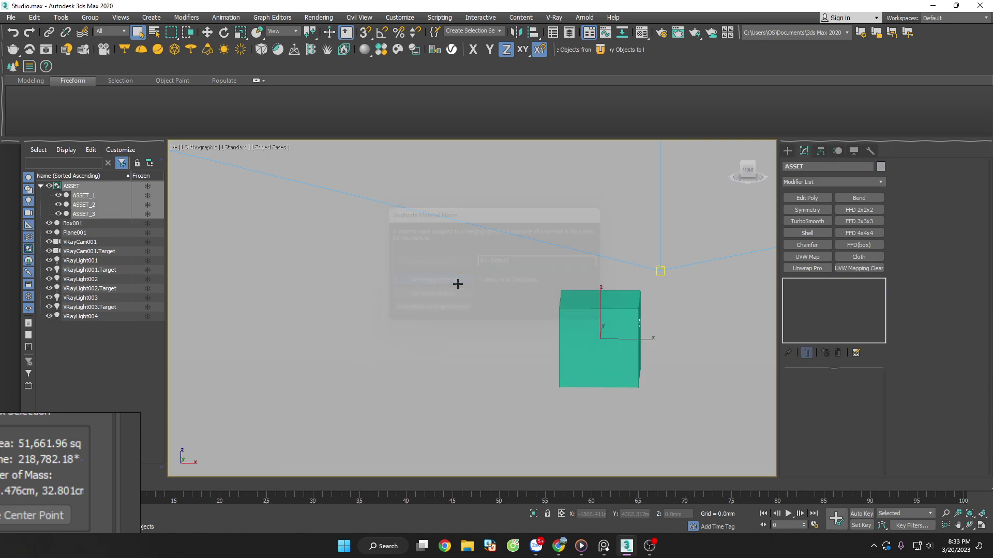
Isolate the chair and teal box, viewed from the front in wireframe.
key(w)
scroll(621, 333, down, 2)
ctrl+click(596, 330)
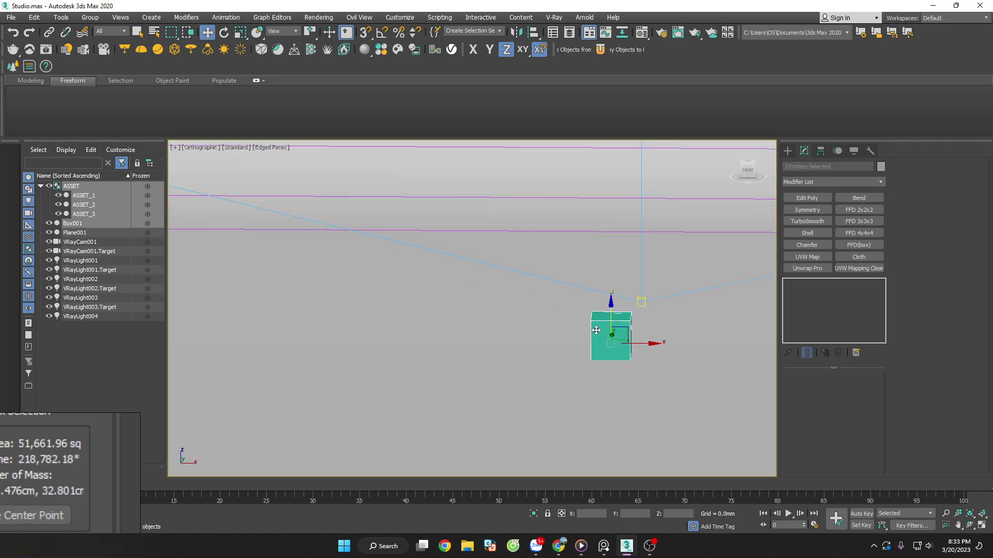
key(z)
key(alt+q)
key(f)
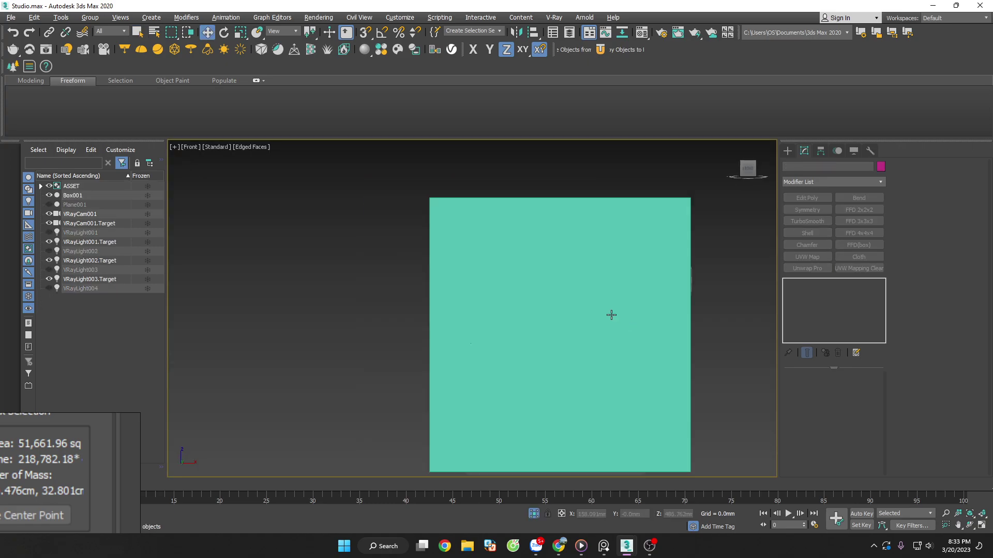
scroll(611, 315, down, 2)
key(F3)
Nudge the chair upward, then select Box001 alone and delete it.
click(610, 351)
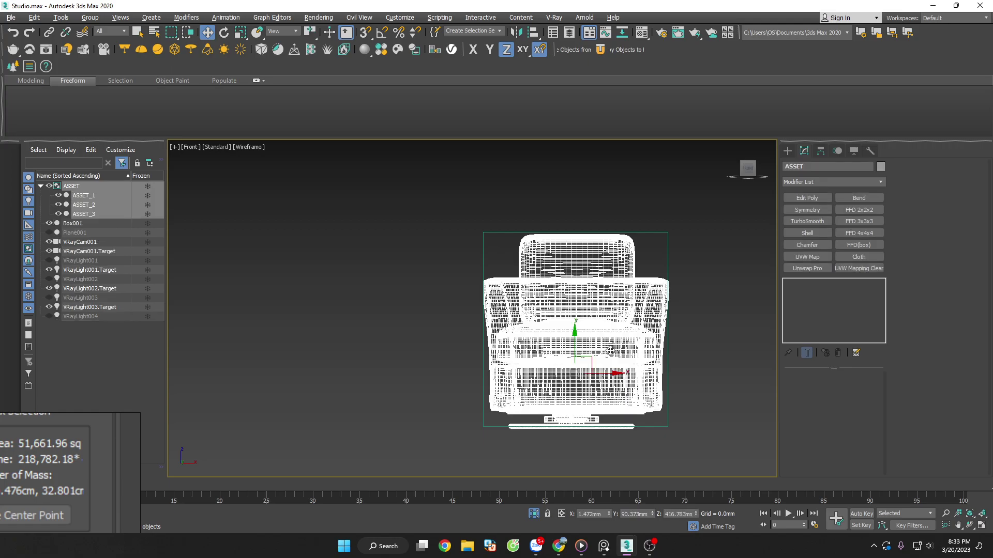
drag(575, 340, 576, 338)
click(700, 290)
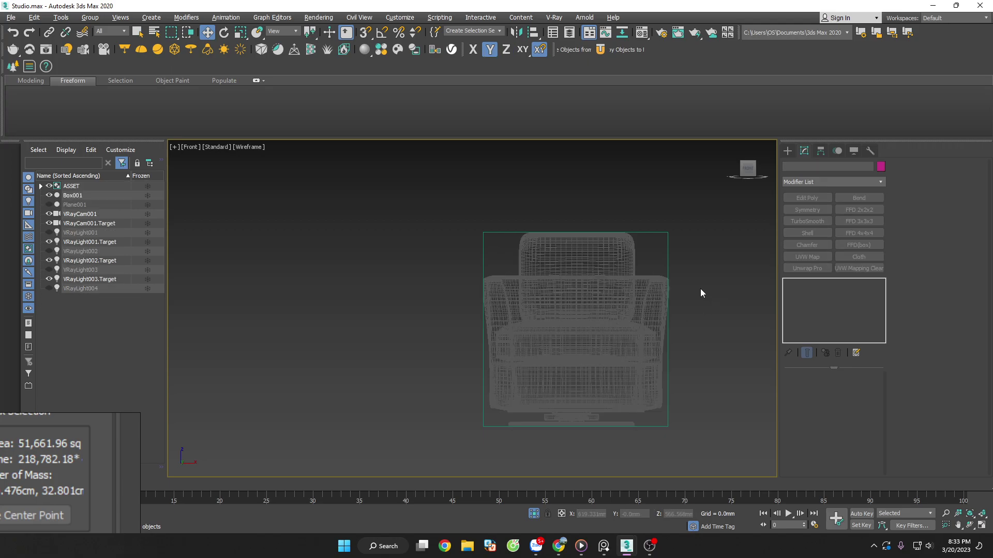
drag(700, 290, 620, 362)
mouse_move(672, 373)
alt+middle_down()
mouse_move(684, 413)
mouse_move(669, 405)
alt+middle_up()
click(685, 405)
key(Delete)
Measure the ASSET chair group at about 811 × 807 × 849 mm.
click(657, 365)
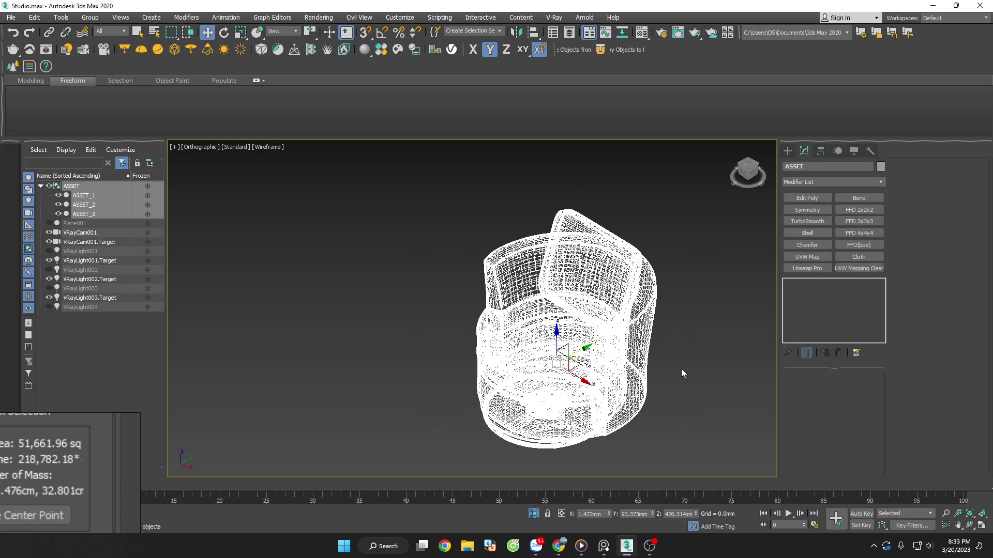
click(870, 151)
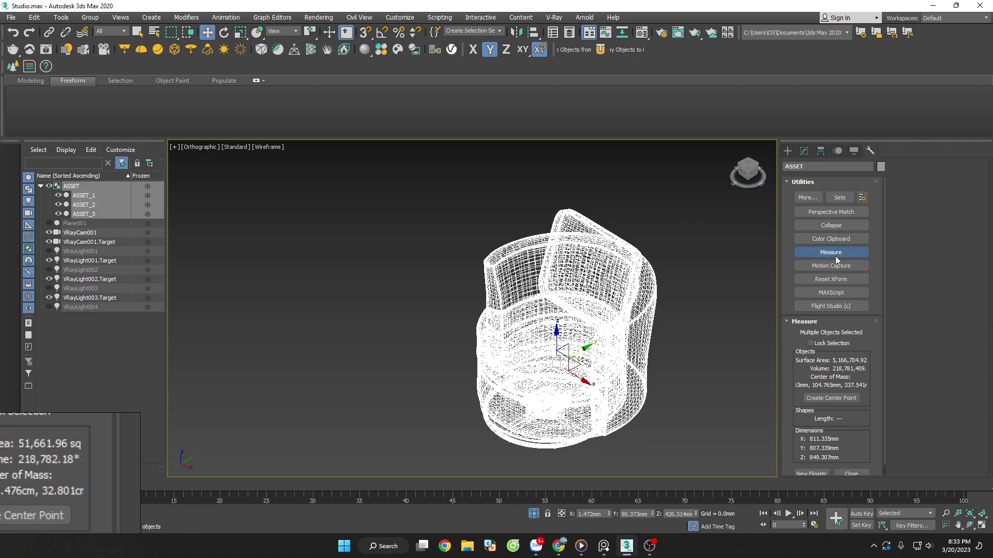
key(f)
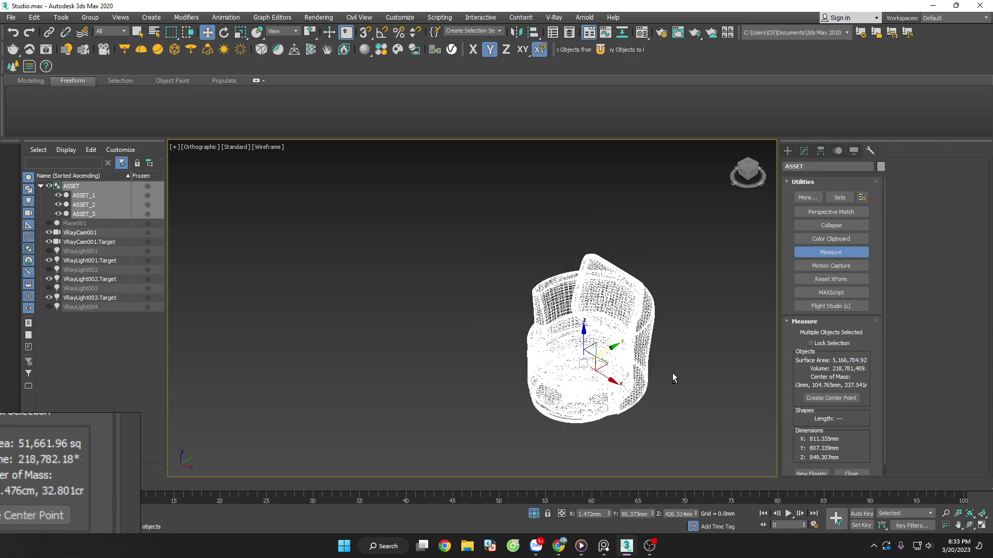
click(698, 369)
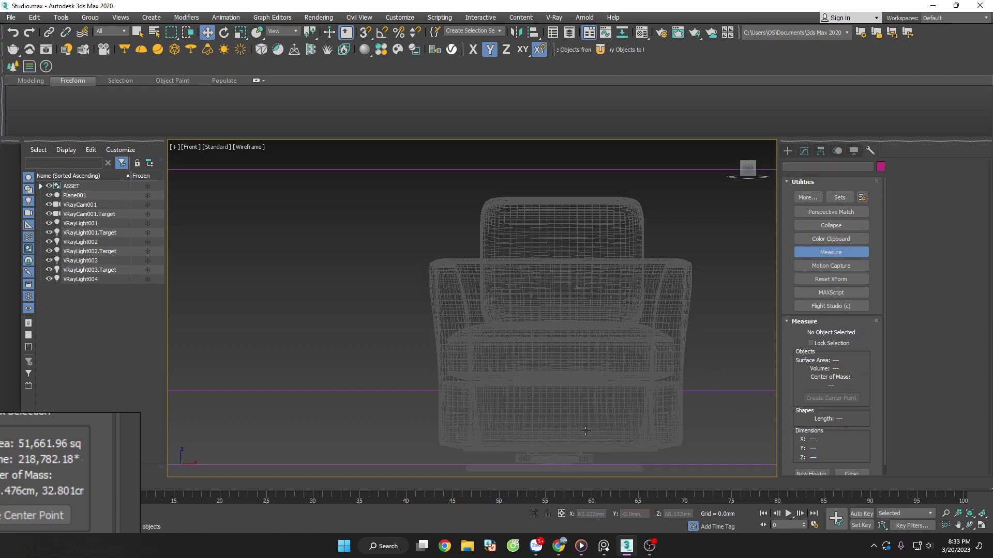
Raise the chair group slightly in the front view.
click(577, 345)
scroll(577, 347, down, 4)
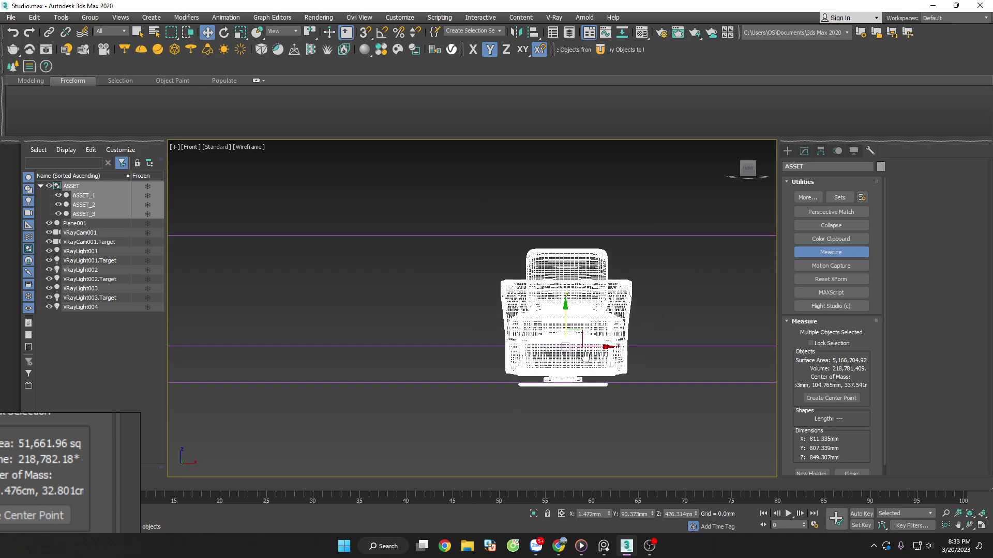
scroll(577, 348, up, 6)
drag(546, 299, 546, 290)
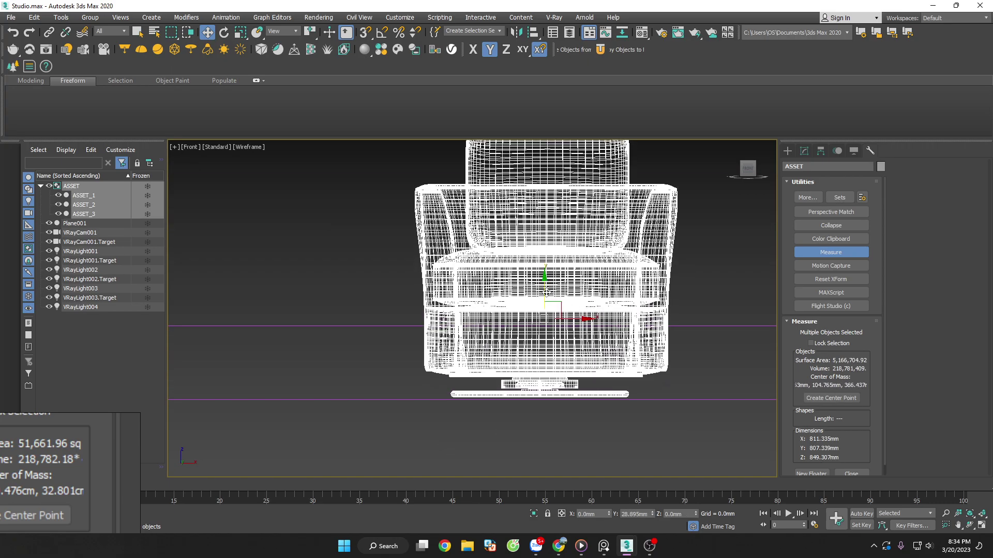
scroll(579, 356, up, 2)
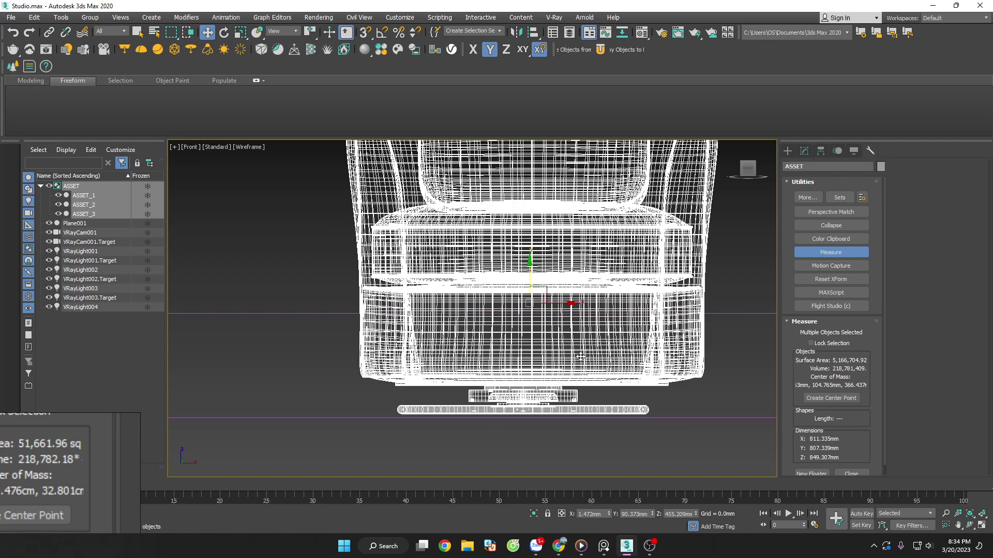
click(820, 151)
Snap the ASSET pivot to the bottom of the chair base using Affect Pivot Only.
click(832, 221)
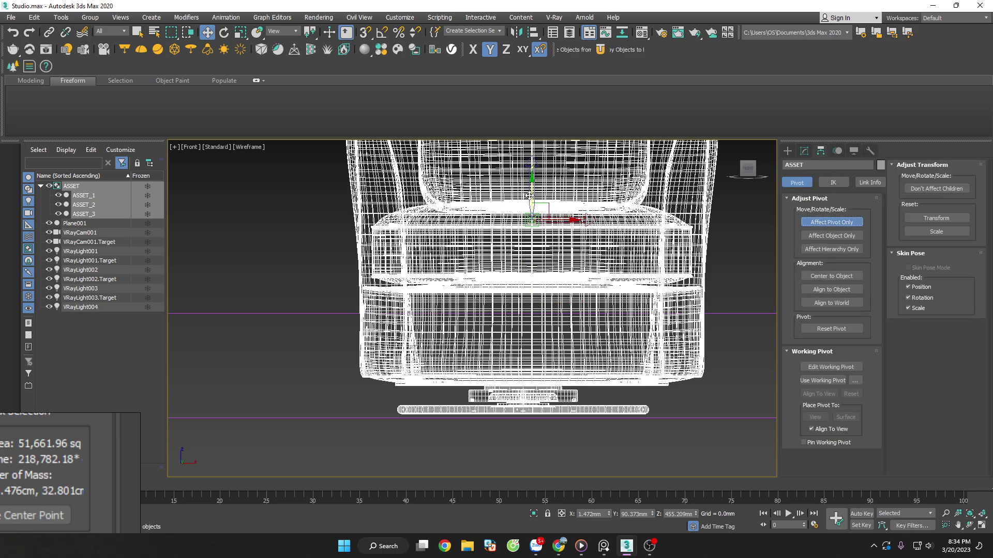
drag(530, 195, 624, 402)
scroll(517, 427, up, 3)
scroll(572, 411, up, 2)
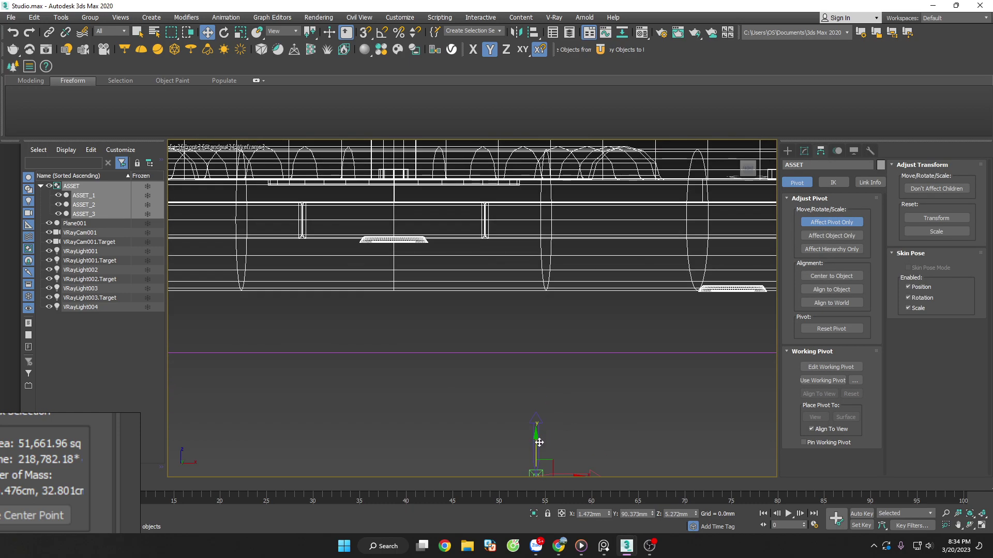
key(s)
drag(538, 437, 551, 297)
click(832, 222)
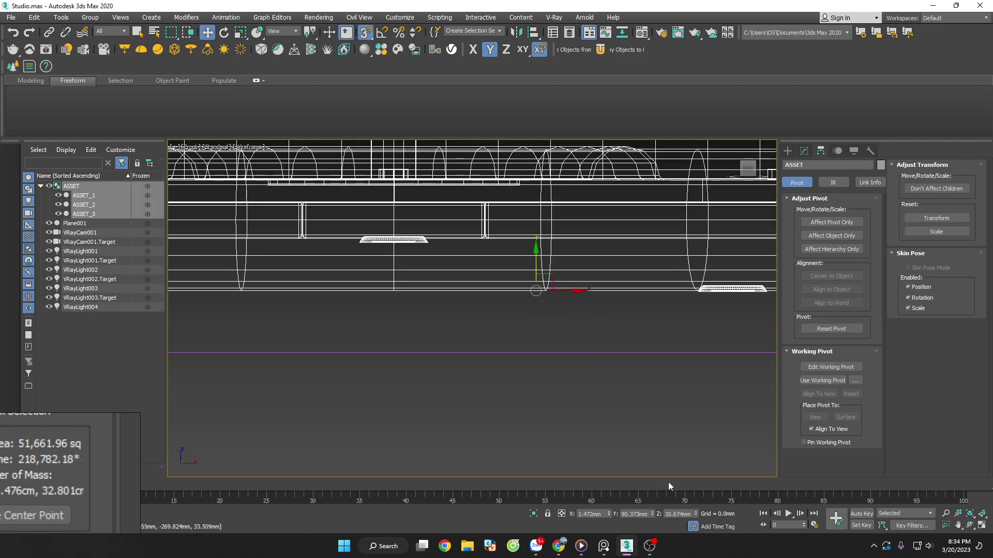
Zero the chair's X and Z world position.
right_click(609, 516)
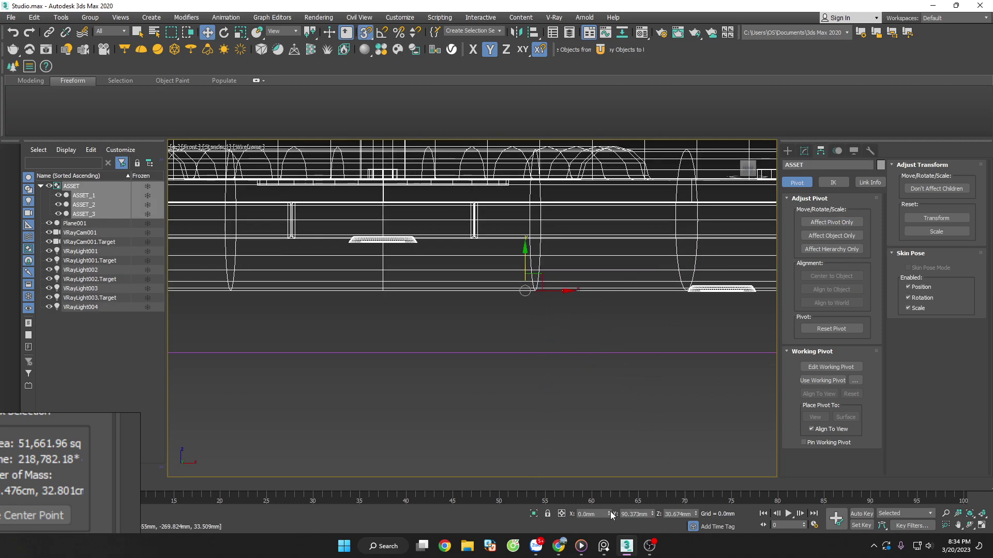
right_click(696, 515)
scroll(589, 395, down, 3)
scroll(588, 395, down, 3)
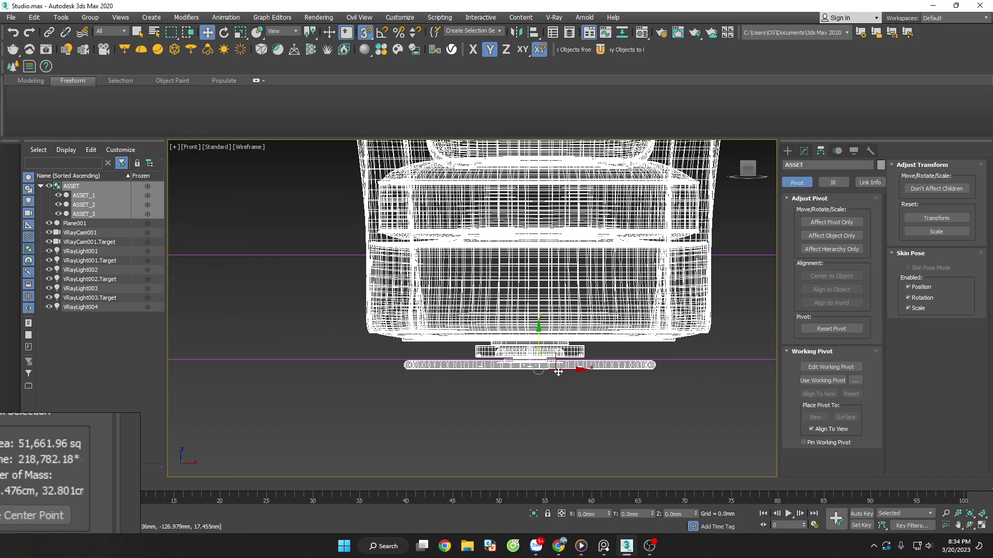
scroll(588, 394, down, 3)
click(661, 394)
Set Plane001's Z height to zero.
click(661, 348)
scroll(587, 374, up, 5)
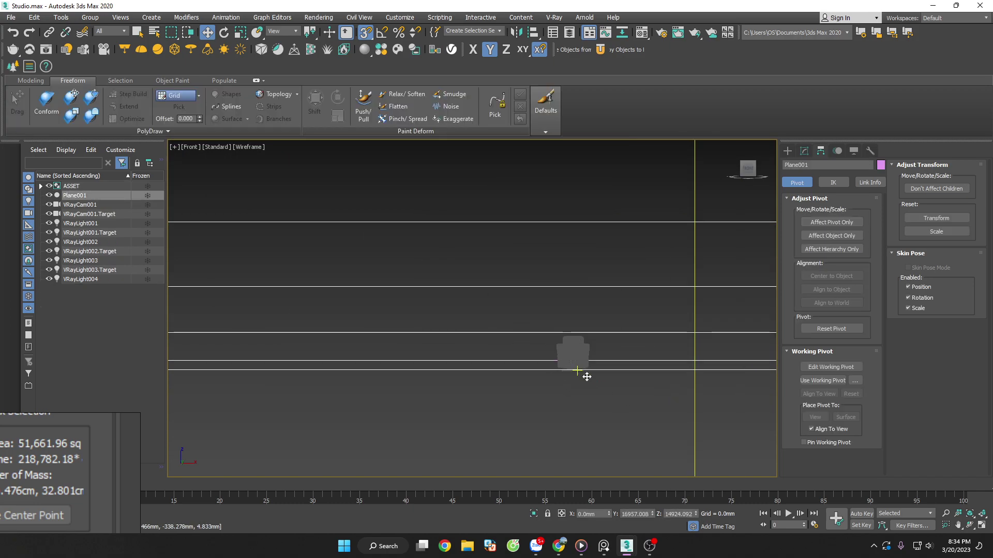
scroll(626, 399, up, 3)
scroll(627, 400, down, 2)
middle_drag(672, 411, 638, 393)
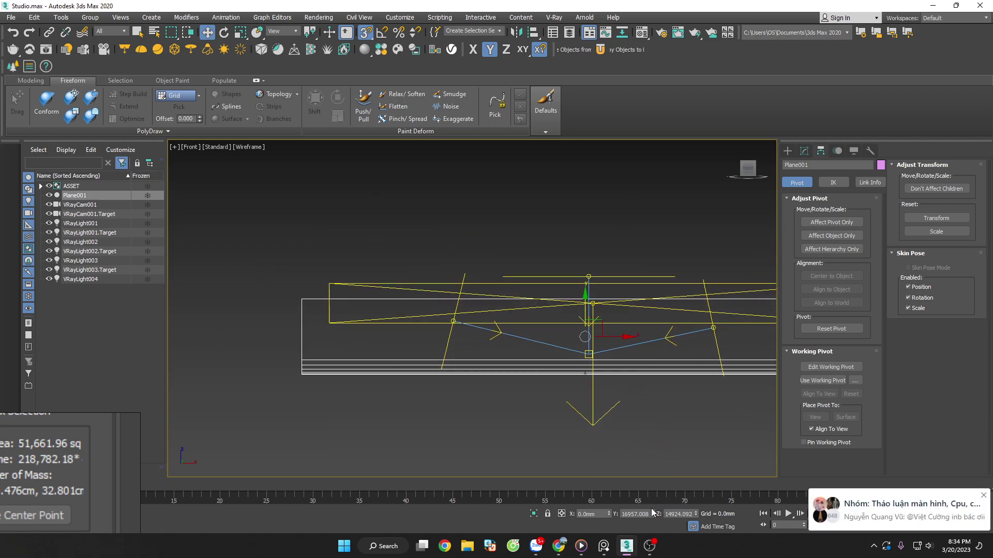
right_click(695, 513)
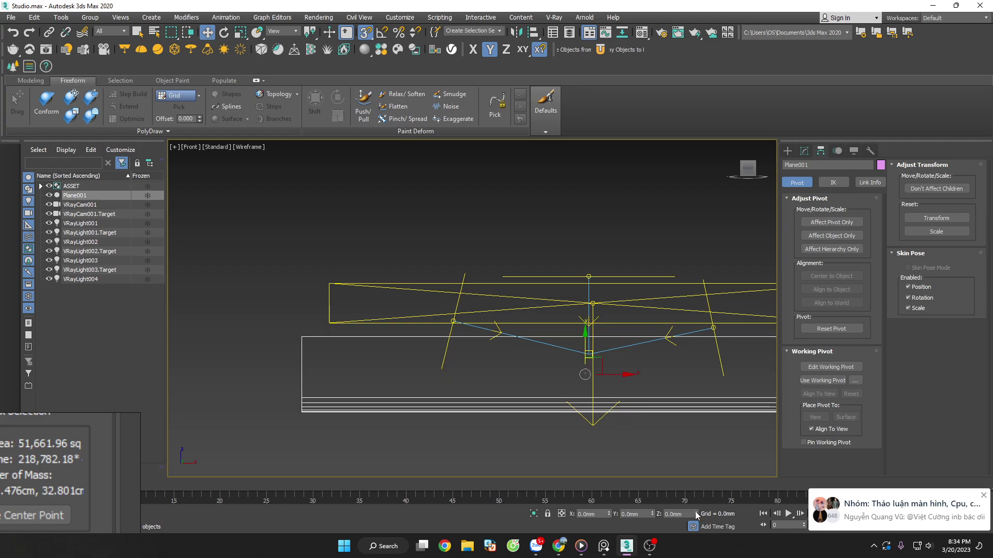
click(663, 439)
Switch the front view to shaded display.
scroll(636, 449, up, 3)
scroll(532, 382, up, 3)
scroll(512, 393, up, 3)
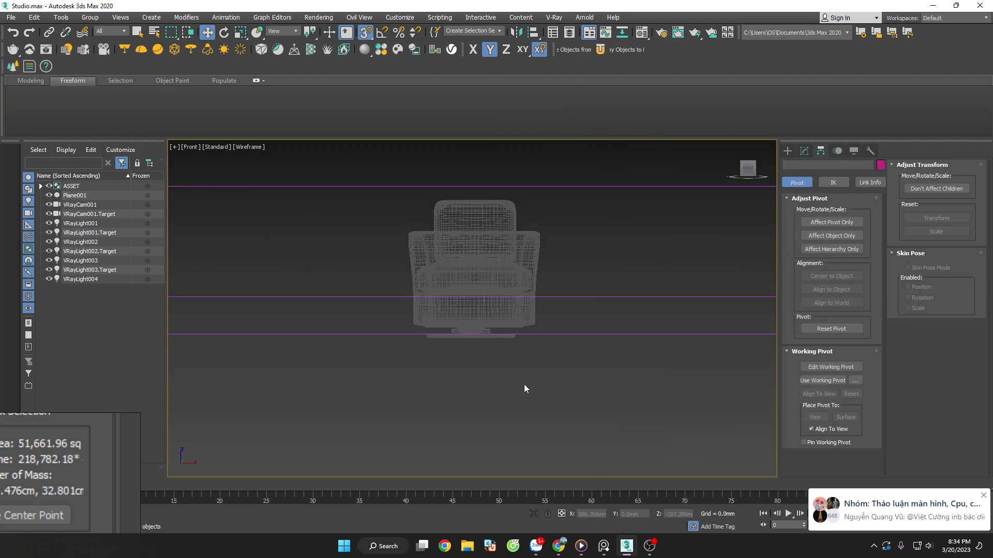
click(508, 282)
click(567, 393)
key(F3)
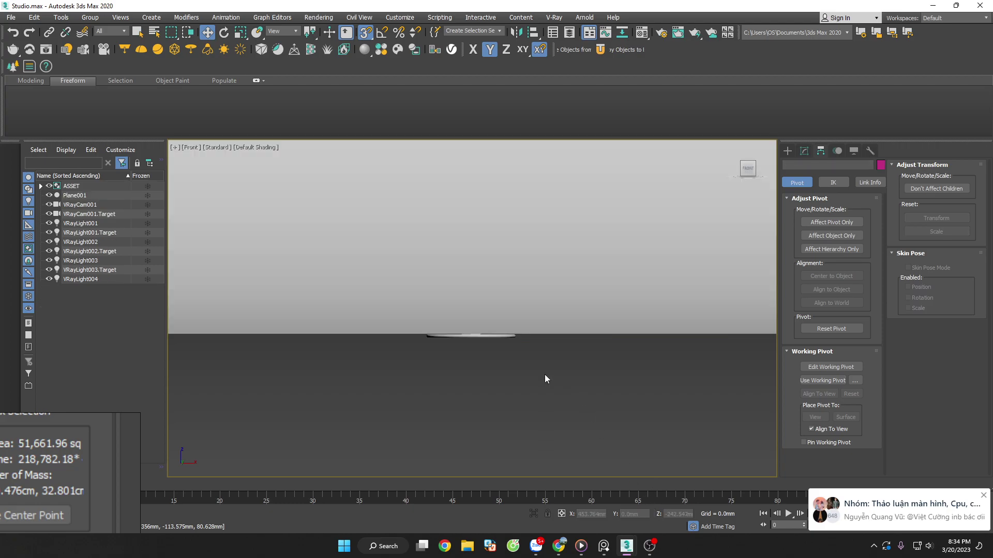
Orbit around the chair and Plane001 to check their placement on the floor.
click(524, 340)
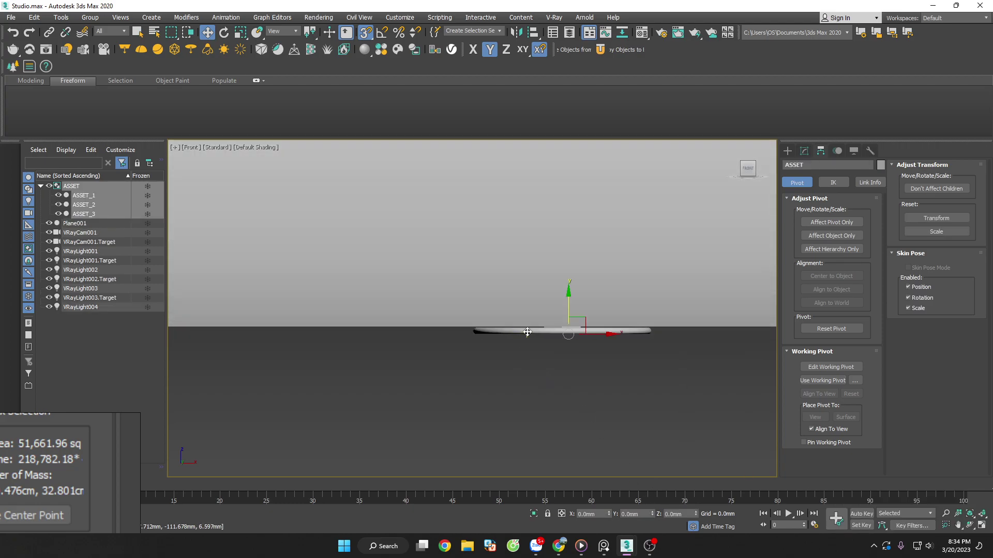
alt+middle_drag(524, 340, 621, 417)
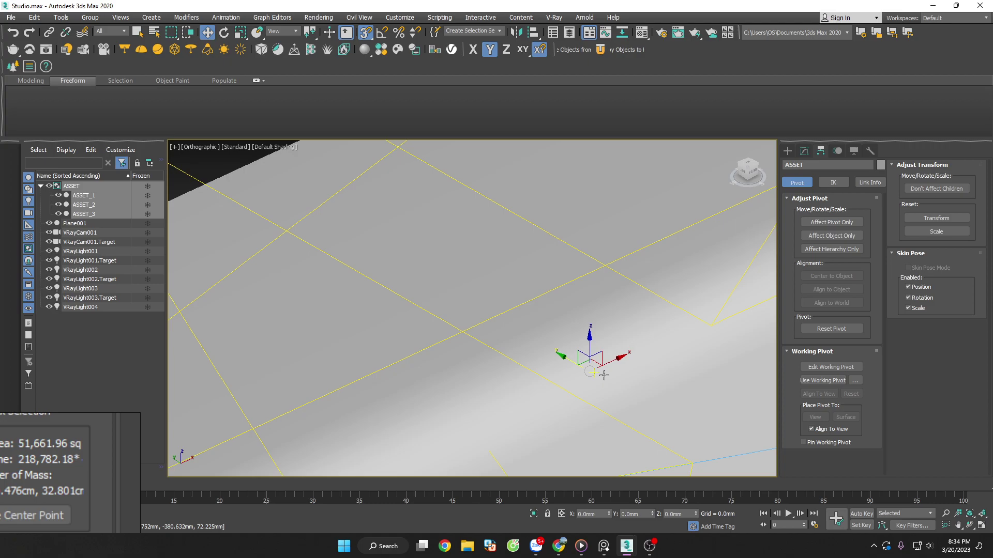
mouse_move(603, 372)
alt+middle_down()
mouse_move(623, 391)
mouse_move(603, 377)
alt+middle_up()
click(626, 387)
click(626, 386)
scroll(603, 377, up, 3)
scroll(602, 377, up, 5)
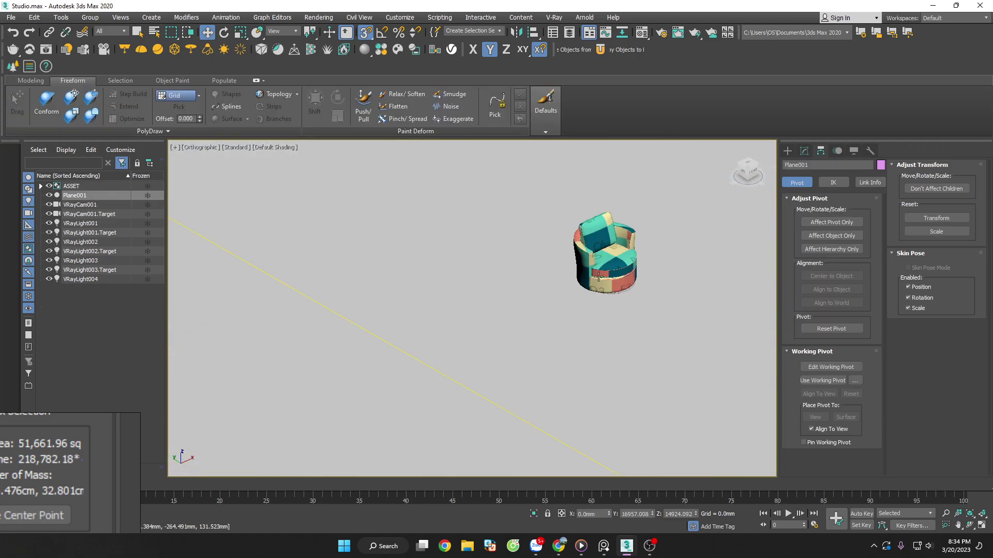
click(541, 313)
scroll(540, 313, down, 4)
mouse_move(540, 313)
alt+middle_down()
mouse_move(643, 399)
mouse_move(603, 414)
mouse_move(612, 381)
alt+middle_up()
Return to the front view and pan to inspect the chair base.
key(f)
scroll(598, 372, down, 3)
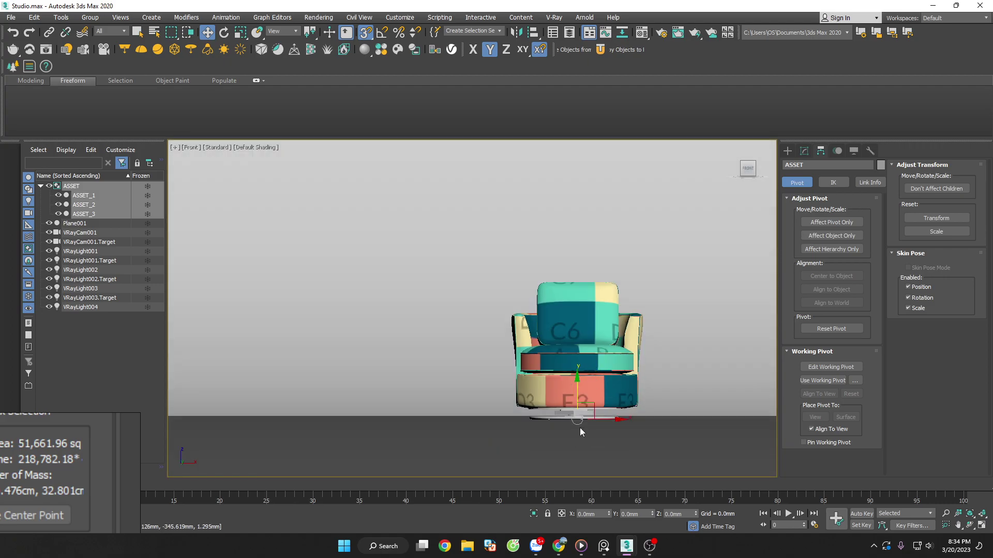
scroll(580, 432, up, 5)
scroll(574, 398, up, 3)
mouse_move(578, 470)
middle_down()
mouse_move(578, 277)
mouse_move(575, 347)
middle_up()
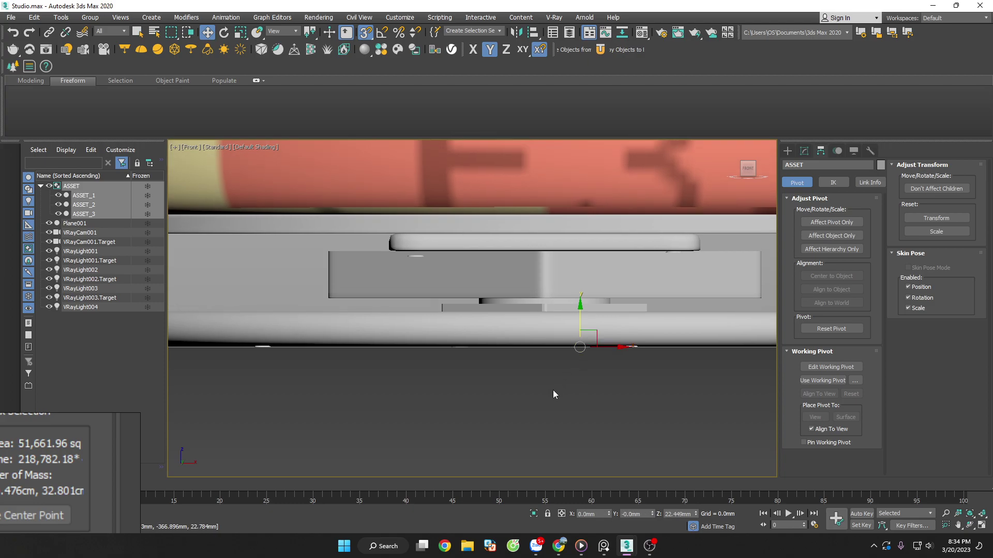
scroll(537, 391, down, 3)
scroll(538, 391, down, 3)
alt+middle_drag(595, 426, 620, 381)
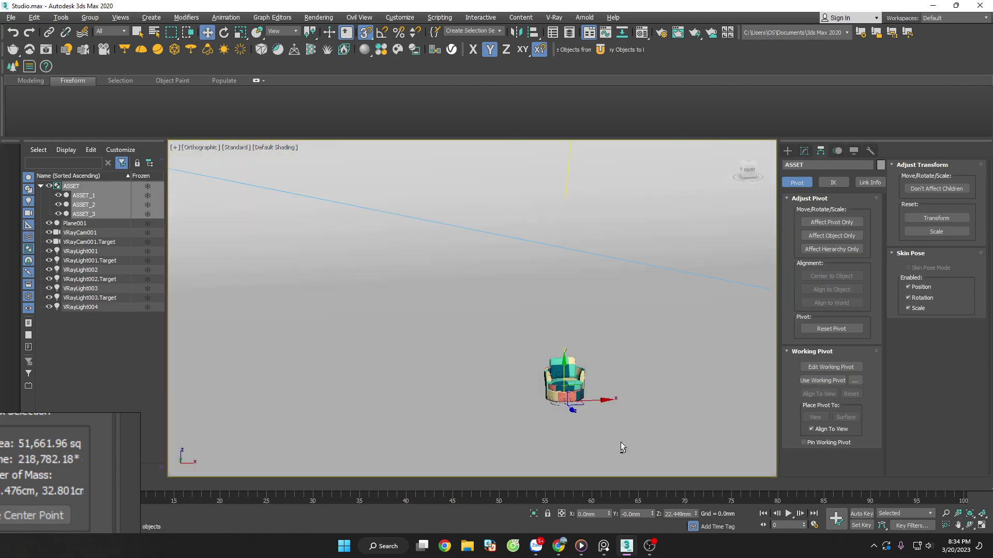
scroll(477, 284, up, 5)
scroll(476, 284, up, 3)
Look through VRayCam001 and move the camera closer to frame the chair.
key(c)
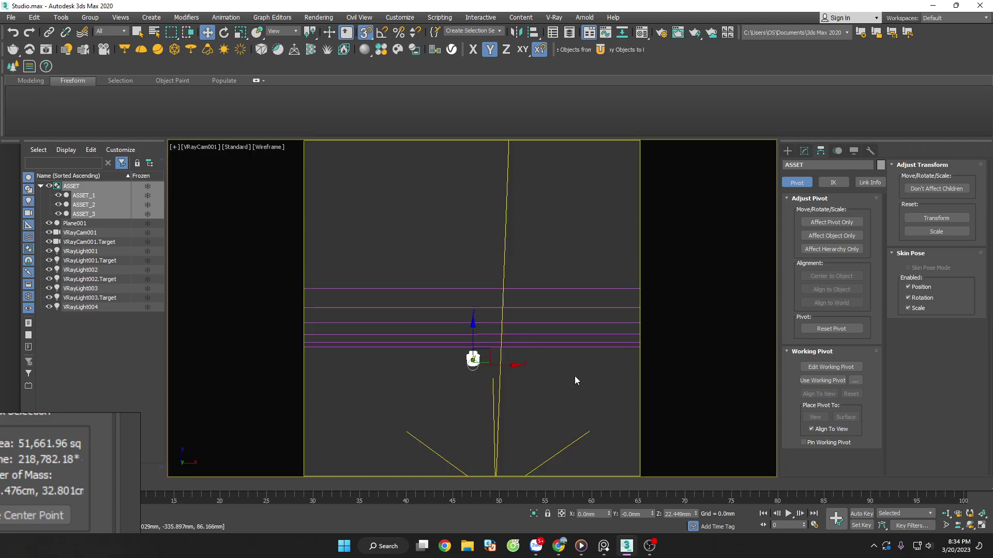
click(669, 366)
mouse_move(549, 372)
alt+middle_down()
mouse_move(497, 357)
mouse_move(528, 139)
mouse_move(519, 372)
mouse_move(541, 248)
mouse_move(435, 116)
alt+middle_up()
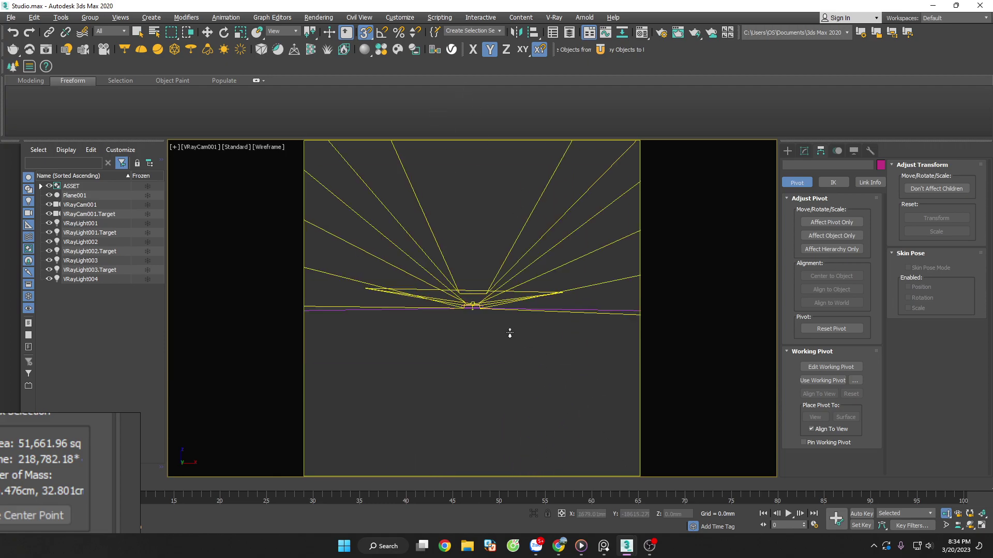
mouse_move(509, 334)
alt+middle_down()
mouse_move(518, 351)
mouse_move(531, 323)
alt+middle_up()
key(w)
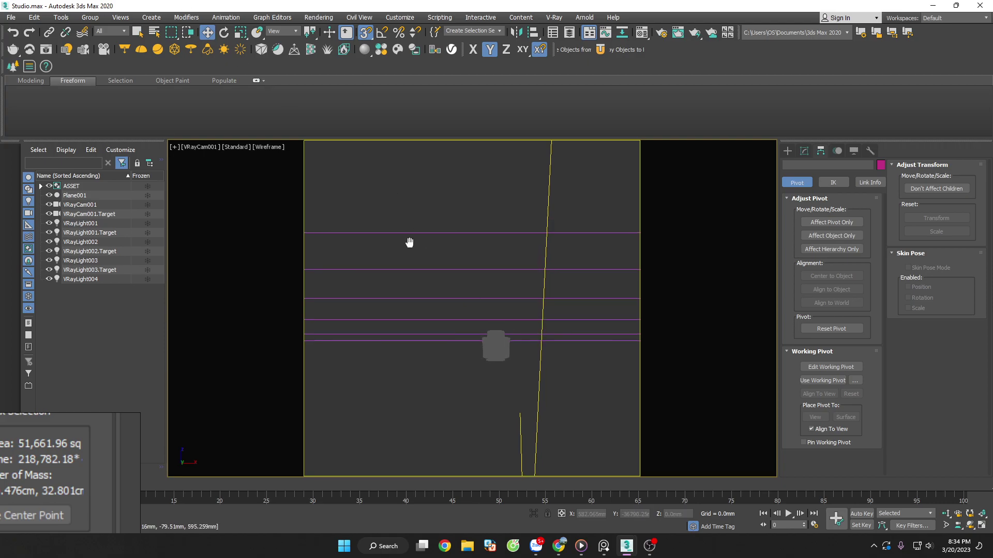
mouse_move(594, 429)
ctrl+alt+middle_down()
mouse_move(617, 457)
mouse_move(583, 364)
ctrl+alt+middle_up()
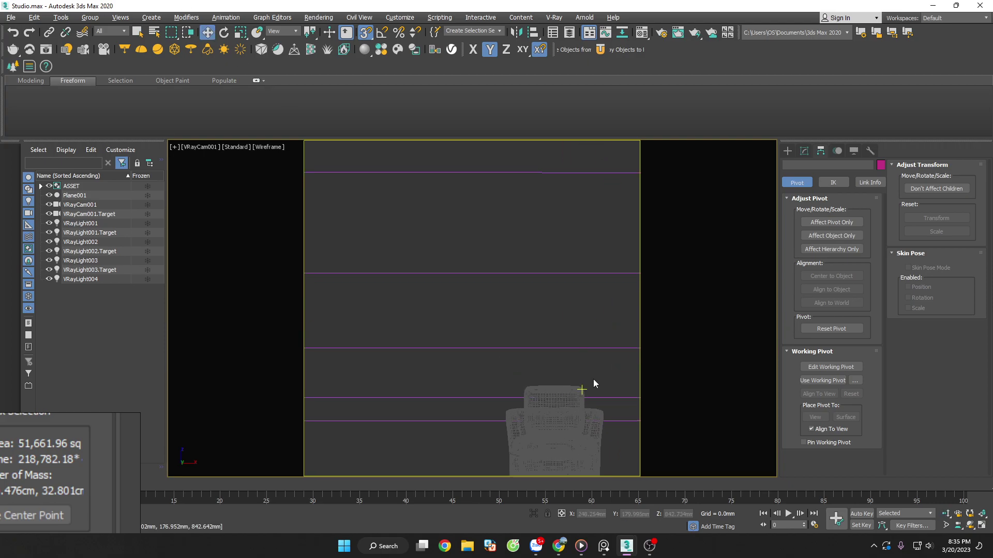
middle_drag(513, 283, 512, 282)
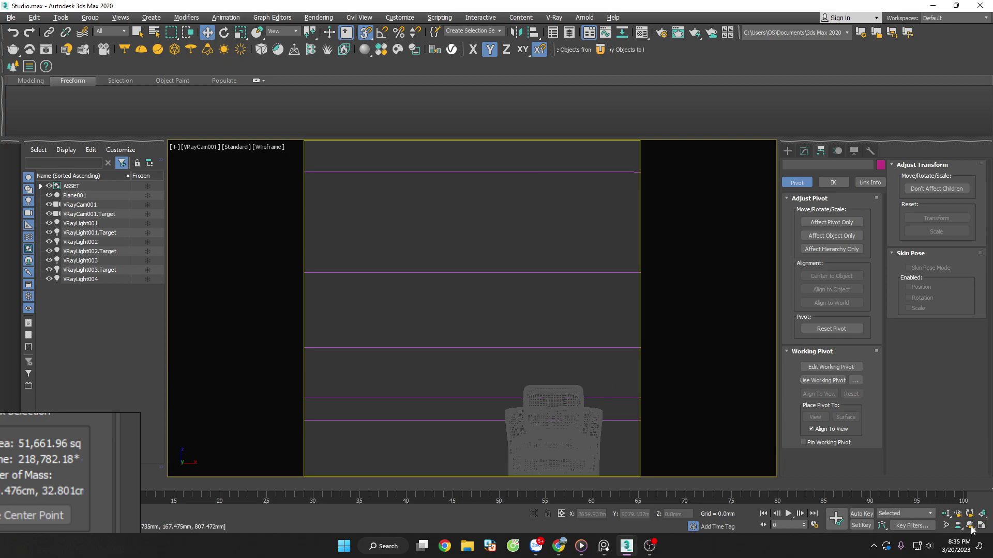
Orbit the camera slightly, shade with edged faces, and restore the four-viewport layout.
click(971, 527)
drag(590, 381, 589, 374)
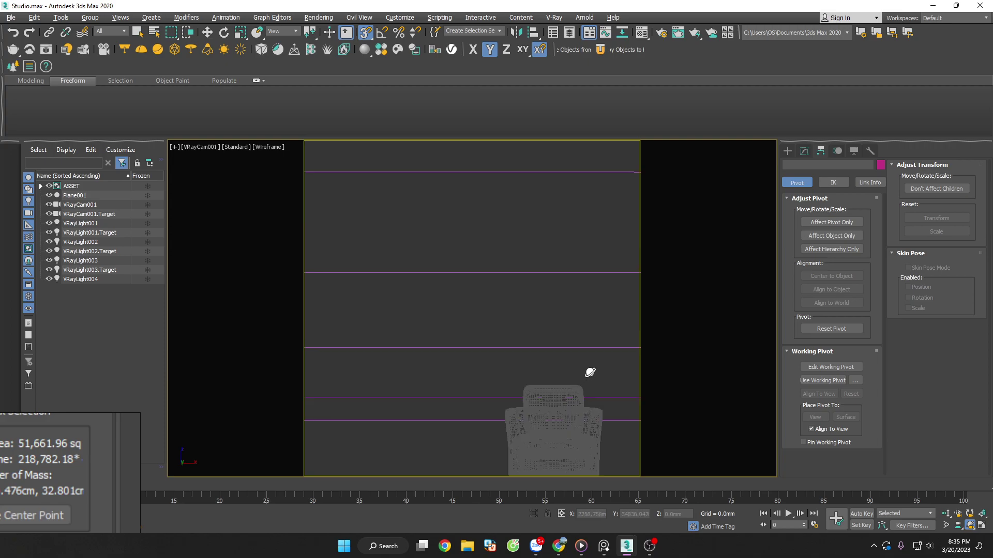
key(w)
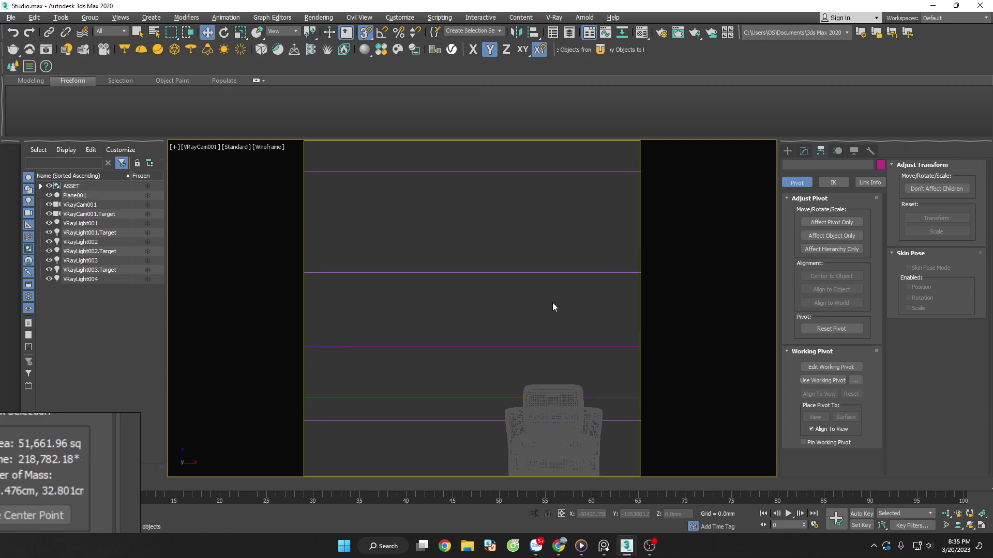
key(F3)
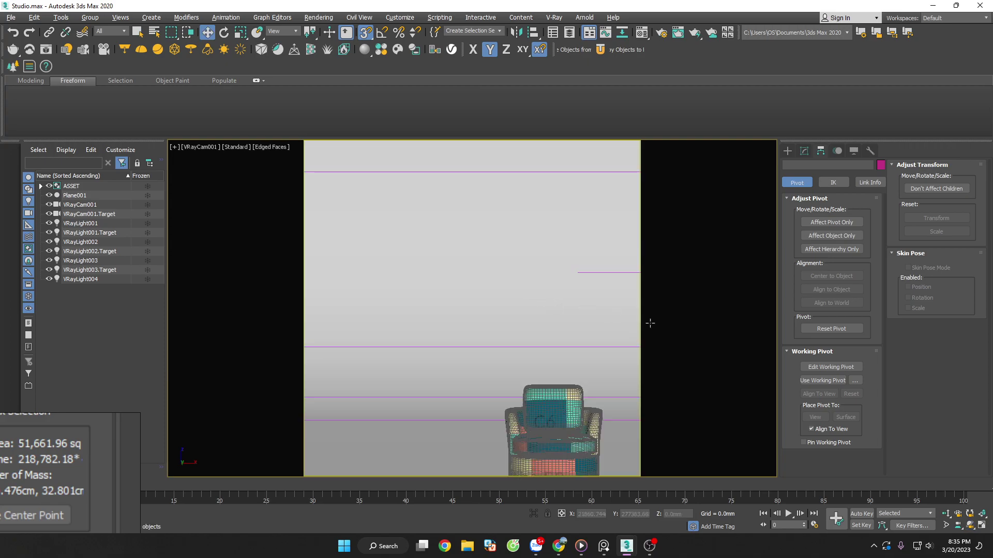
key(alt+w)
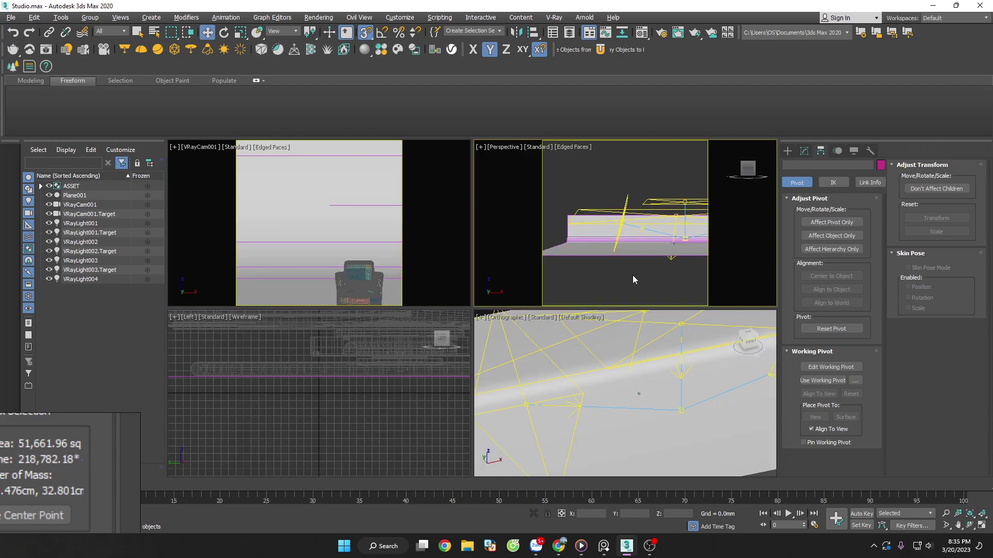
Zoom the viewport and bring up the object display settings.
scroll(635, 280, down, 10)
scroll(641, 259, up, 3)
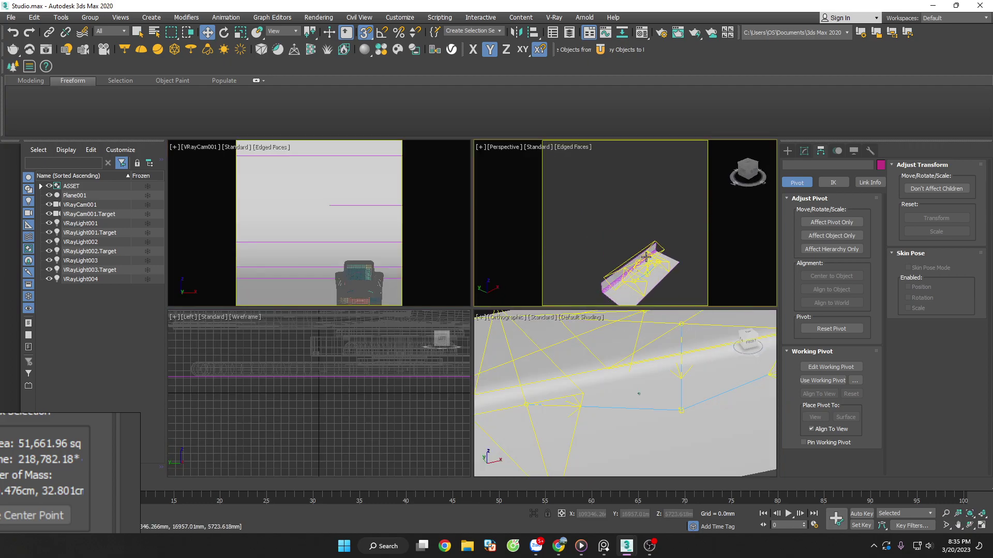
scroll(641, 259, up, 3)
scroll(600, 277, up, 3)
scroll(621, 233, up, 2)
scroll(583, 224, down, 3)
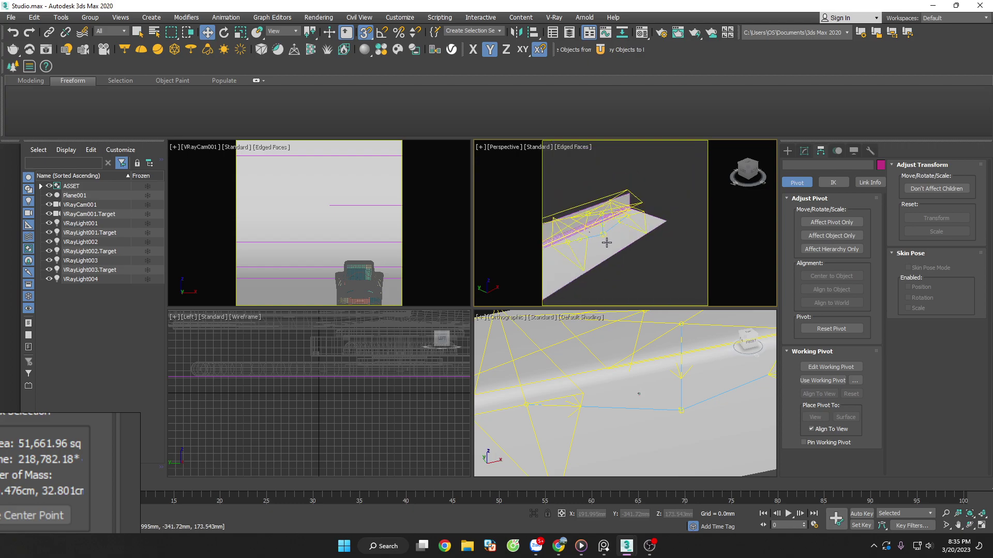
click(853, 151)
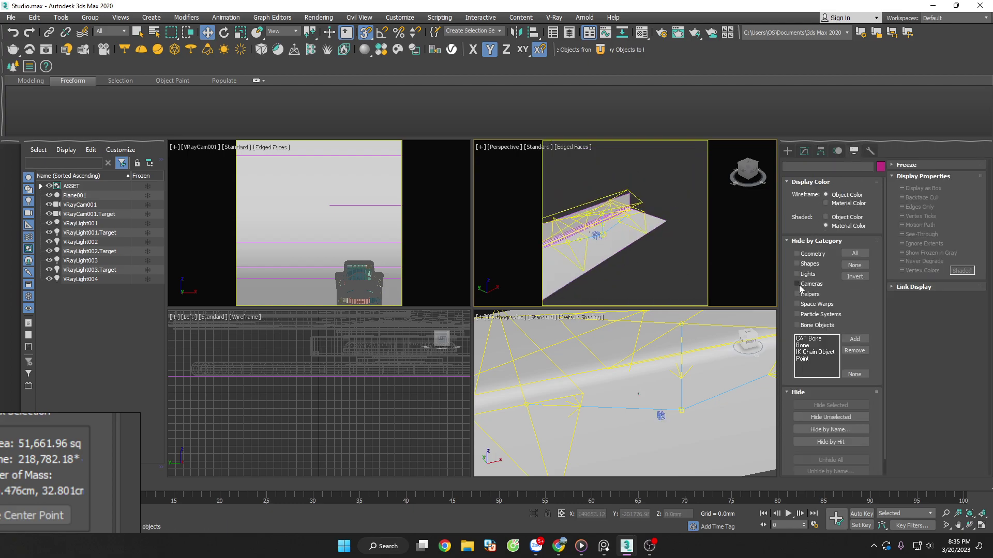
Lower VRayCam001.Target until the chair reappears in the camera view.
scroll(594, 228, up, 3)
scroll(642, 232, up, 2)
scroll(649, 212, up, 2)
scroll(655, 236, up, 1)
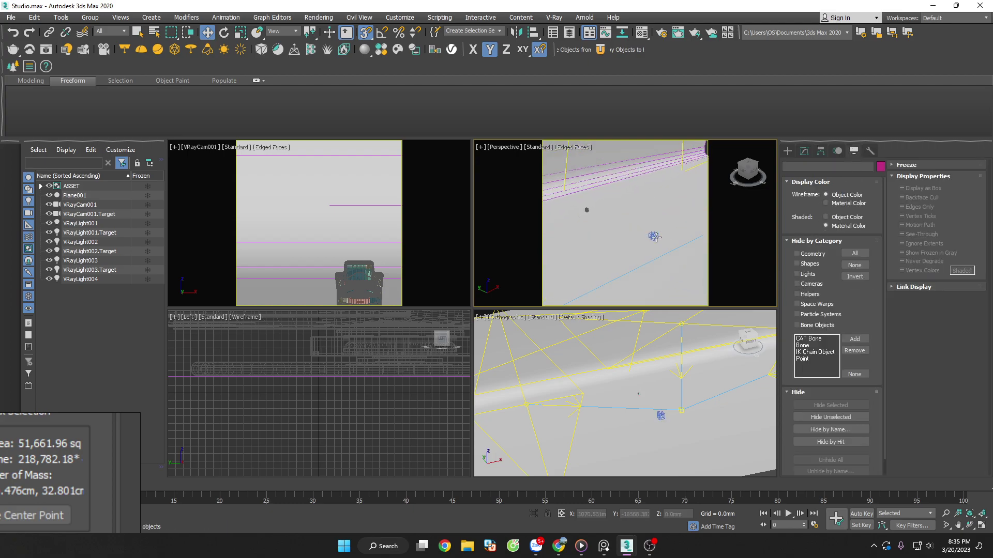
click(654, 236)
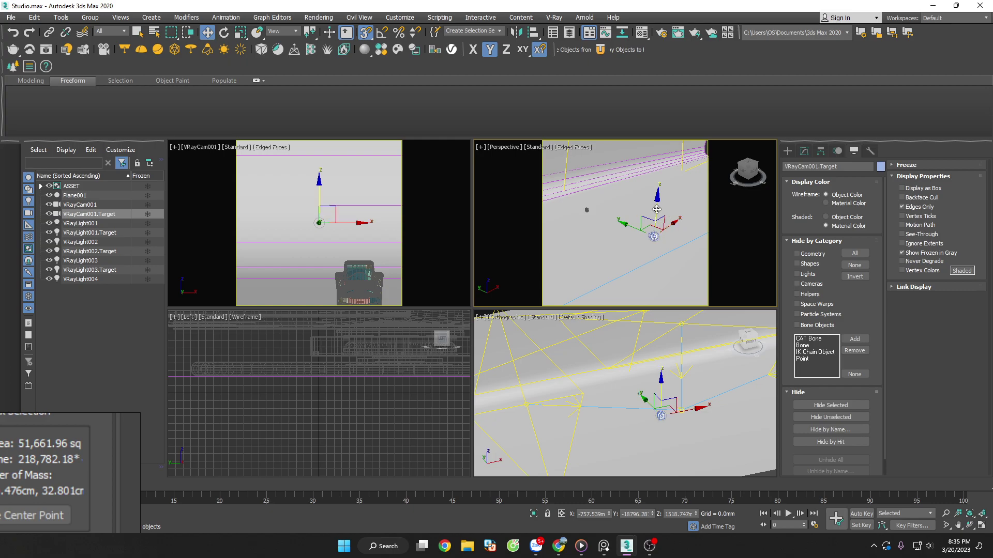
drag(657, 209, 659, 206)
mouse_move(658, 206)
alt+middle_down()
mouse_move(697, 230)
mouse_move(667, 243)
mouse_move(656, 206)
alt+middle_up()
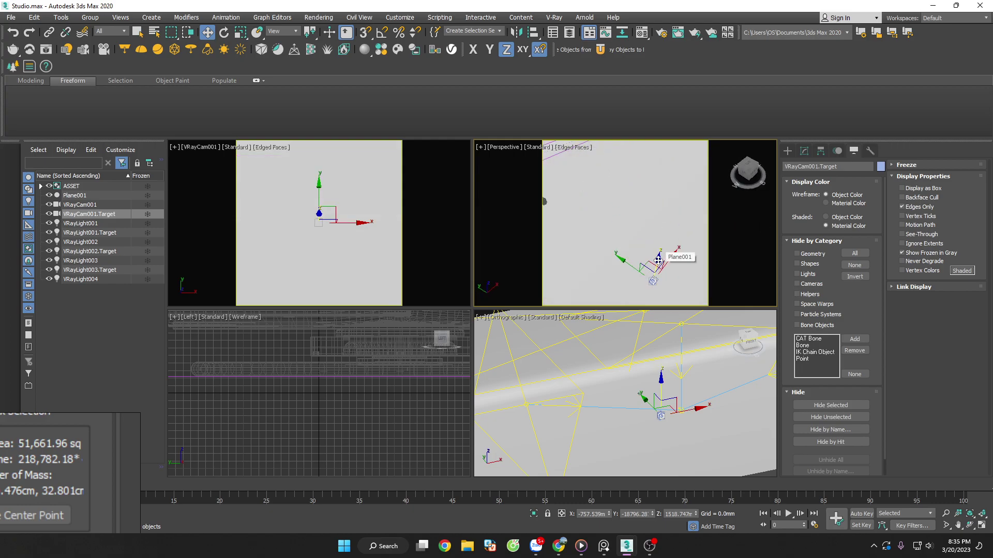
Frame the camera target, then move VRayCam001 with snaps on.
mouse_move(658, 258)
middle_down()
mouse_move(657, 281)
mouse_move(570, 267)
middle_up()
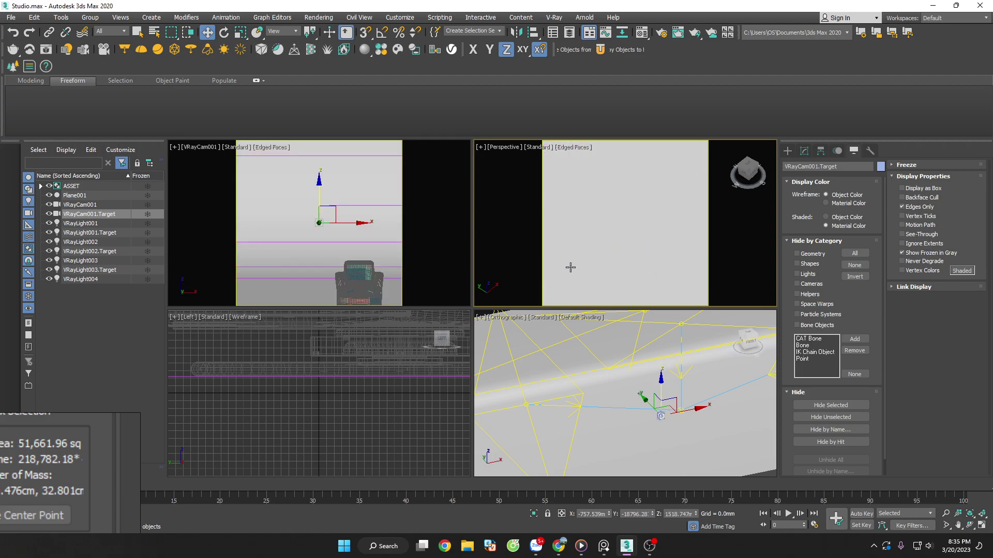
middle_drag(684, 264, 680, 240)
scroll(685, 200, down, 1)
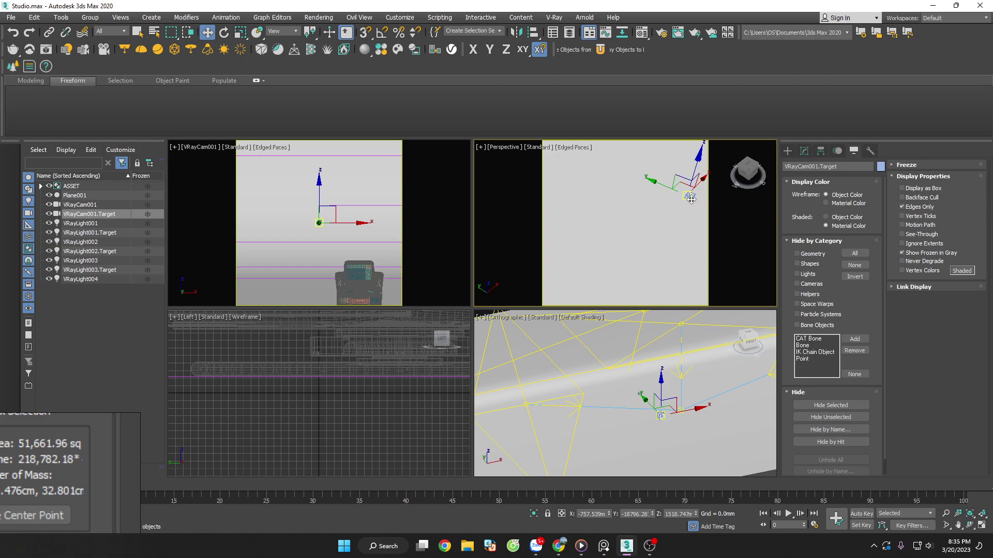
key(z)
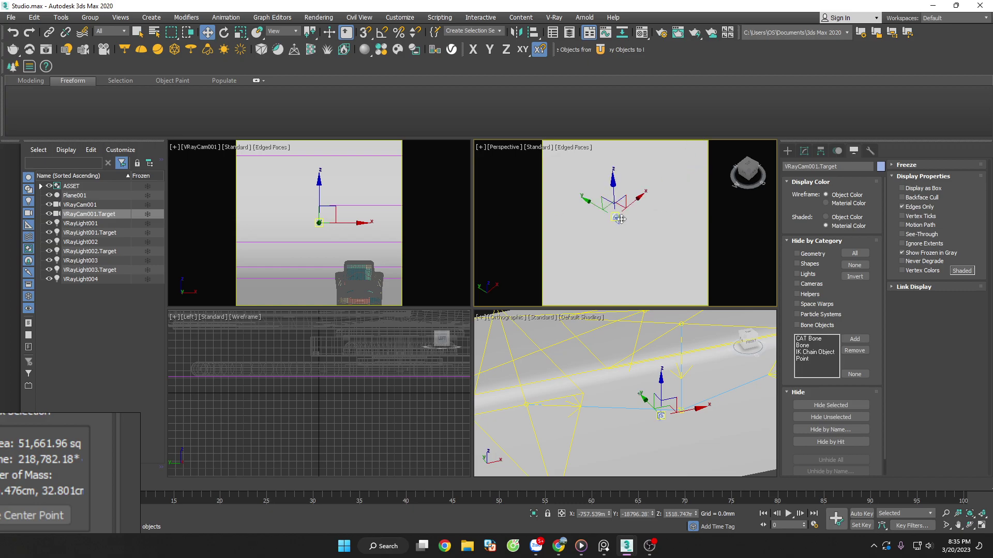
click(620, 219)
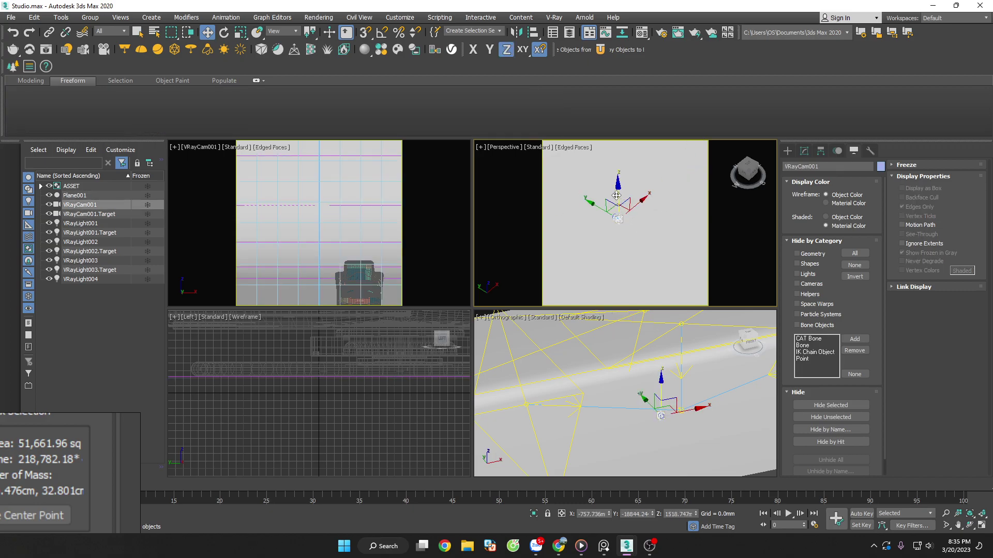
key(s)
drag(616, 195, 621, 195)
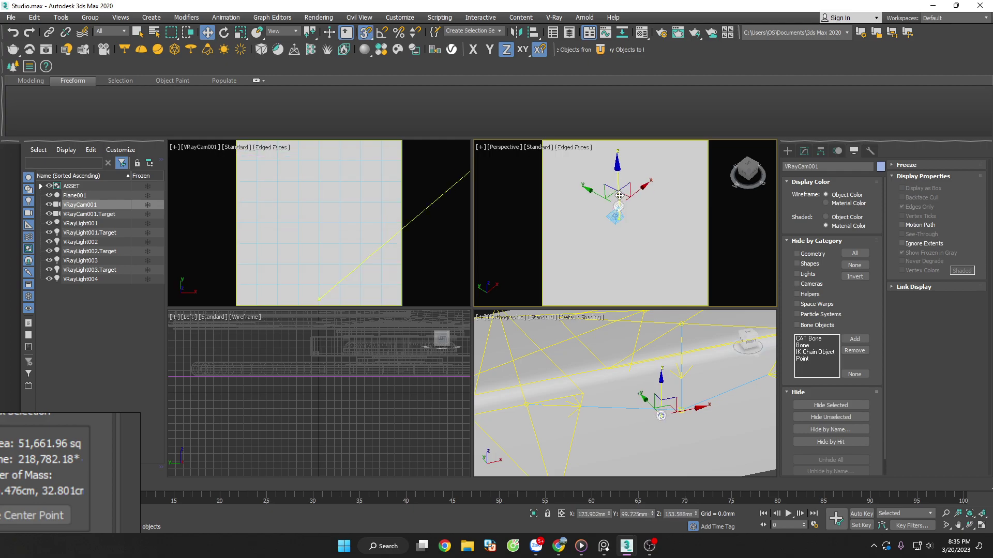
Reframe the camera shot with the chair at lower right.
click(431, 261)
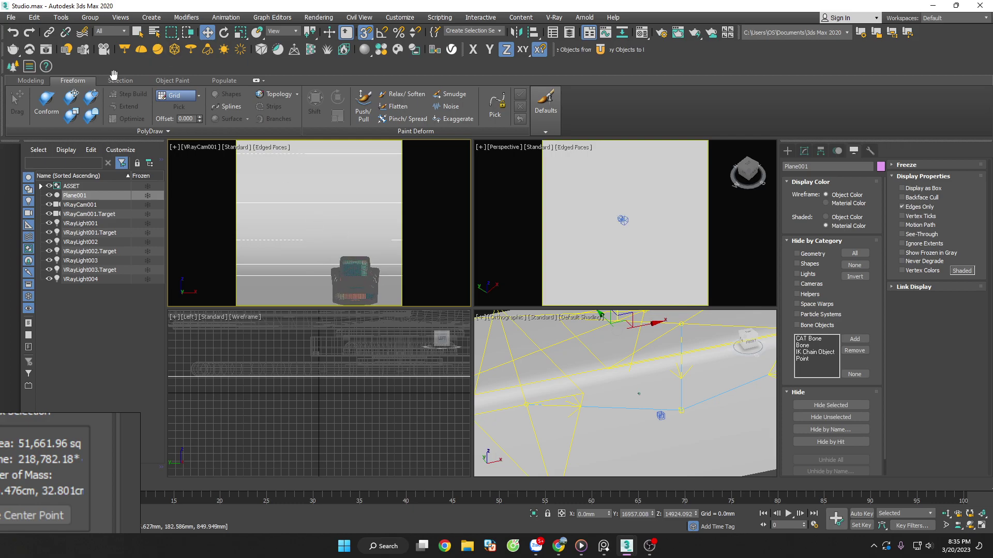
middle_drag(376, 266, 375, 249)
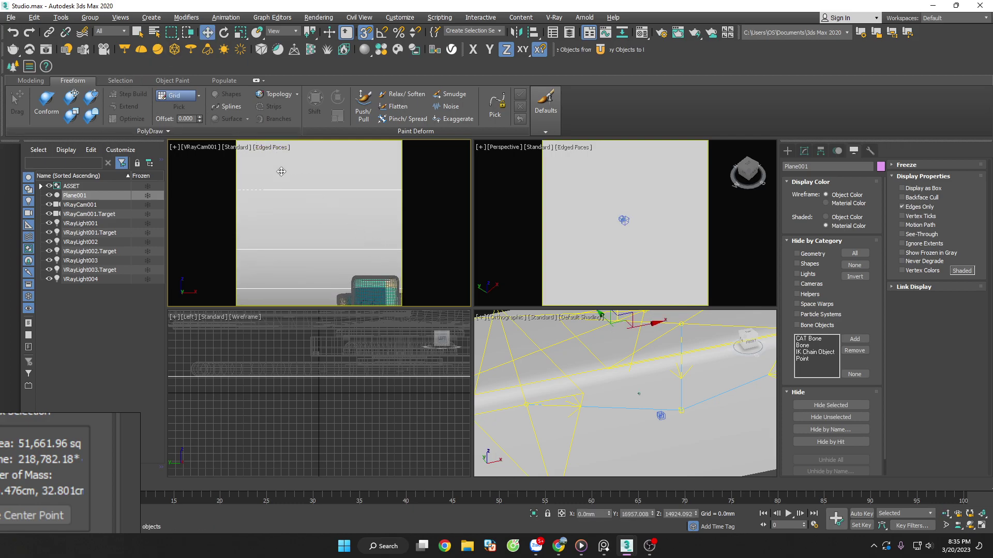
middle_drag(280, 171, 266, 163)
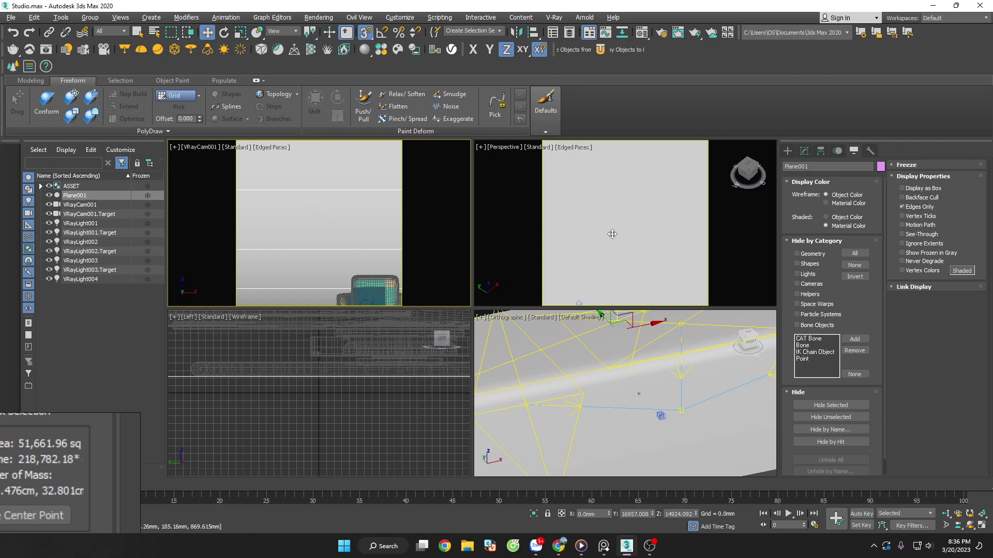
middle_drag(617, 261, 628, 234)
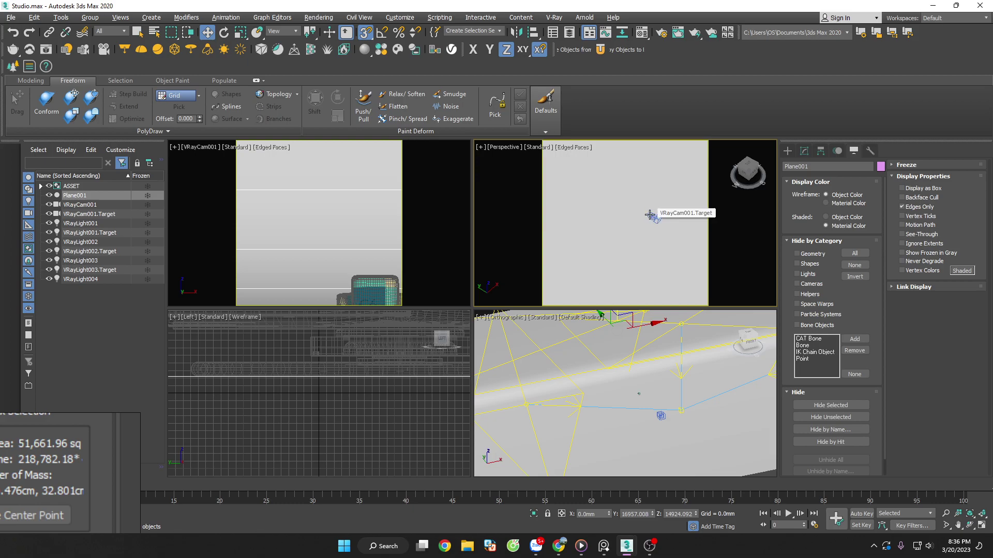
Lower VRayCam001.Target and slide it along Y from the left view.
click(651, 213)
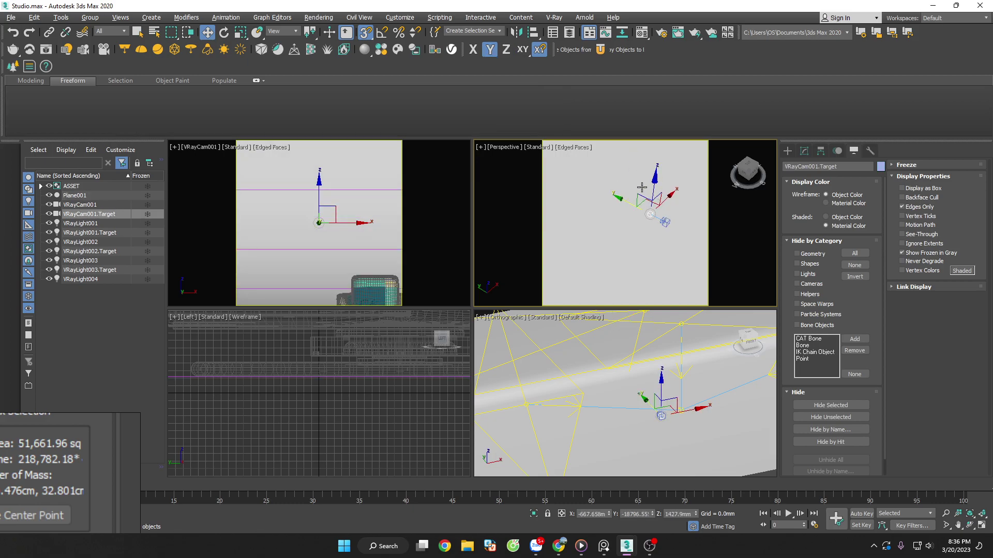
drag(650, 185, 650, 222)
click(743, 179)
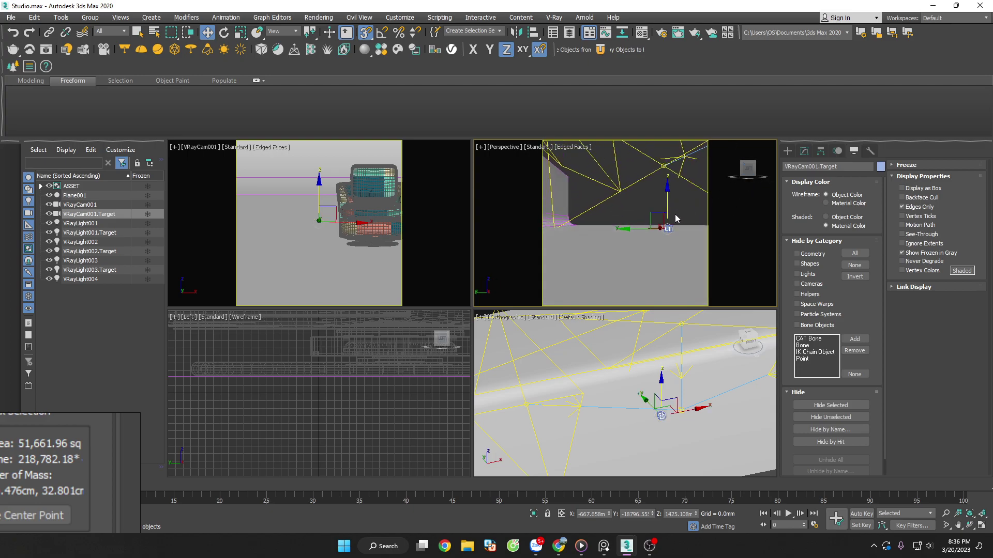
scroll(692, 216, down, 1)
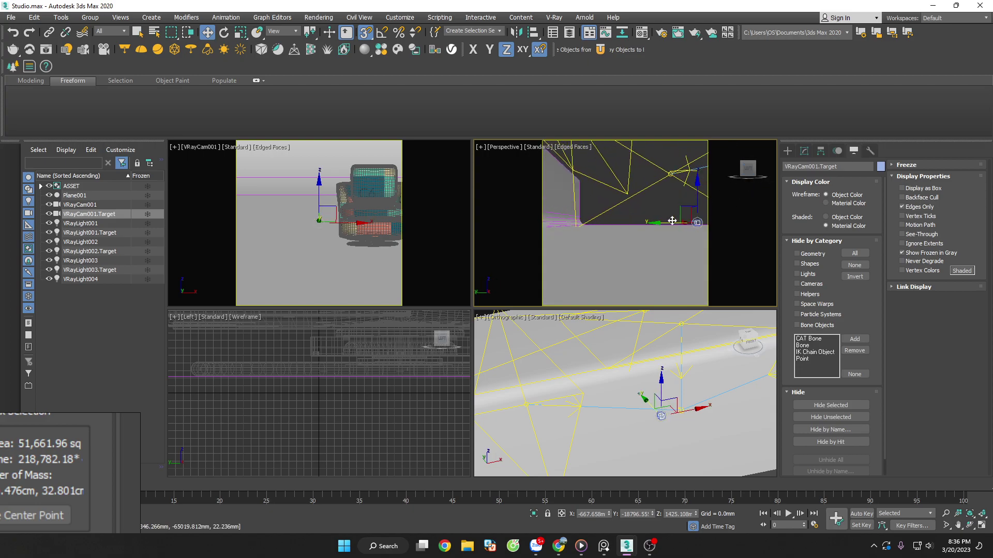
mouse_move(668, 222)
mouse_down()
mouse_move(645, 211)
mouse_move(634, 221)
mouse_up()
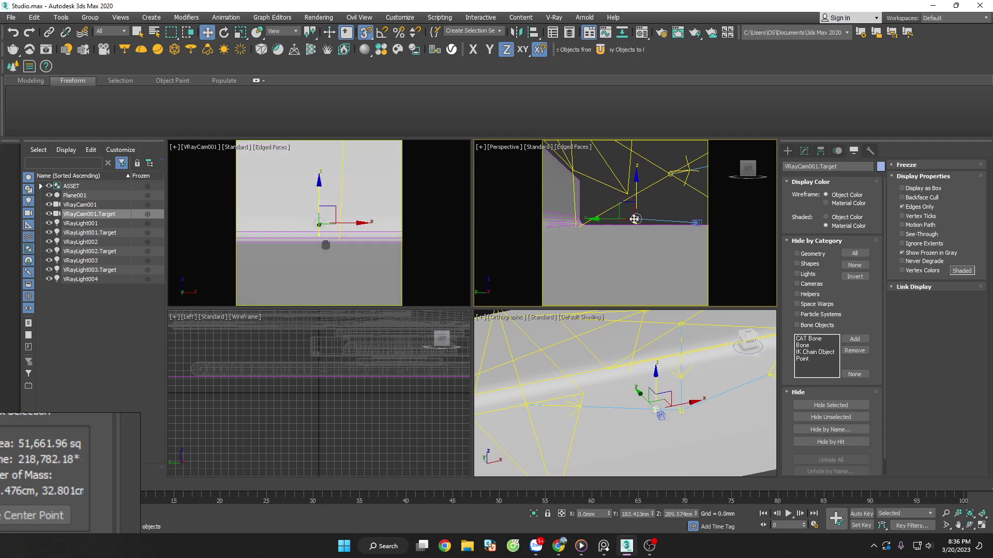
drag(610, 222, 575, 227)
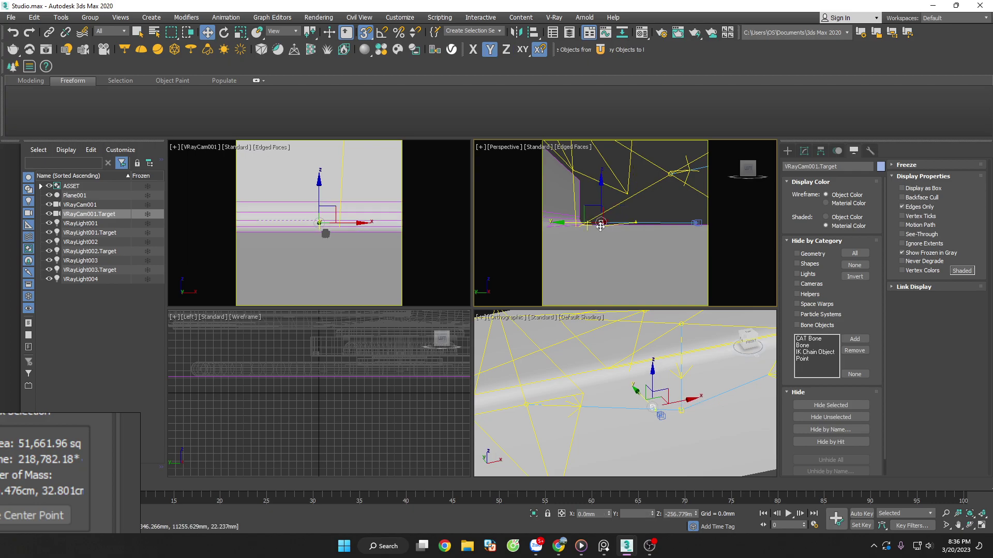
Move VRayCam001 sideways to the left along Y.
click(694, 224)
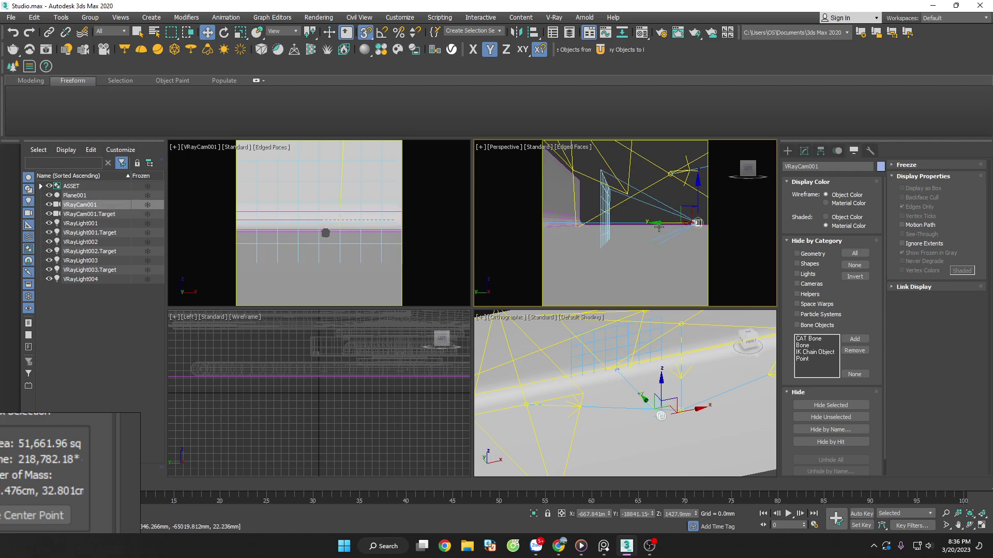
mouse_move(661, 223)
mouse_down()
mouse_move(603, 230)
mouse_move(611, 231)
mouse_up()
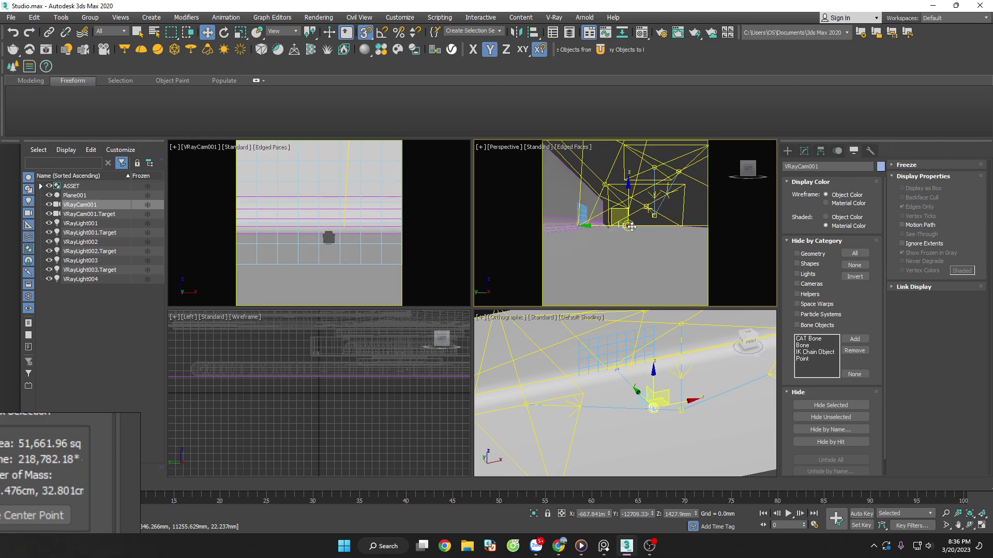
middle_drag(627, 226, 642, 236)
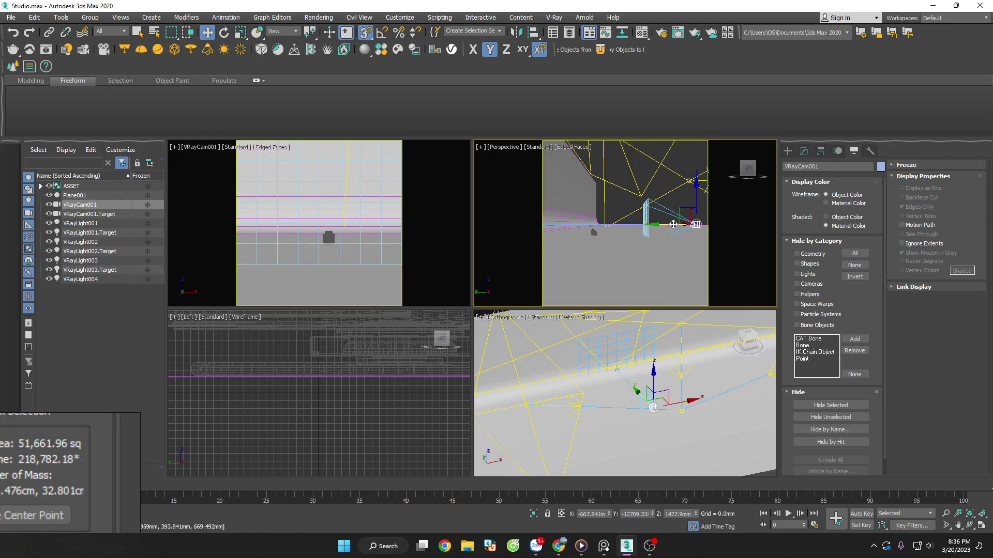
drag(672, 224, 630, 233)
scroll(628, 232, up, 1)
scroll(622, 231, up, 1)
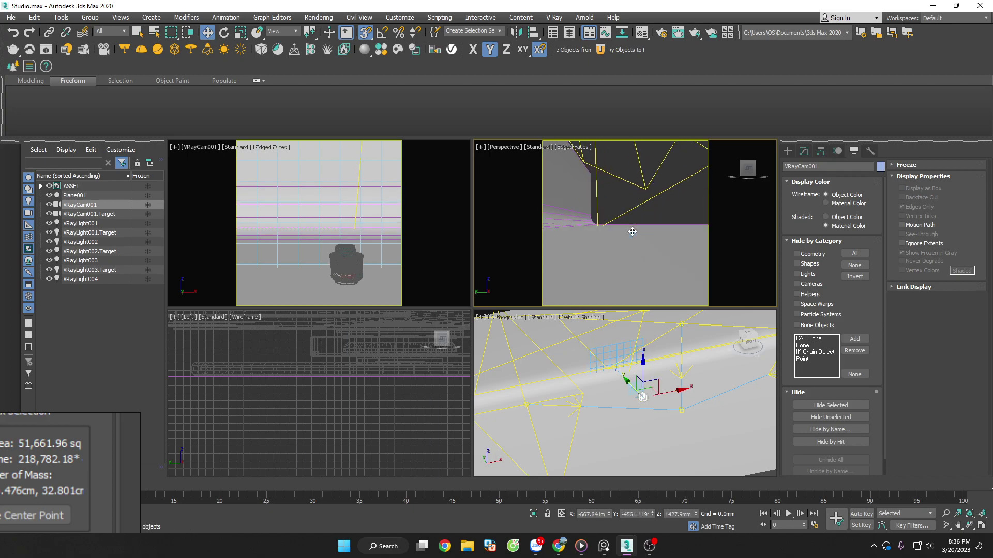
scroll(618, 230, up, 1)
scroll(611, 228, up, 1)
scroll(610, 228, down, 1)
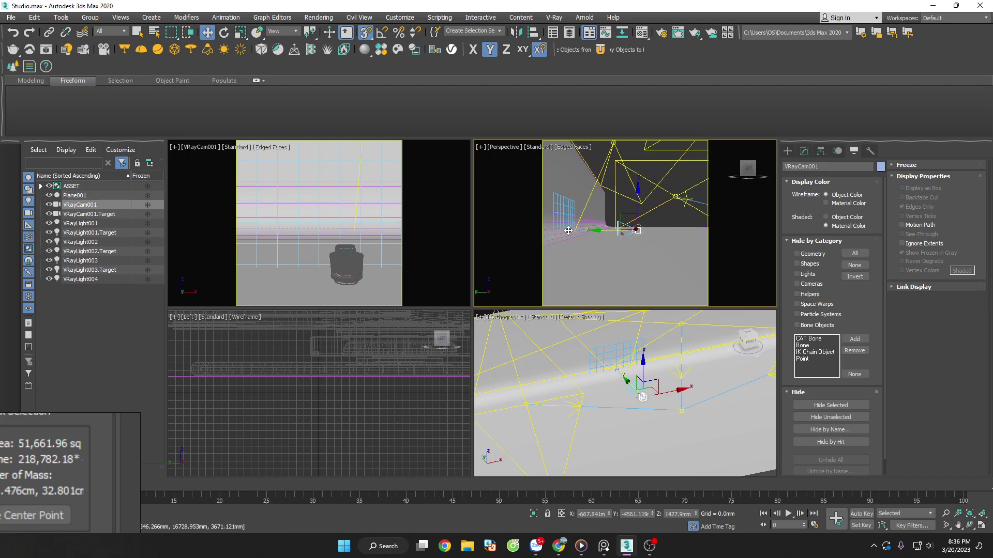
Shift VRayCam001.Target back toward the chair along Y.
drag(569, 231, 588, 239)
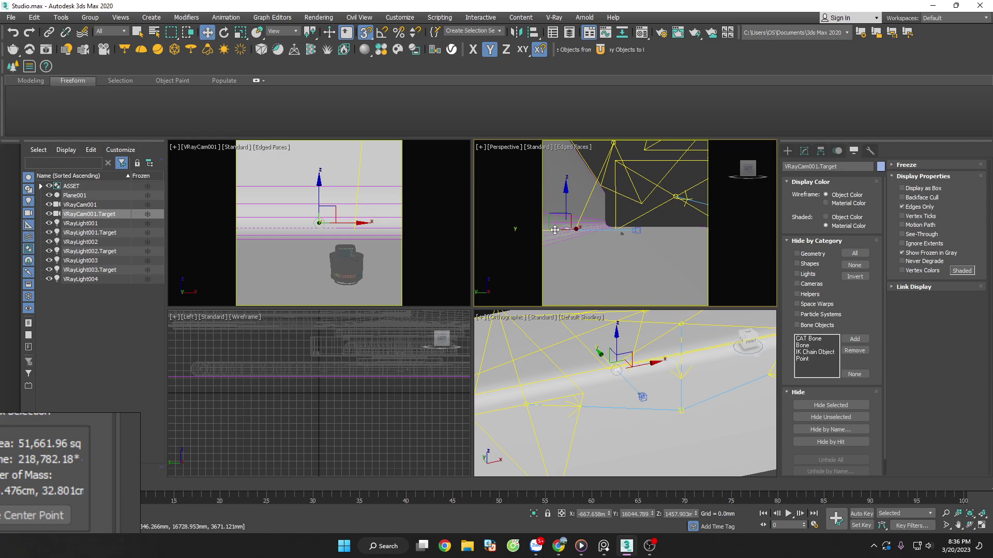
drag(557, 229, 629, 235)
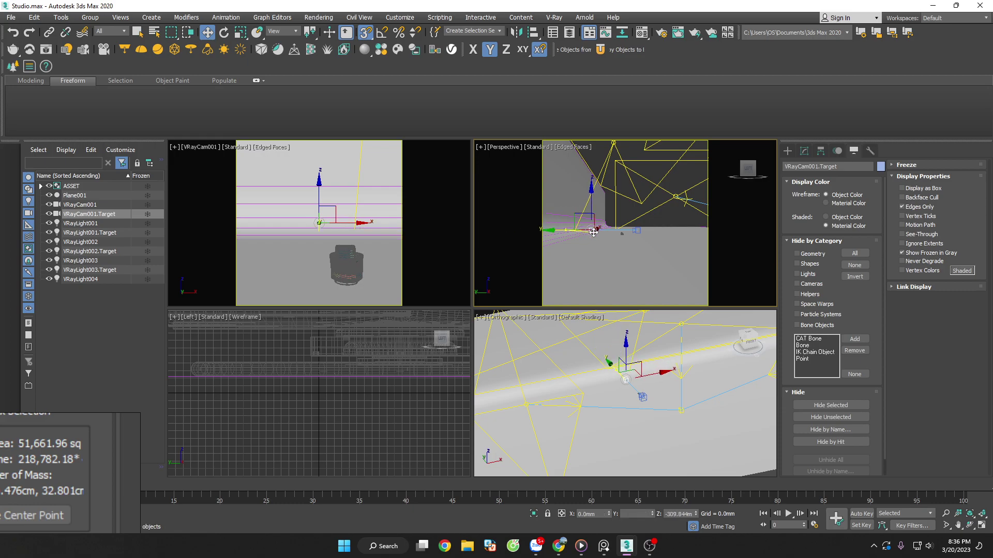
alt+middle_drag(630, 235, 622, 233)
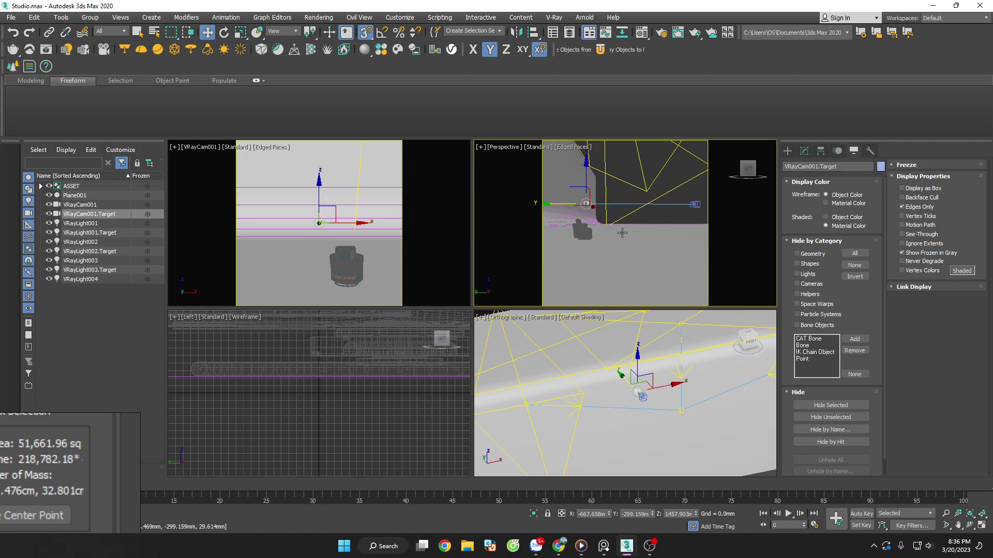
drag(564, 205, 613, 215)
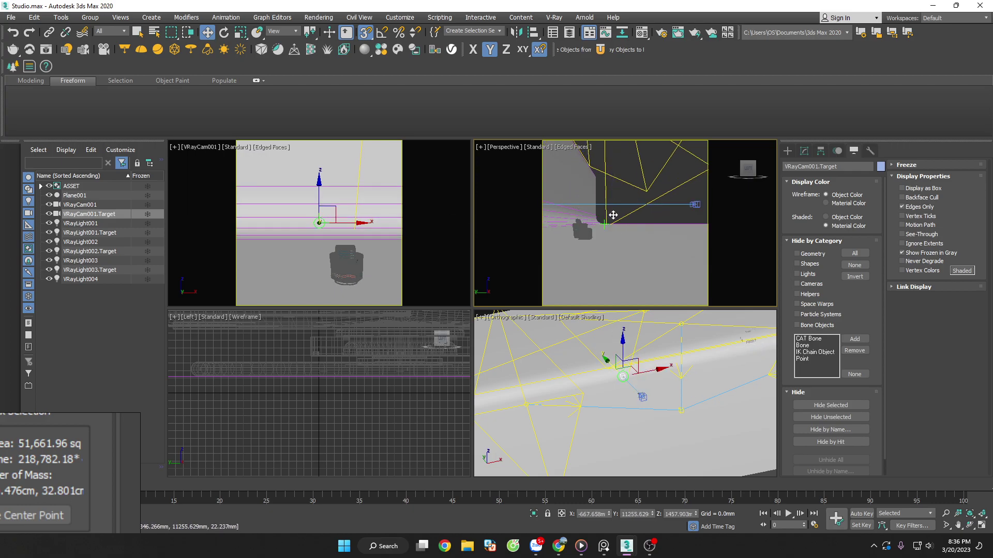
Slide the target along Y and set its height to about 478 mm, centring the chair.
scroll(621, 212, down, 5)
scroll(636, 220, up, 3)
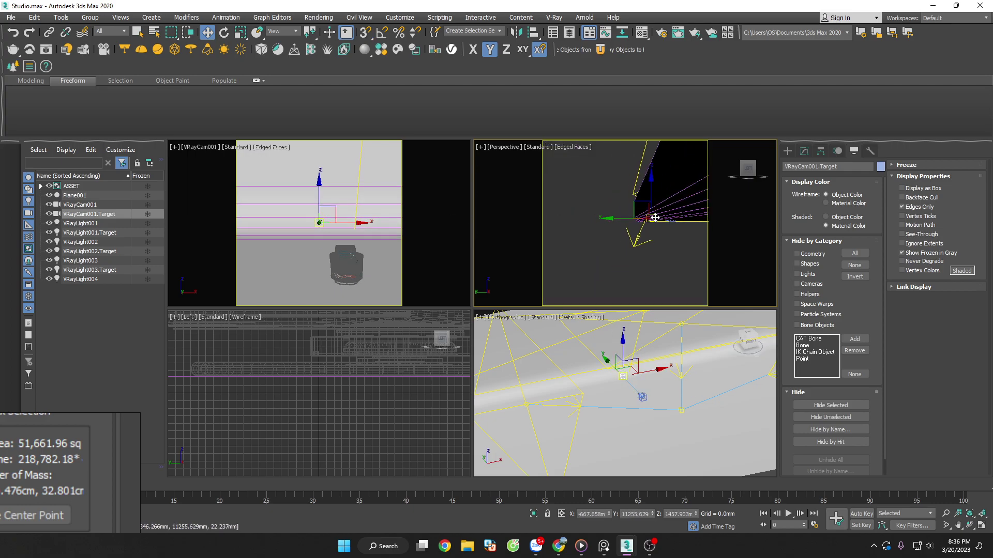
scroll(662, 228, down, 3)
scroll(660, 235, up, 3)
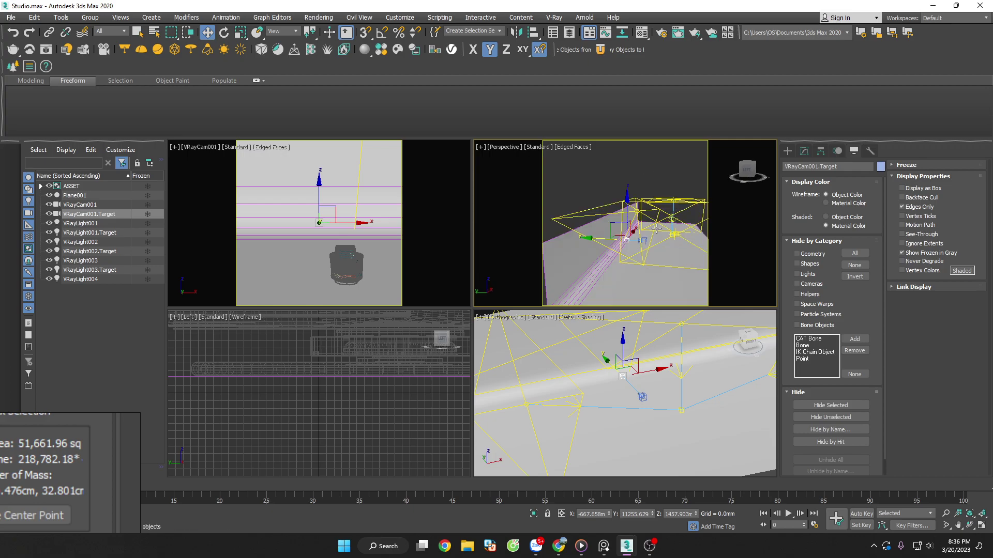
scroll(646, 242, up, 2)
scroll(641, 245, up, 2)
scroll(594, 234, up, 2)
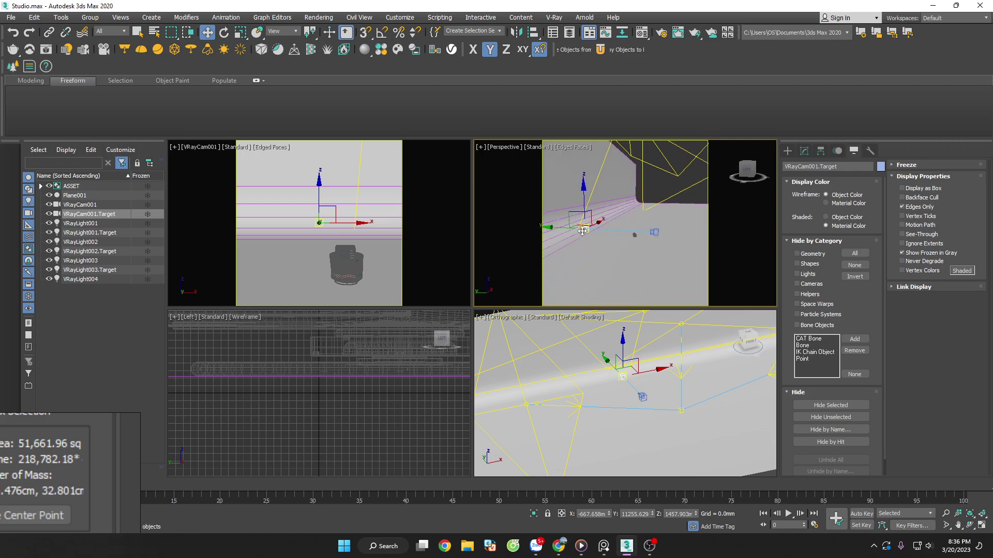
drag(560, 227, 610, 227)
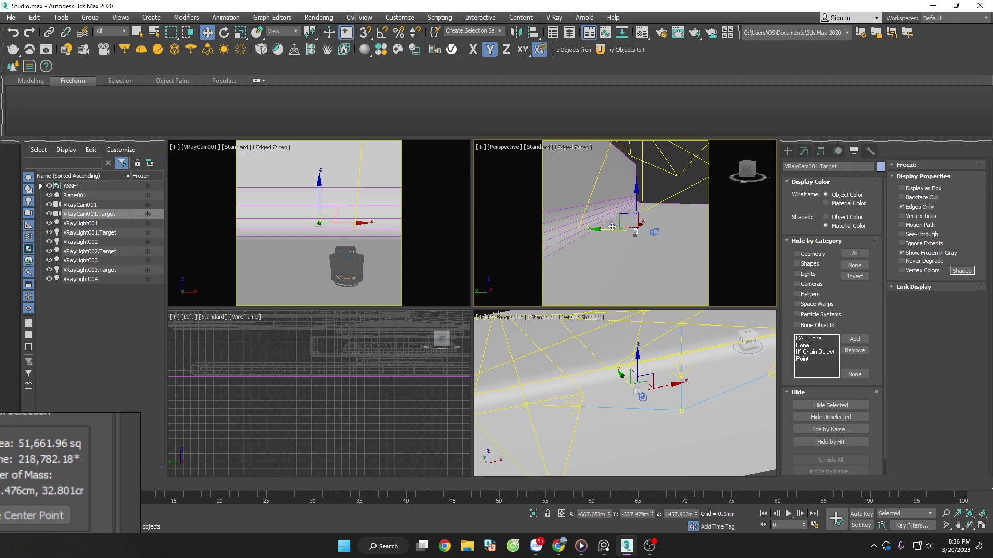
middle_drag(612, 227, 647, 226)
drag(631, 213, 631, 244)
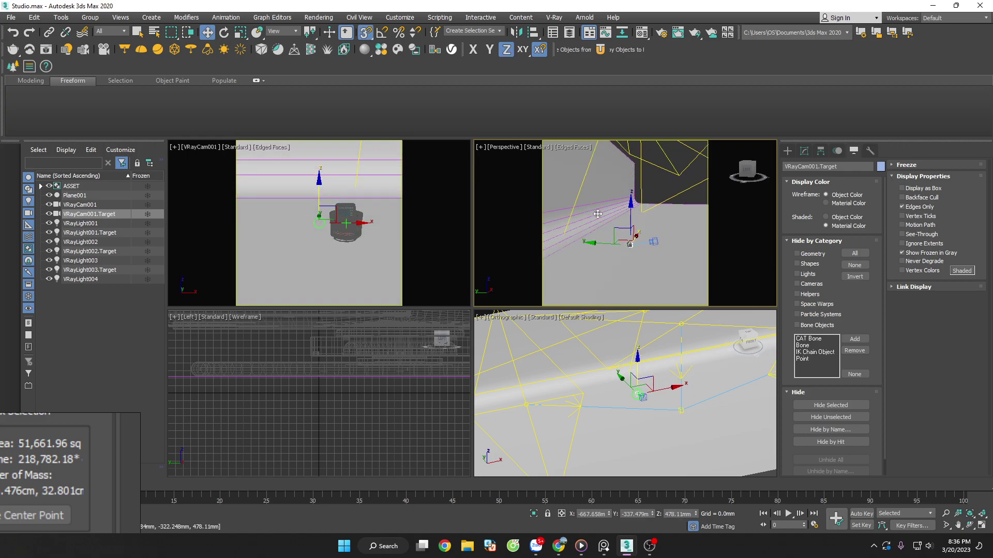
Check the snap settings and raise VRayCam001.Target so the camera looks higher.
right_click(368, 34)
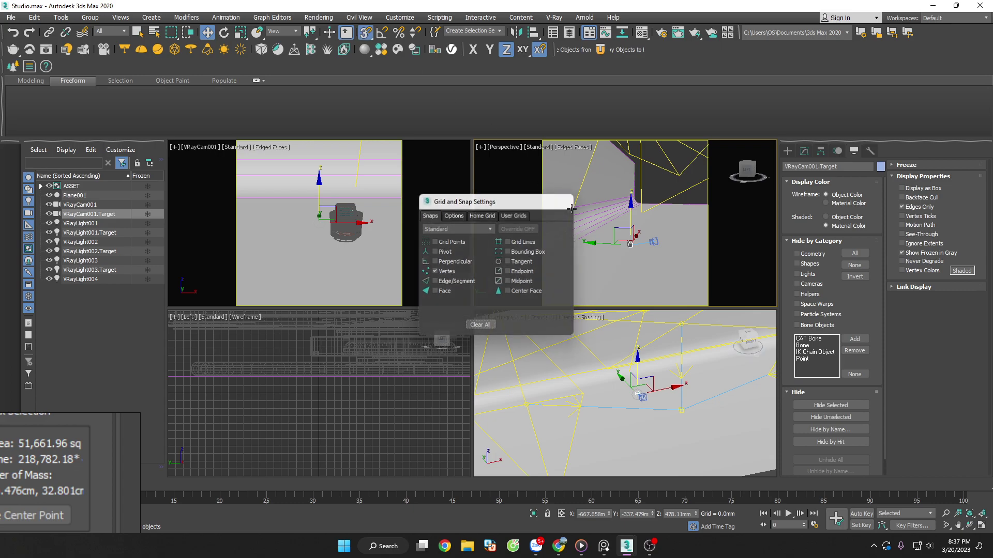
click(568, 197)
middle_drag(640, 232, 613, 253)
drag(600, 266, 621, 241)
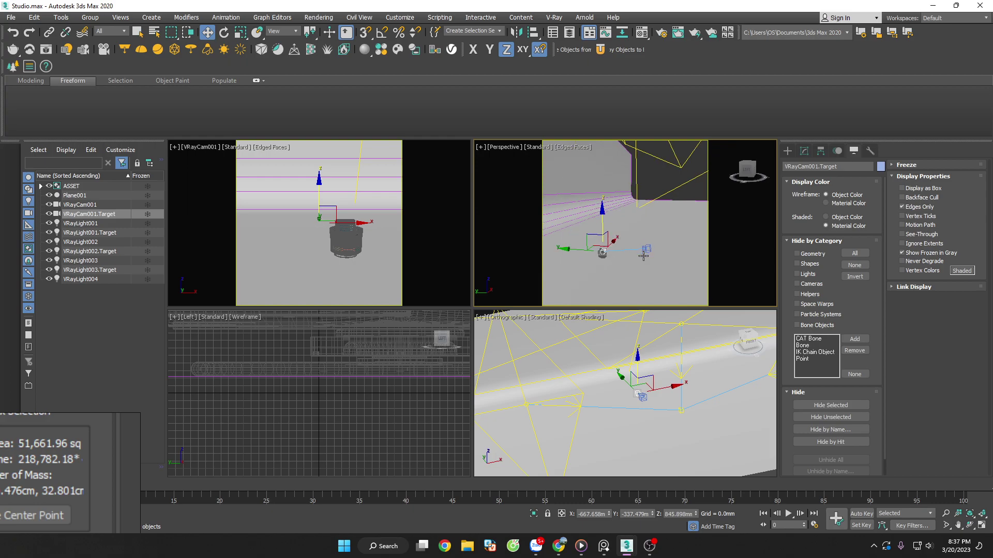
Move VRayCam001 along Y and X to about 660.567 mm height, showing the whole chair.
click(625, 250)
mouse_move(625, 241)
mouse_down()
mouse_move(608, 228)
mouse_move(604, 254)
mouse_up()
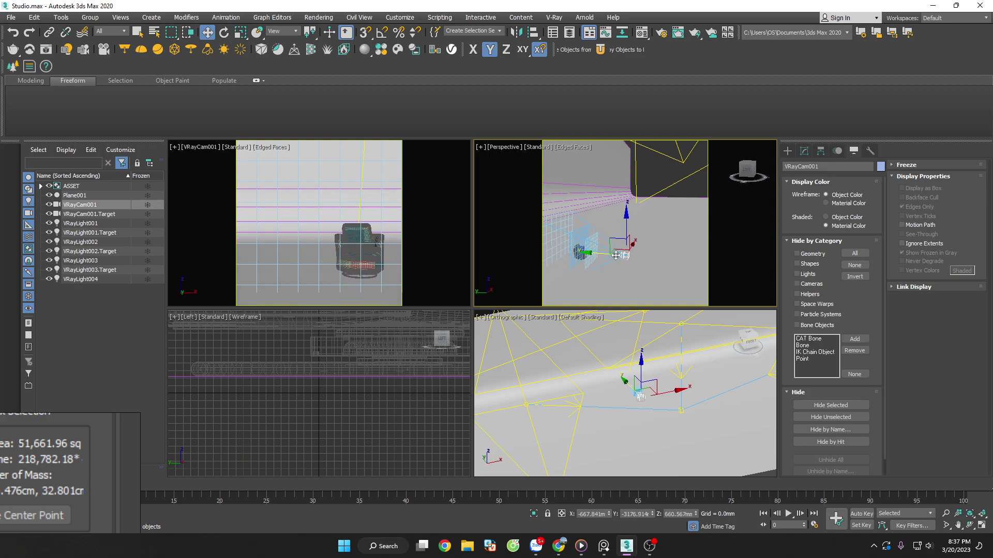
mouse_move(615, 256)
alt+middle_down()
mouse_move(564, 274)
mouse_move(589, 266)
alt+middle_up()
mouse_move(607, 264)
mouse_down()
mouse_move(617, 264)
mouse_move(610, 243)
mouse_up()
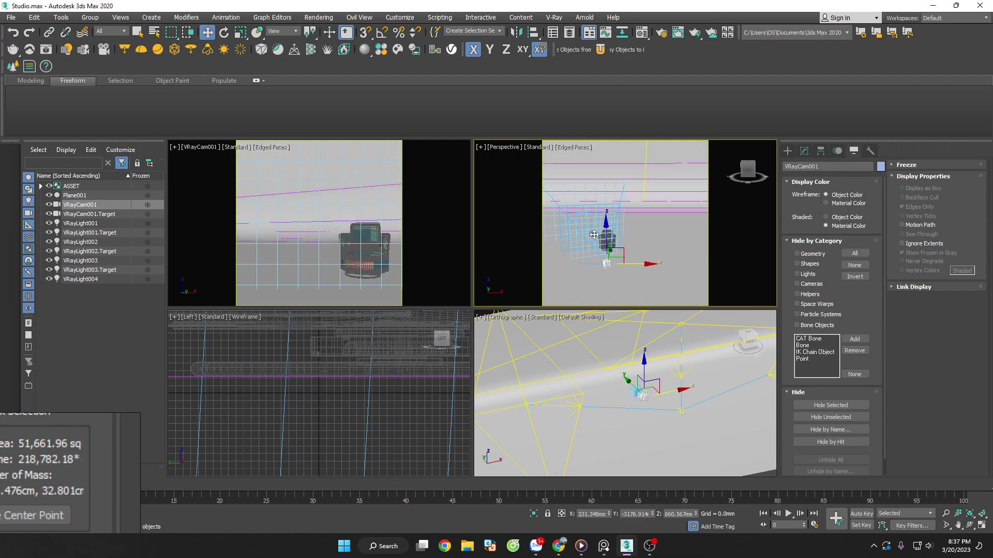
click(593, 235)
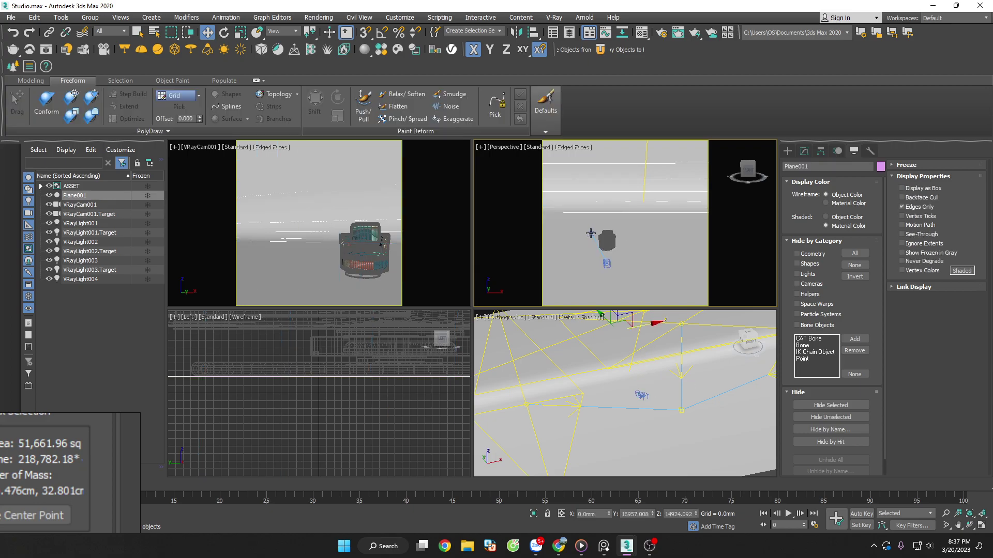
Re-aim the camera target and dolly the VRayCam001 view in close to the chair.
click(591, 234)
drag(621, 236, 631, 238)
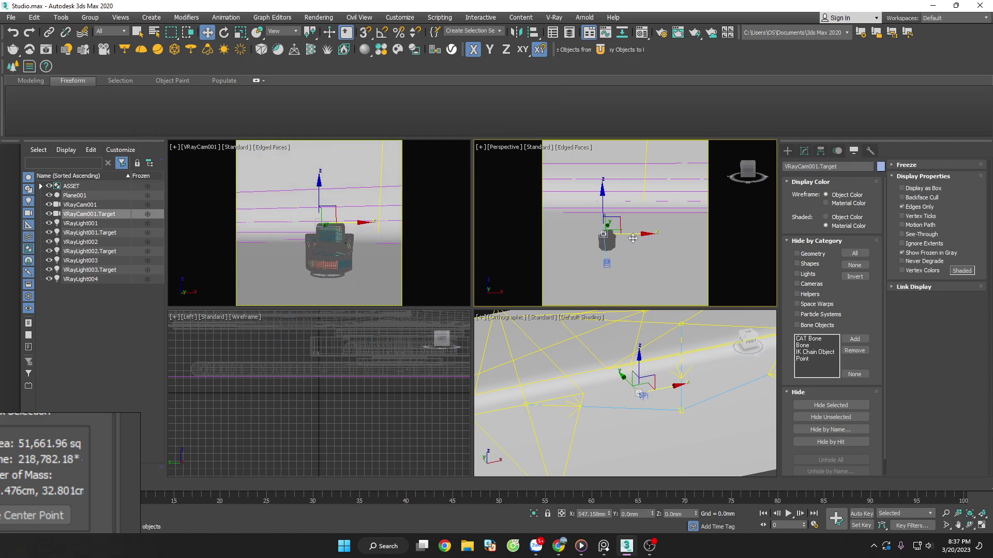
click(420, 254)
scroll(381, 241, up, 2)
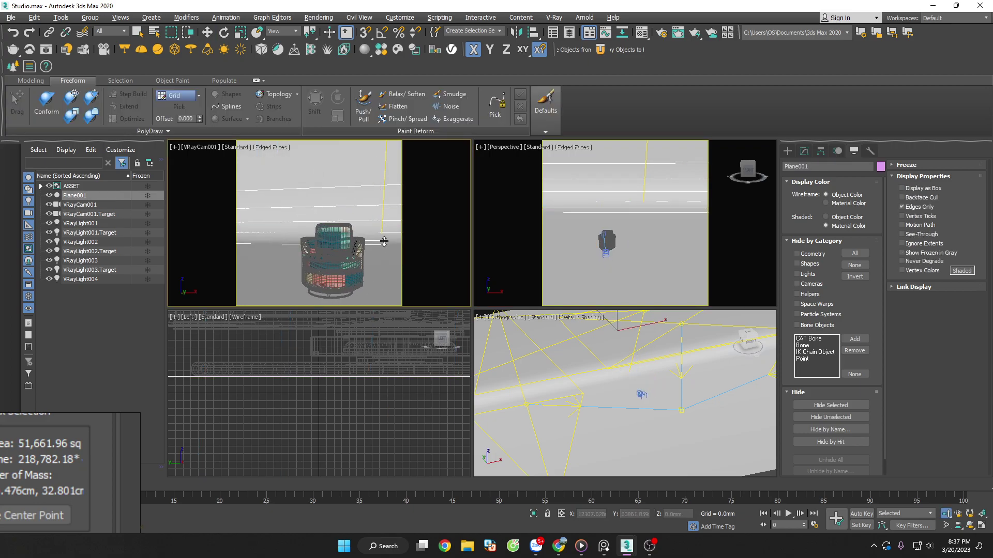
scroll(379, 227, up, 2)
scroll(377, 243, up, 2)
scroll(377, 243, up, 2)
middle_drag(380, 241, 375, 185)
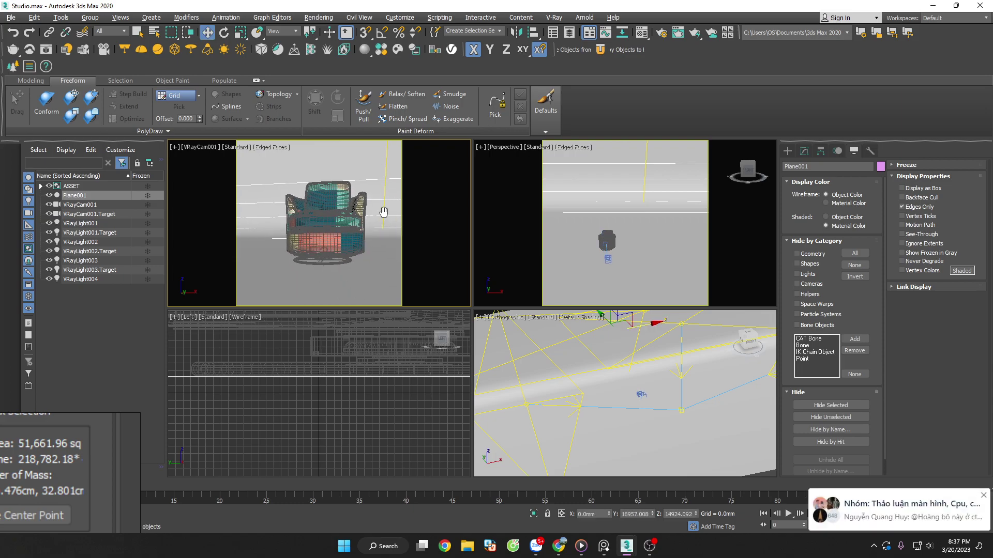
Raise VRayCam001 along Z and tilt it to look down on the chair.
key(w)
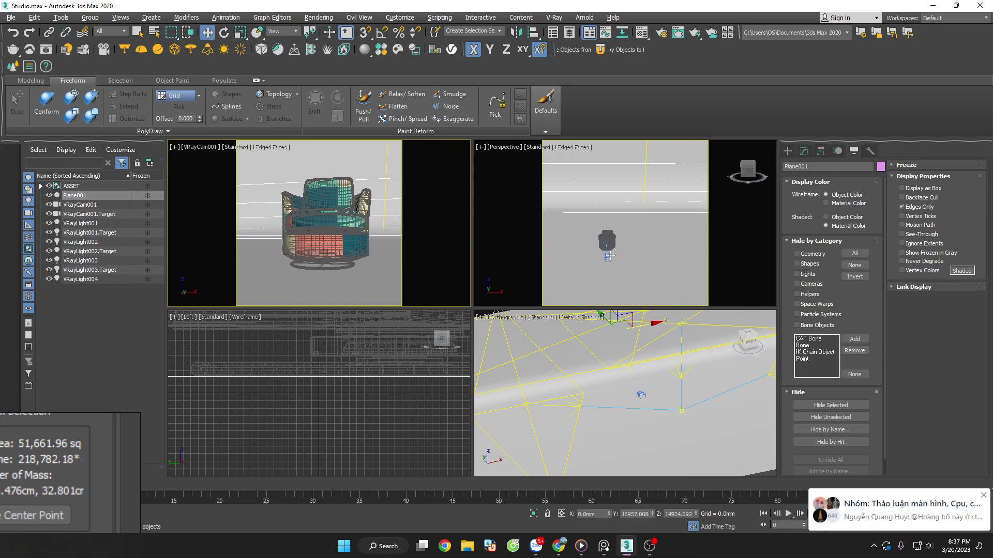
click(609, 256)
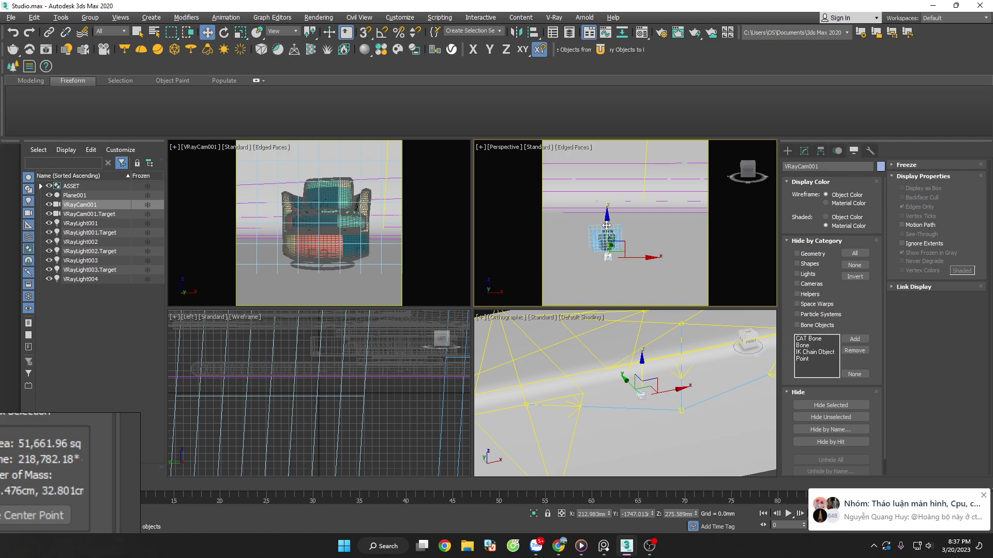
drag(606, 225, 605, 212)
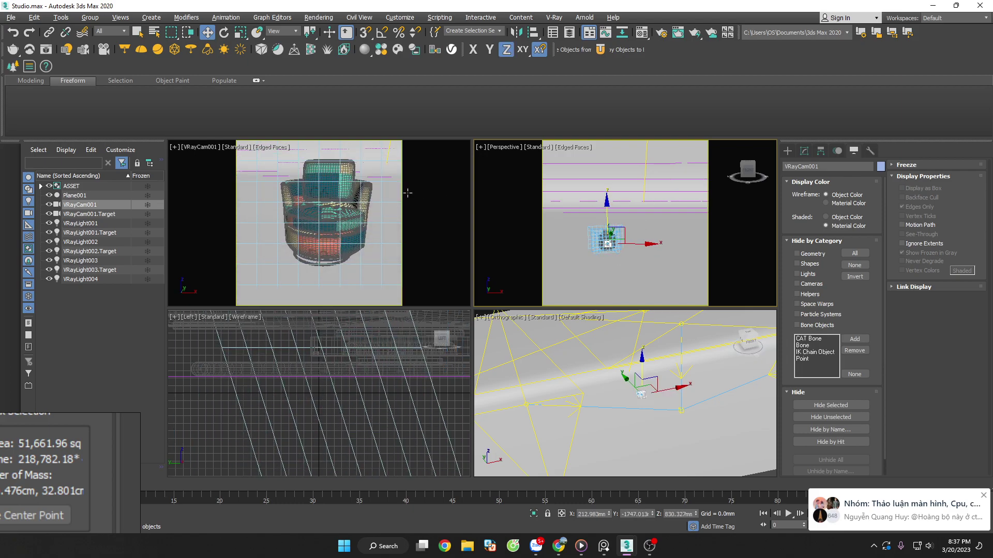
alt+middle_drag(408, 192, 406, 203)
drag(607, 218, 582, 221)
click(453, 227)
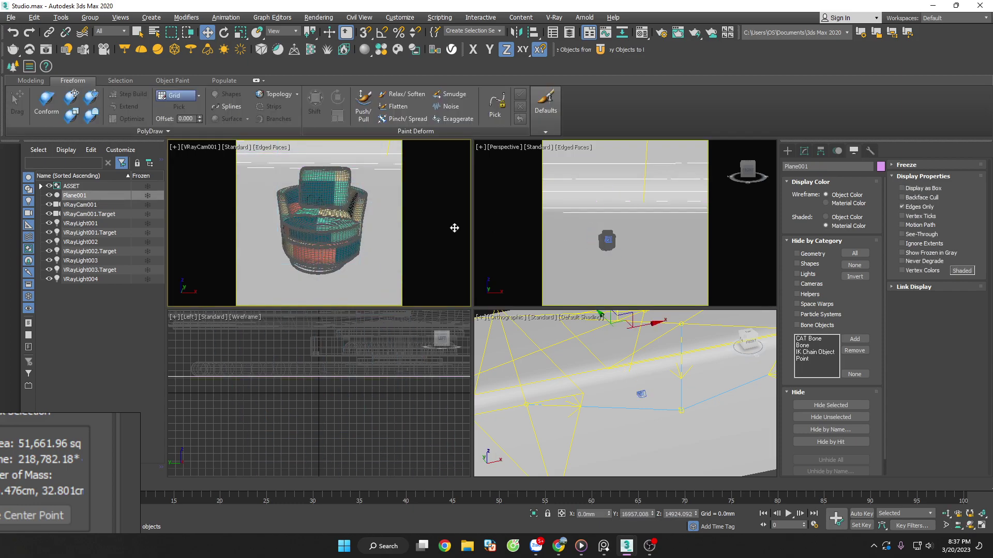
scroll(361, 200, up, 2)
scroll(372, 207, up, 2)
scroll(385, 216, up, 2)
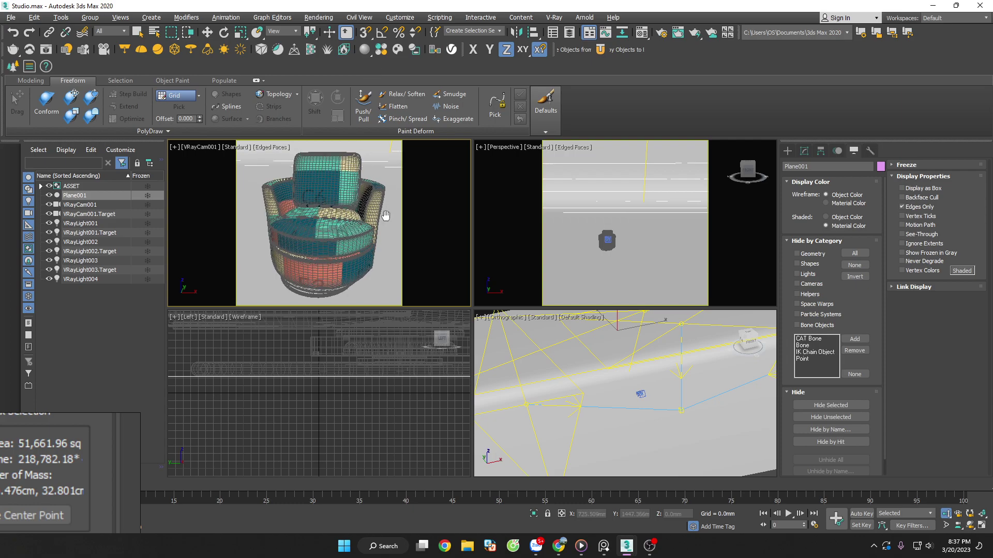
scroll(385, 215, up, 1)
scroll(385, 215, up, 1)
Render the Quad 4 - VRayCam001 view at 2000 × 2000 into the V-Ray Frame Buffer.
key(w)
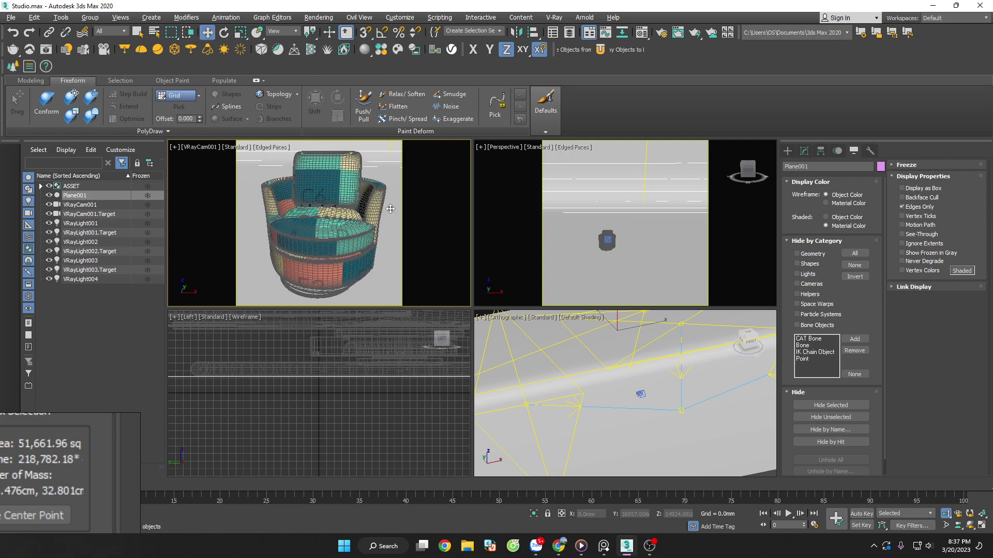
key(F10)
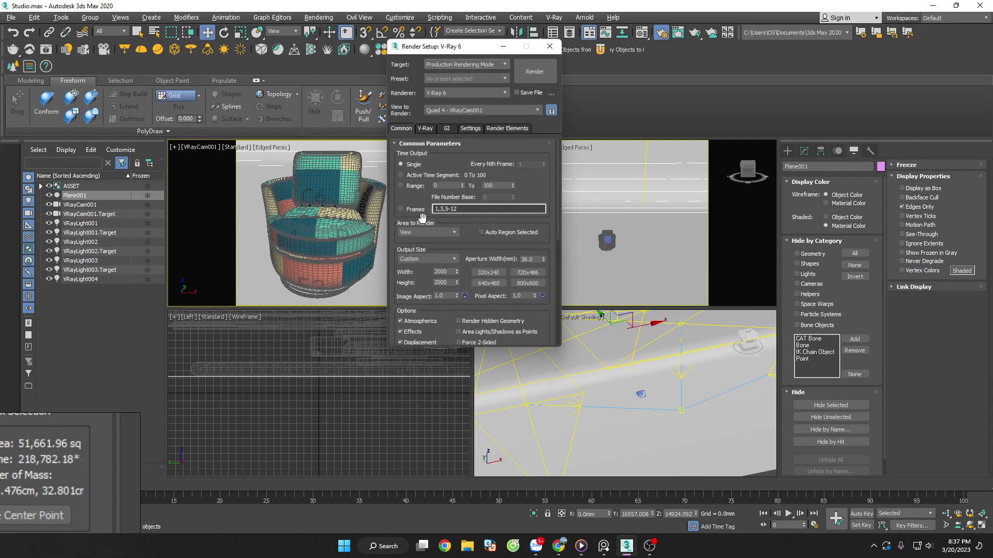
click(485, 90)
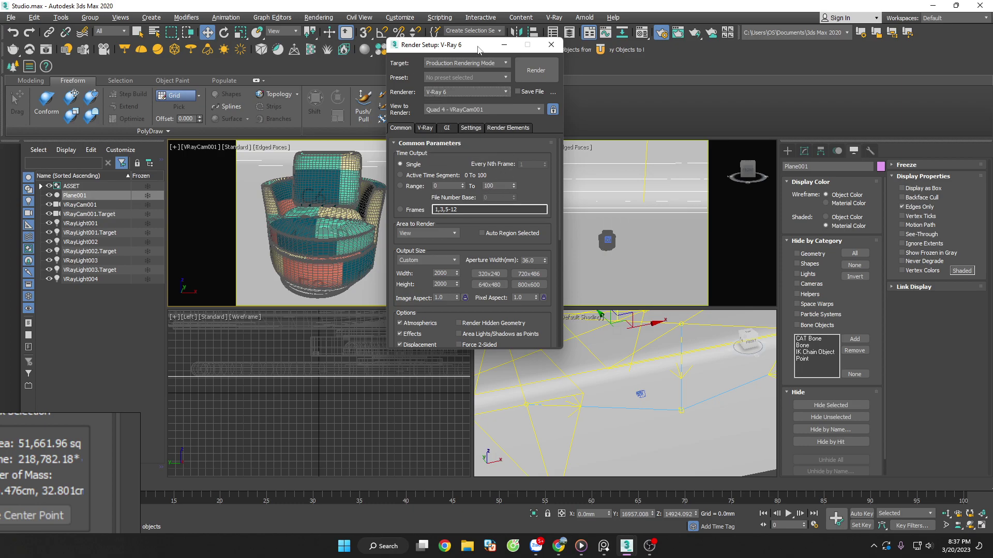
click(501, 110)
click(536, 71)
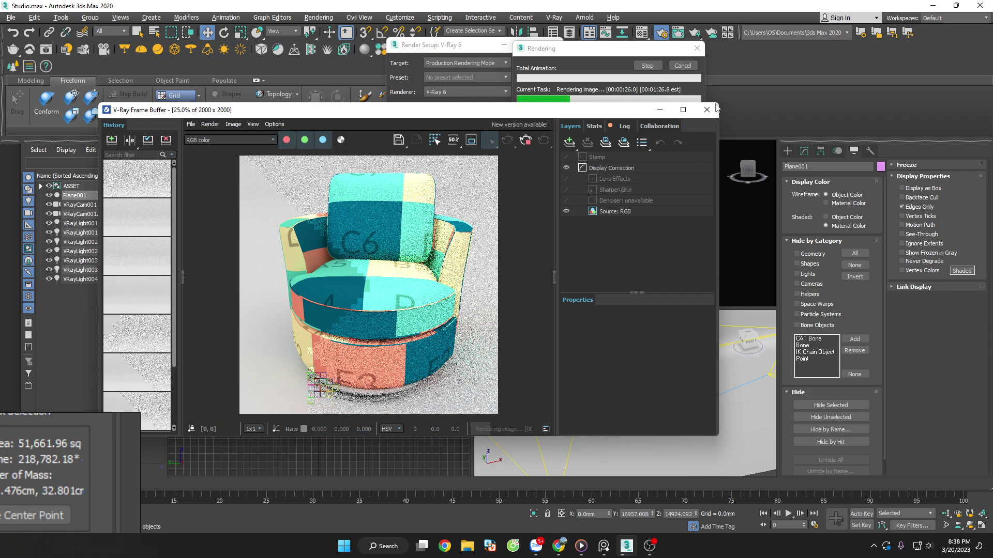
click(654, 548)
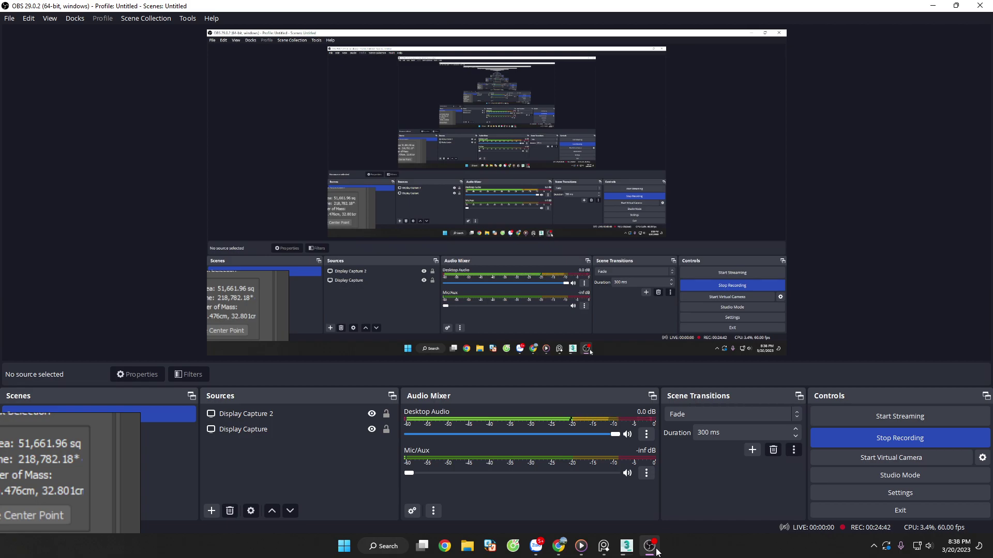
click(656, 551)
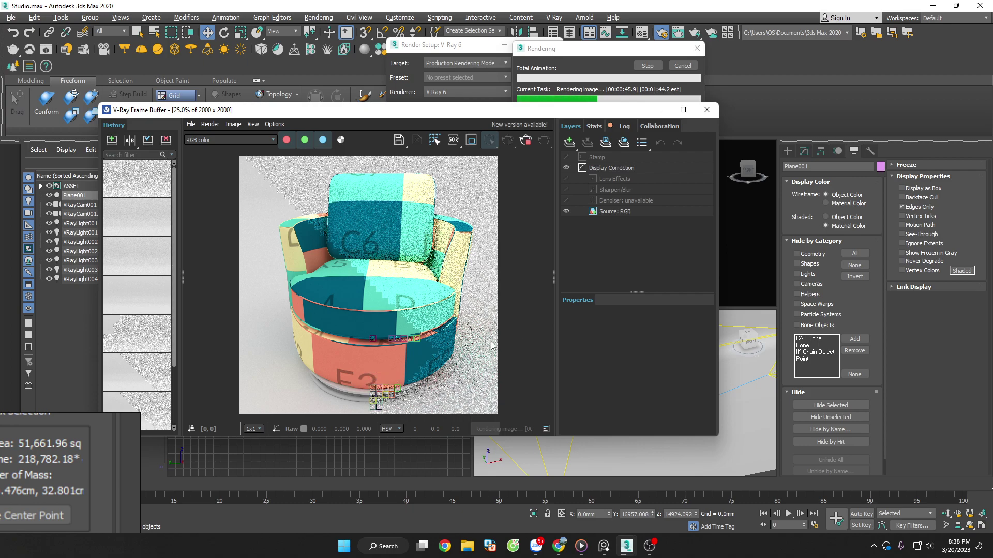
scroll(356, 412, up, 1)
scroll(356, 408, up, 1)
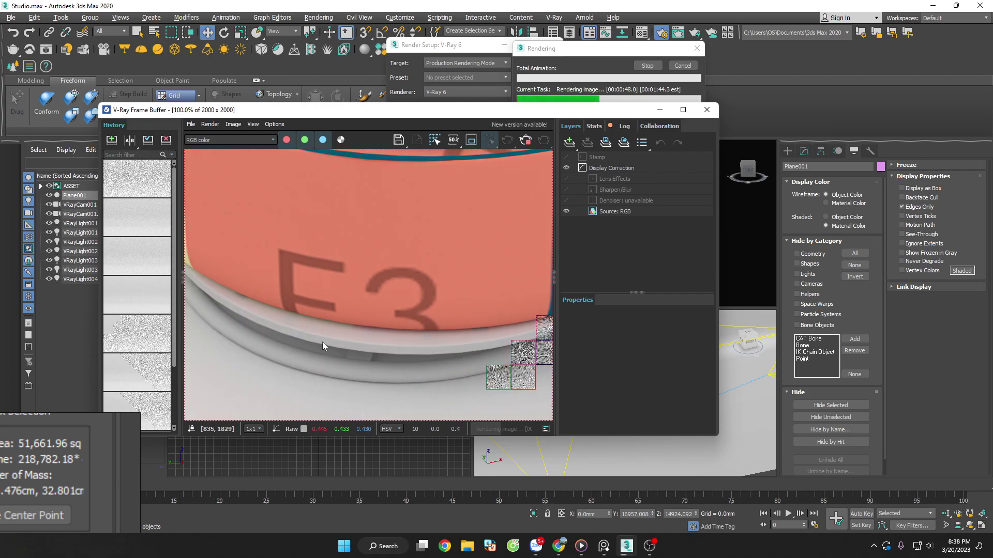
scroll(324, 342, down, 1)
scroll(405, 358, up, 1)
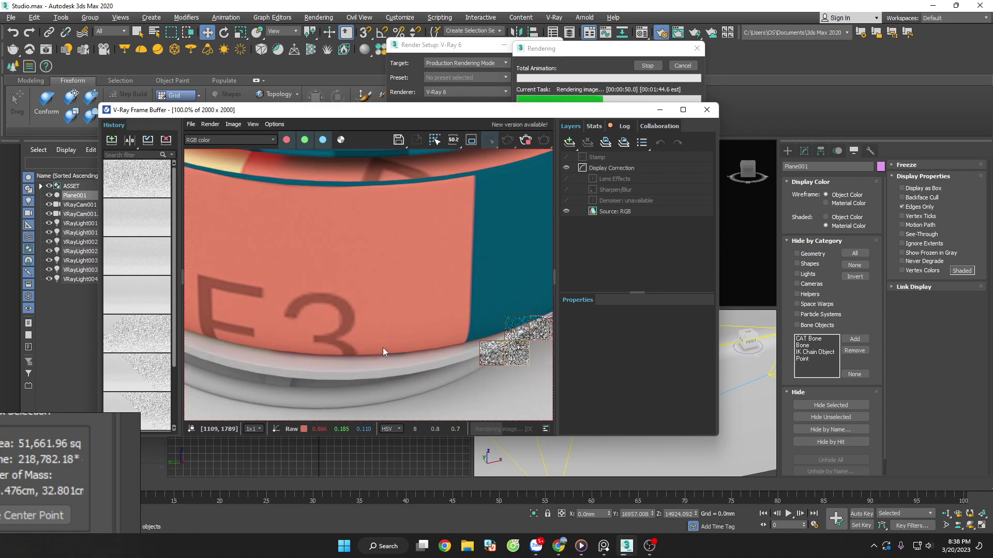
scroll(384, 352, down, 2)
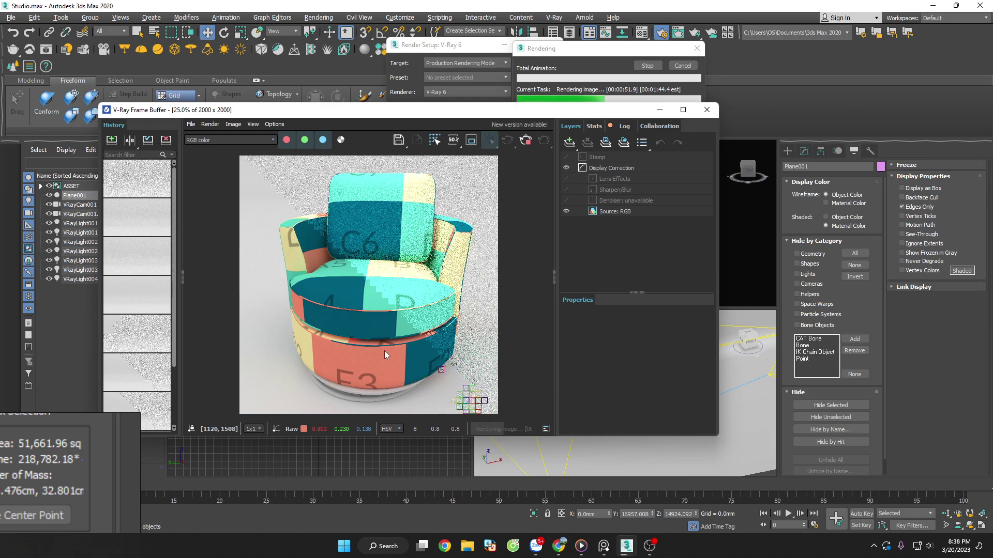
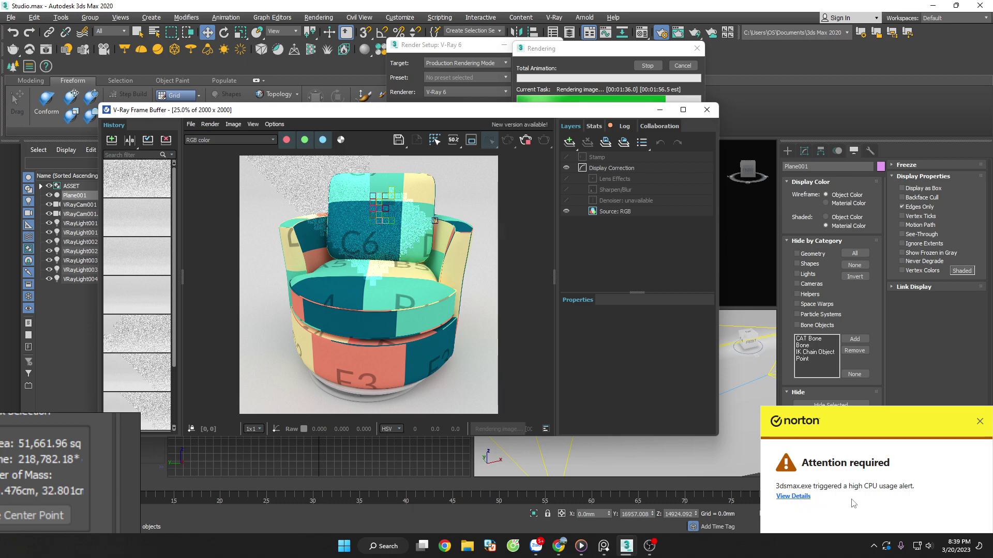
Dismiss the Norton high-CPU alert and zoom in on the finished patchwork chair render in the Frame Buffer.
click(805, 493)
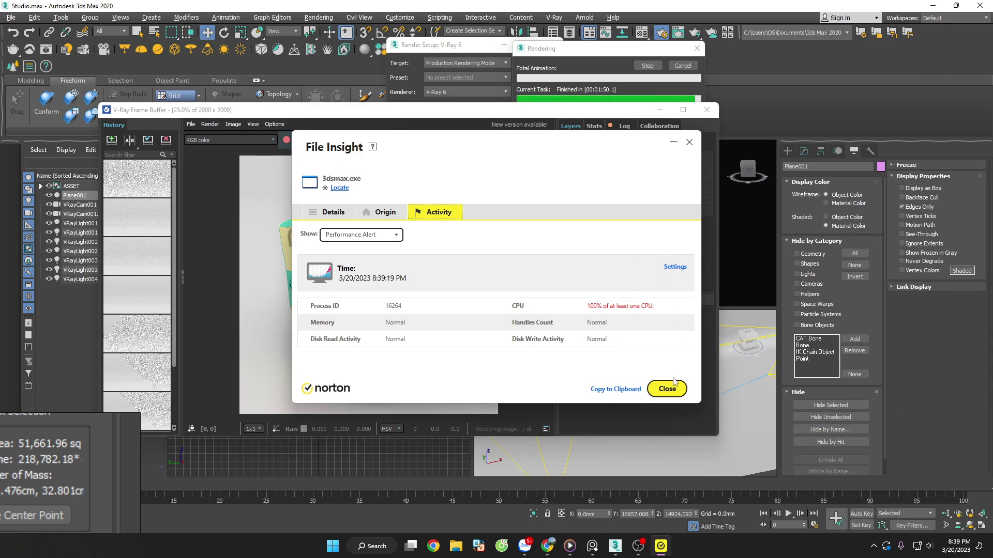
click(668, 388)
scroll(466, 258, up, 3)
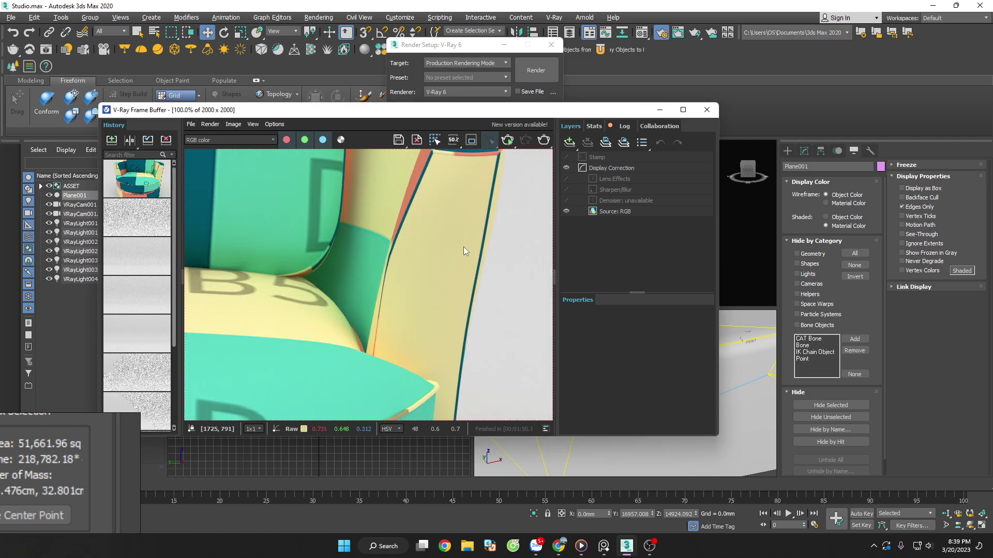
scroll(463, 243, down, 1)
scroll(463, 240, down, 2)
scroll(434, 227, down, 2)
scroll(421, 227, up, 3)
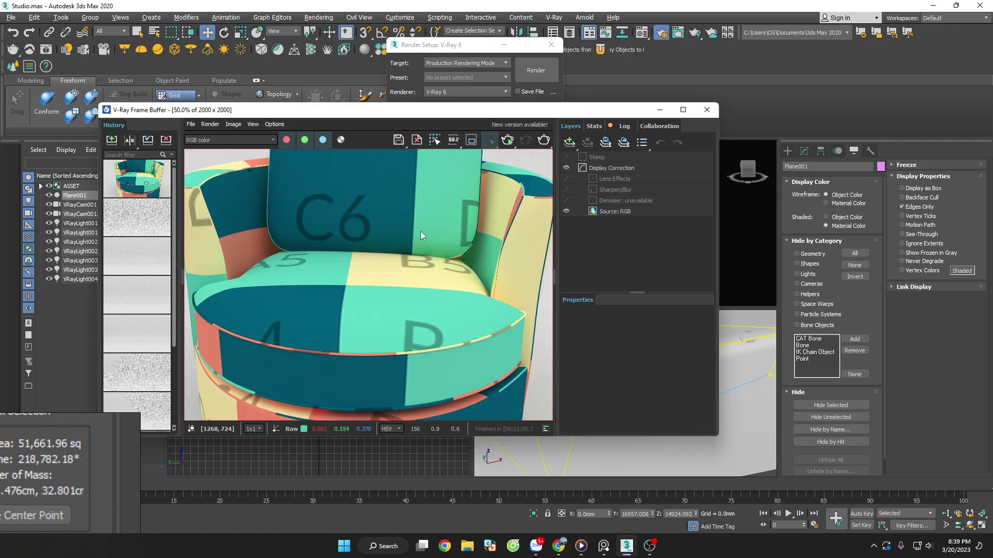
scroll(420, 231, down, 1)
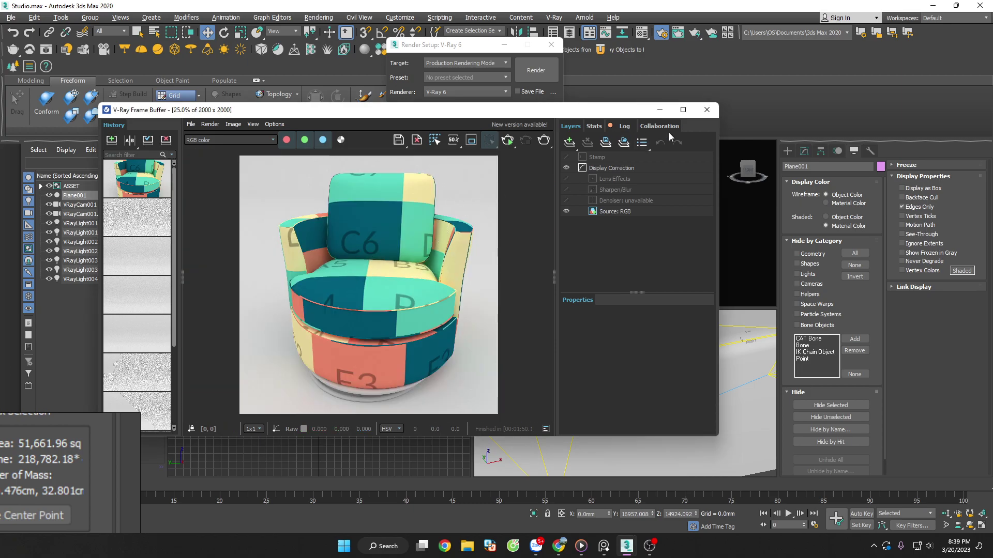
scroll(418, 192, up, 1)
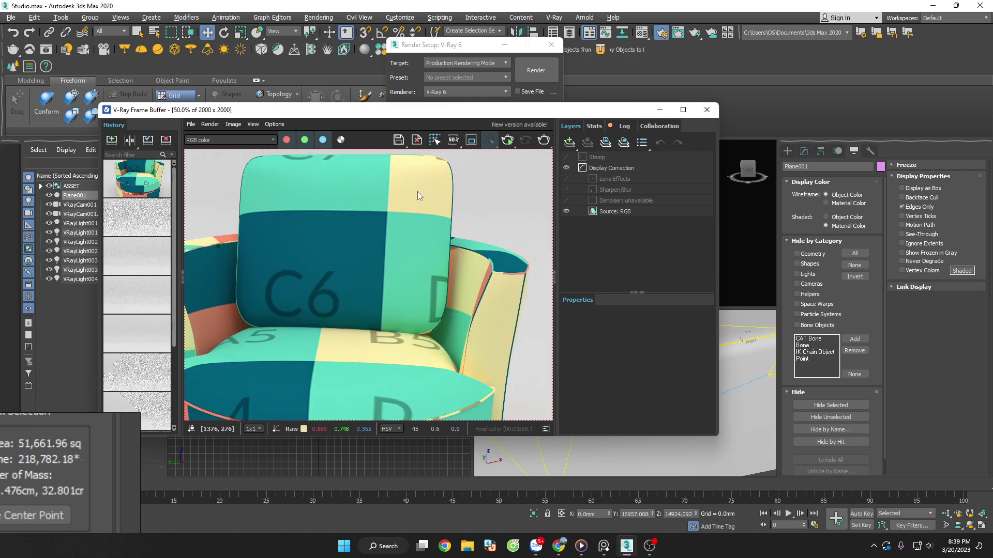
scroll(489, 217, up, 1)
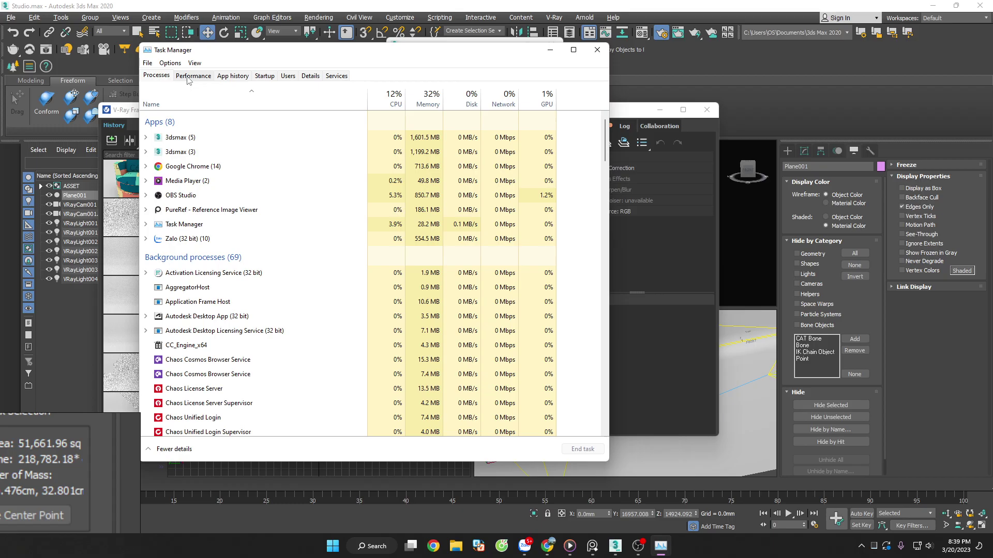
Check CPU usage on Task Manager's Performance tab, then close Task Manager.
click(194, 75)
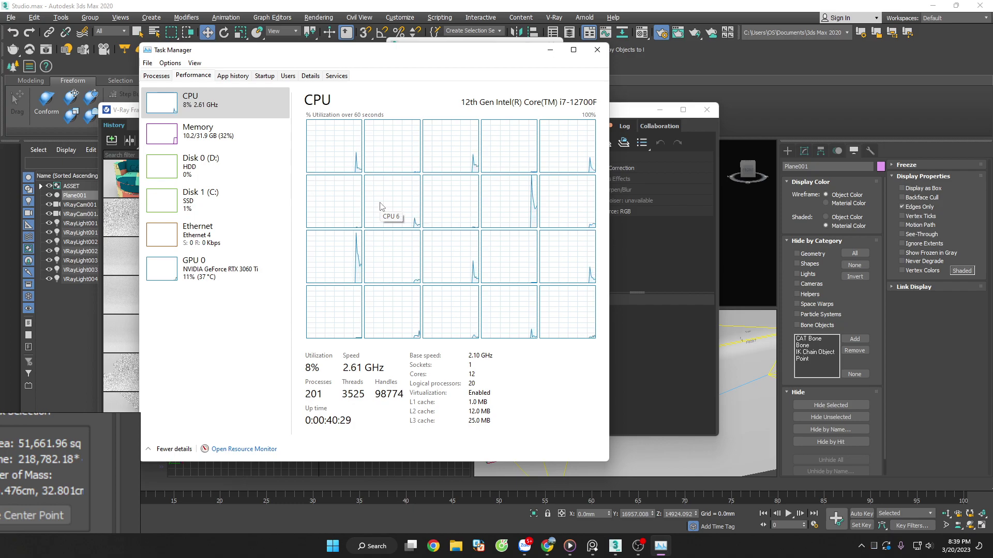
click(597, 49)
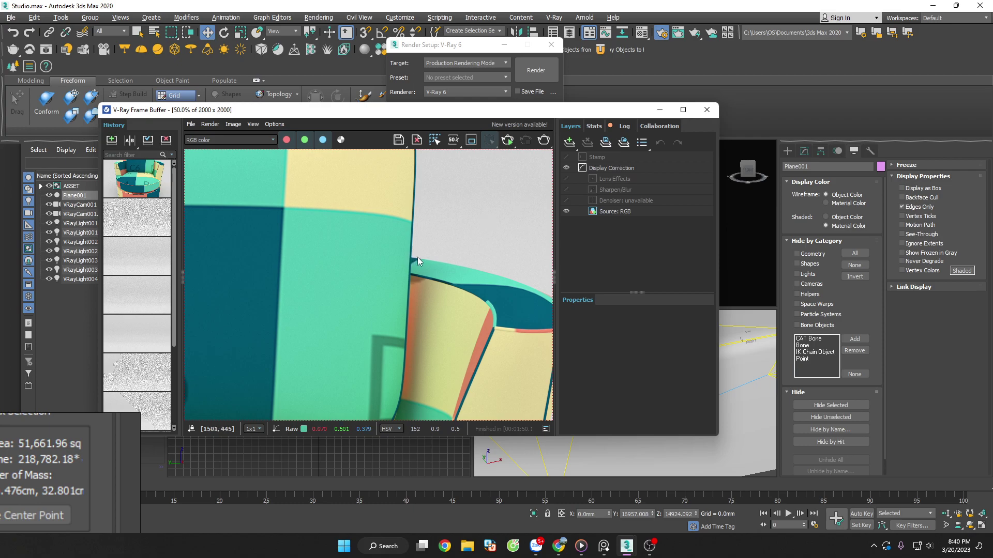
scroll(417, 256, down, 5)
Close the render windows and select VRayLight004 and Plane001 in the perspective viewport.
click(706, 109)
click(707, 233)
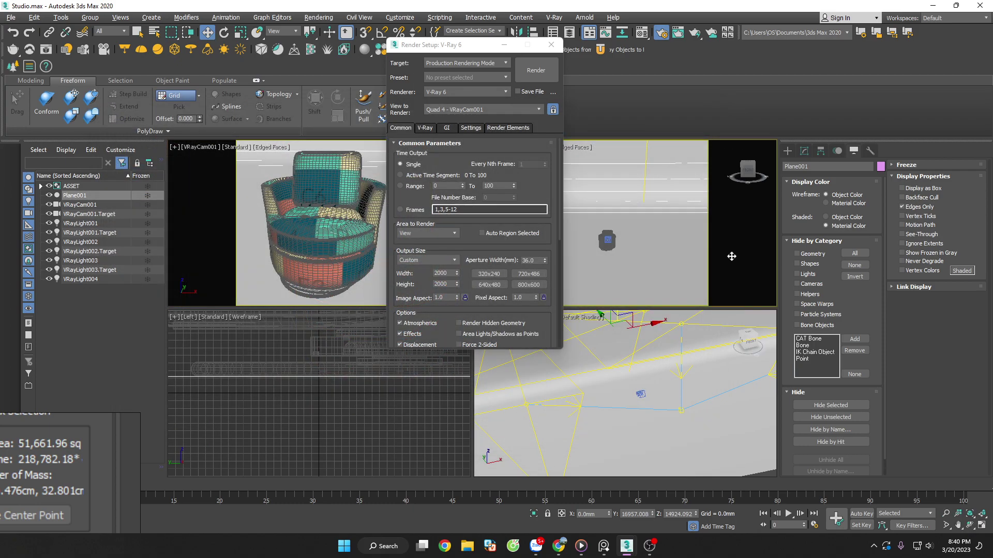
click(551, 45)
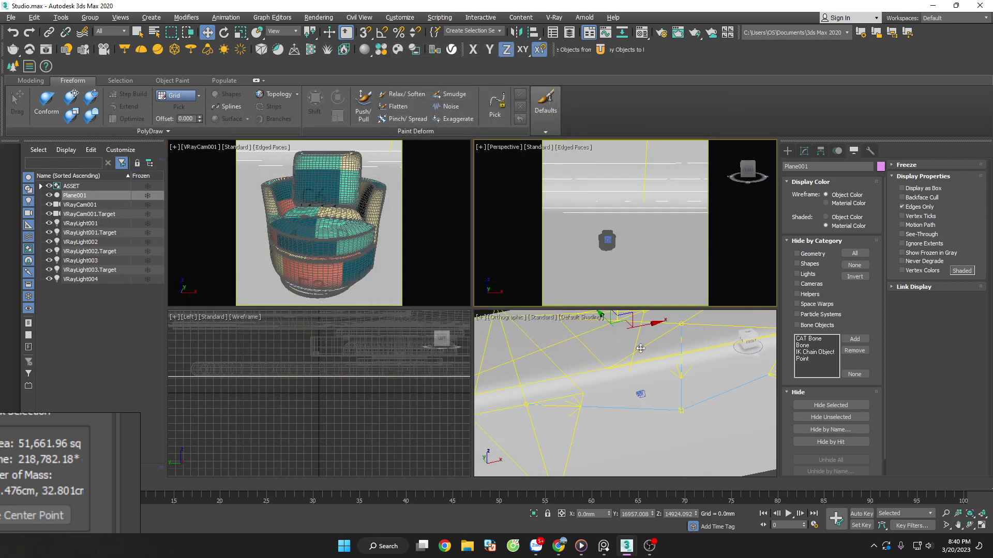
alt+middle_drag(675, 331, 629, 356)
click(650, 350)
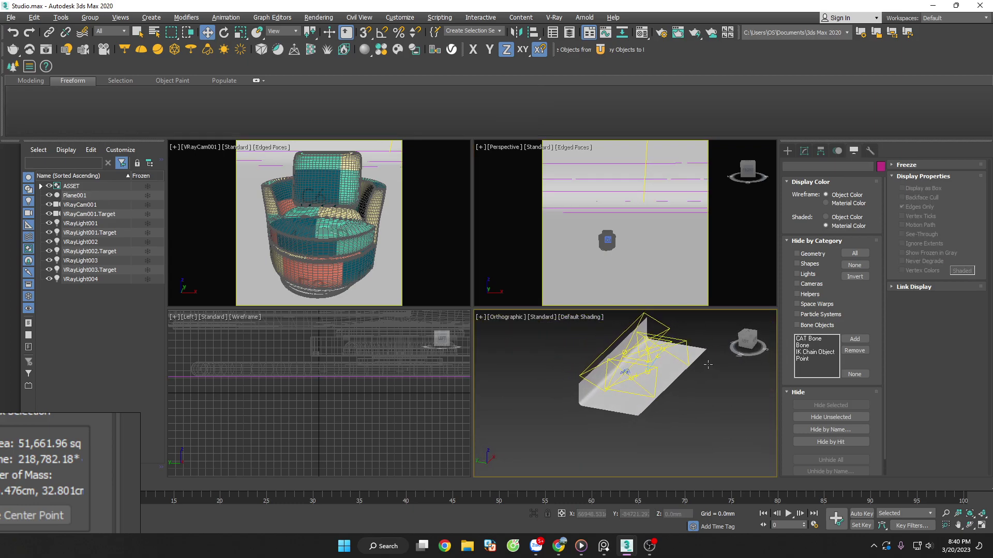
click(619, 347)
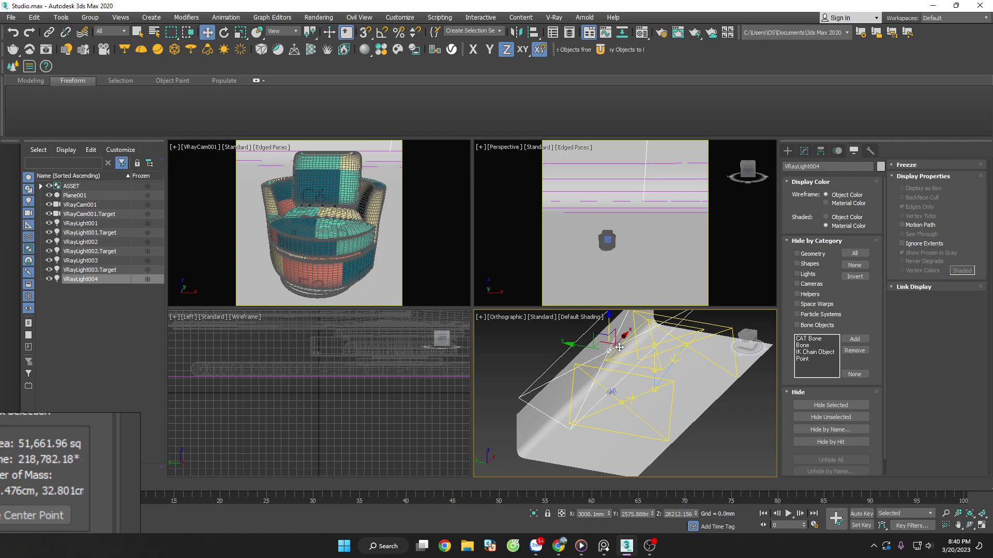
click(641, 396)
Make the VRayCam001 view active and start an interactive V-Ray render of the chair.
right_click(415, 203)
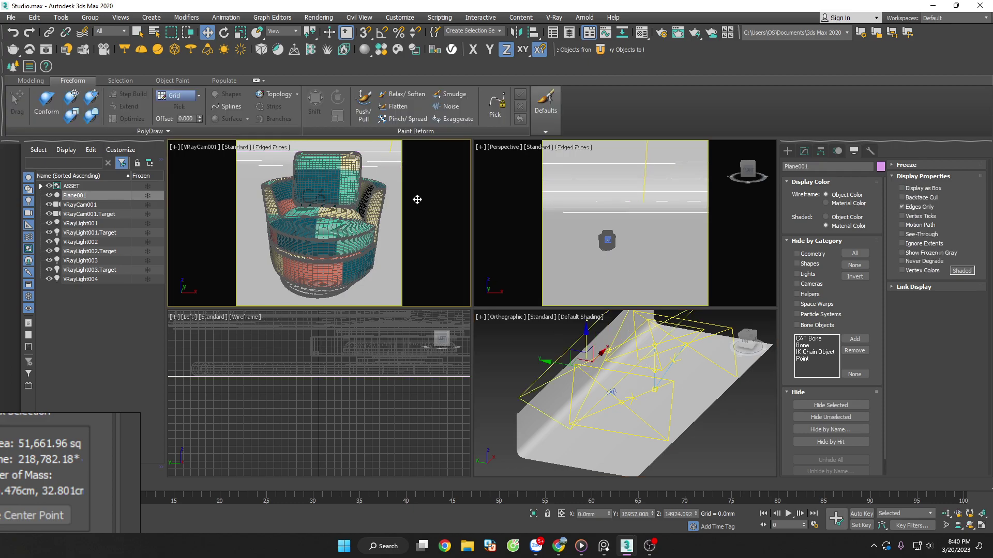
key(F10)
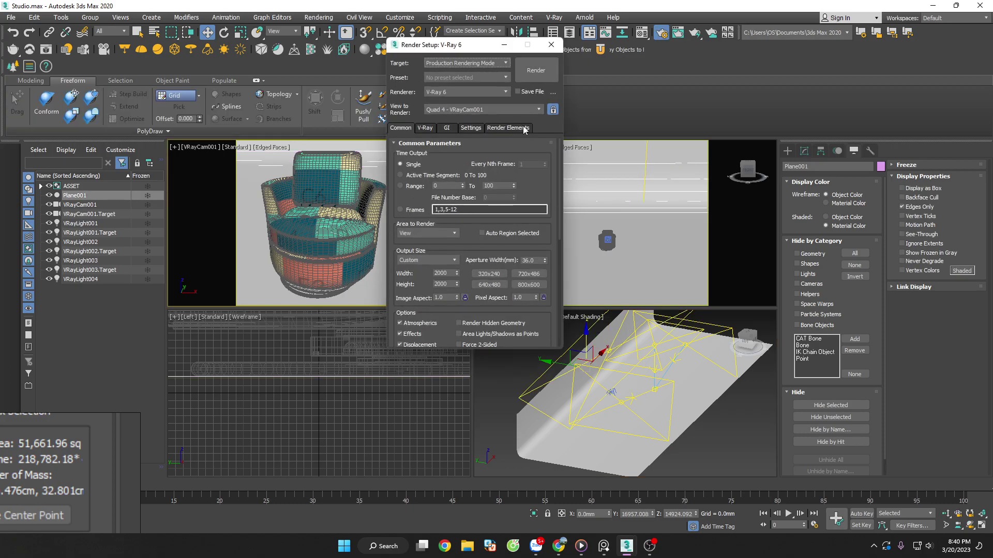
click(433, 132)
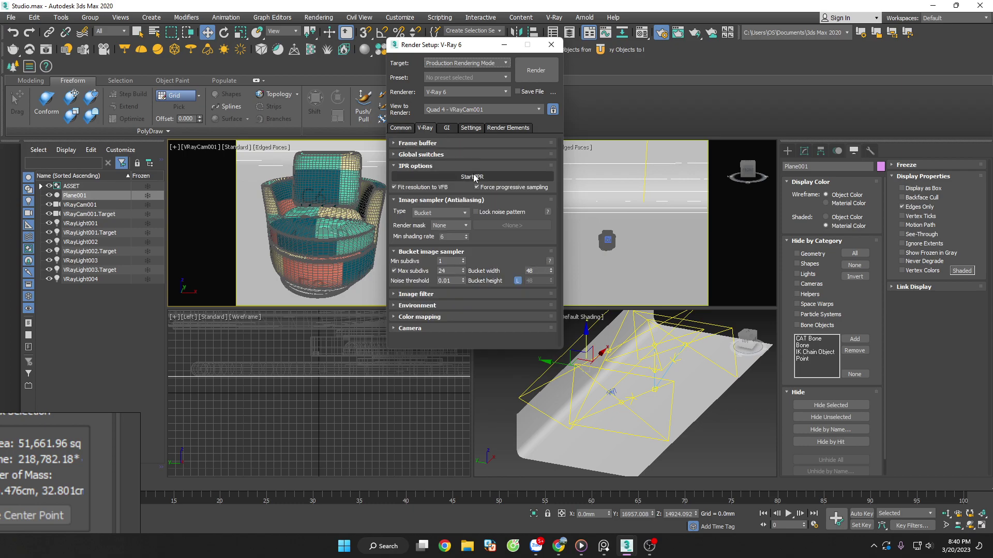
key(shift+q)
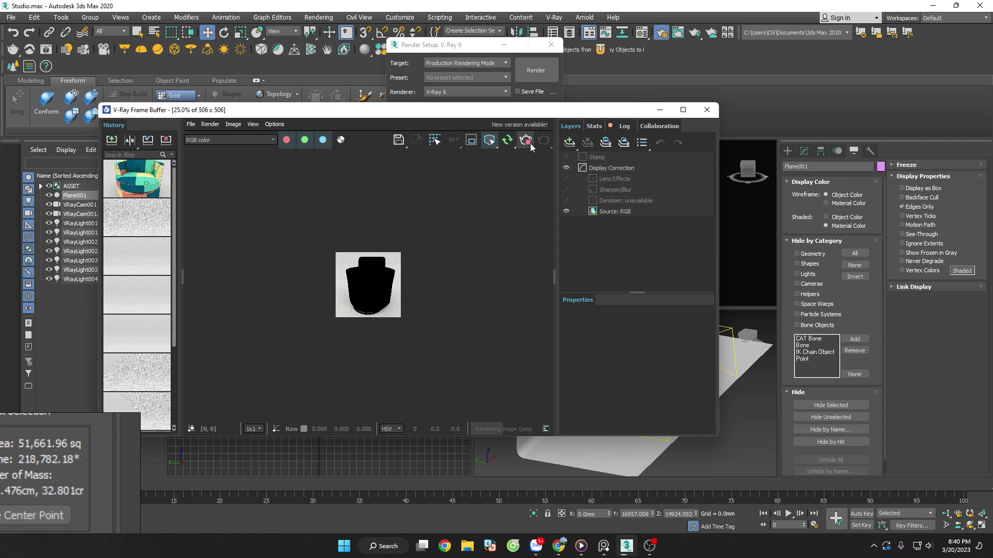
click(506, 145)
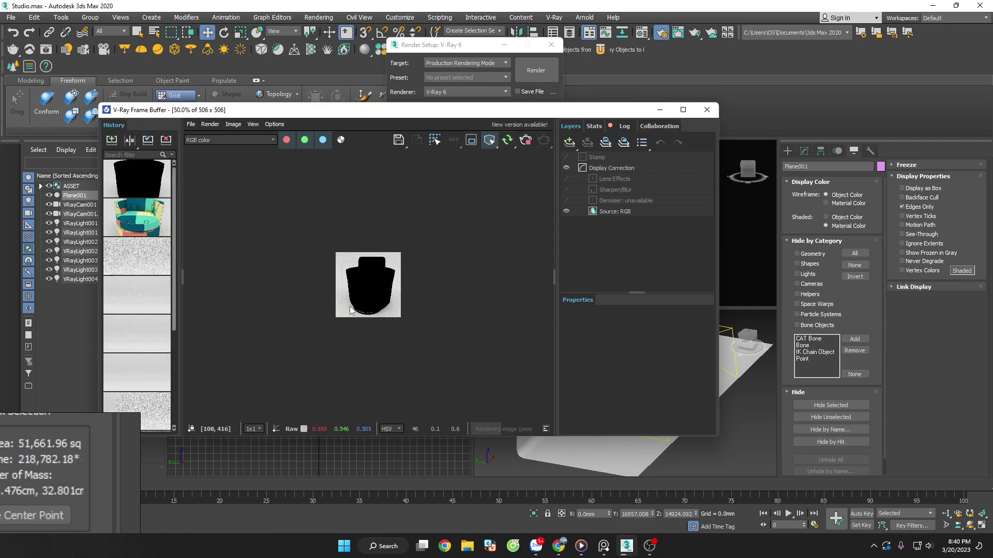
scroll(383, 298, up, 2)
scroll(383, 298, down, 2)
scroll(393, 300, up, 1)
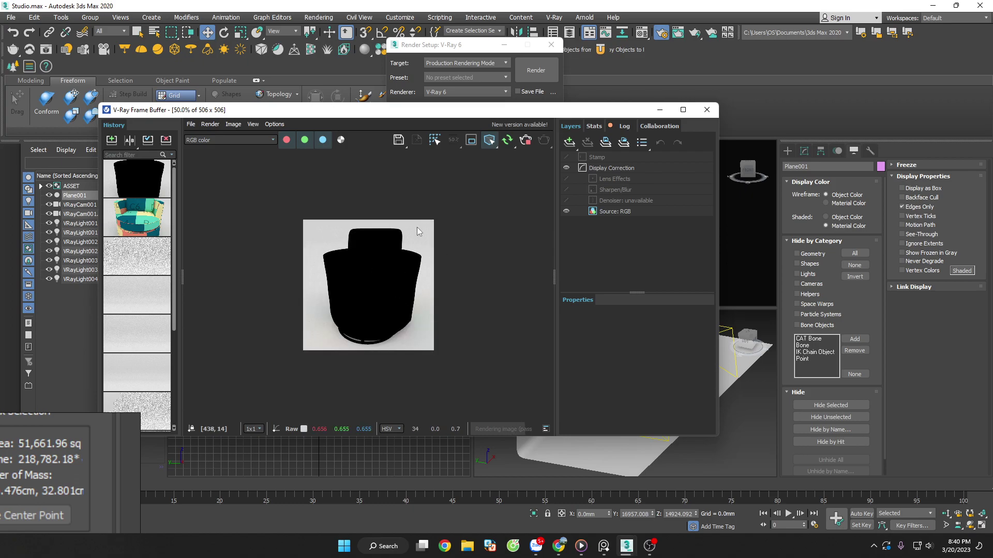
Close the render window and retry a production, then an interactive render from Render Setup.
click(706, 110)
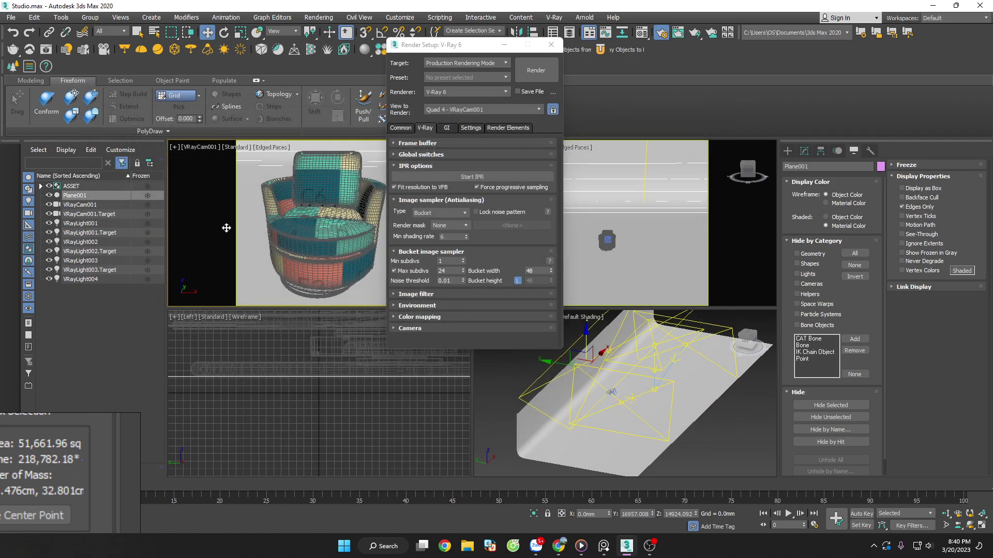
click(408, 129)
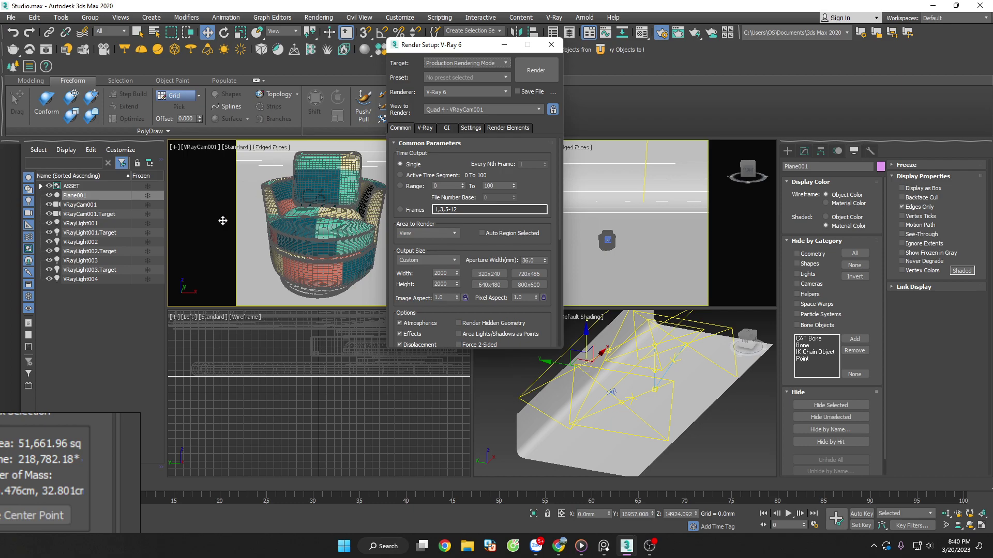
click(546, 79)
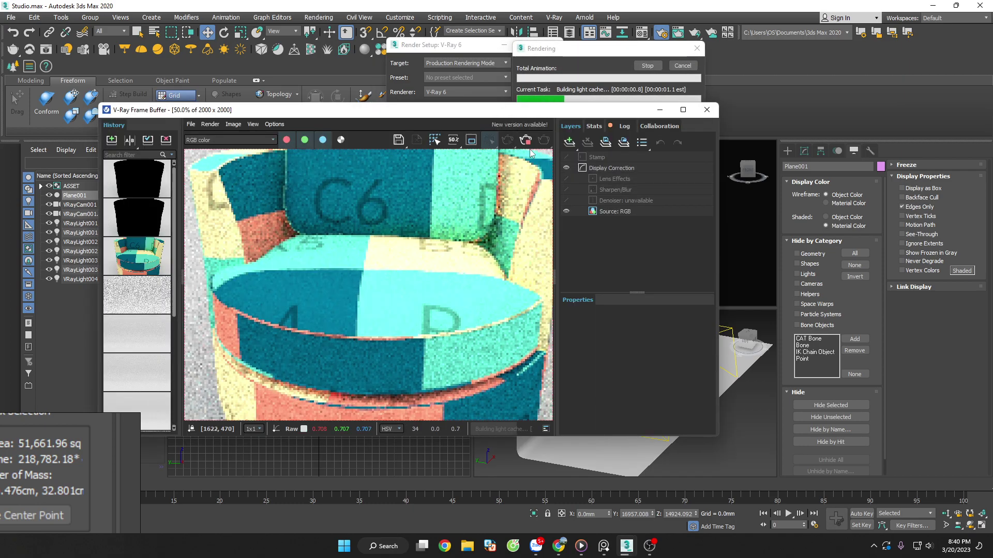
click(507, 141)
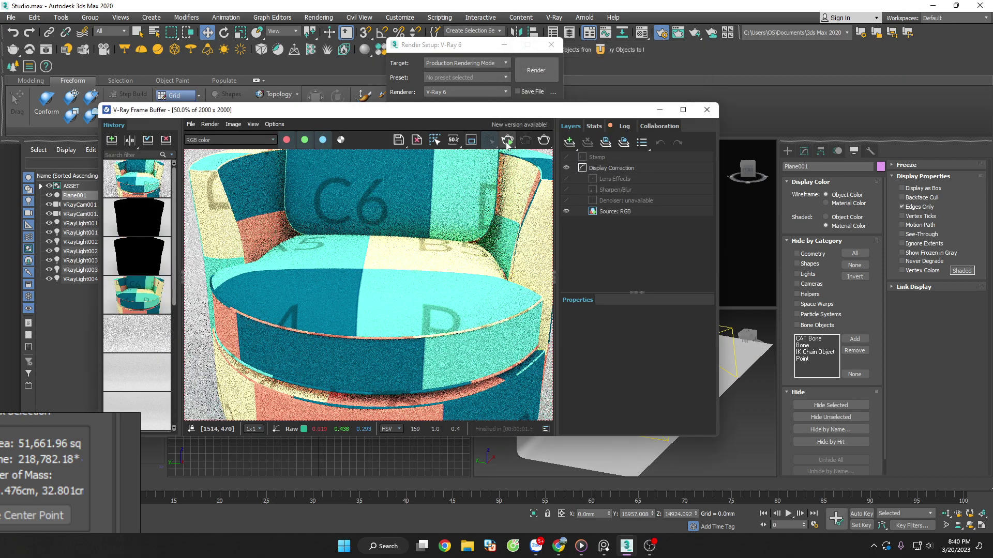
scroll(398, 284, up, 1)
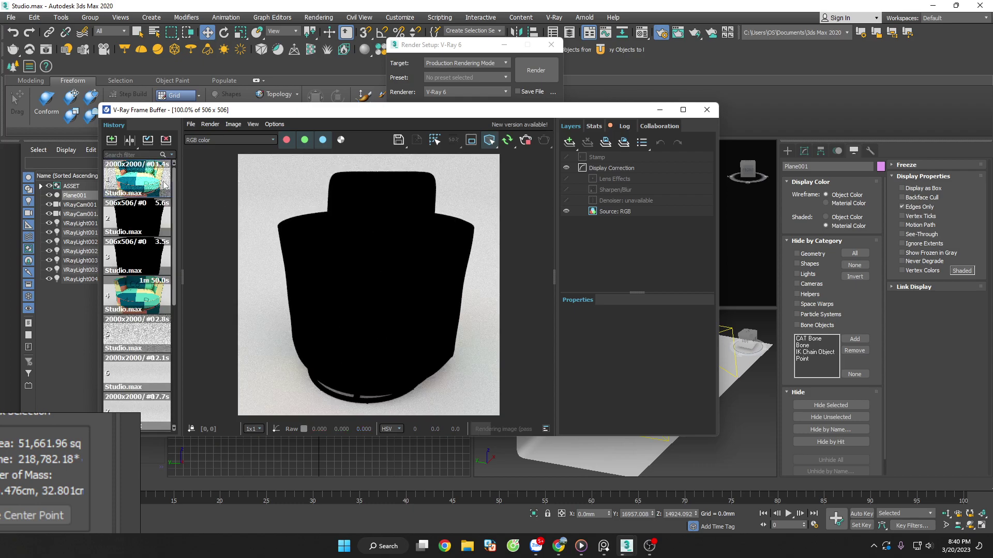
scroll(424, 241, down, 1)
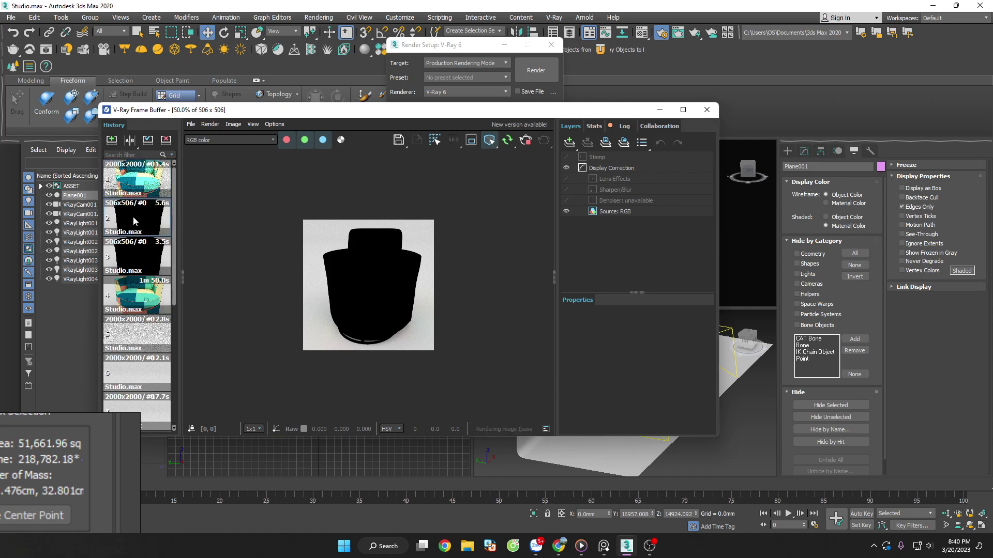
Start a fresh chair render, move the Frame Buffer aside and select VRayLight004.
click(494, 149)
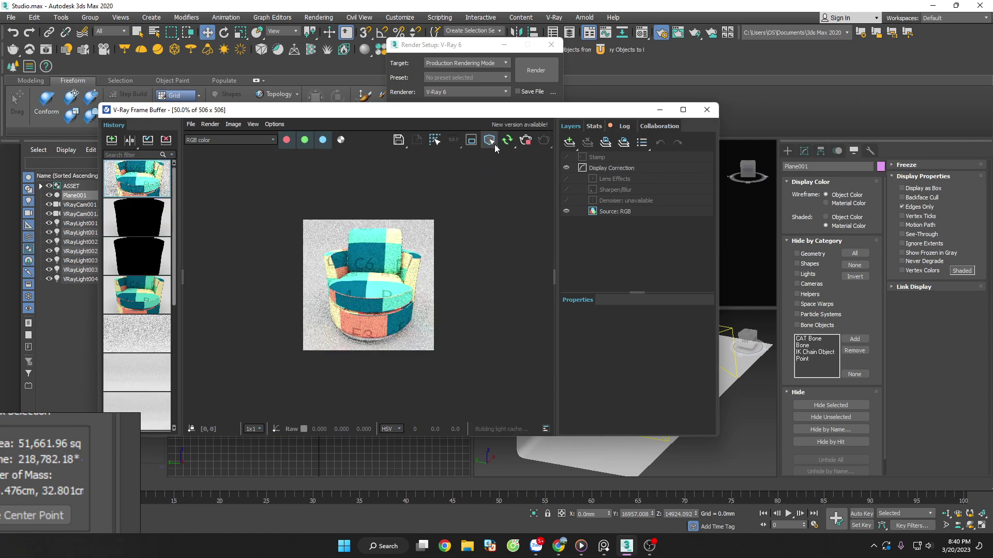
scroll(398, 317, up, 1)
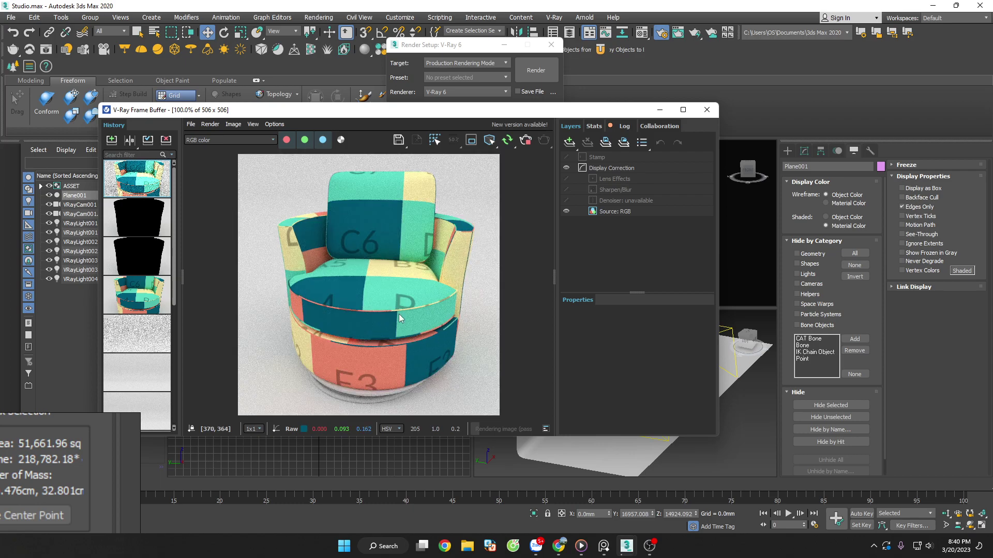
drag(445, 110, 247, 76)
click(631, 340)
click(663, 344)
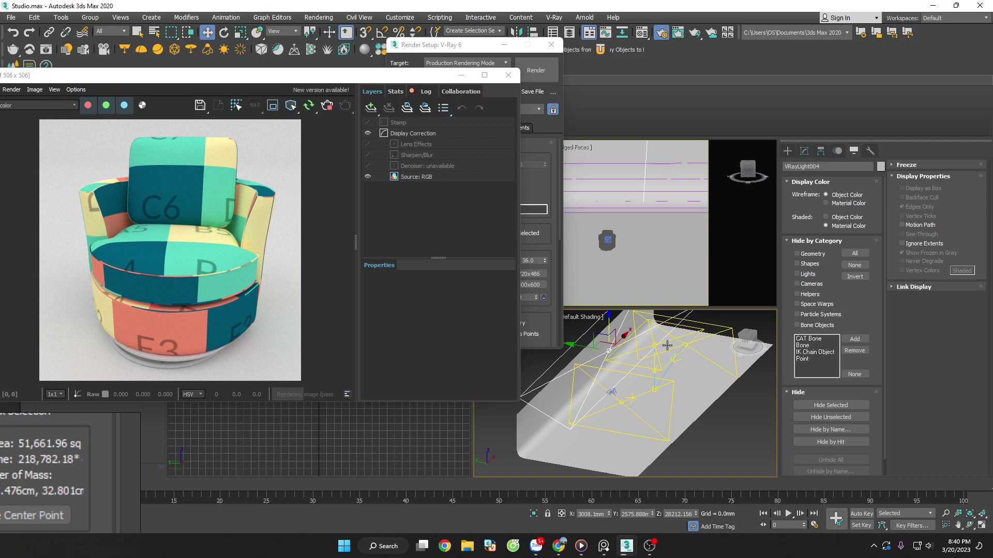
Set VRayLight004's Multiplier to 20 in the Modify panel.
click(788, 151)
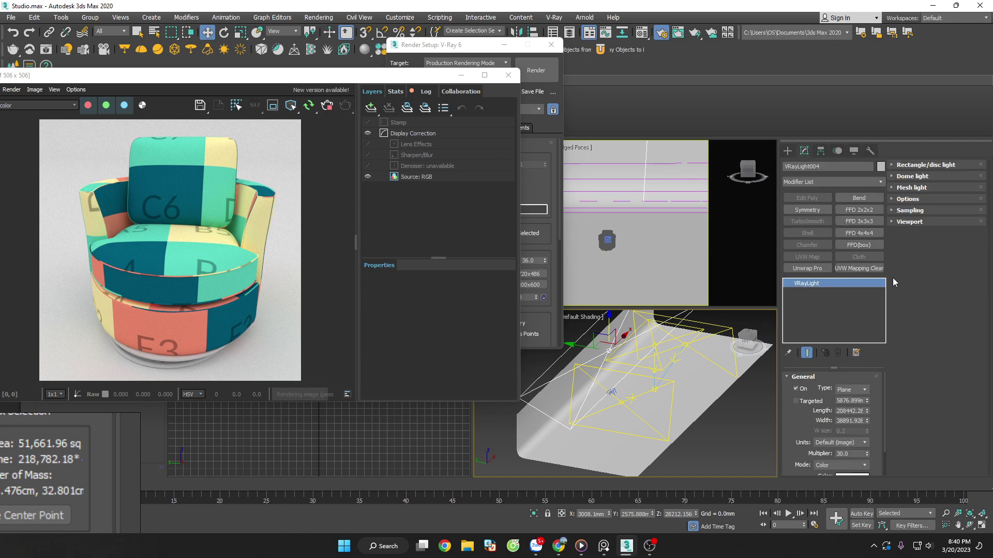
drag(884, 385, 883, 417)
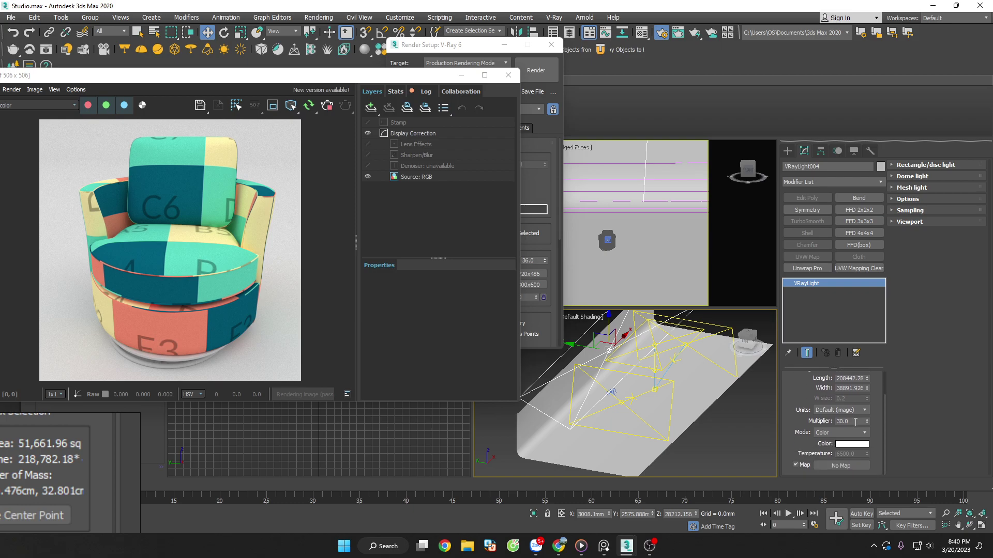
double_click(840, 422)
text(0)
key(Return)
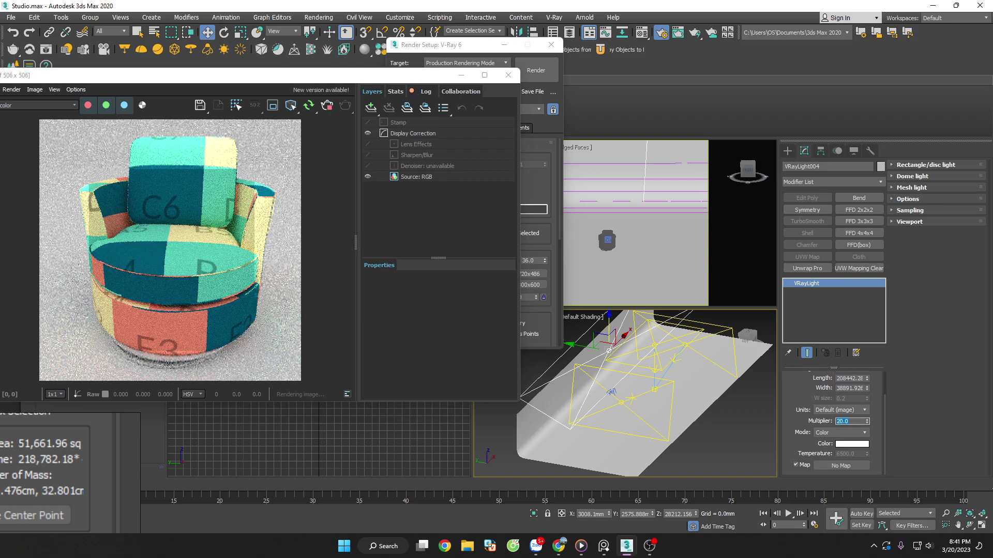
click(746, 420)
Select the backdrop plane Plane001 and start a new render with Shift+Q.
scroll(614, 395, up, 2)
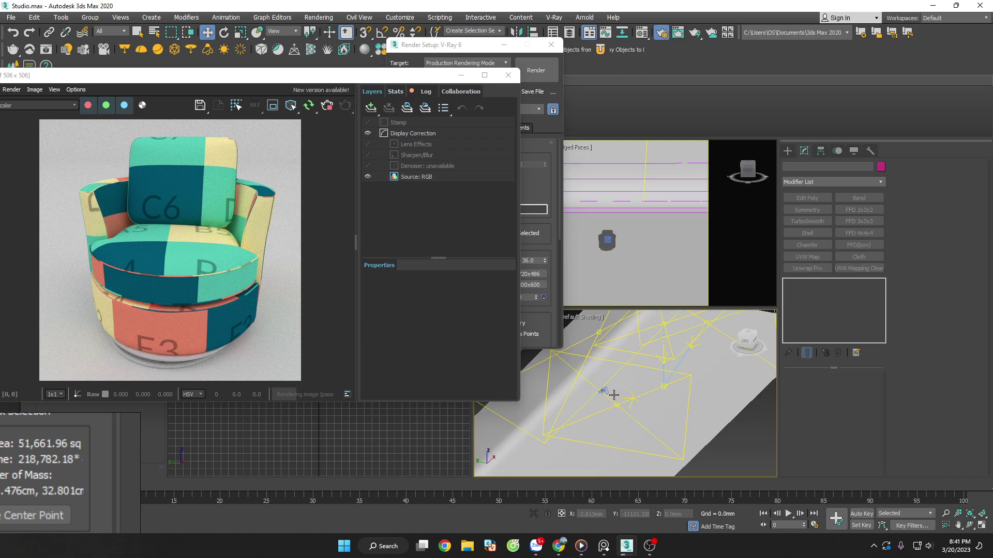
scroll(614, 395, up, 2)
scroll(615, 404, down, 3)
click(639, 397)
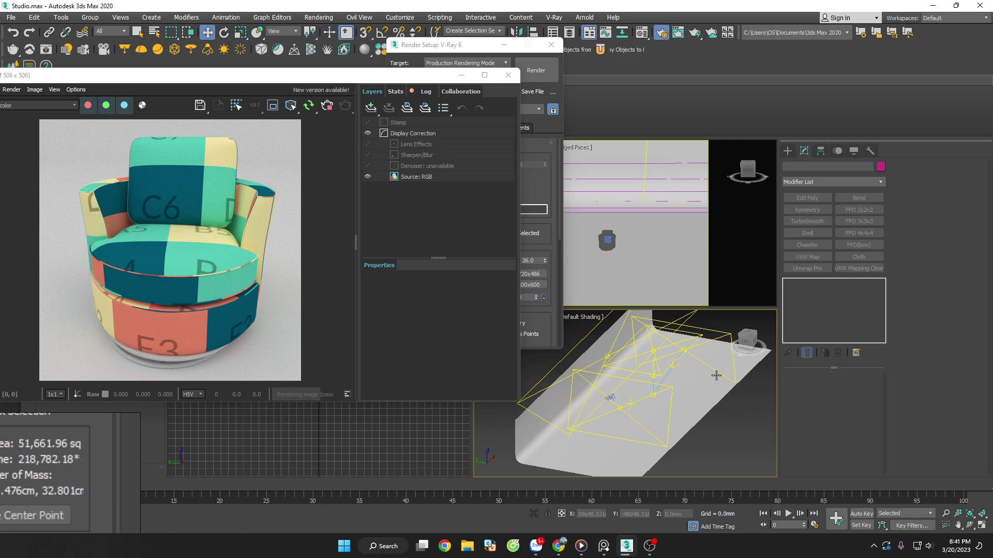
click(712, 439)
click(631, 417)
key(shift+q)
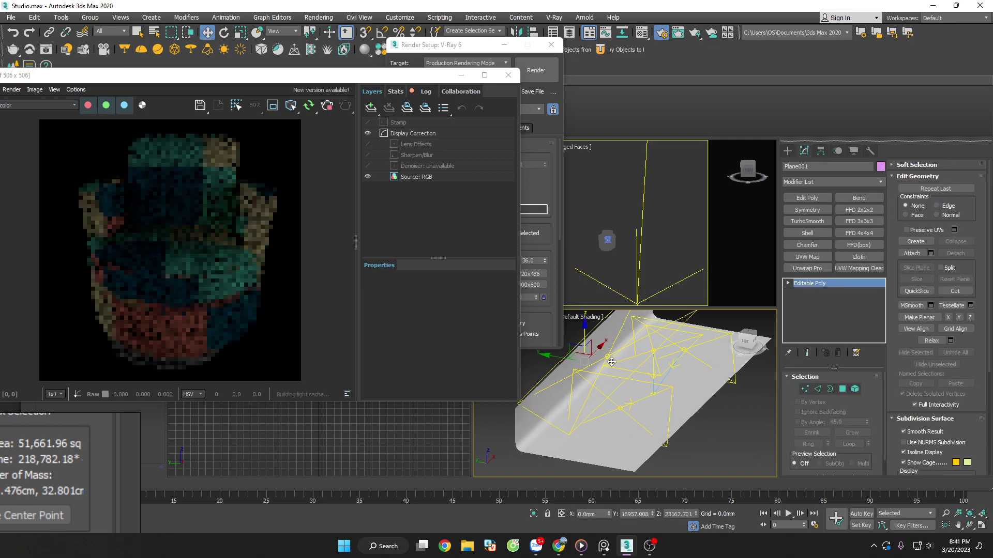
Move the backdrop plane Plane001 lower and orbit to check its position.
click(730, 446)
drag(654, 431, 700, 424)
click(717, 436)
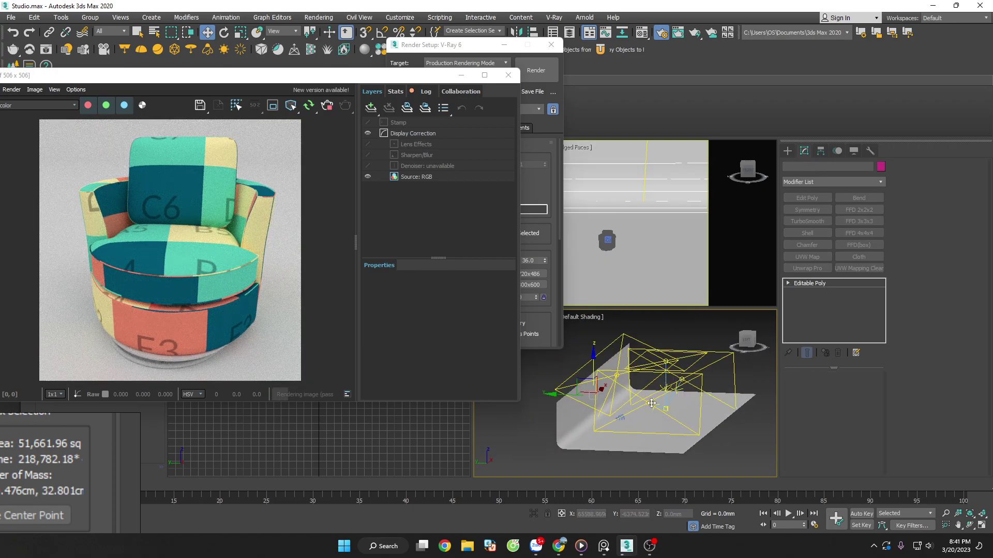
click(652, 404)
mouse_move(652, 404)
alt+middle_down()
mouse_move(698, 443)
mouse_move(715, 447)
mouse_move(723, 430)
alt+middle_up()
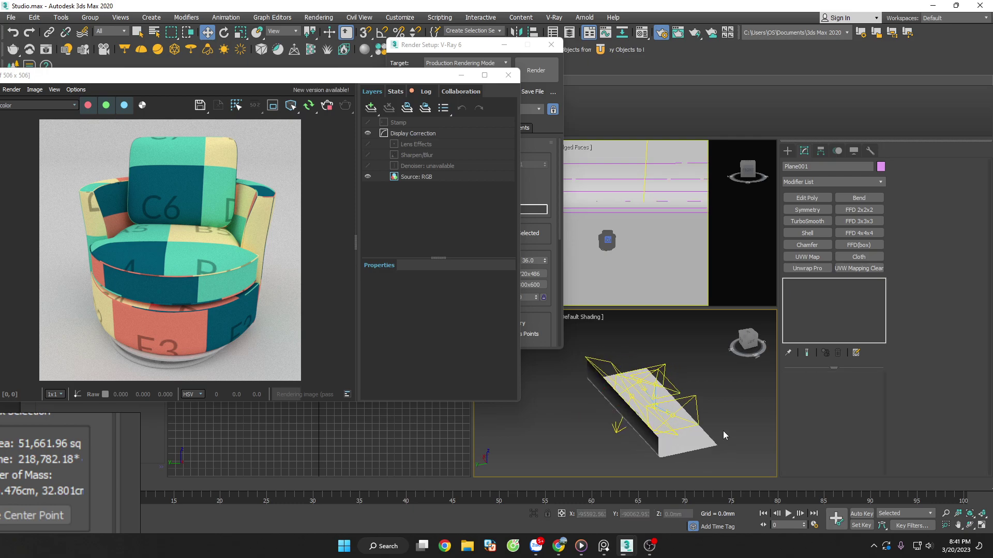
Inspect VRayLight002 and VRayLight004, then stop the render and close the Frame Buffer.
click(687, 384)
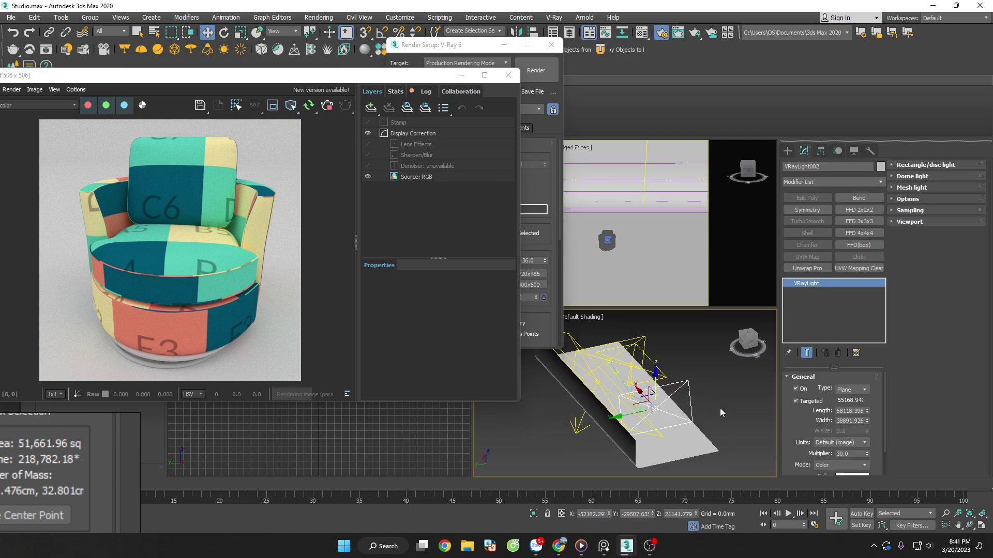
click(737, 395)
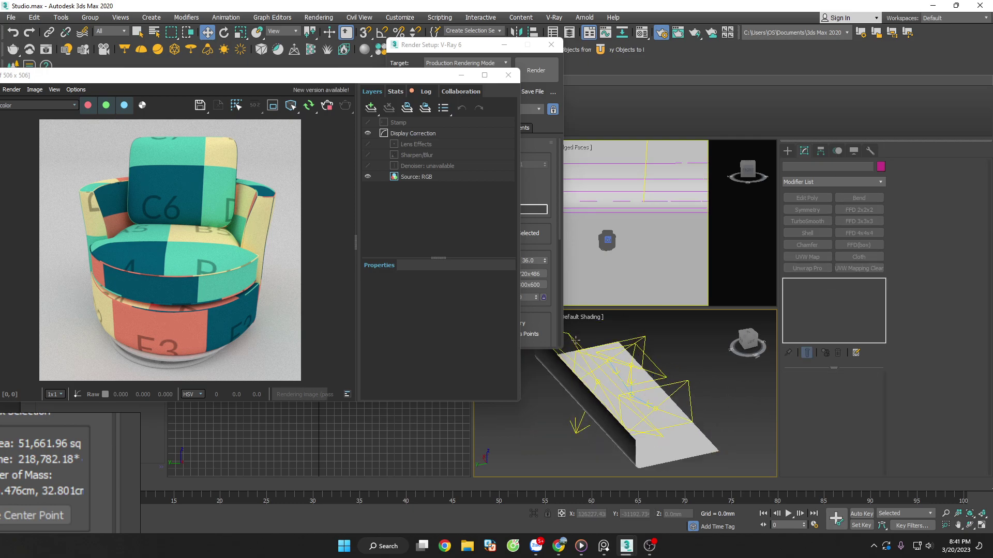
click(572, 337)
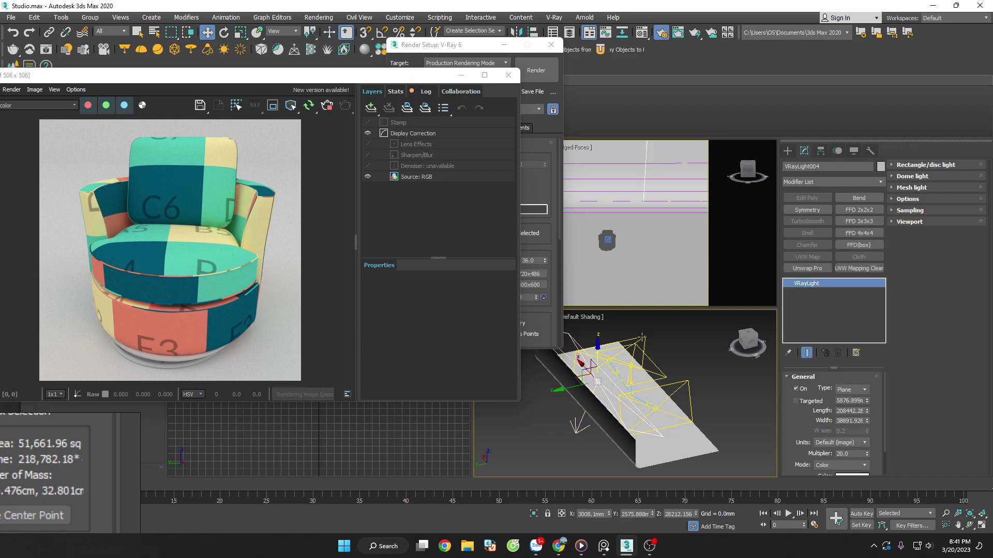
click(642, 337)
alt+middle_drag(682, 371, 690, 405)
click(690, 405)
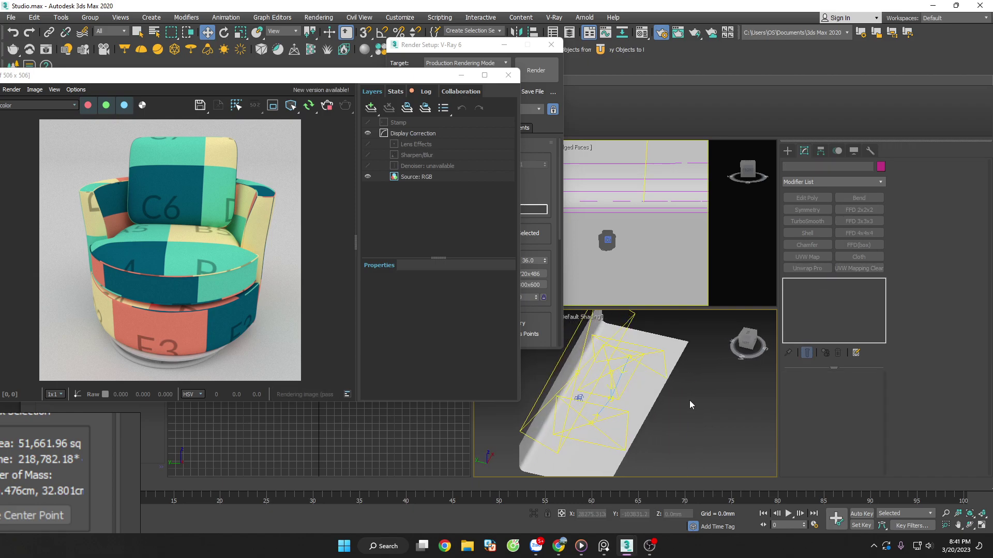
click(326, 108)
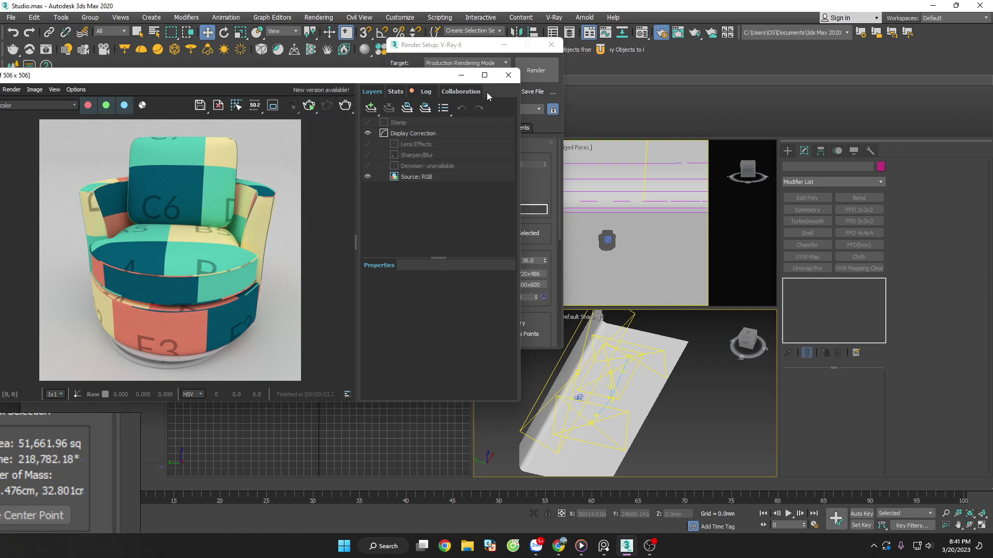
click(508, 75)
Close Render Setup and briefly show the hidden taskbar tray icons.
click(551, 44)
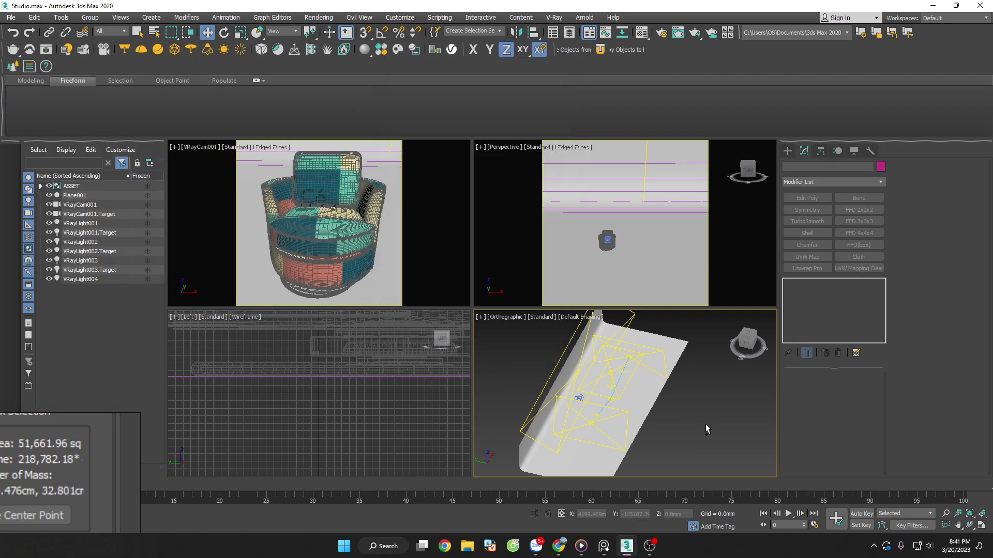
click(874, 546)
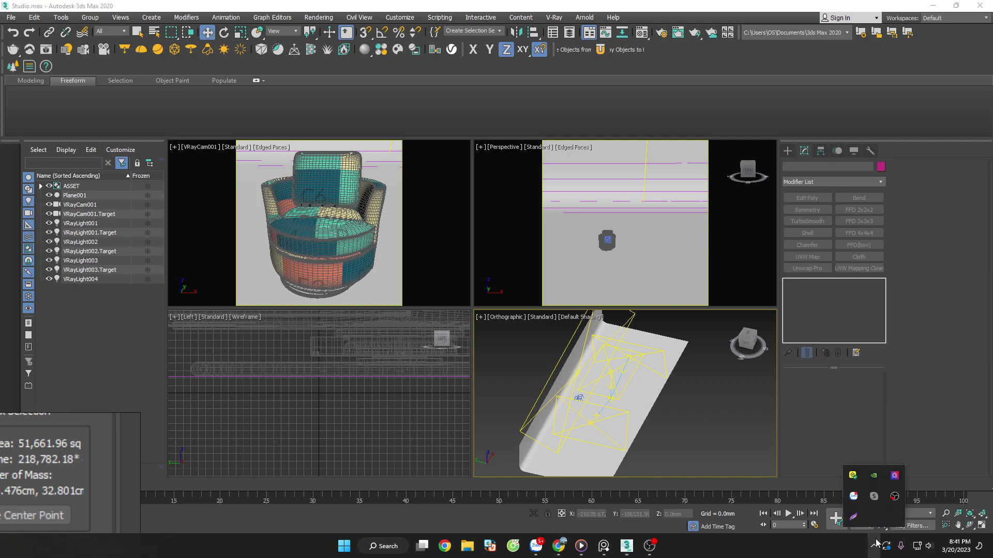
click(771, 440)
scroll(687, 402, down, 2)
Select all scene objects, orbit to a side view, clear the selection, and show the tray icons.
key(ctrl+a)
alt+middle_drag(681, 442, 712, 405)
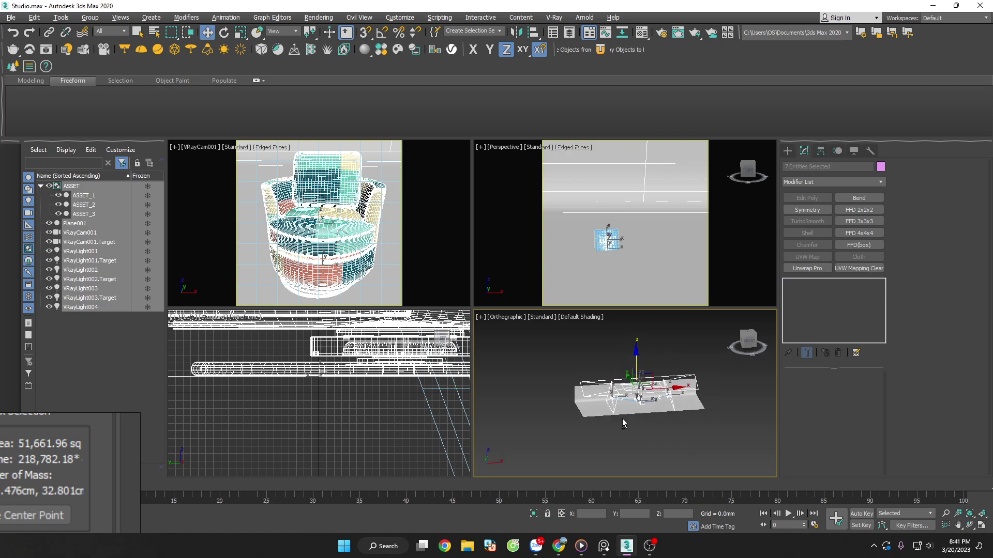
click(712, 405)
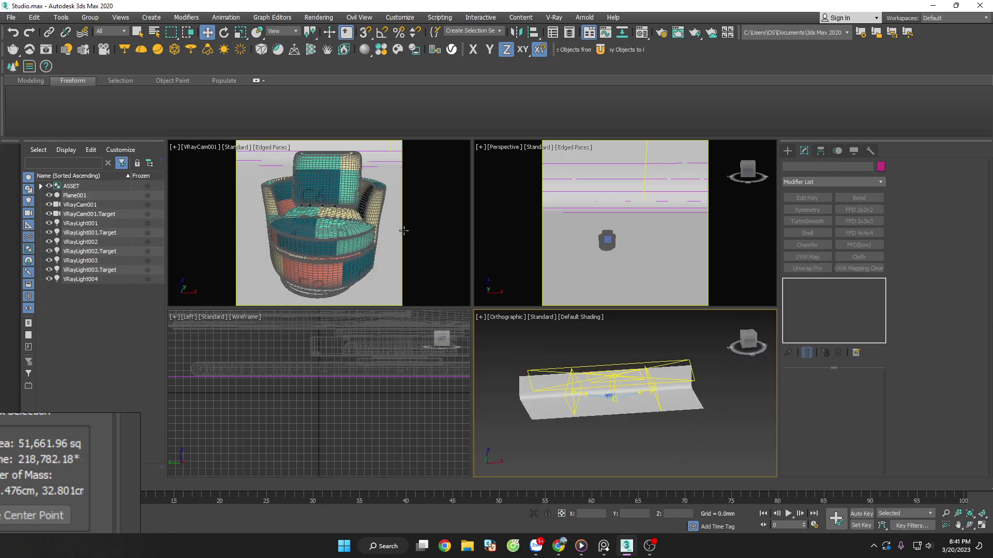
click(427, 232)
click(684, 458)
click(873, 546)
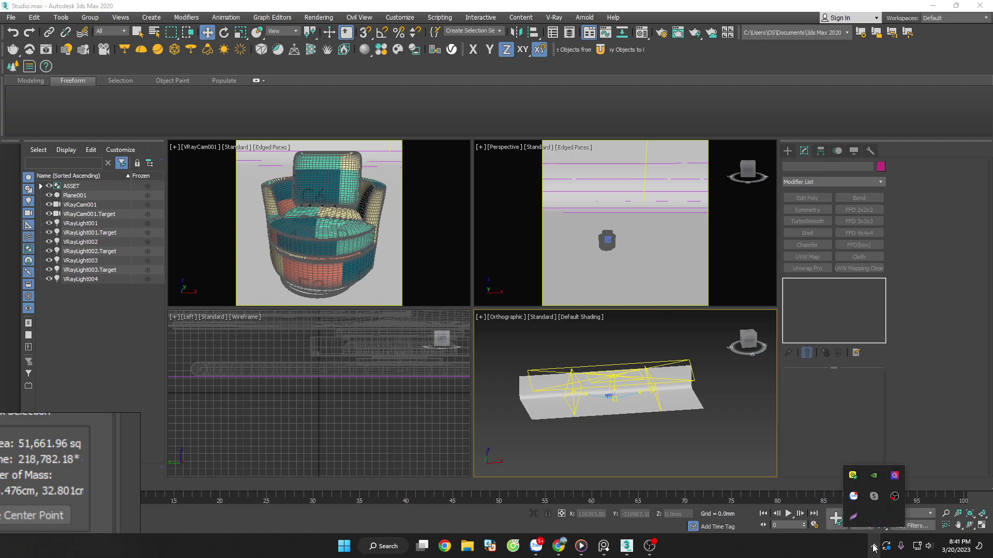